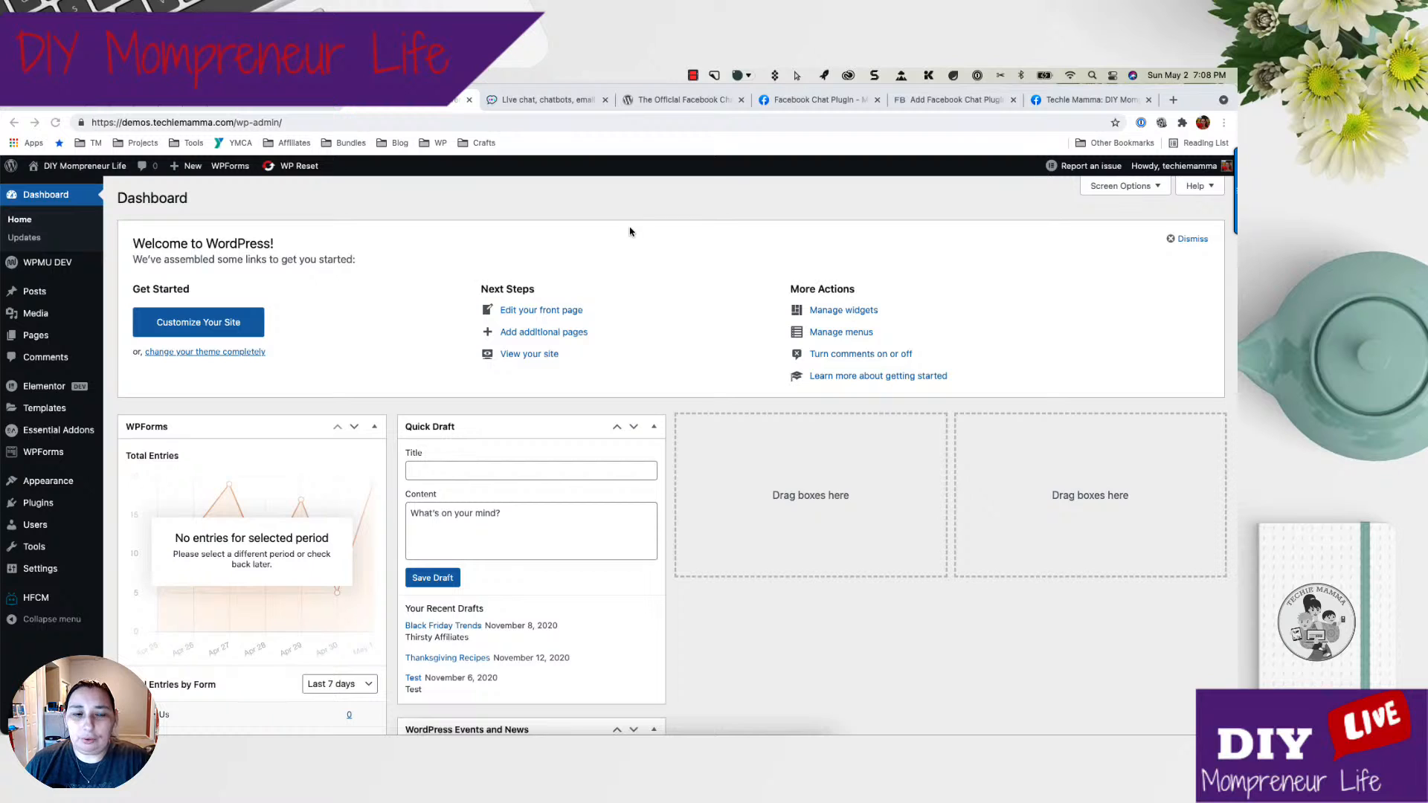
Review the demo site's front page, the Chatra site, the Facebook Chat Plugin setup documentation and the help article on adding it.
left_click(77, 169)
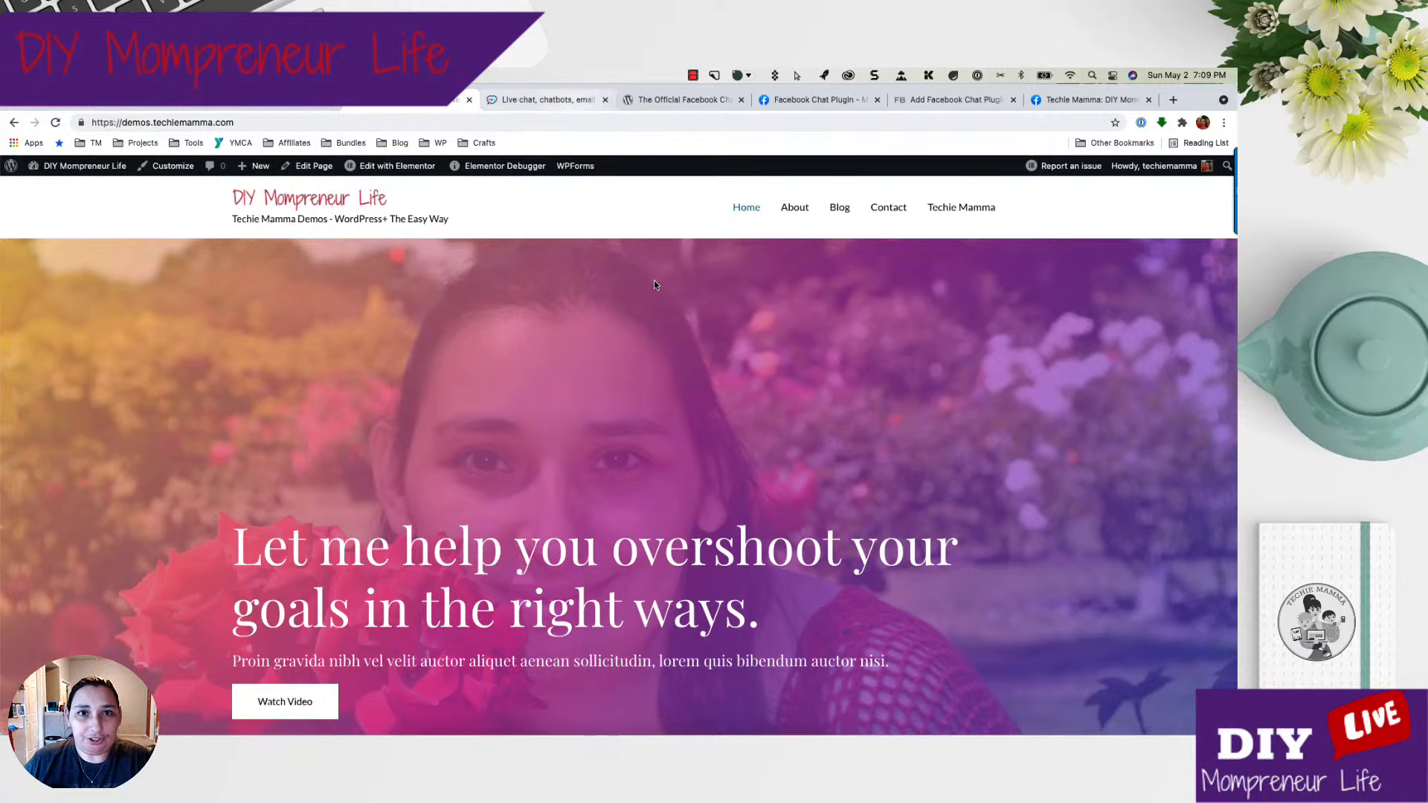
left_click(546, 99)
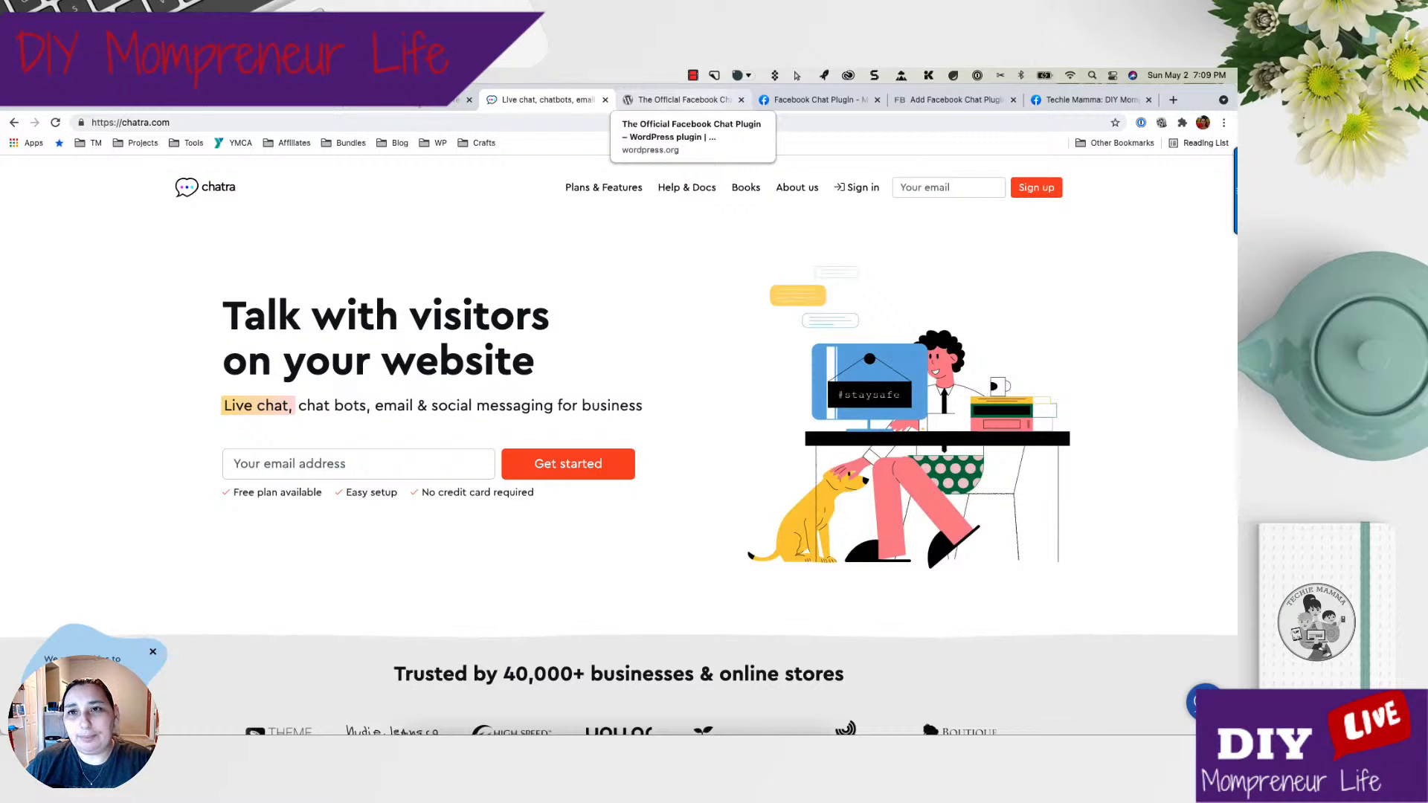
left_click(815, 100)
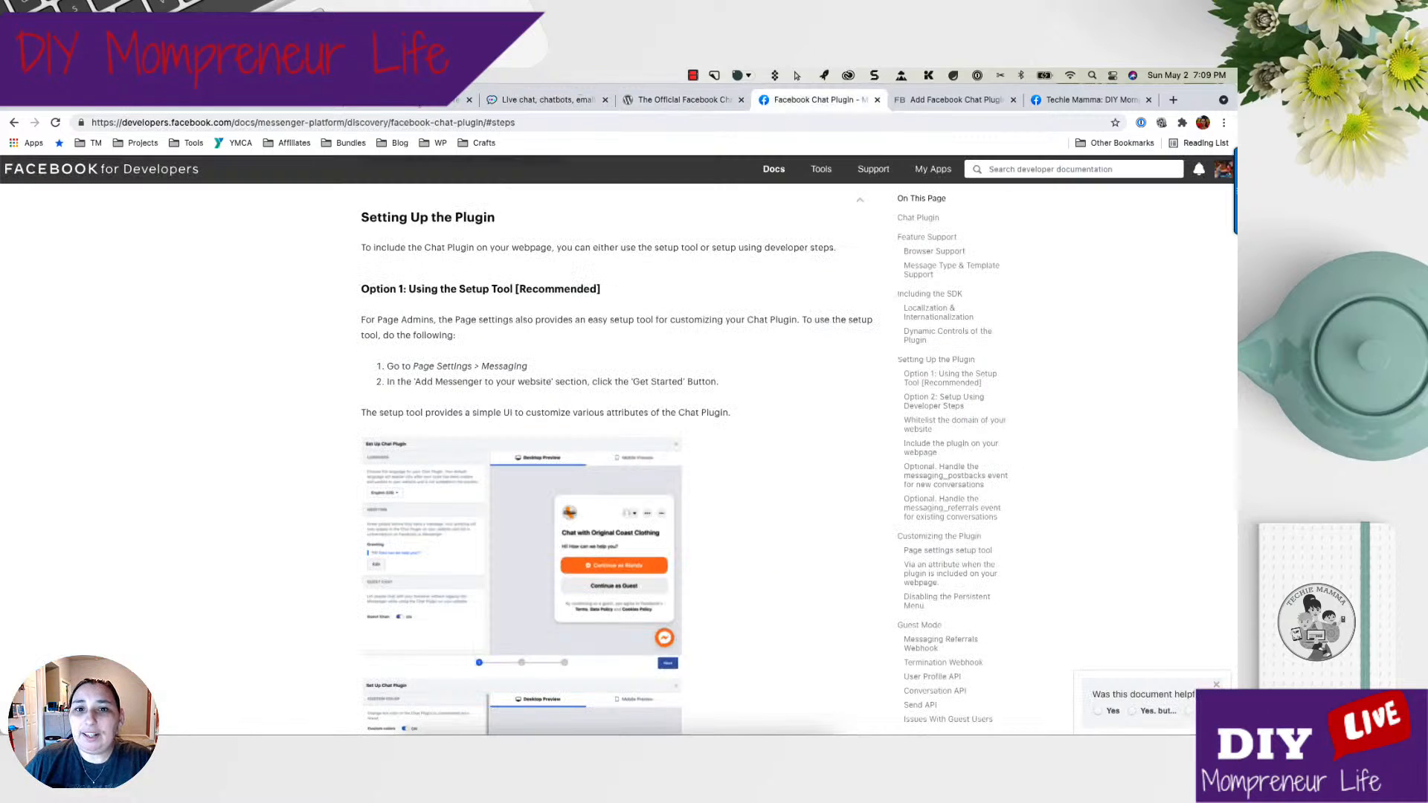
scroll(702, 260, "down", 2)
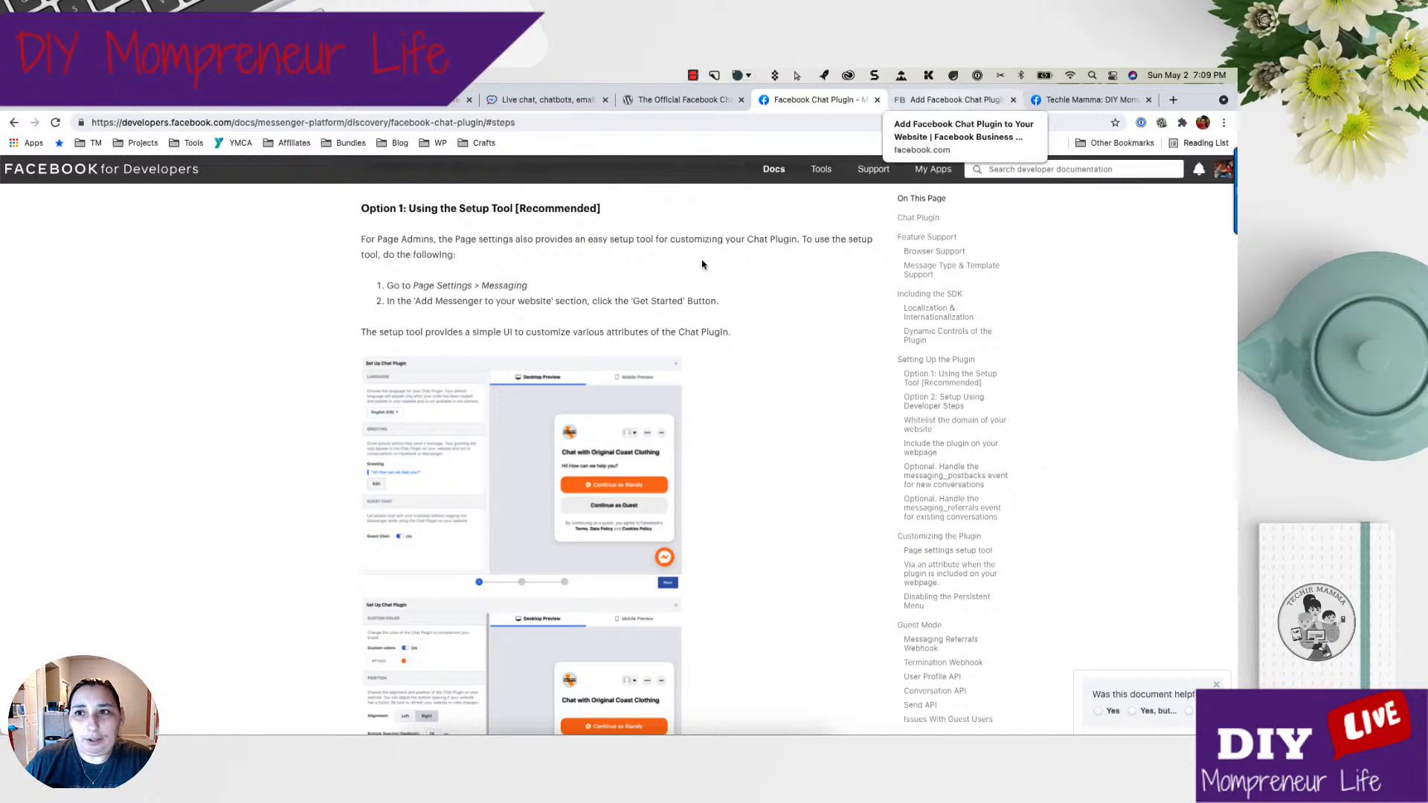
key("ctrl+Tab")
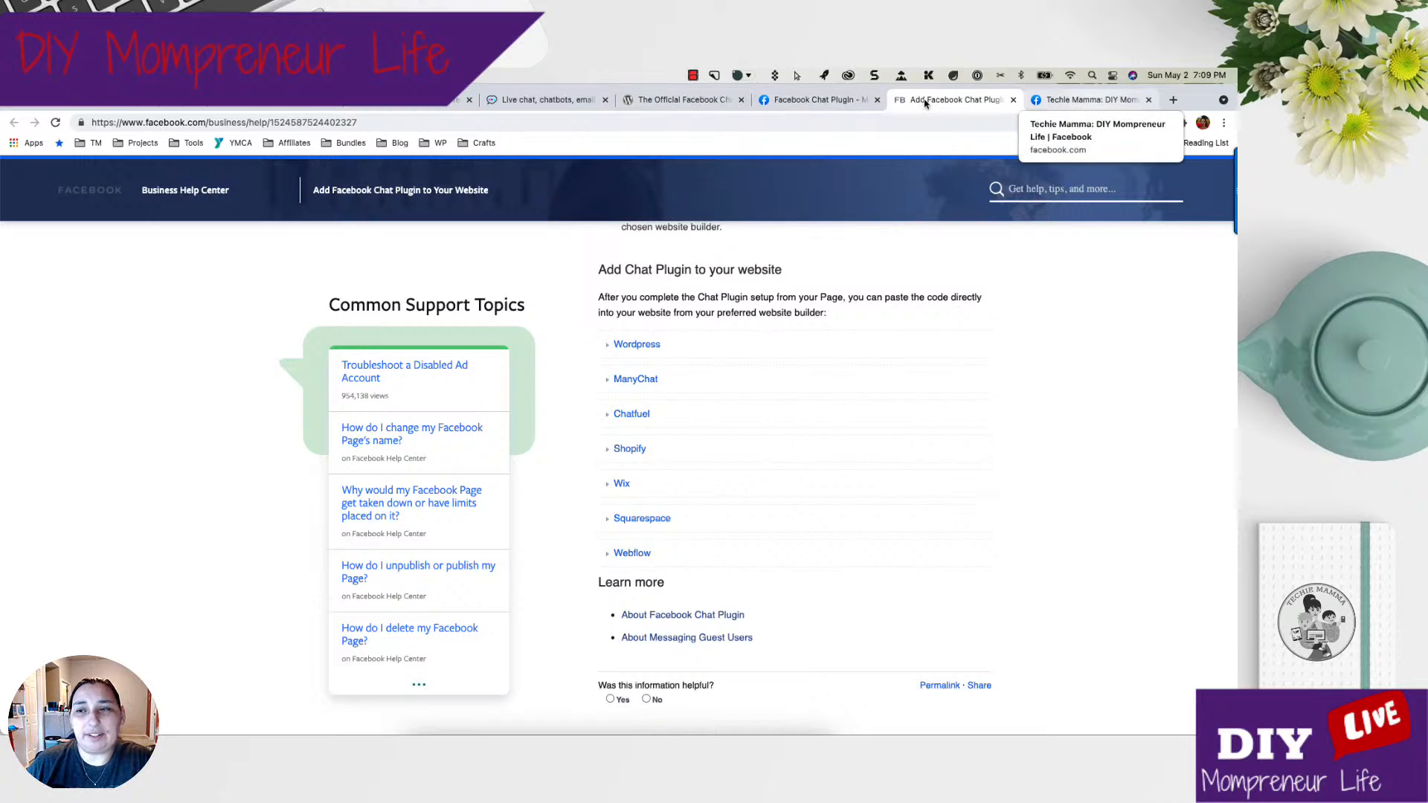
Start adding Messenger to the website from the Facebook Page's Messaging settings.
left_click(1102, 103)
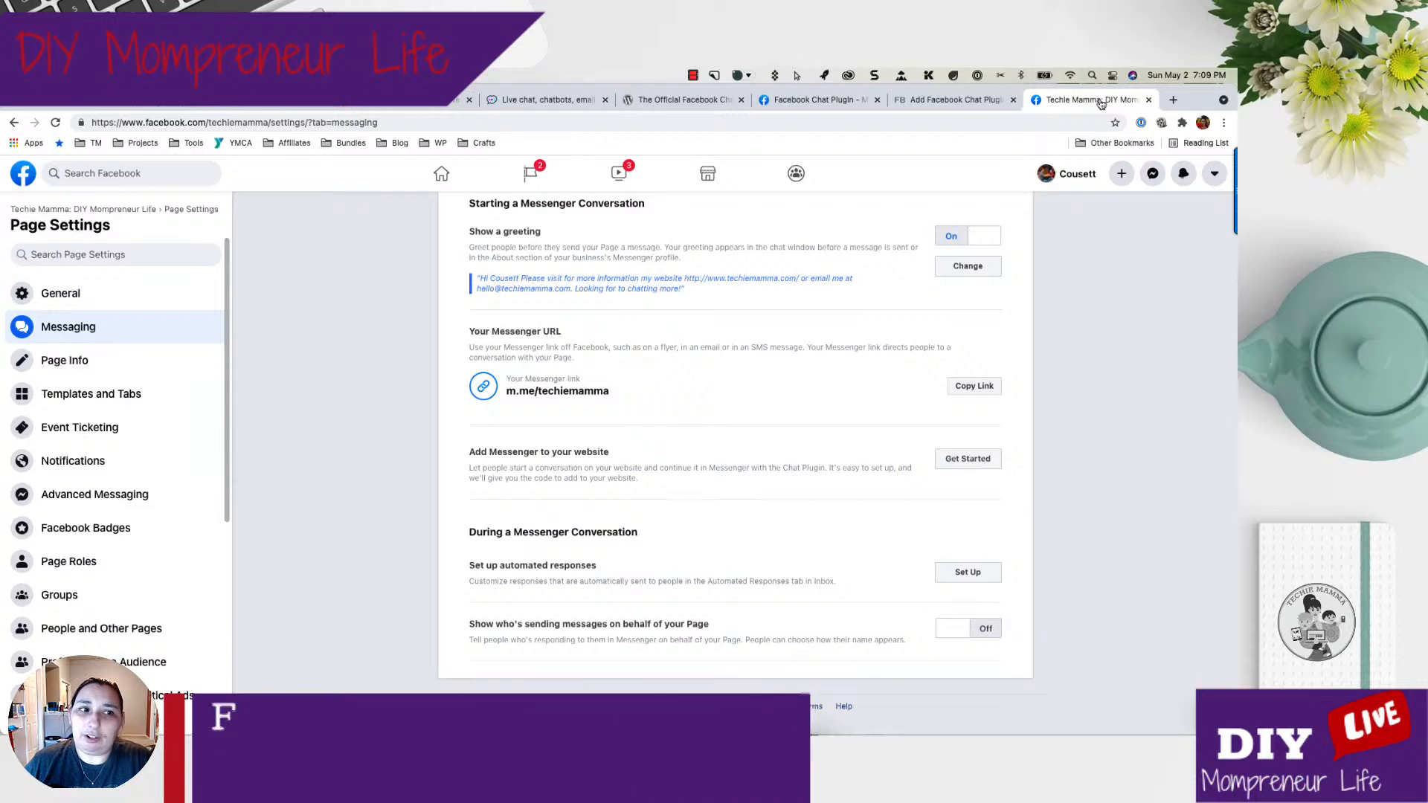
scroll(576, 392, "down", 1)
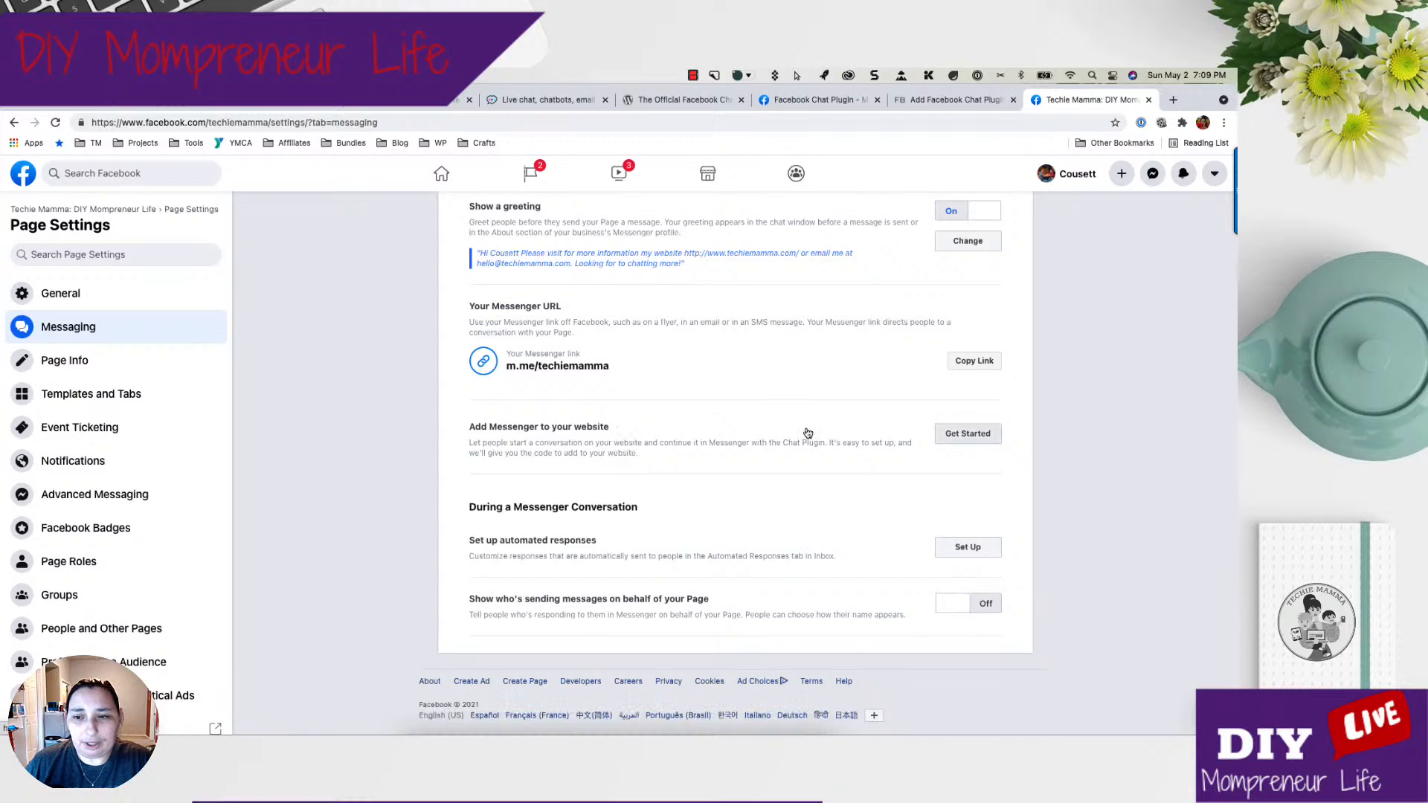
left_click(980, 438)
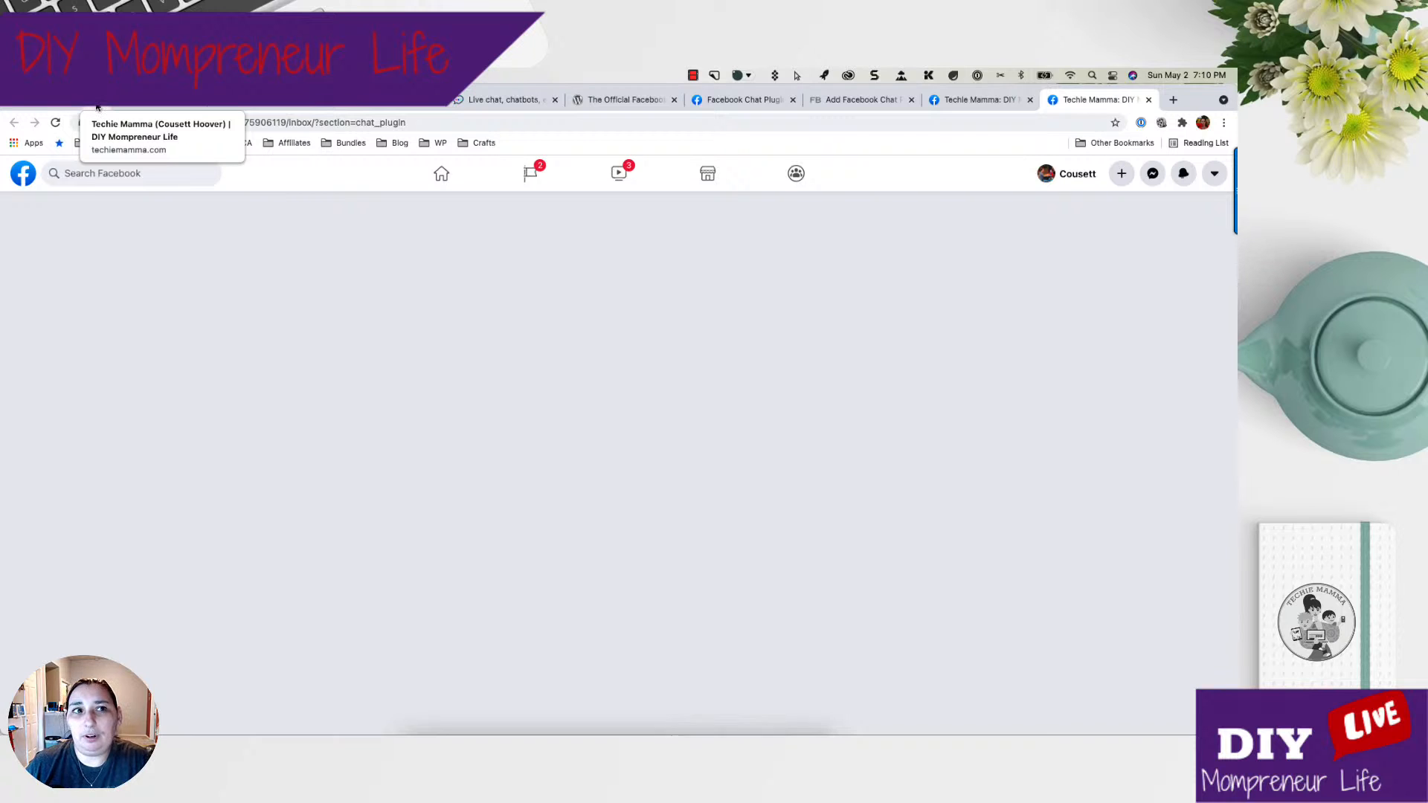
Go to the techiemamma.com site and examine its open Message Me chat widget while browsing the page.
left_click(96, 107)
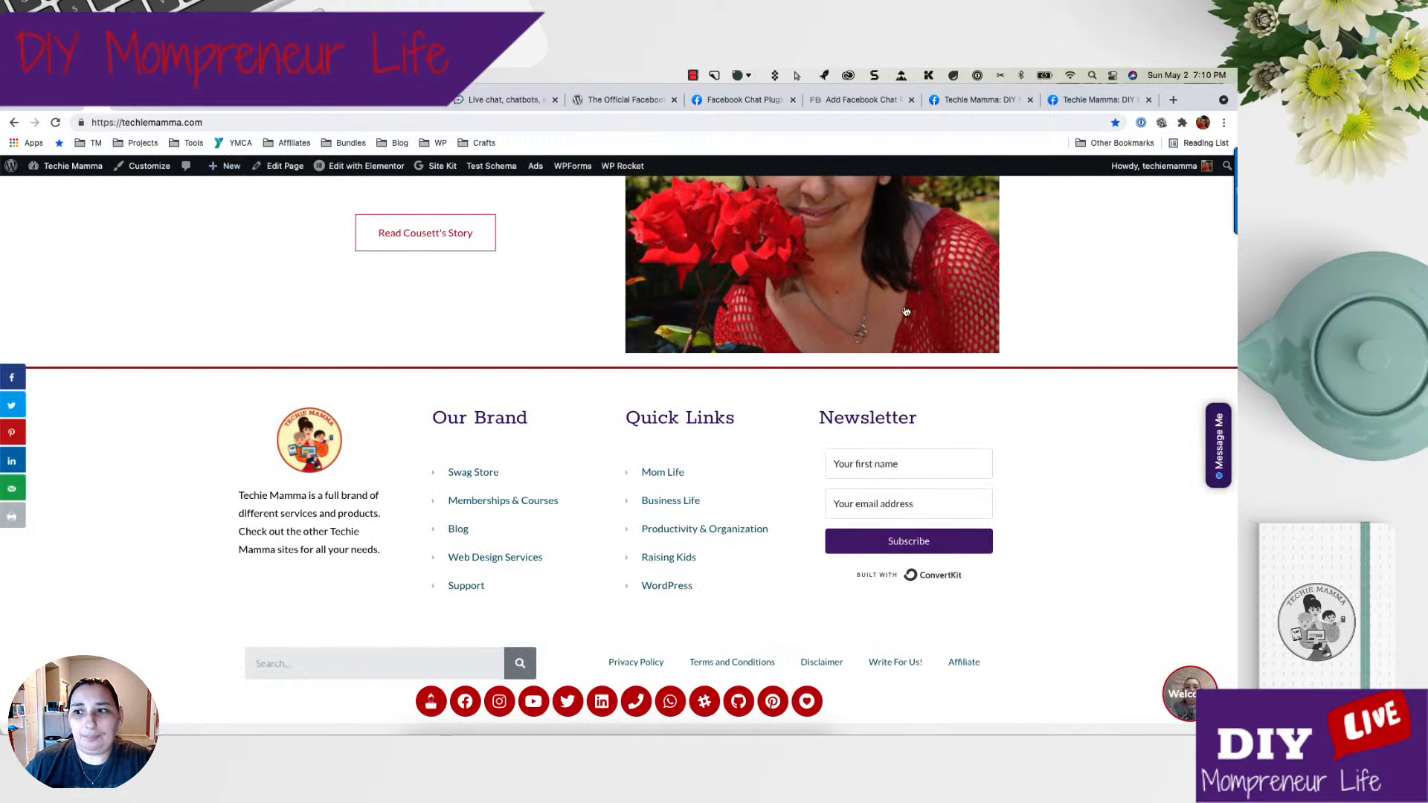
left_click(1218, 444)
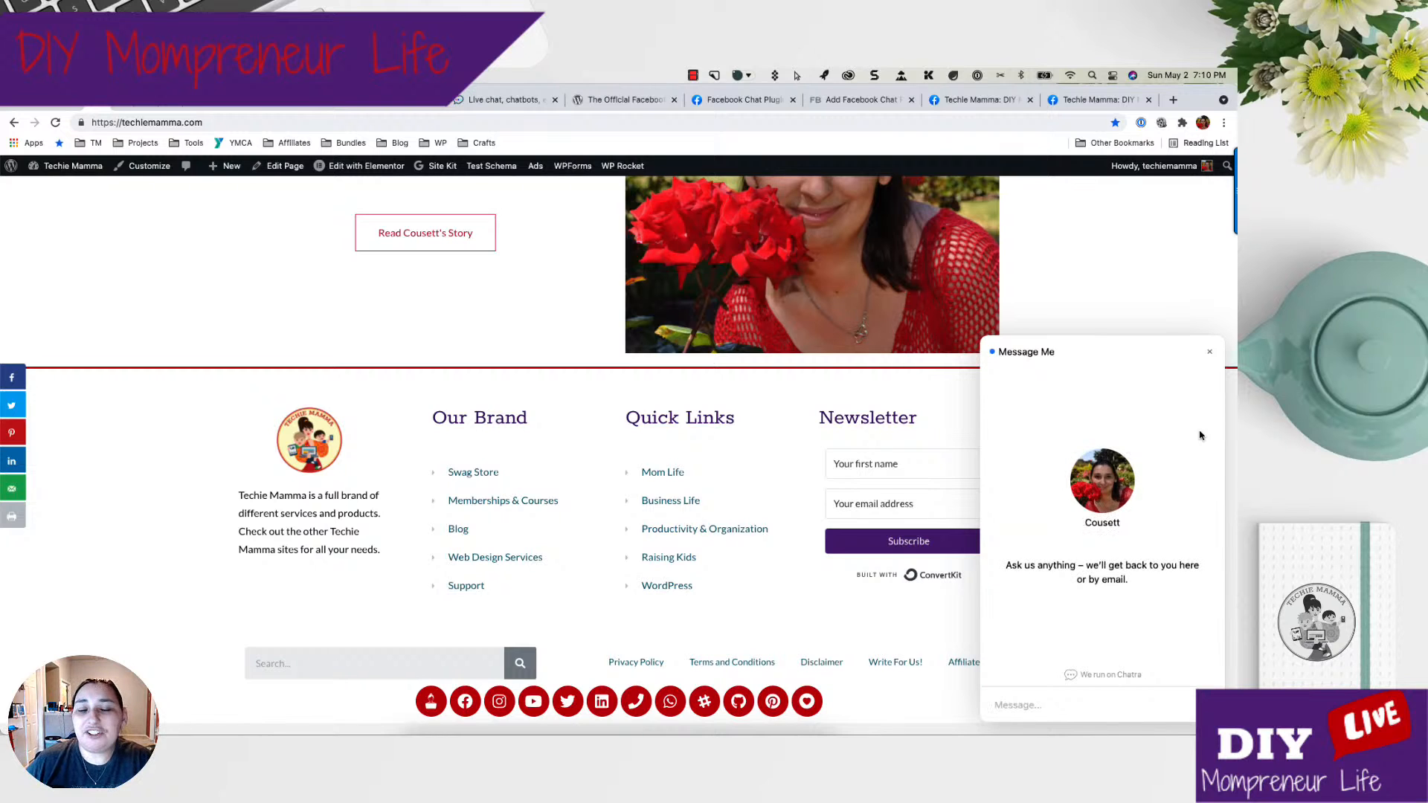
scroll(1200, 435, "up", 5)
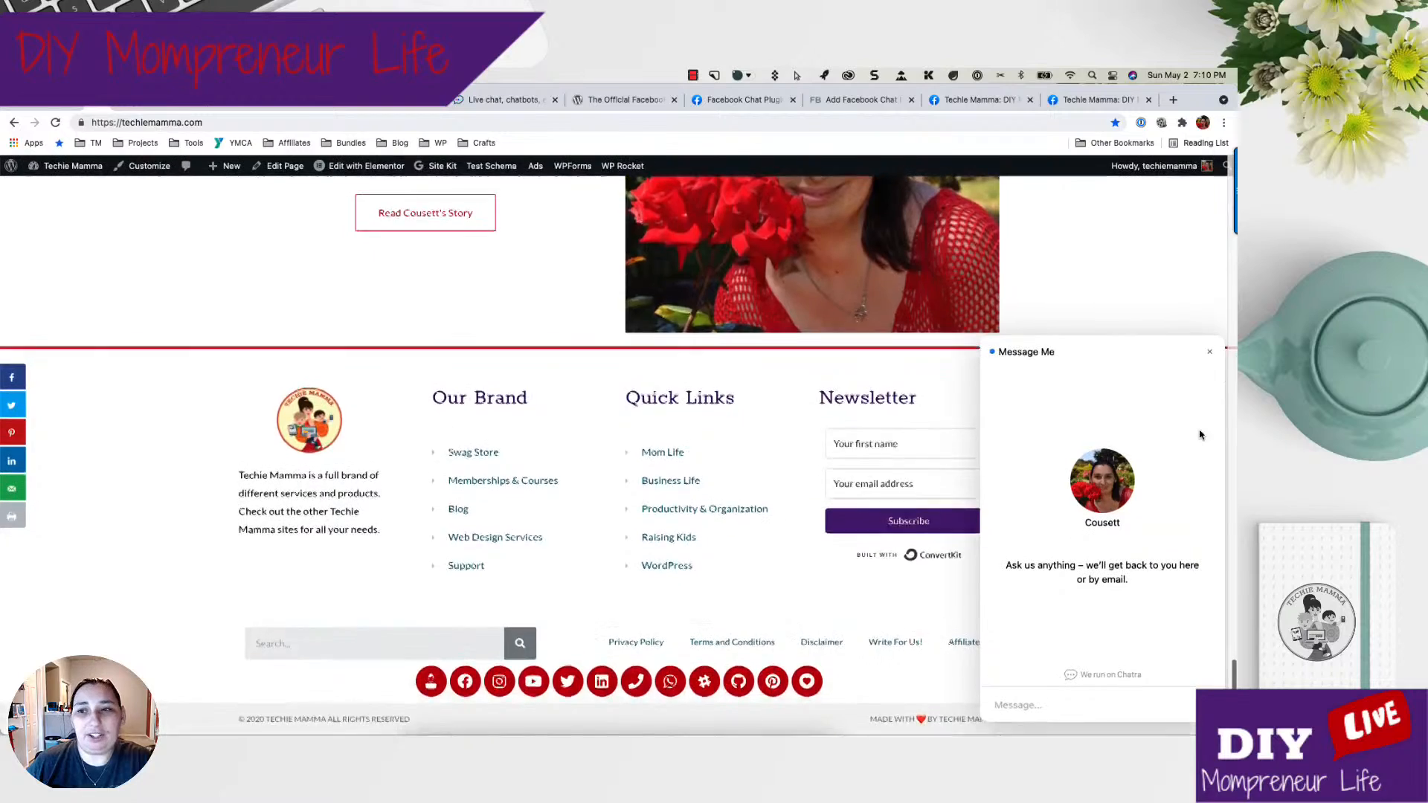
scroll(1200, 435, "up", 8)
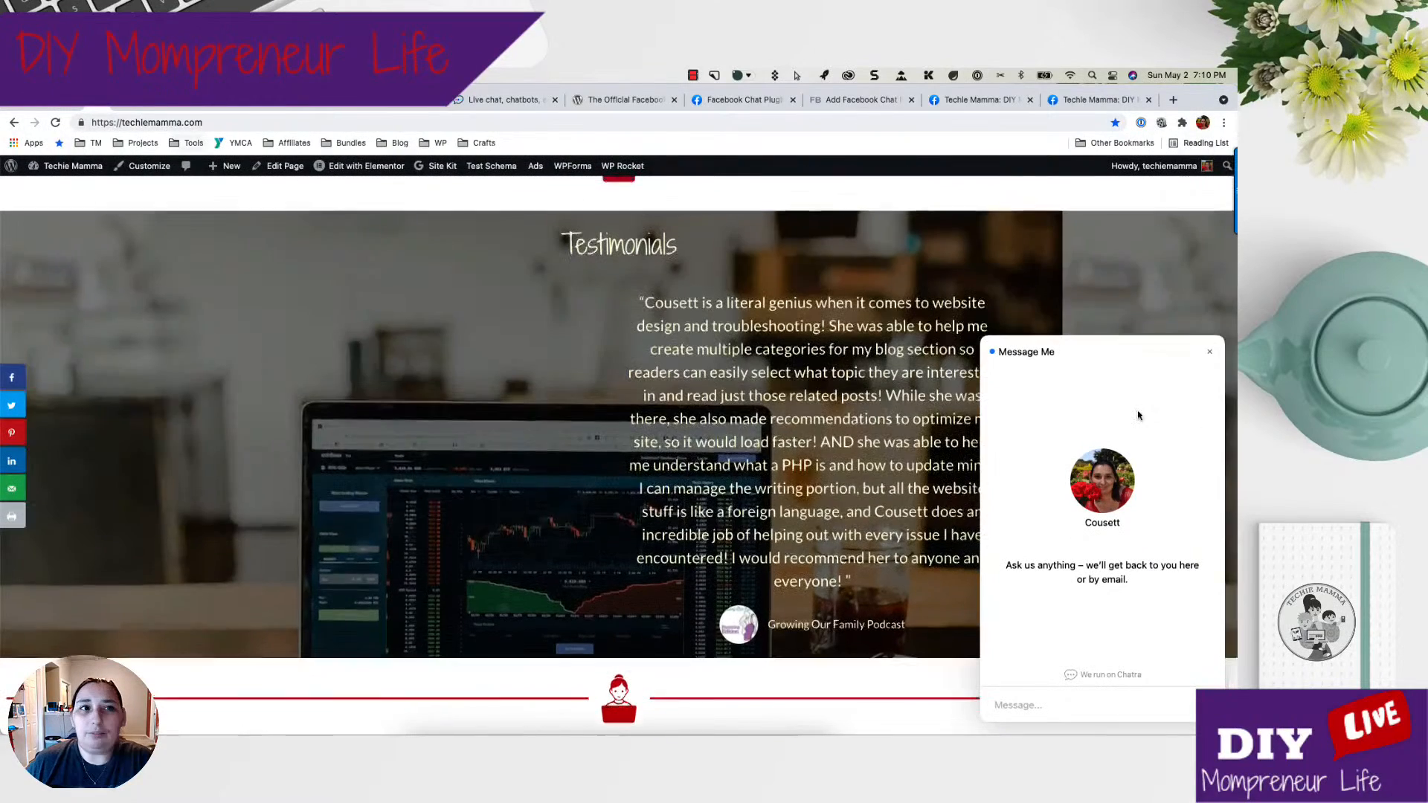
Load go.techiemamma.com and look through the sales page with its chat widget.
left_click(123, 122)
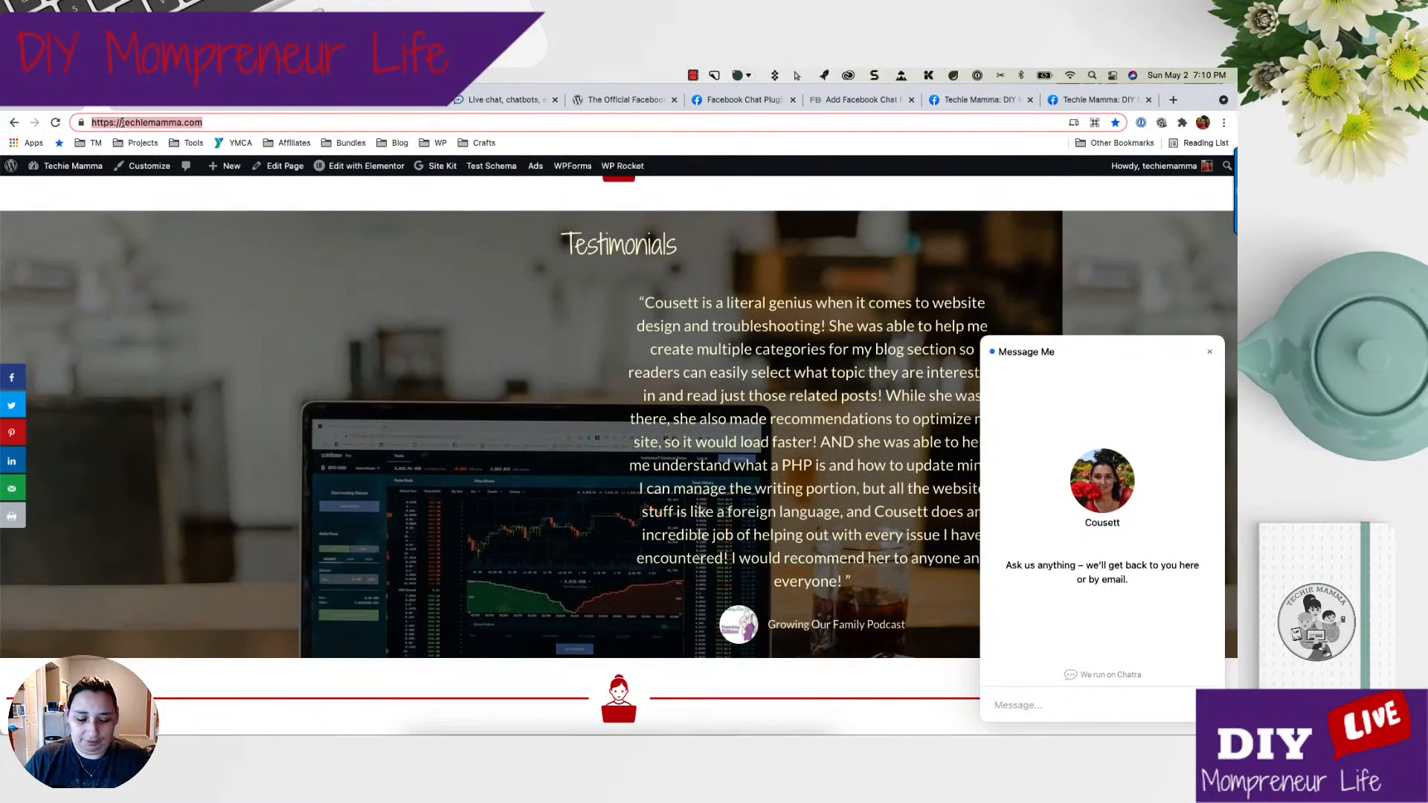
type("go.techiemamma.com")
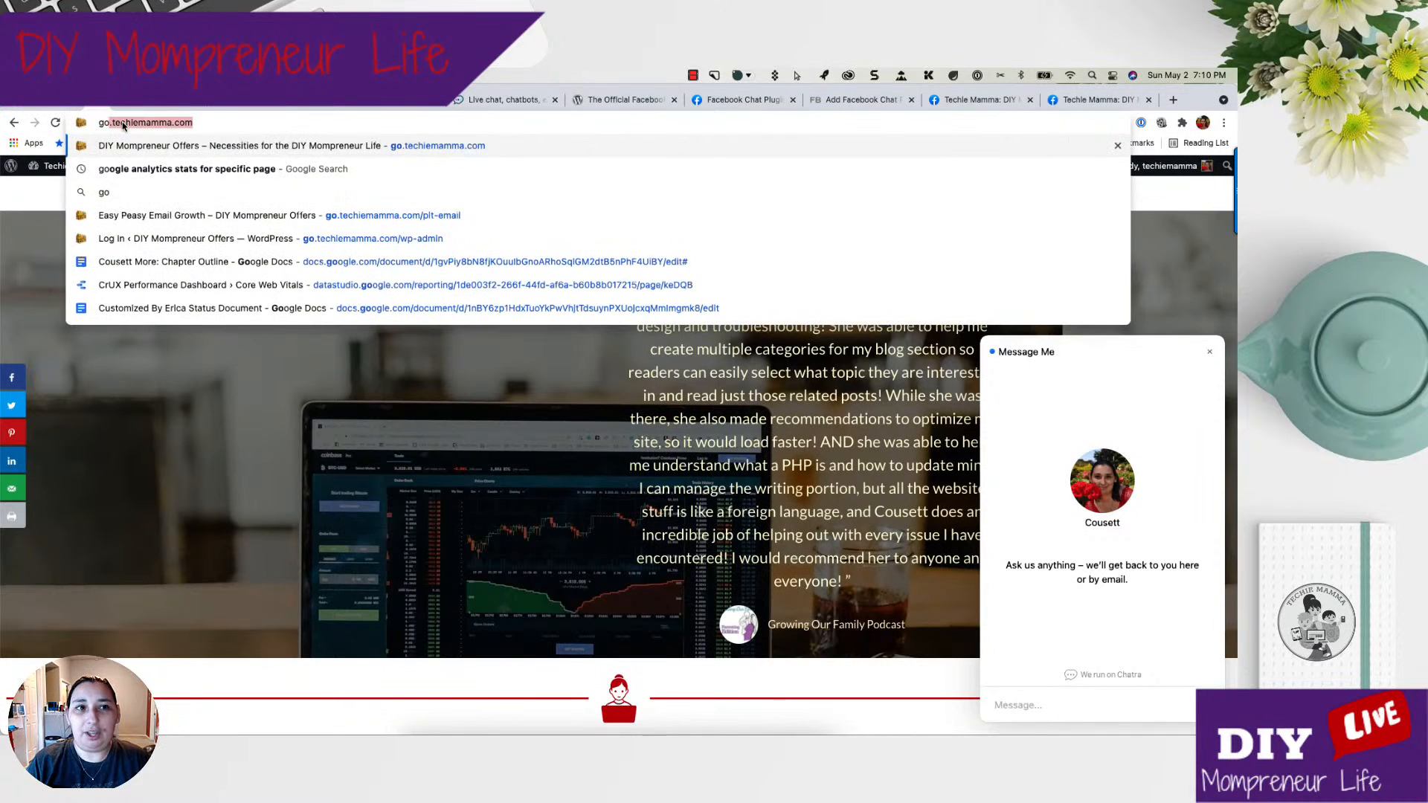
key("Return")
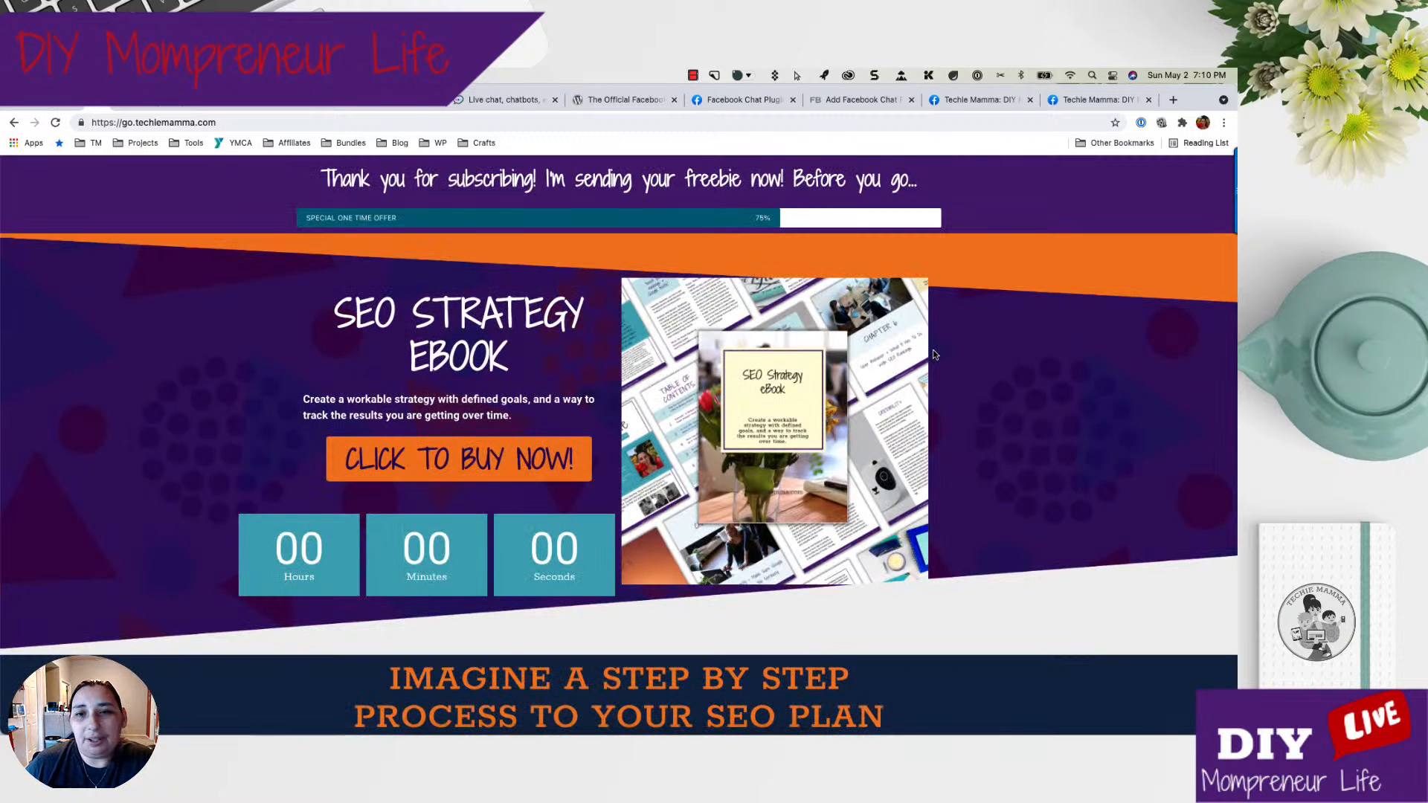
scroll(933, 351, "down", 10)
scroll(935, 355, "down", 15)
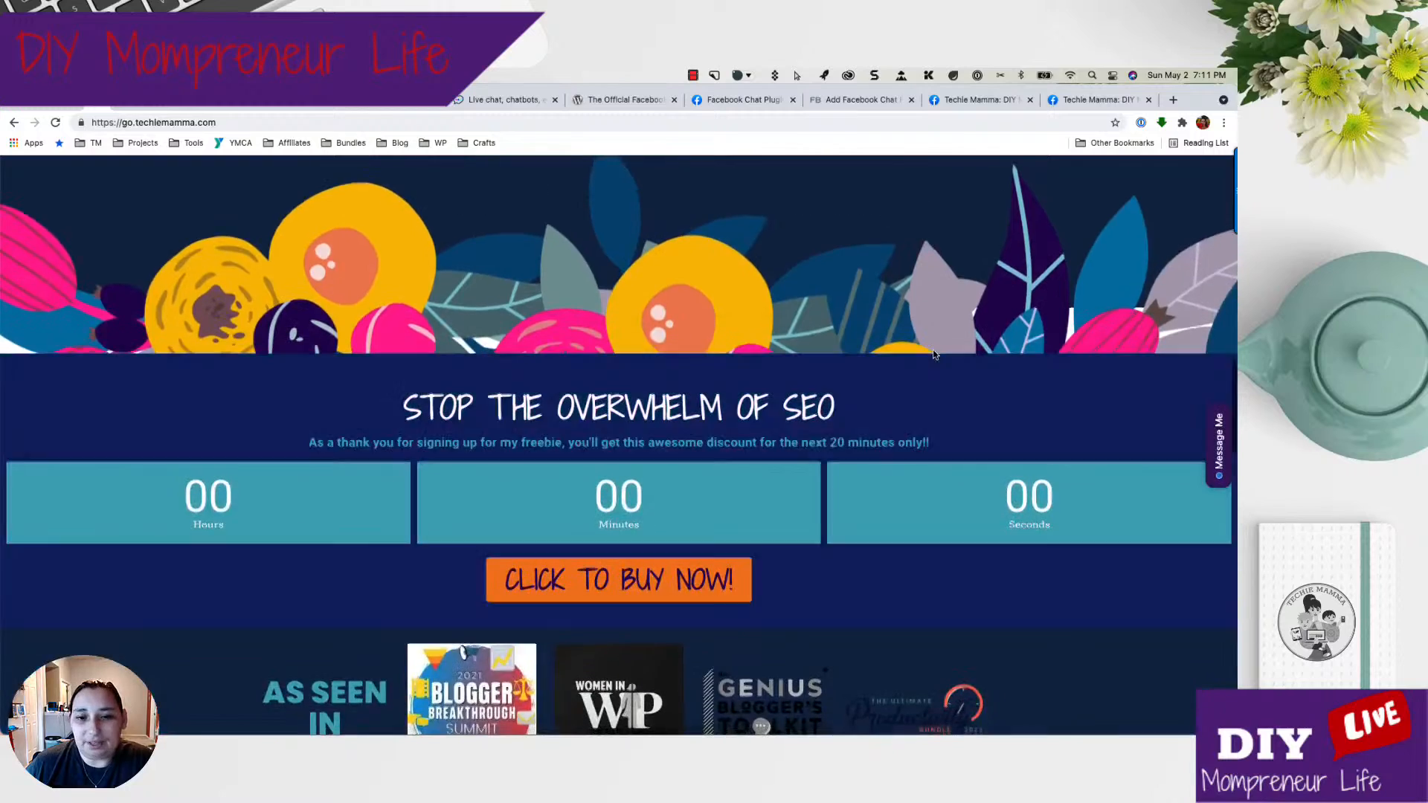
scroll(939, 379, "down", 3)
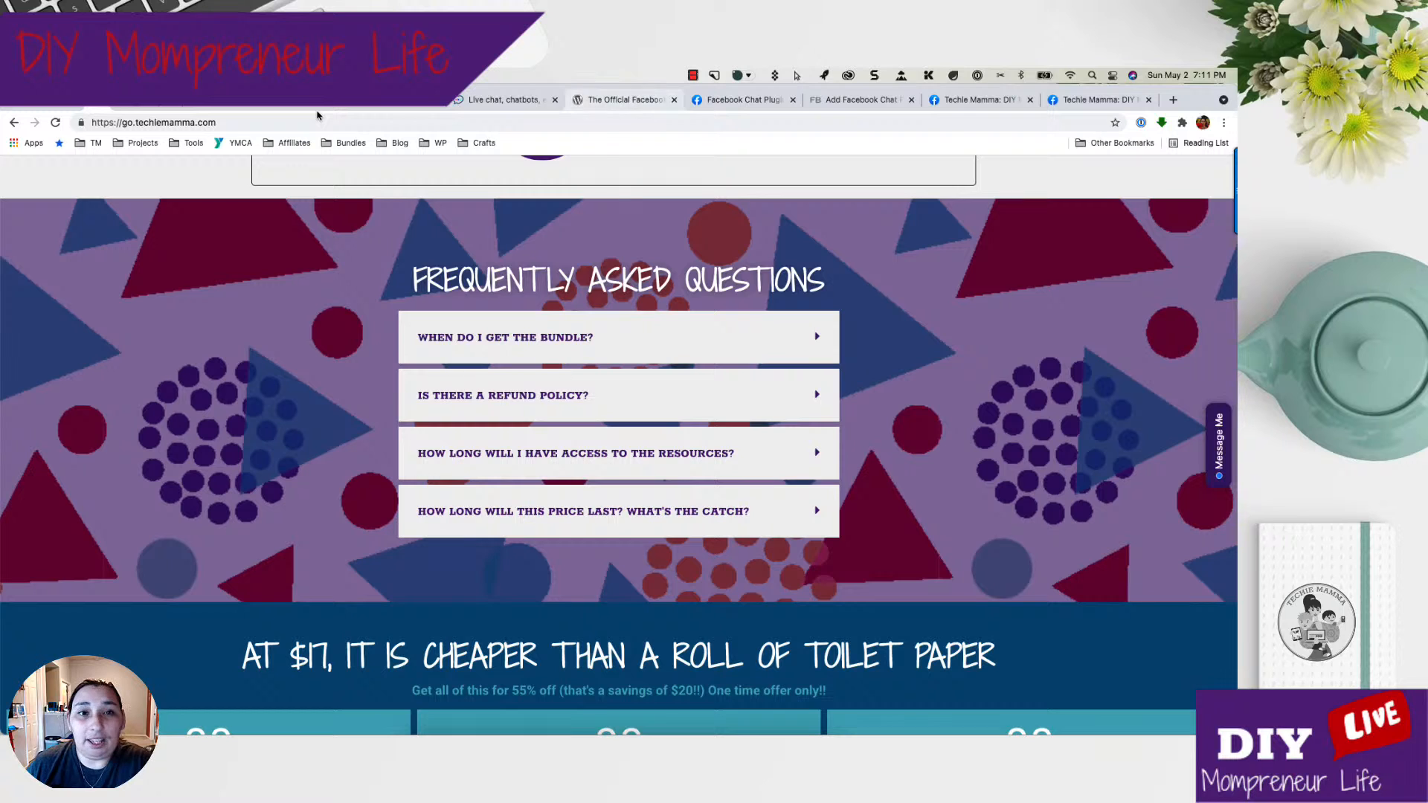
Return to the Facebook Chat Plugin page, go through its four-part introduction tour and expand the Start the Conversation section.
left_click(974, 99)
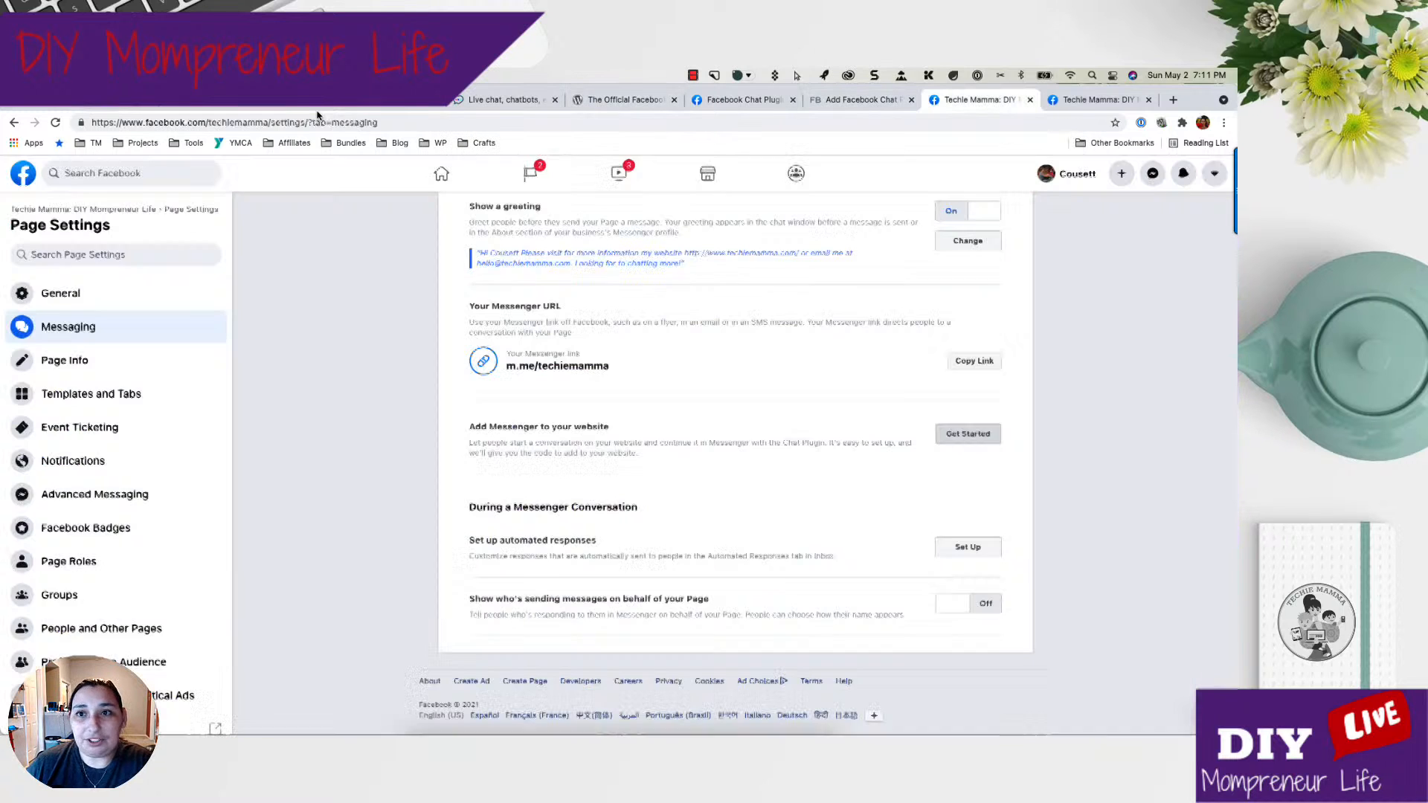
left_click(1099, 101)
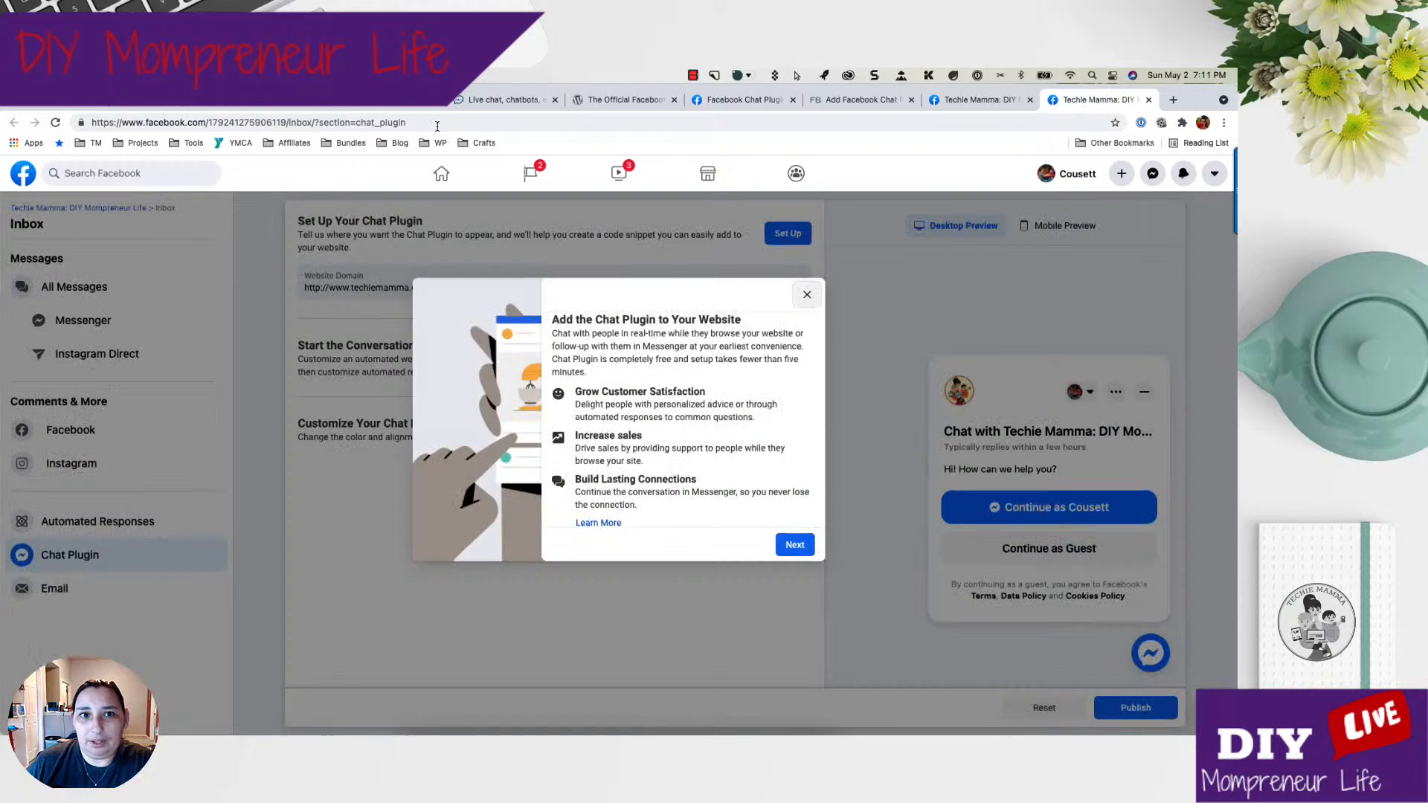
left_click(449, 124)
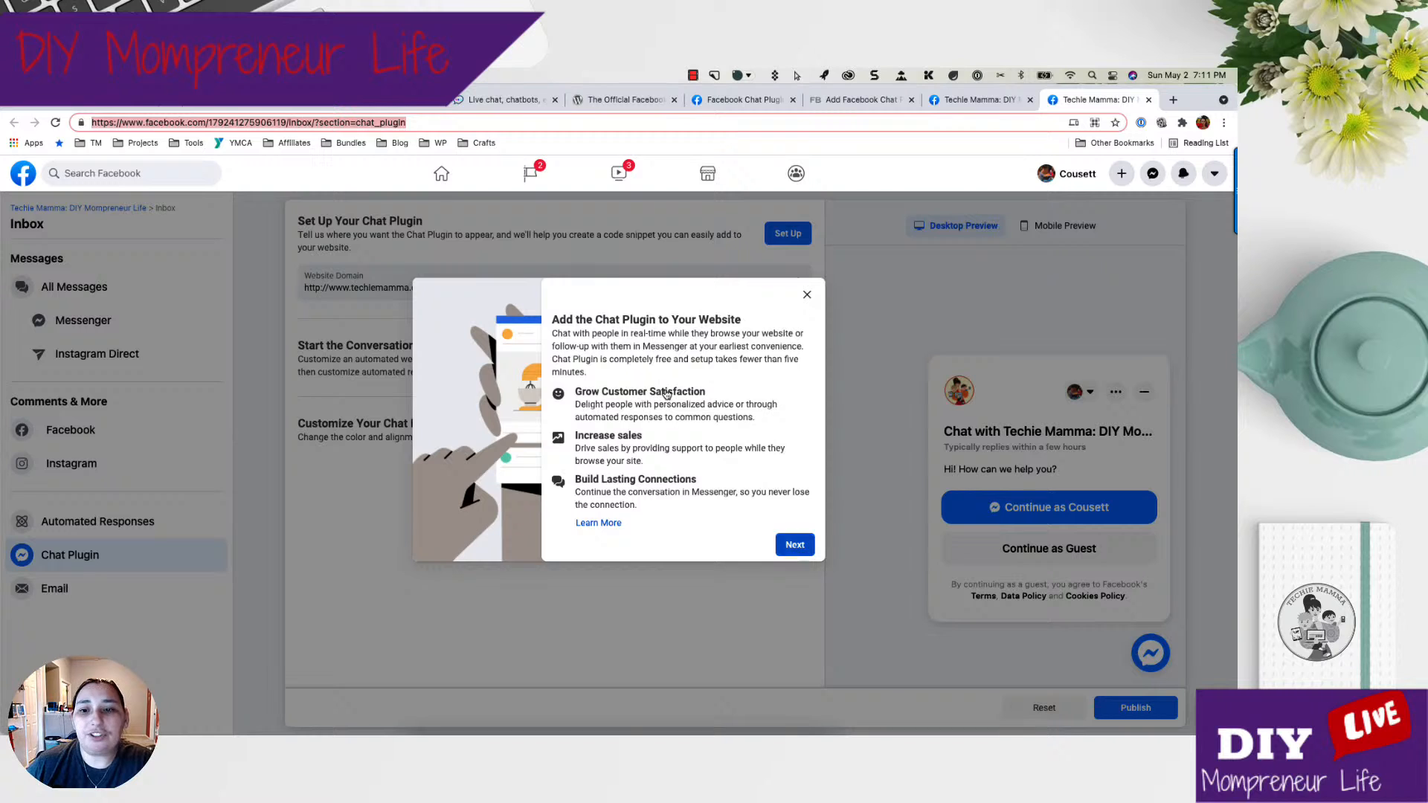
left_click(795, 545)
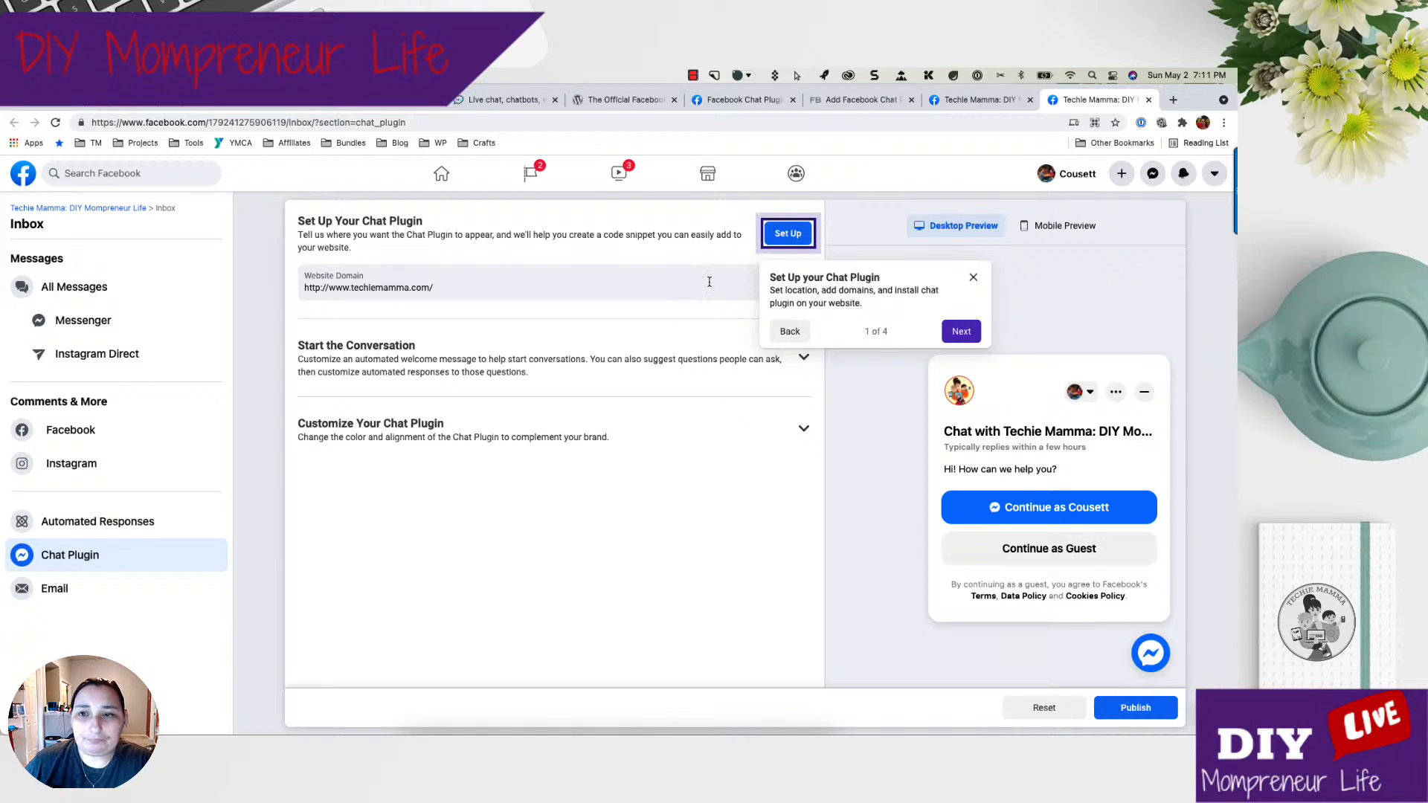
left_click(791, 300)
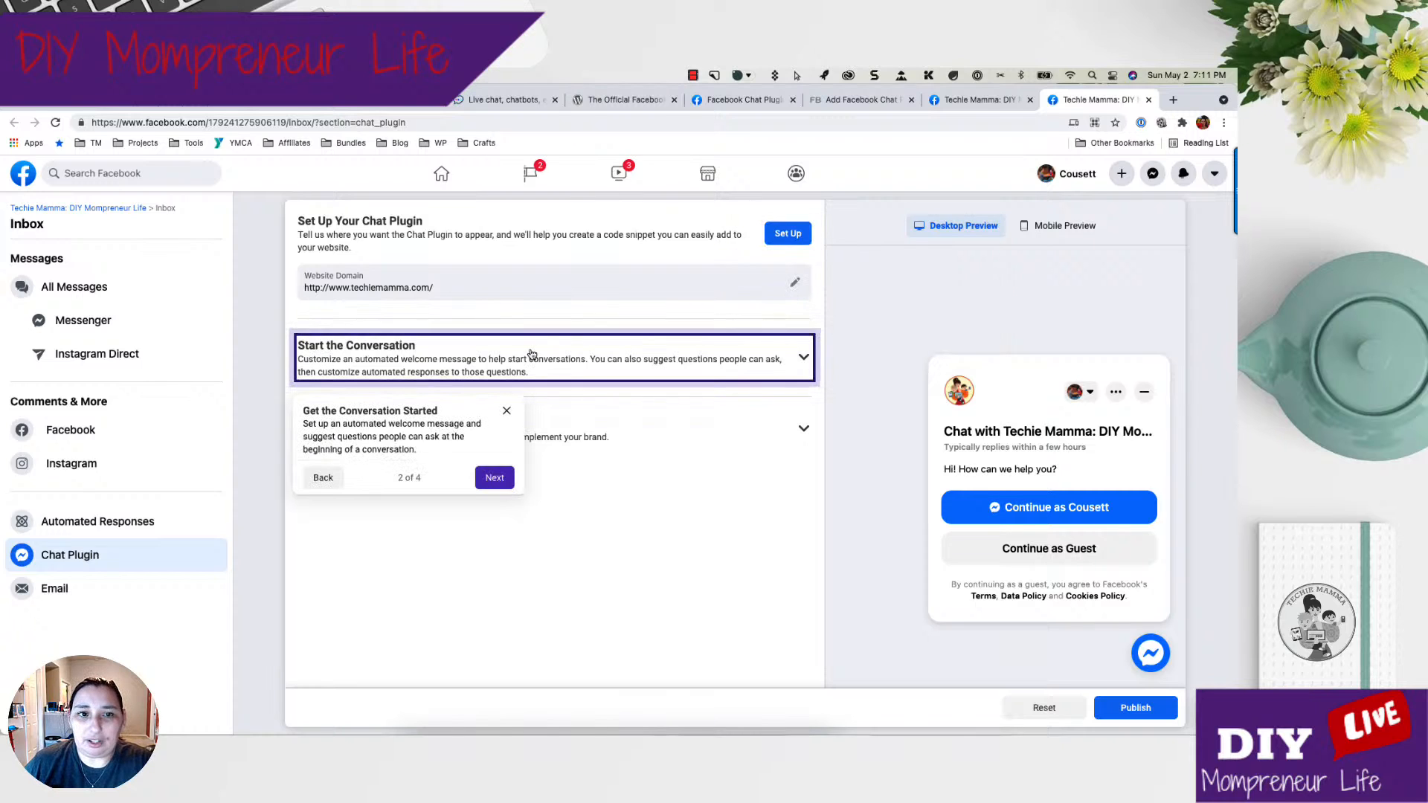
left_click(494, 479)
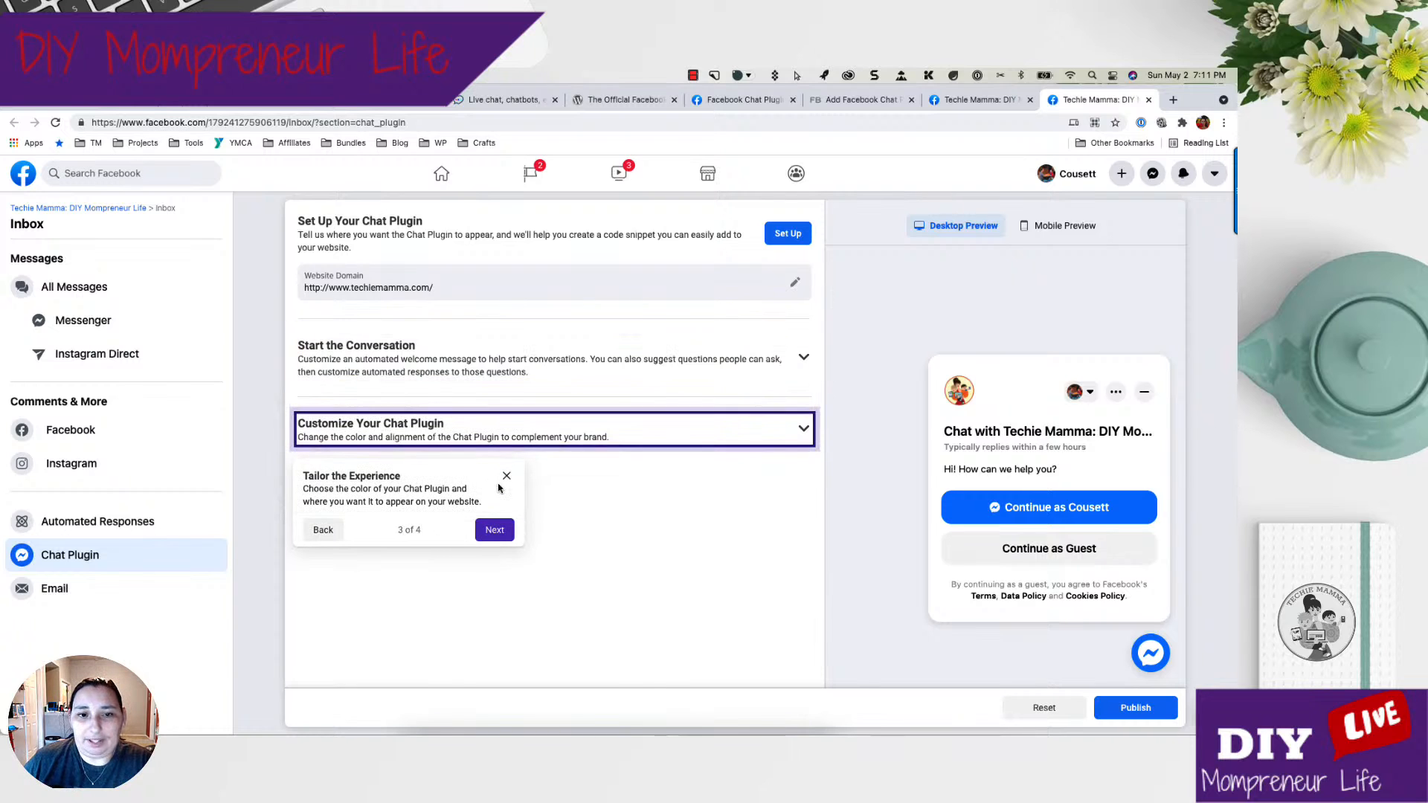
left_click(496, 533)
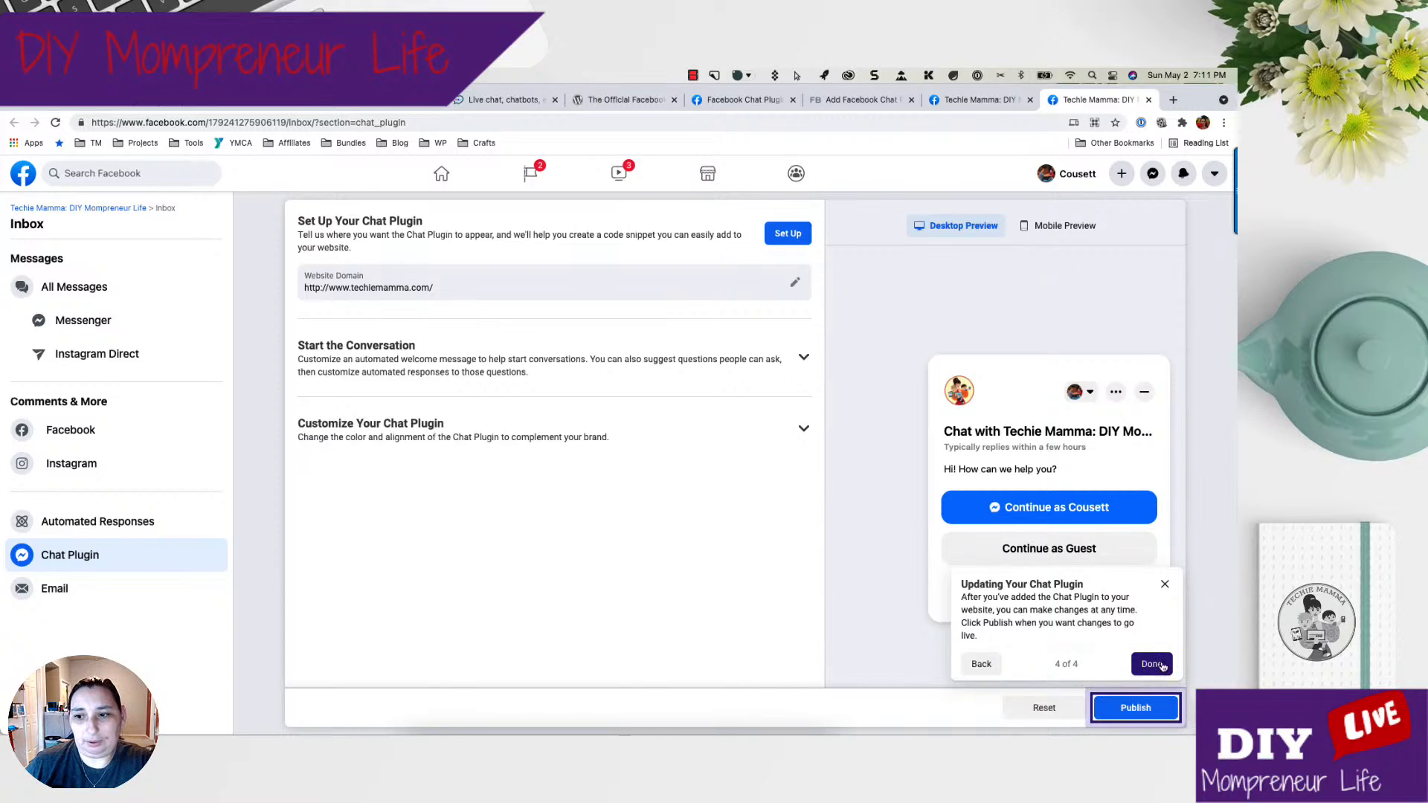
left_click(780, 414)
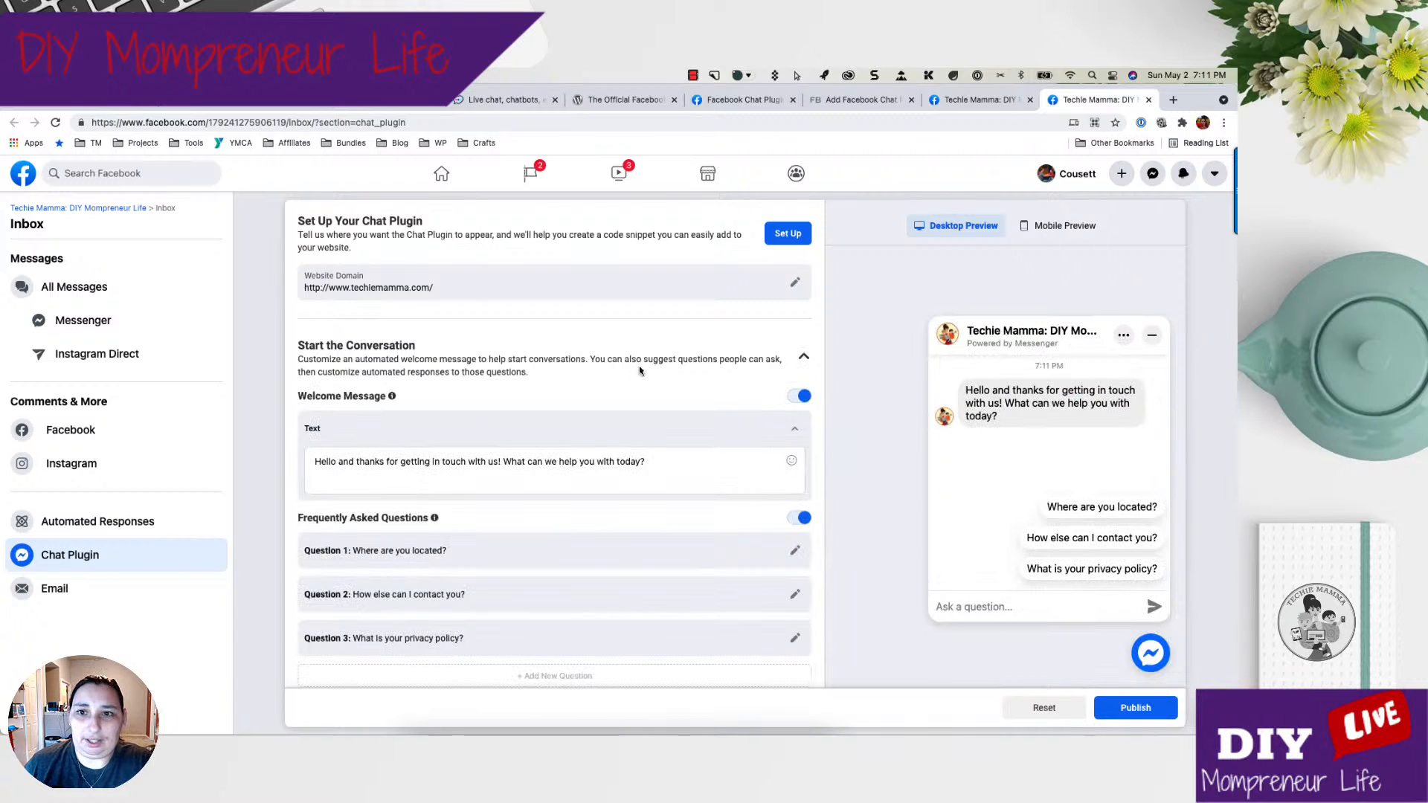
left_click(787, 234)
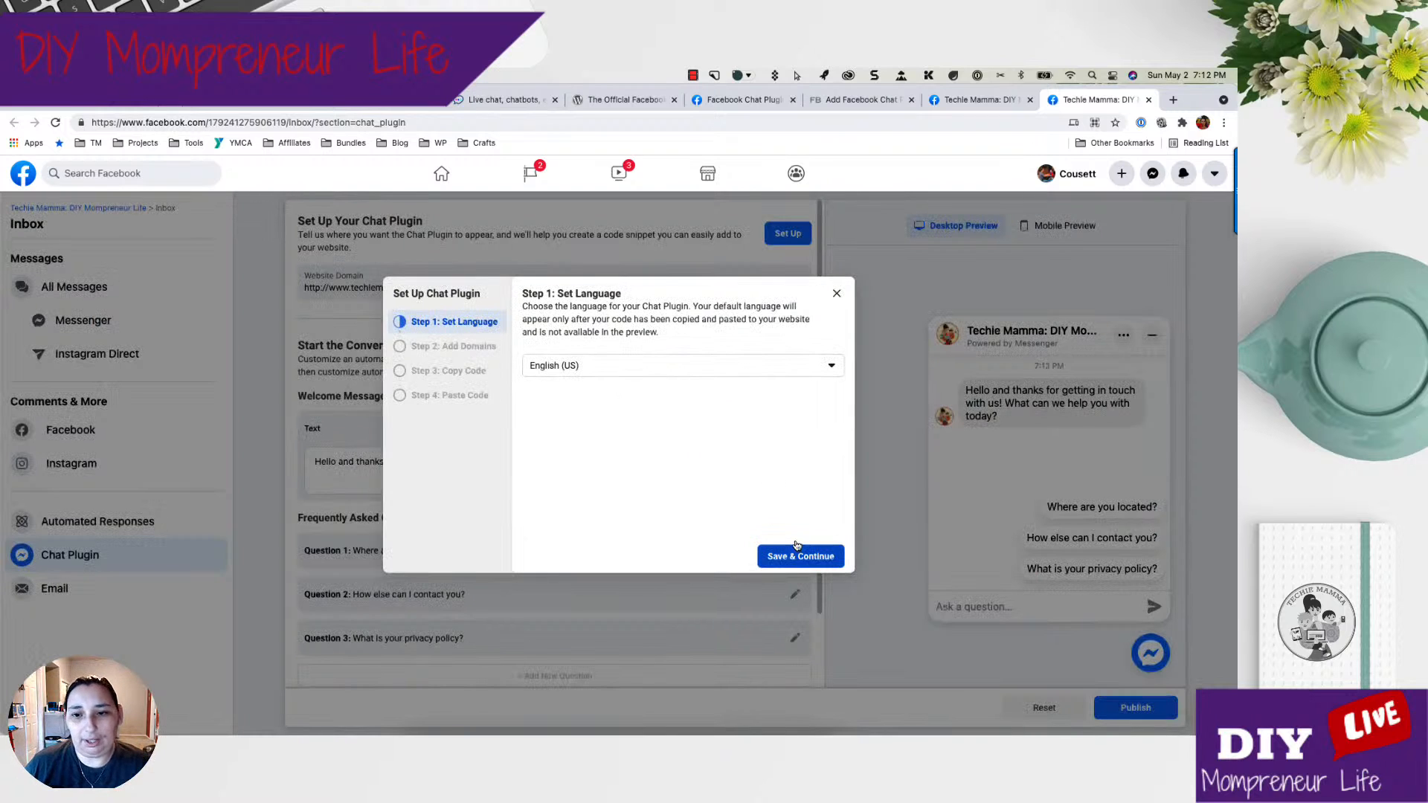
left_click(813, 558)
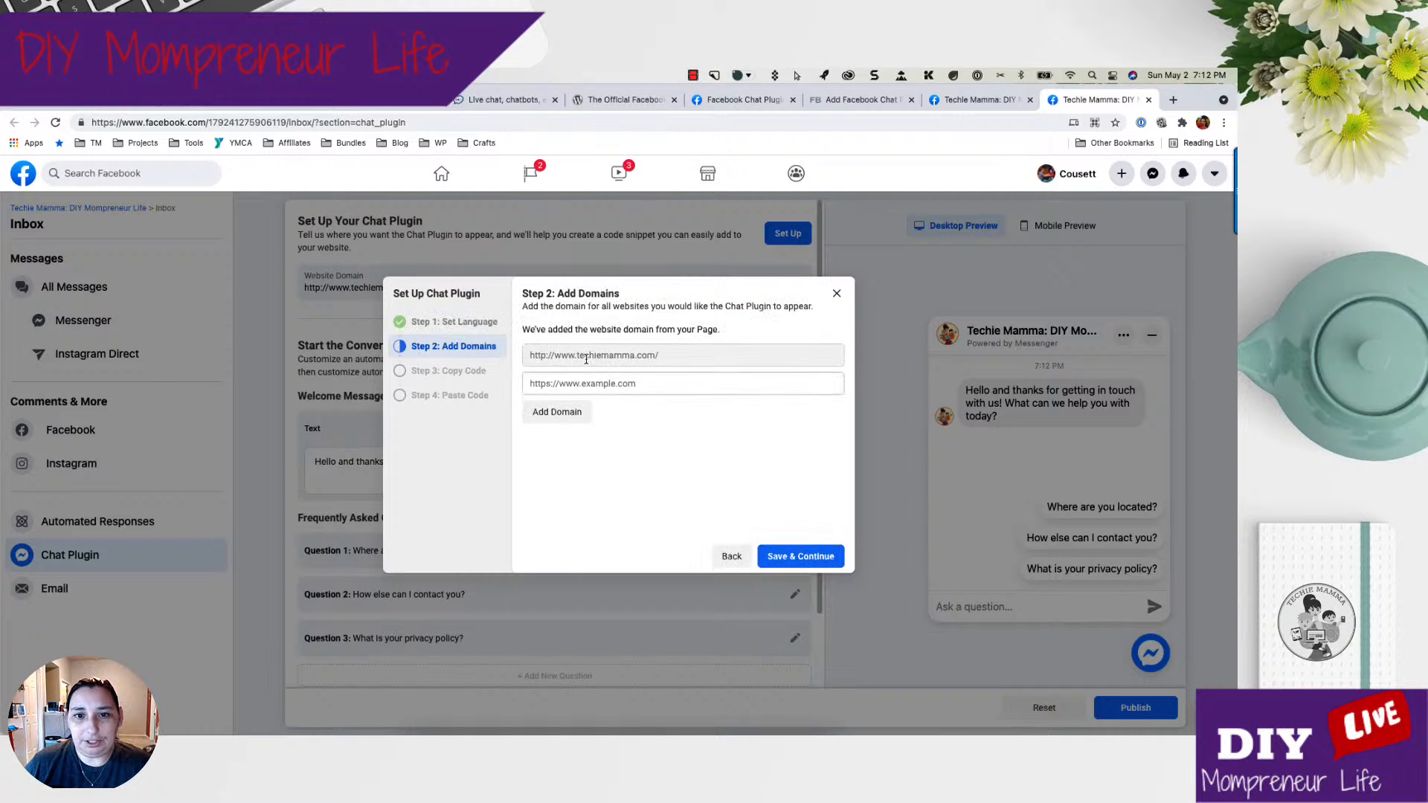
left_click(620, 382)
type("htt")
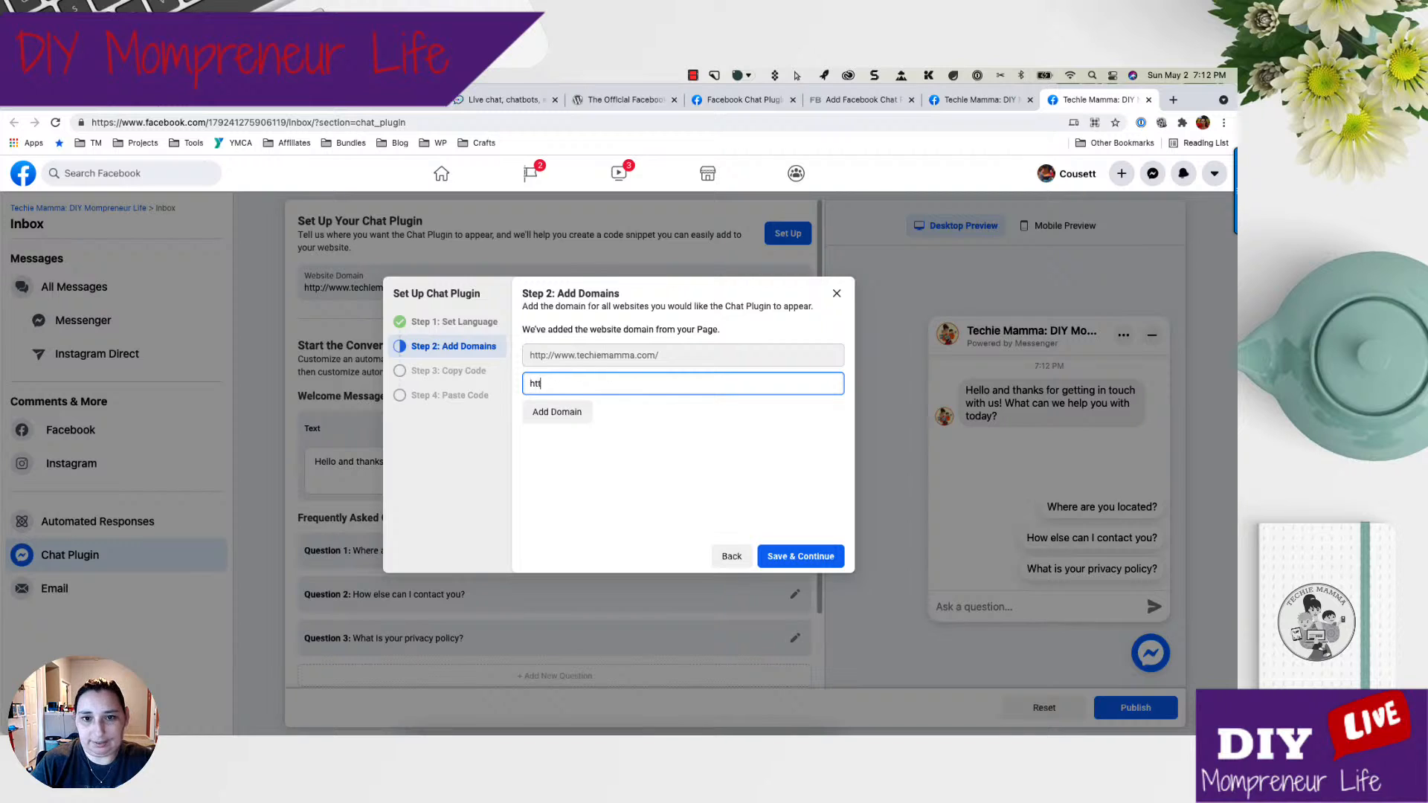
type("ps://")
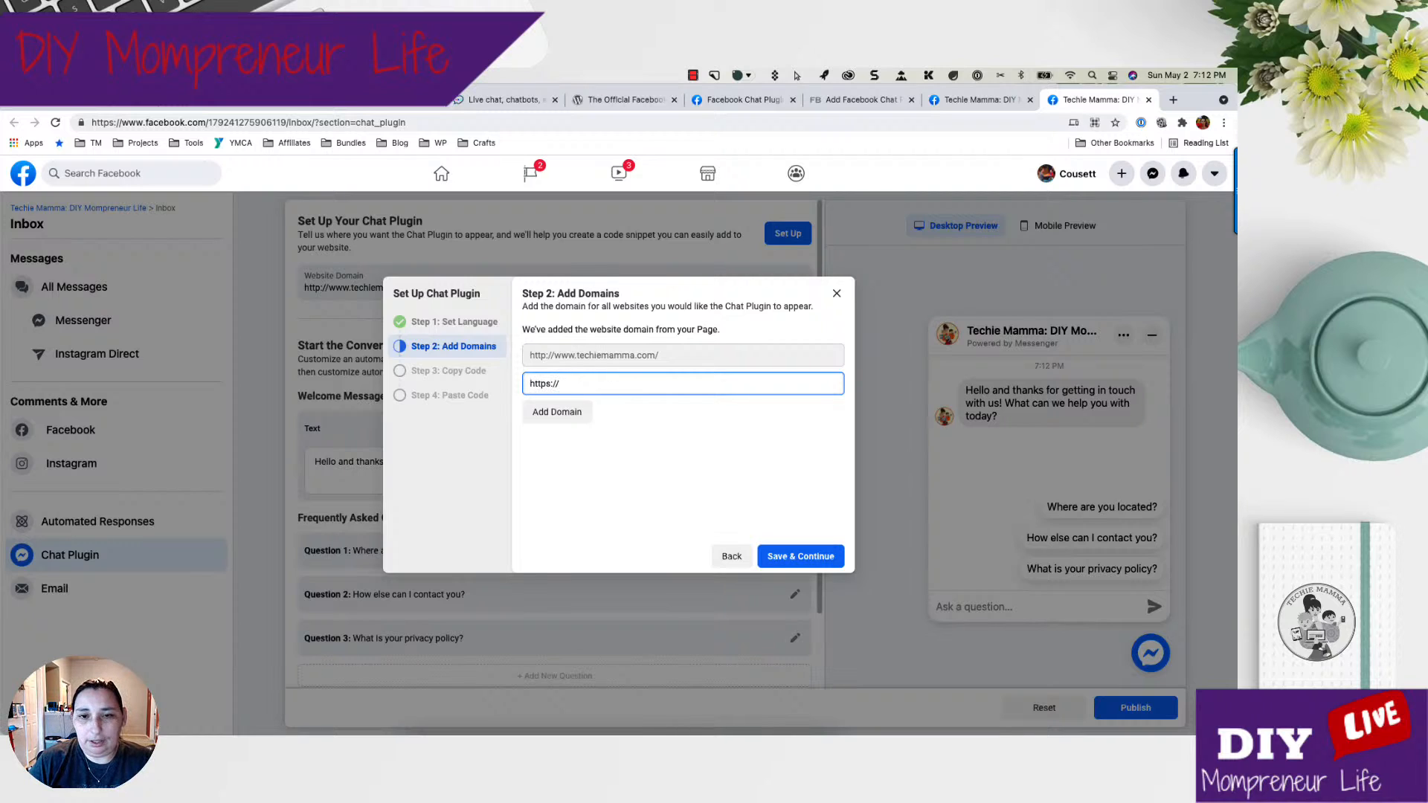
type("demos")
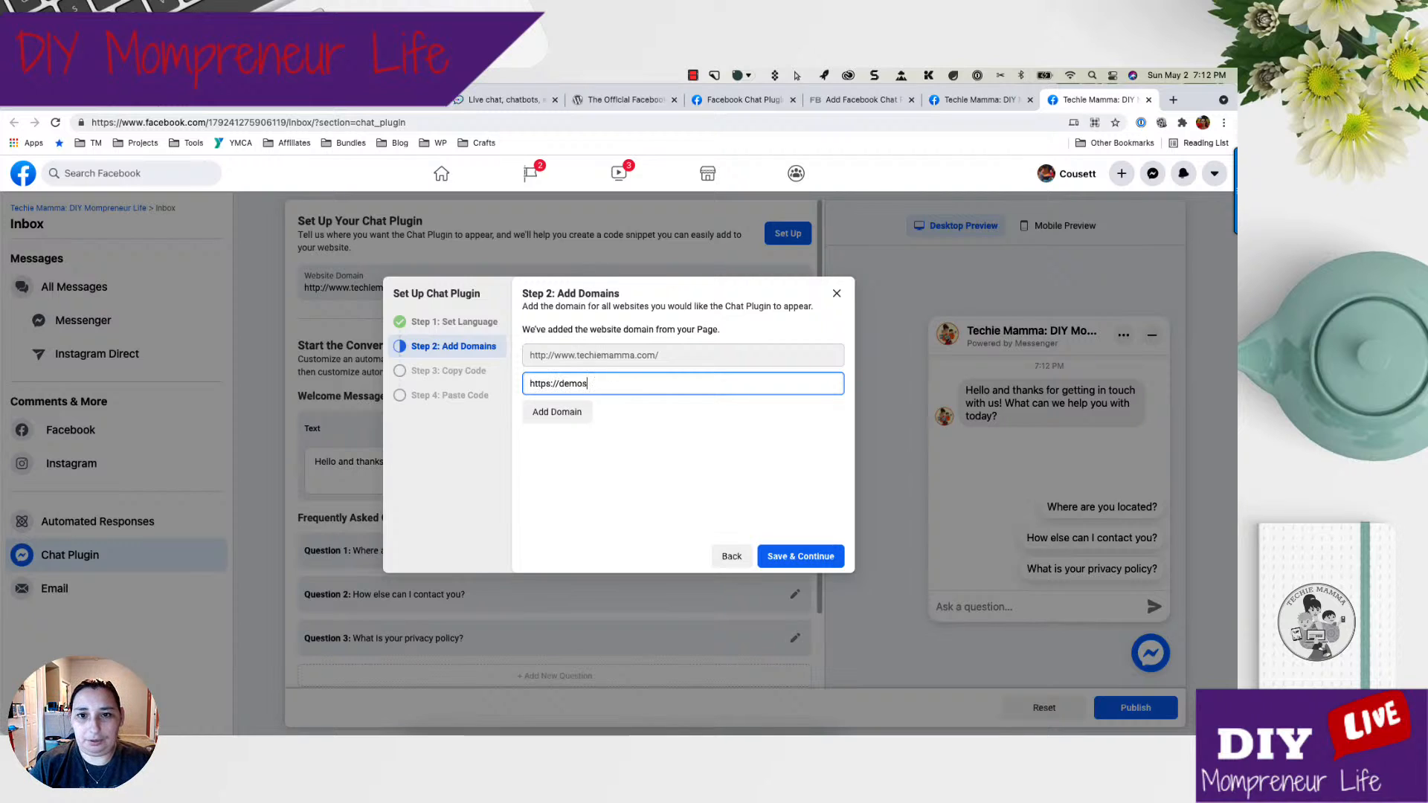
type(".techiemamma.com")
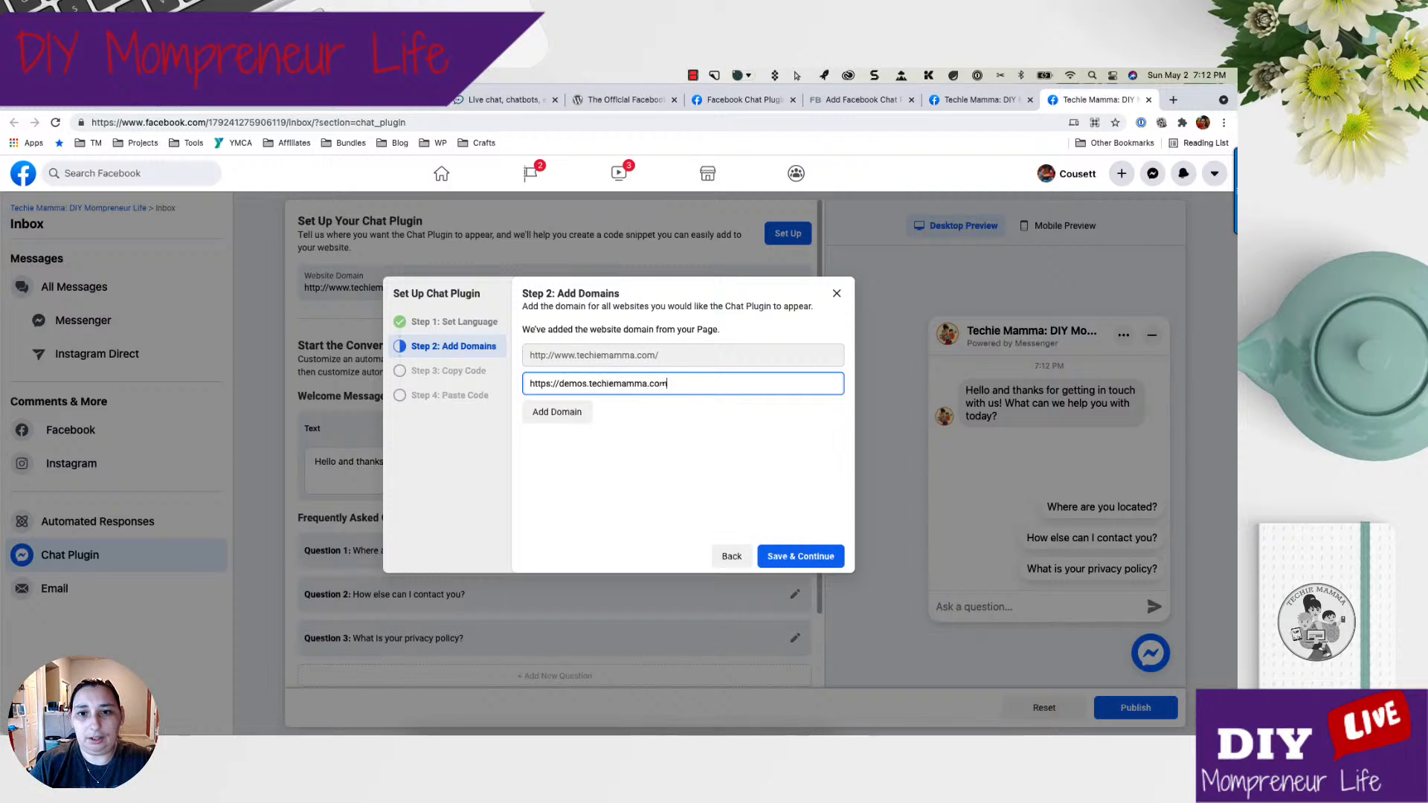
key("Return")
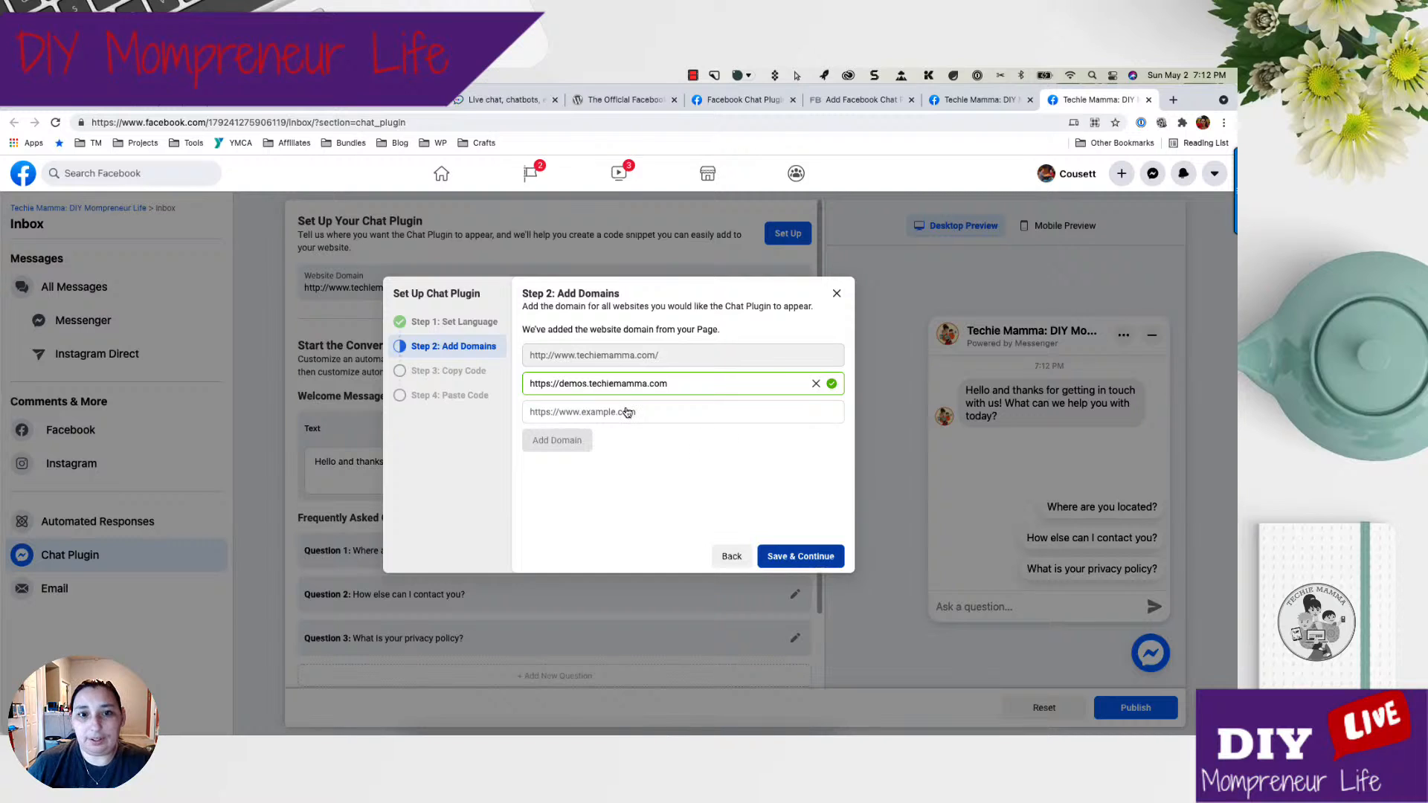
Save the domains, copy the Messenger Chat Plugin code and finish the setup wizard's paste-code stage.
left_click(445, 372)
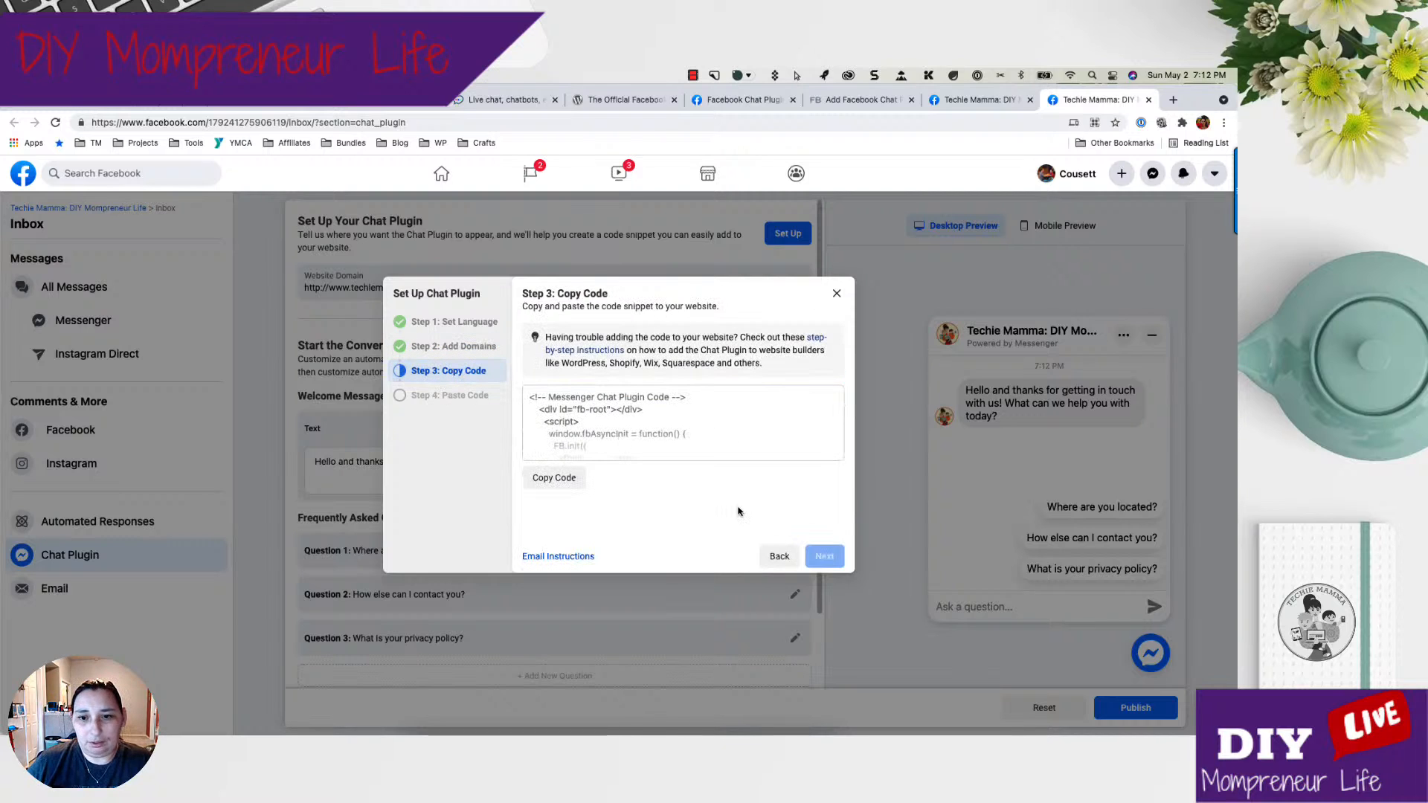
left_click(574, 481)
left_click(826, 559)
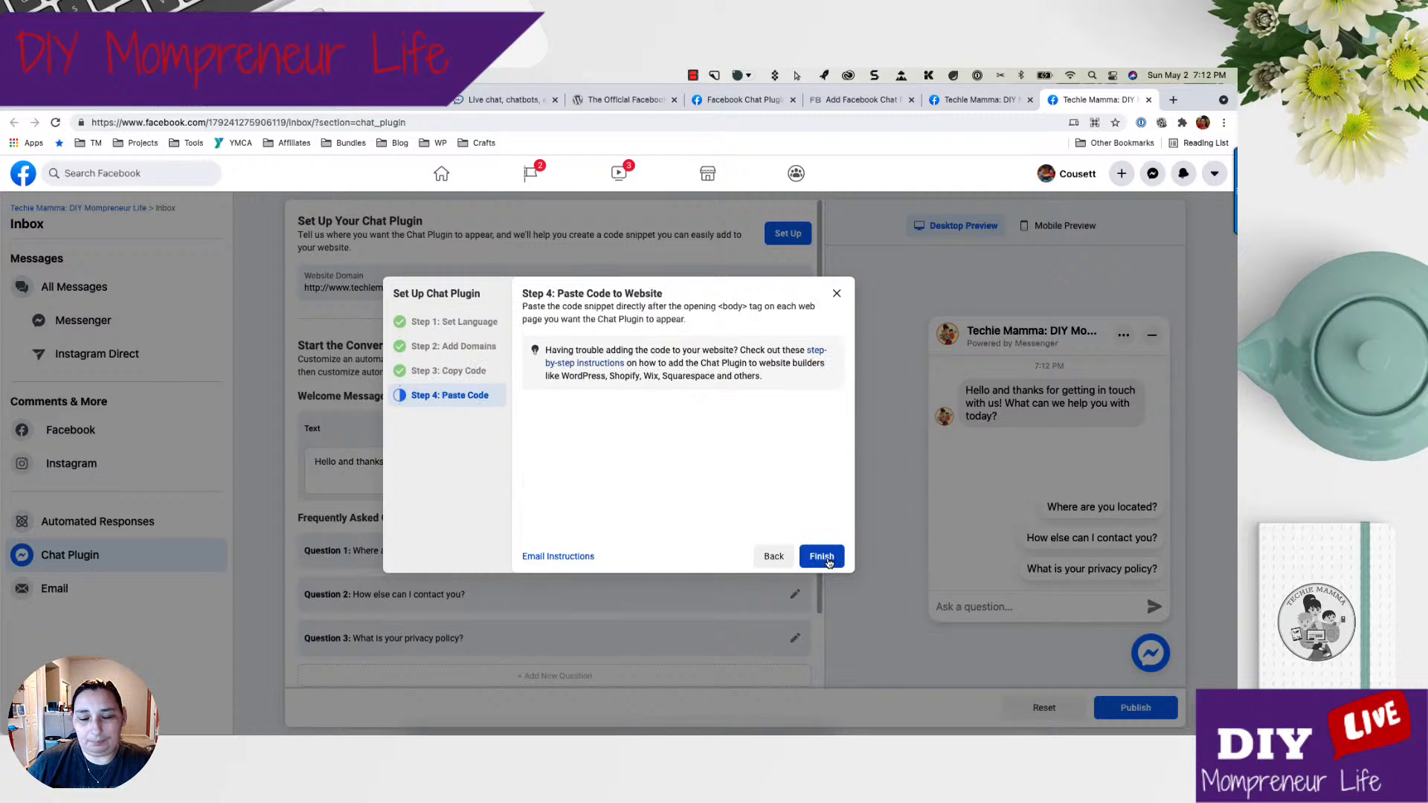
left_click(822, 558)
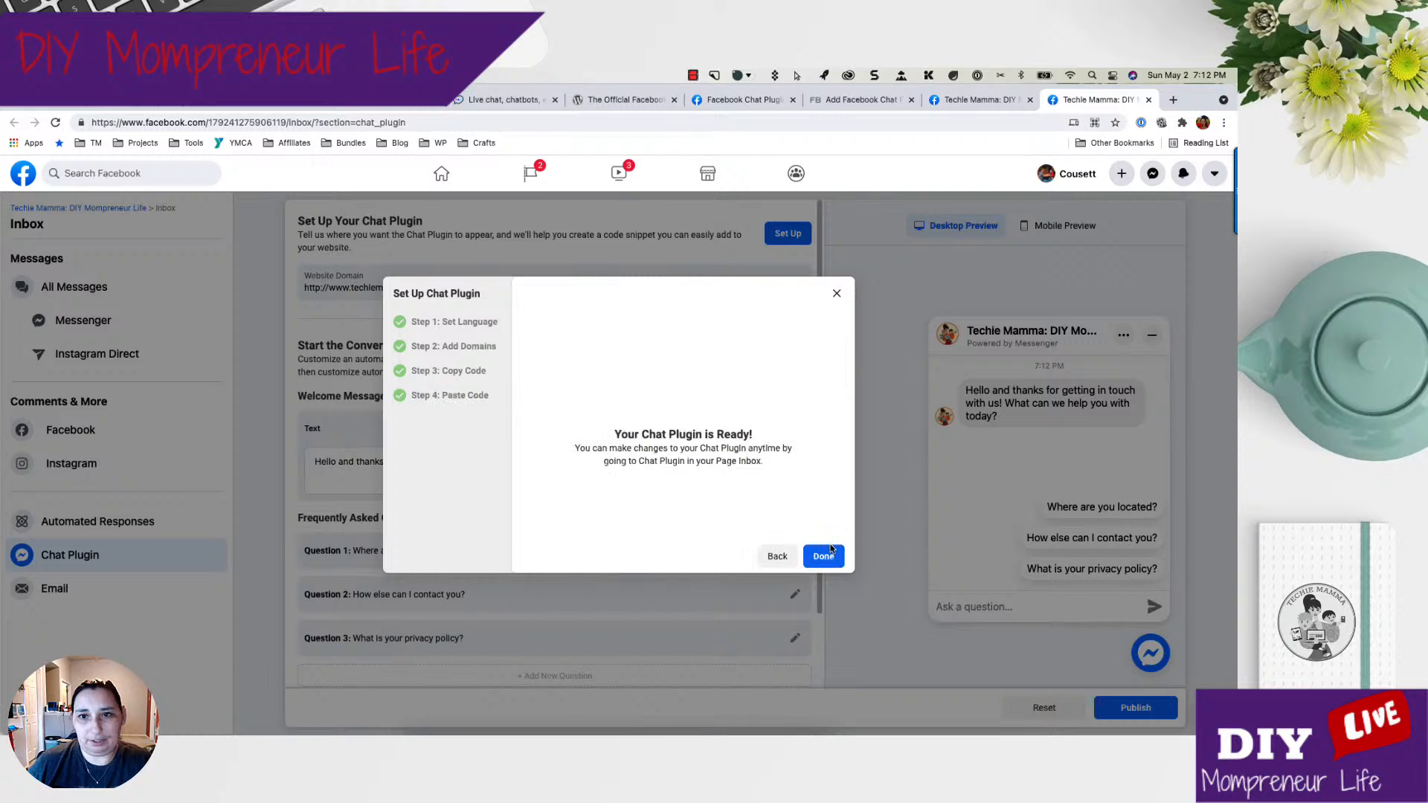
Close the completed setup wizard and change the first frequently asked question to "What are your packages".
left_click(830, 558)
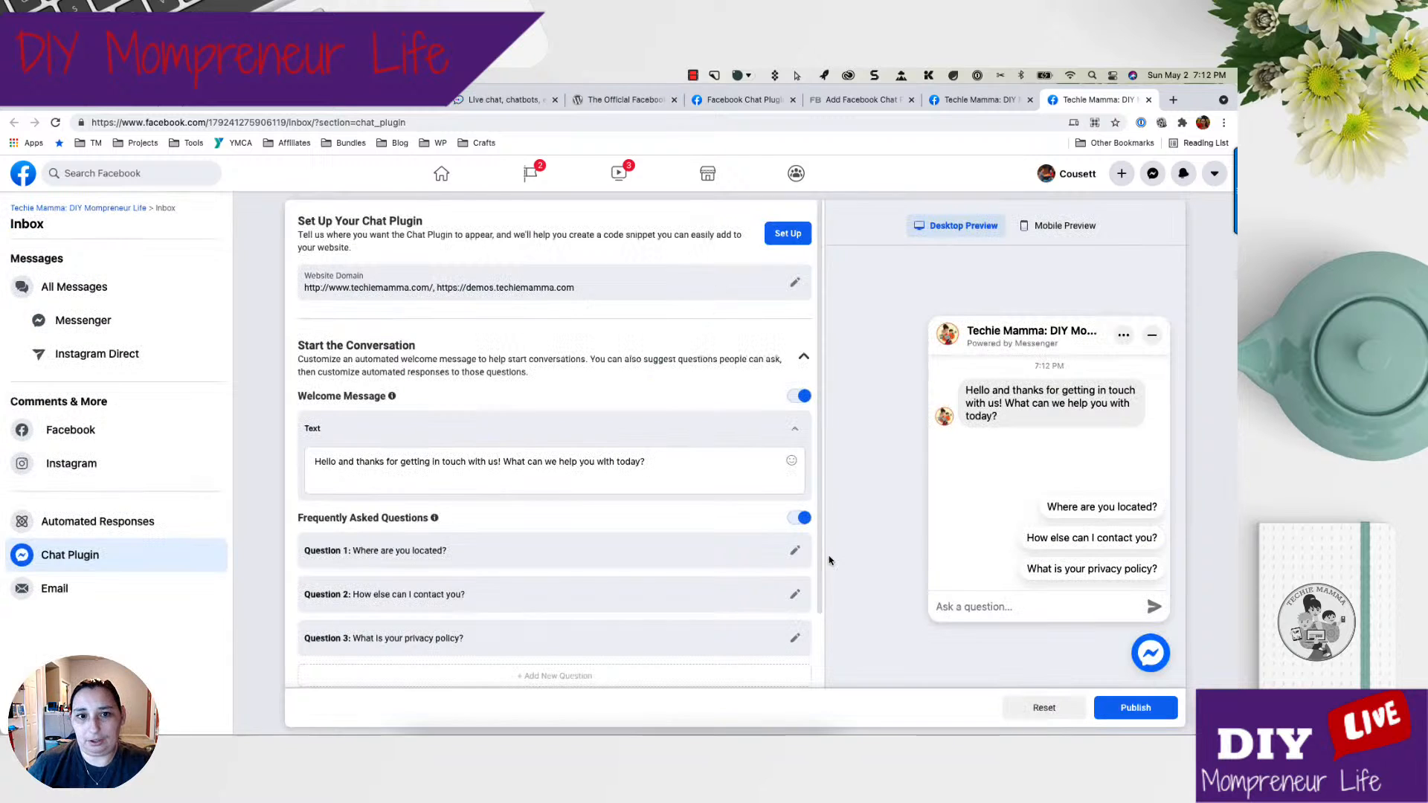
scroll(530, 392, "down", 1)
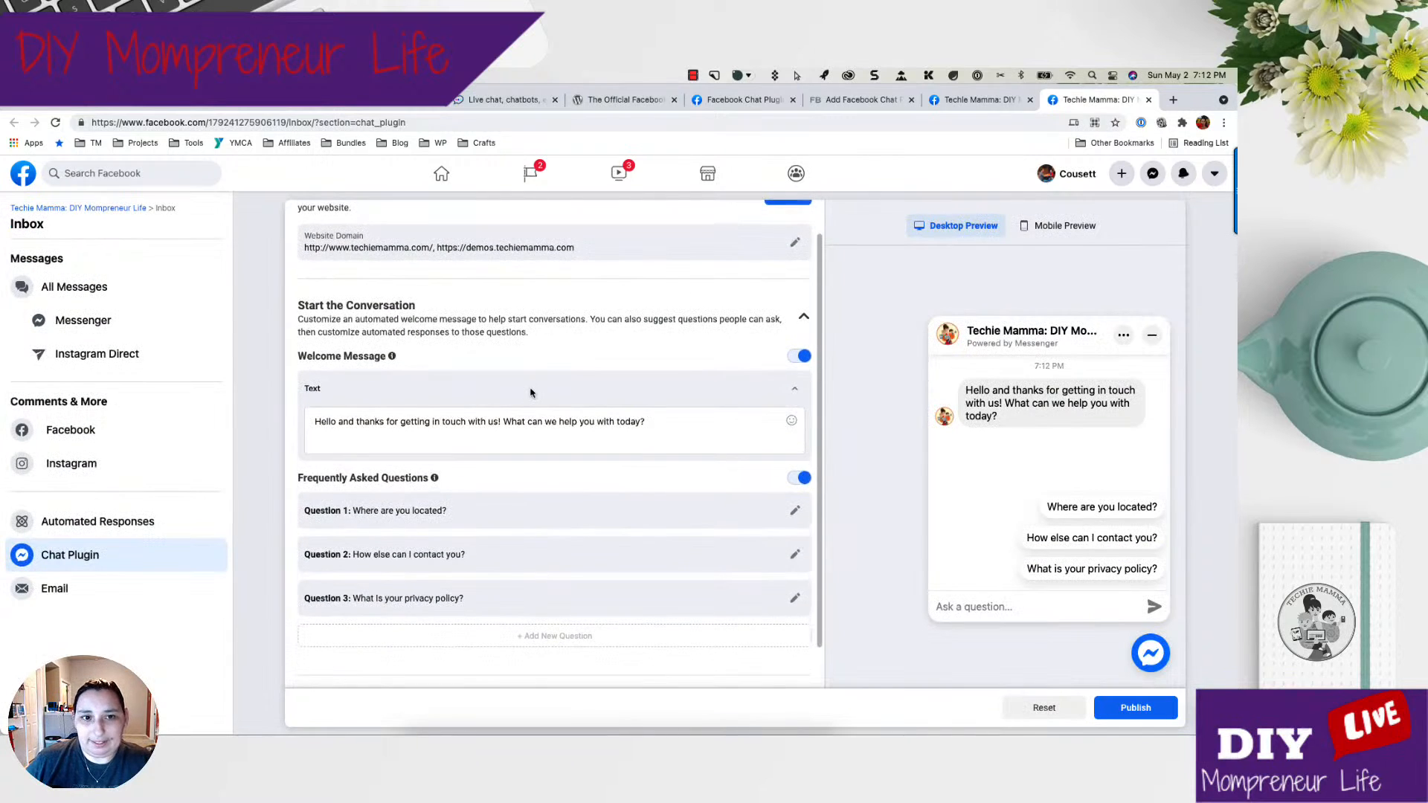
scroll(370, 311, "down", 1)
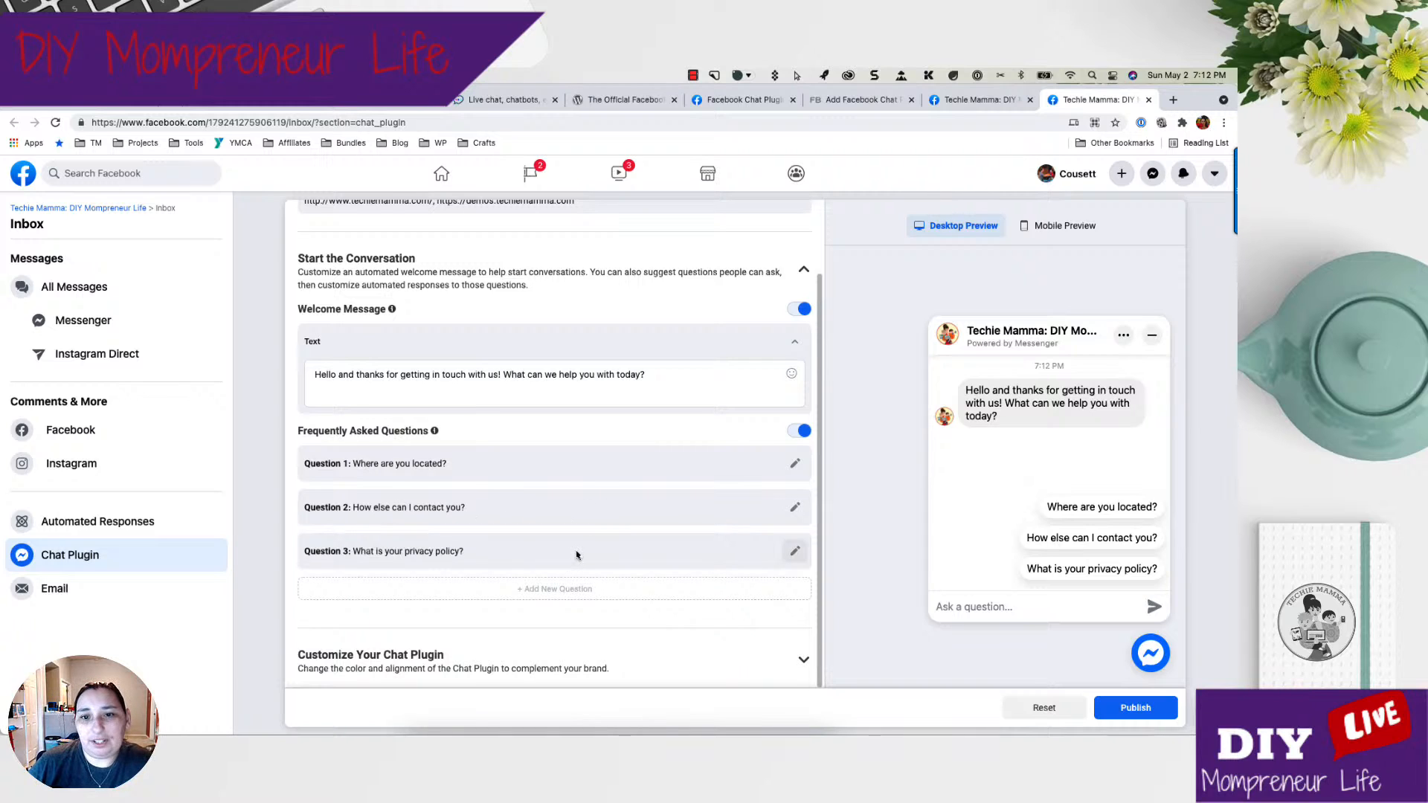
left_click(795, 464)
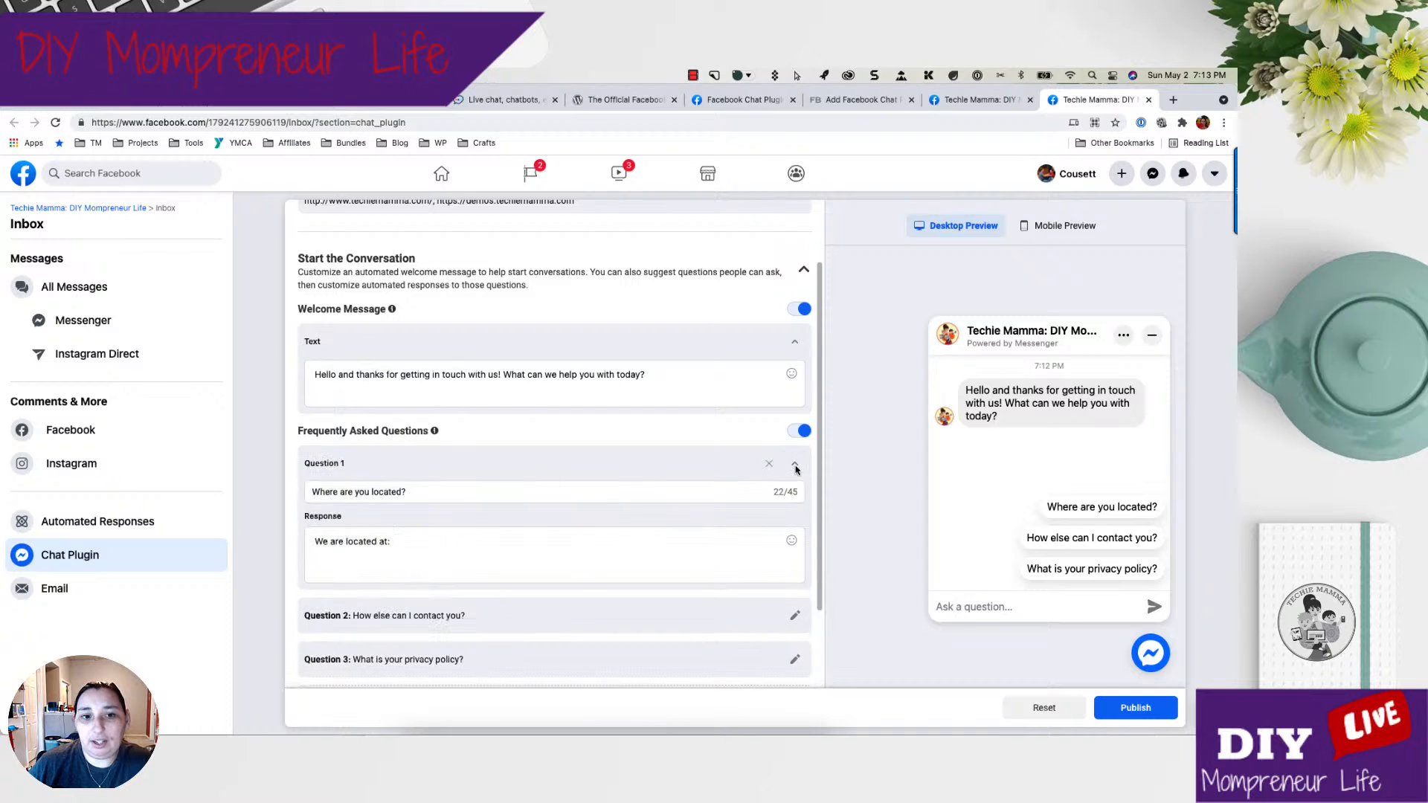
left_click(430, 492)
triple_click(444, 491)
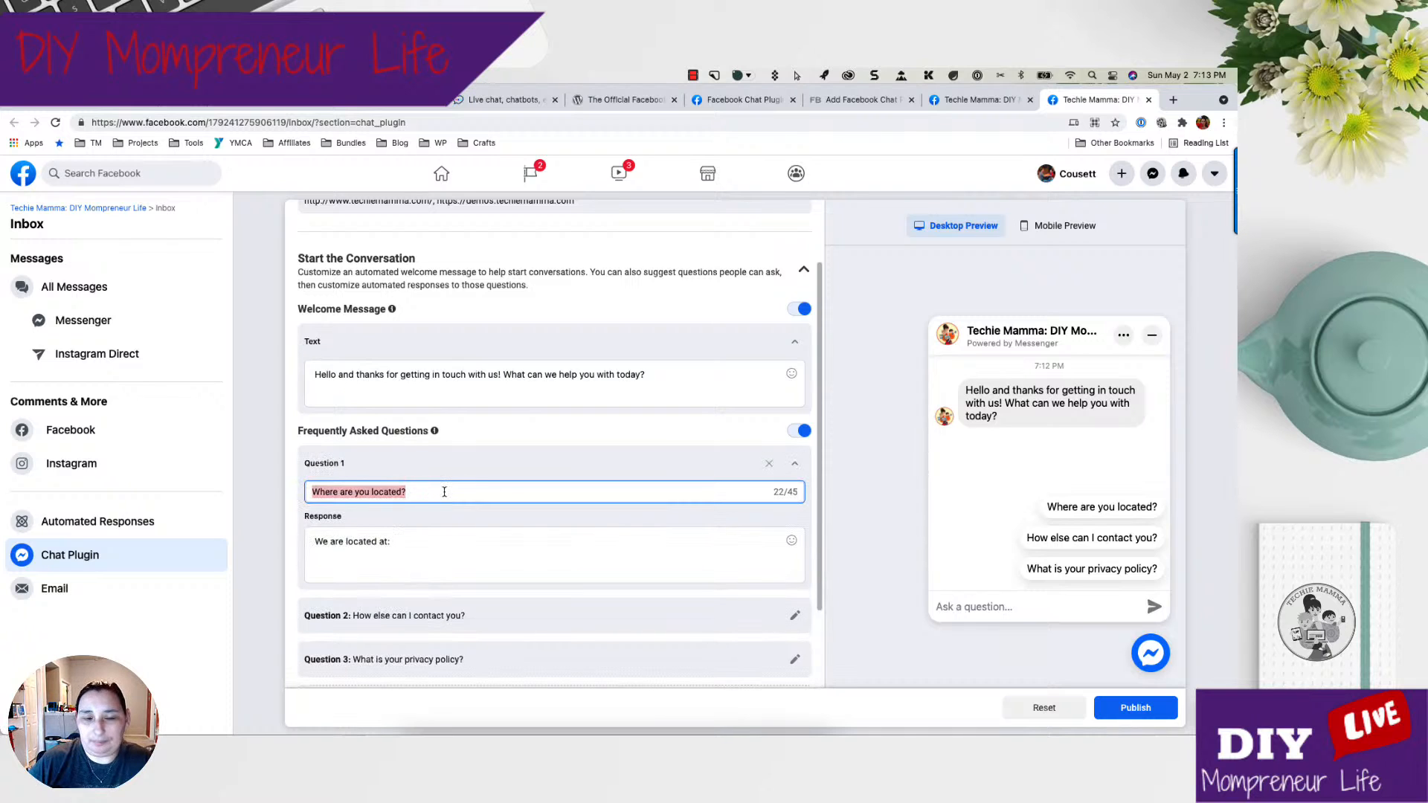
key("BackSpace")
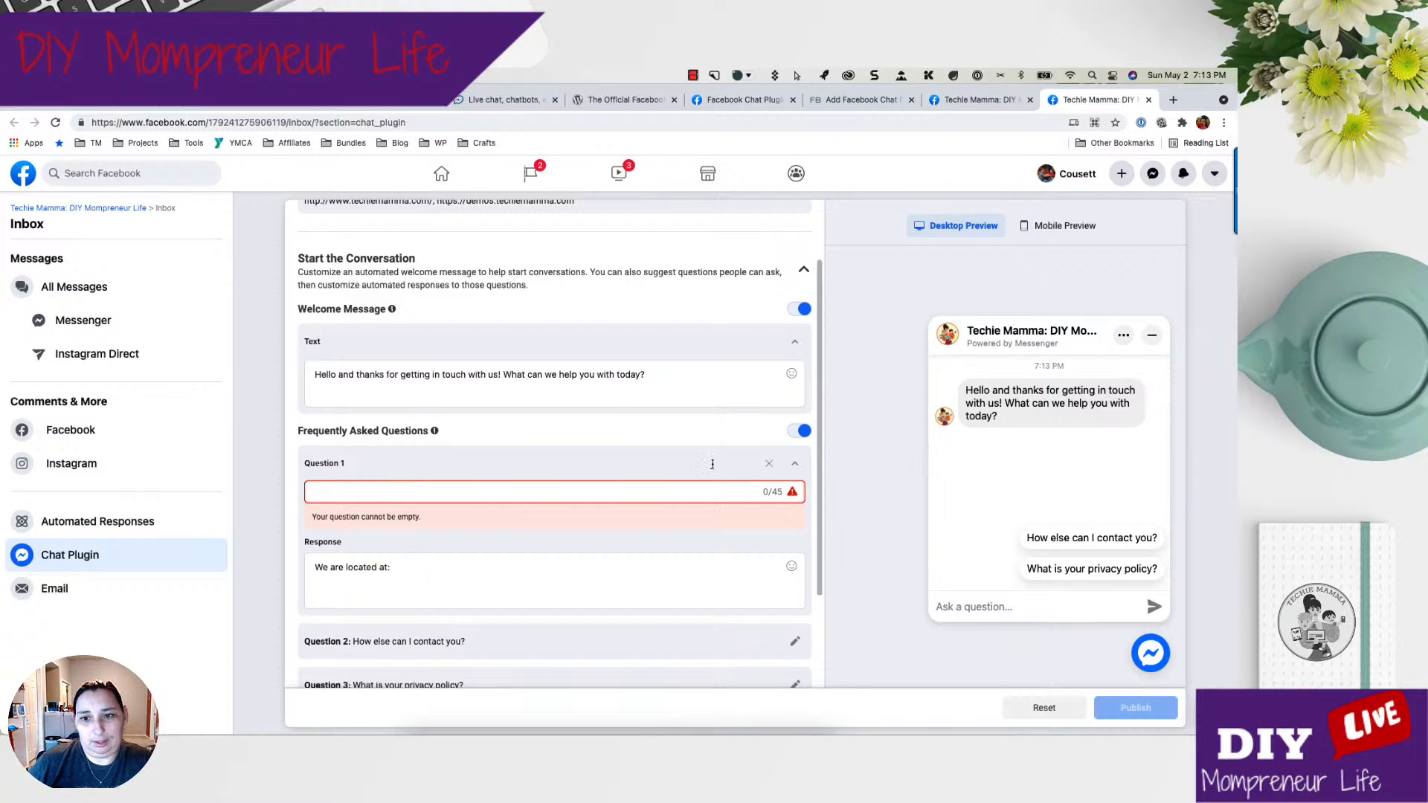
scroll(712, 464, "down", 3)
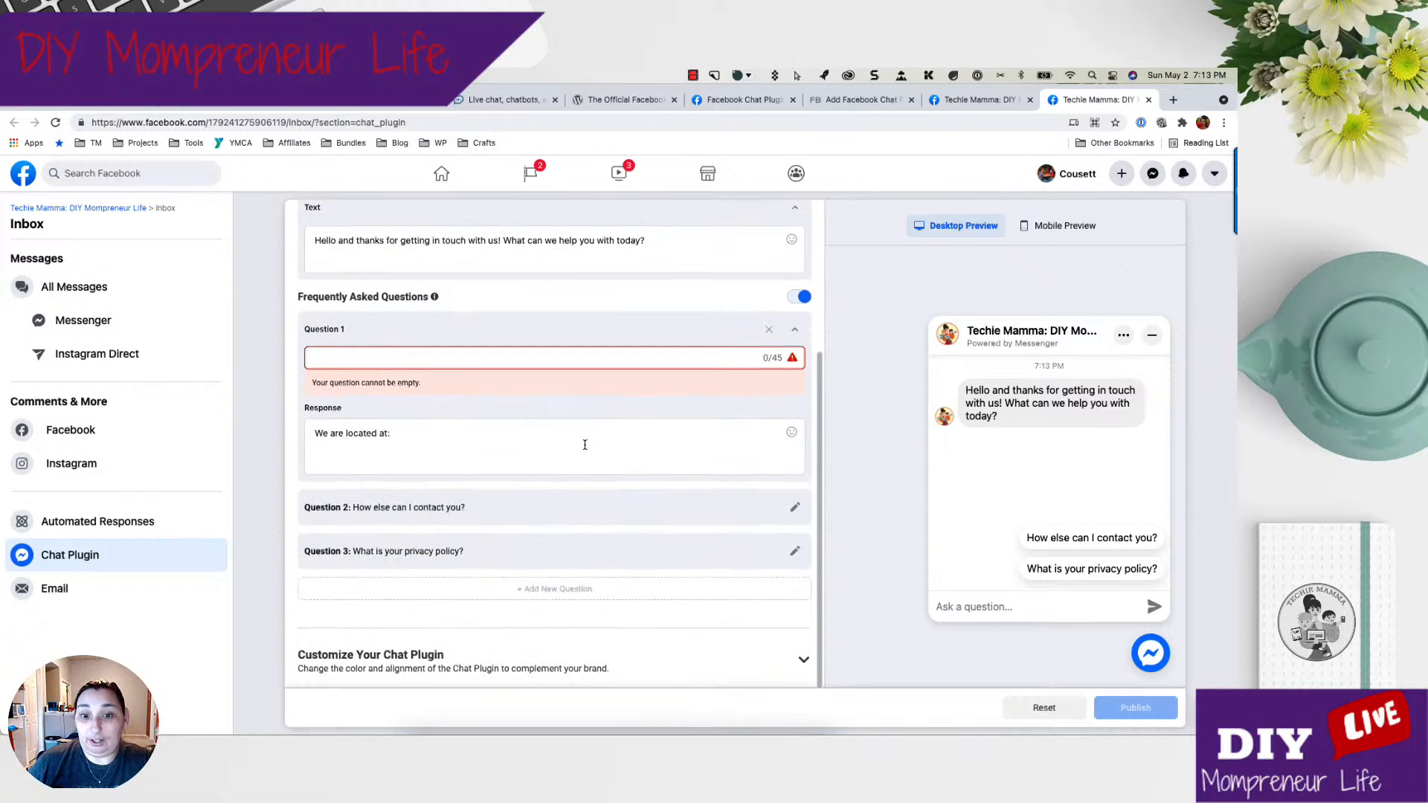
scroll(583, 622, "up", 4)
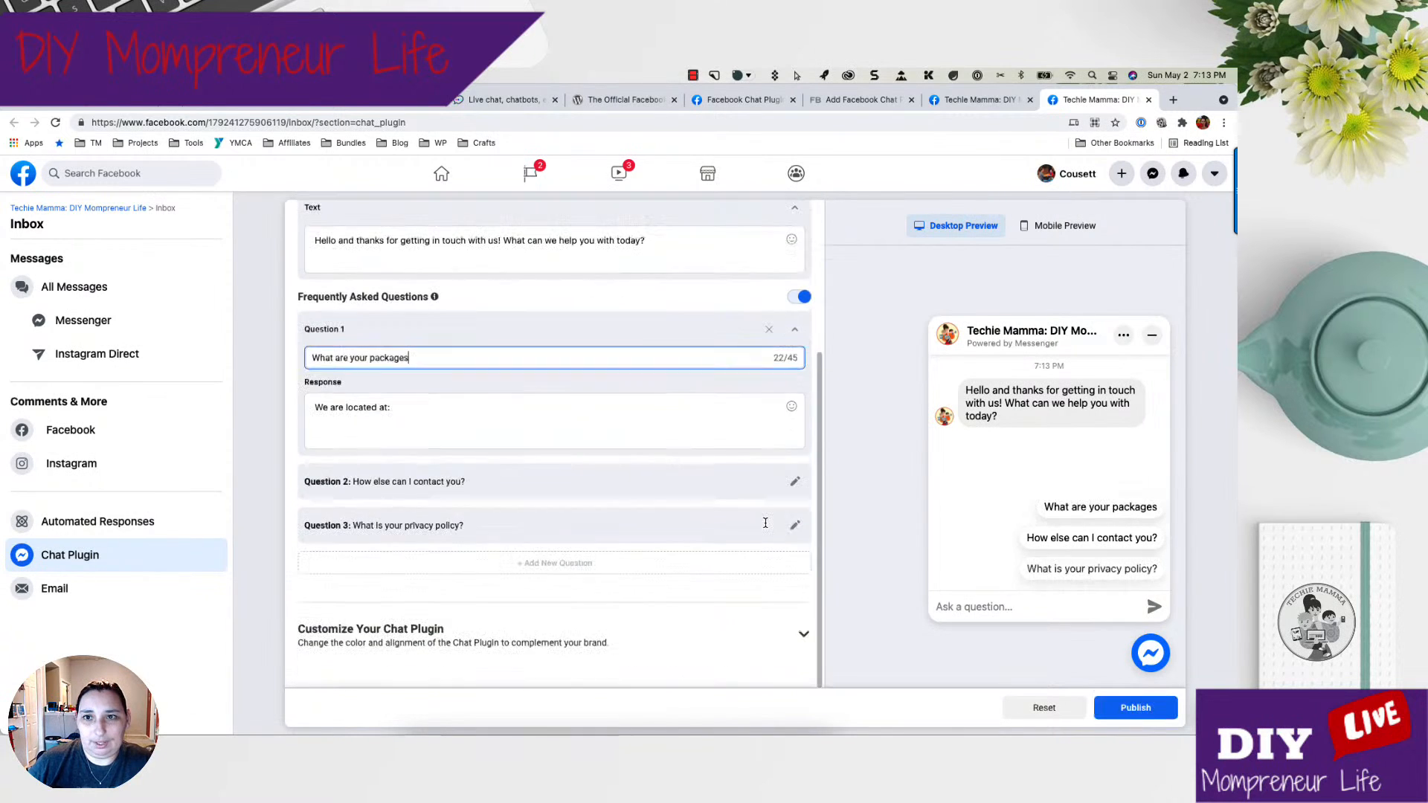
Replace the first question's response with "Web design bblablablabl".
key("Tab")
scroll(766, 527, "up", 1)
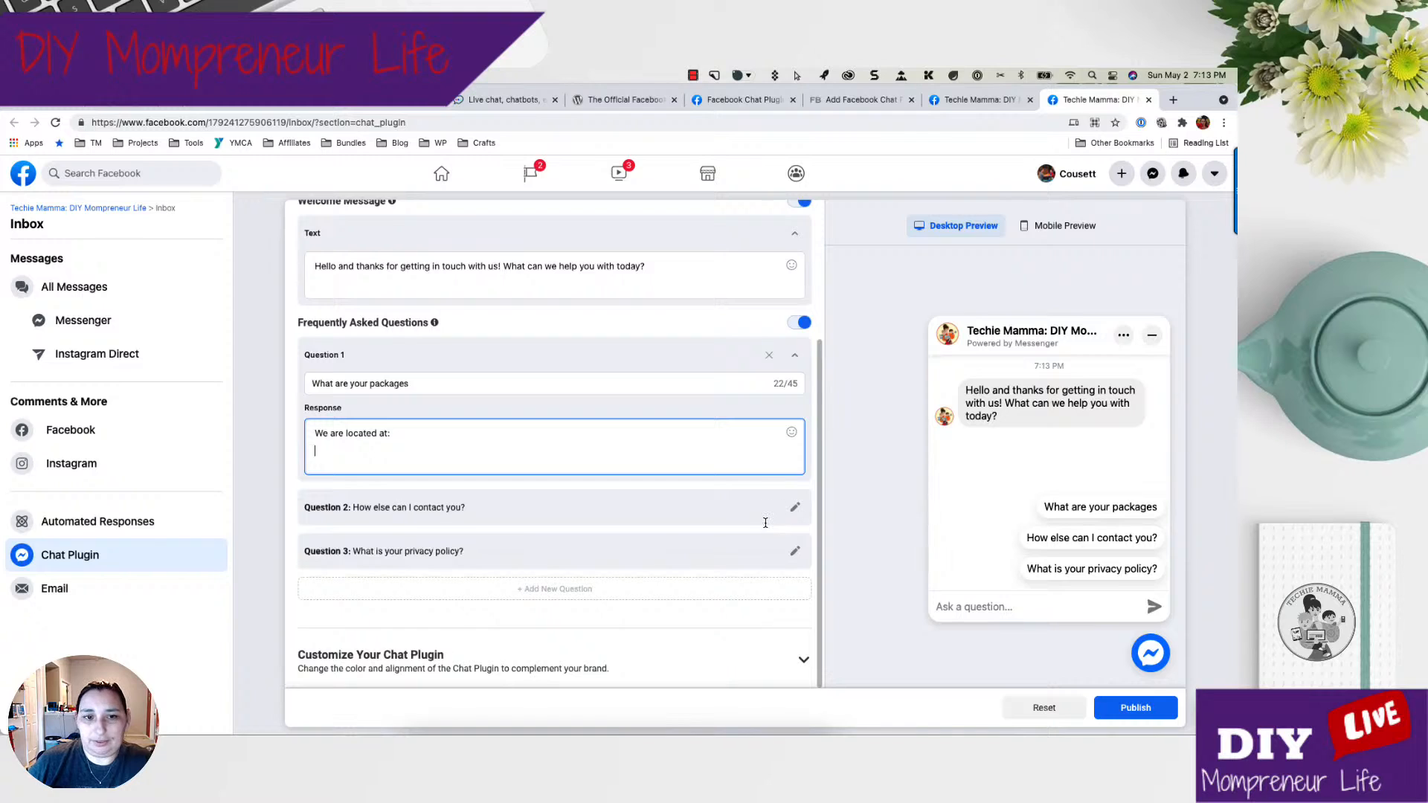
triple_click(343, 434)
key("BackSpace")
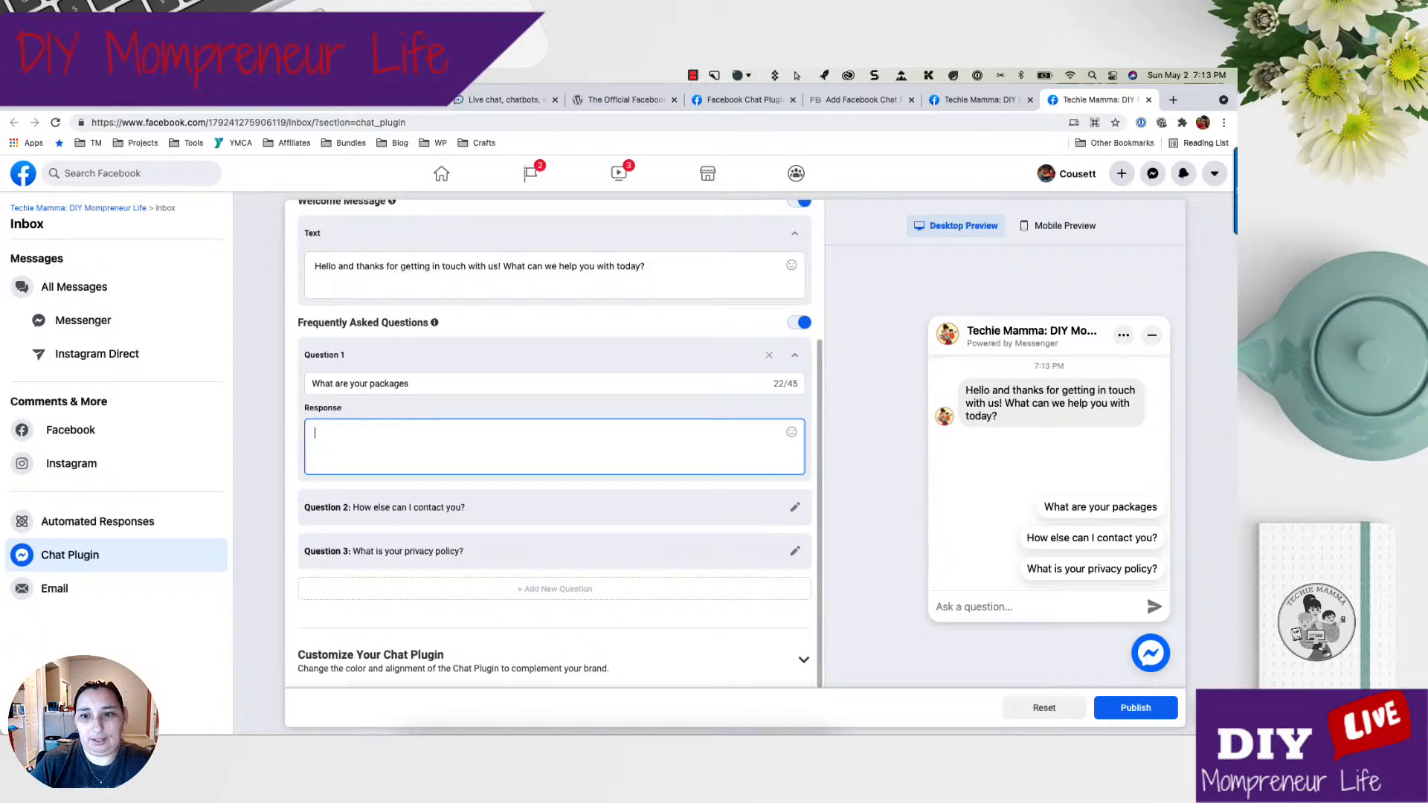
type("Web")
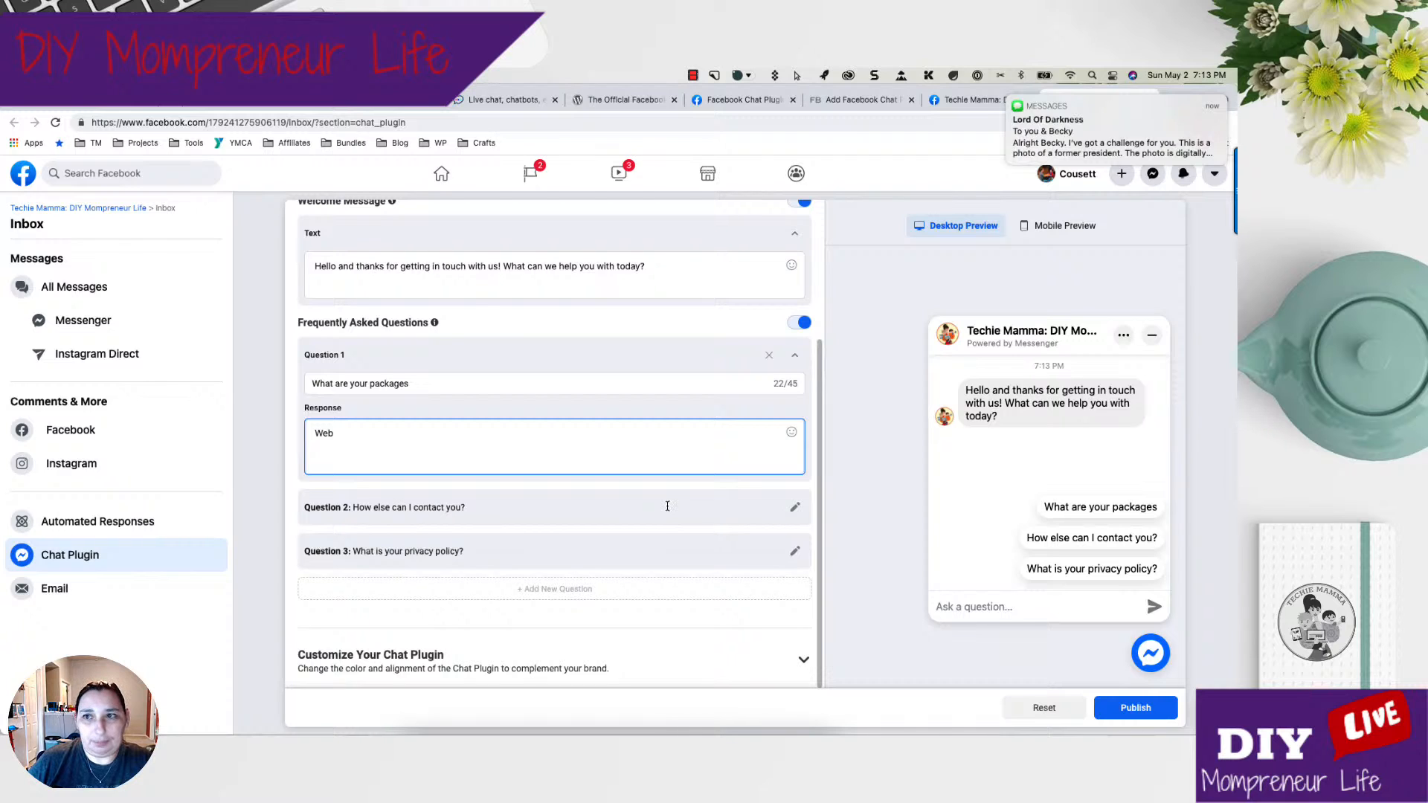
type("design bblablablabl")
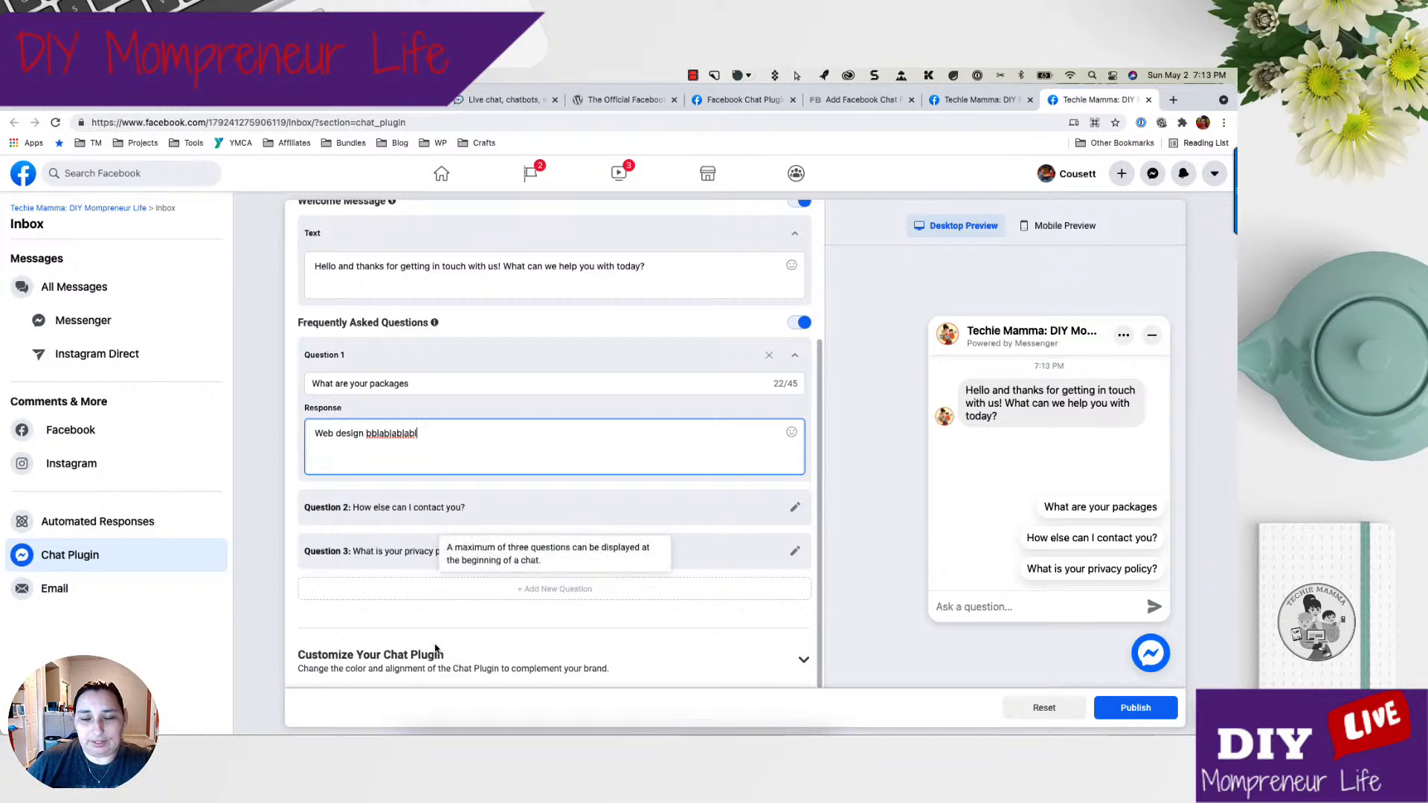
Collapse the Start the Conversation section, expand Customize Your Chat Plugin and review its greeting and Guest Chat options.
scroll(480, 335, "up", 3)
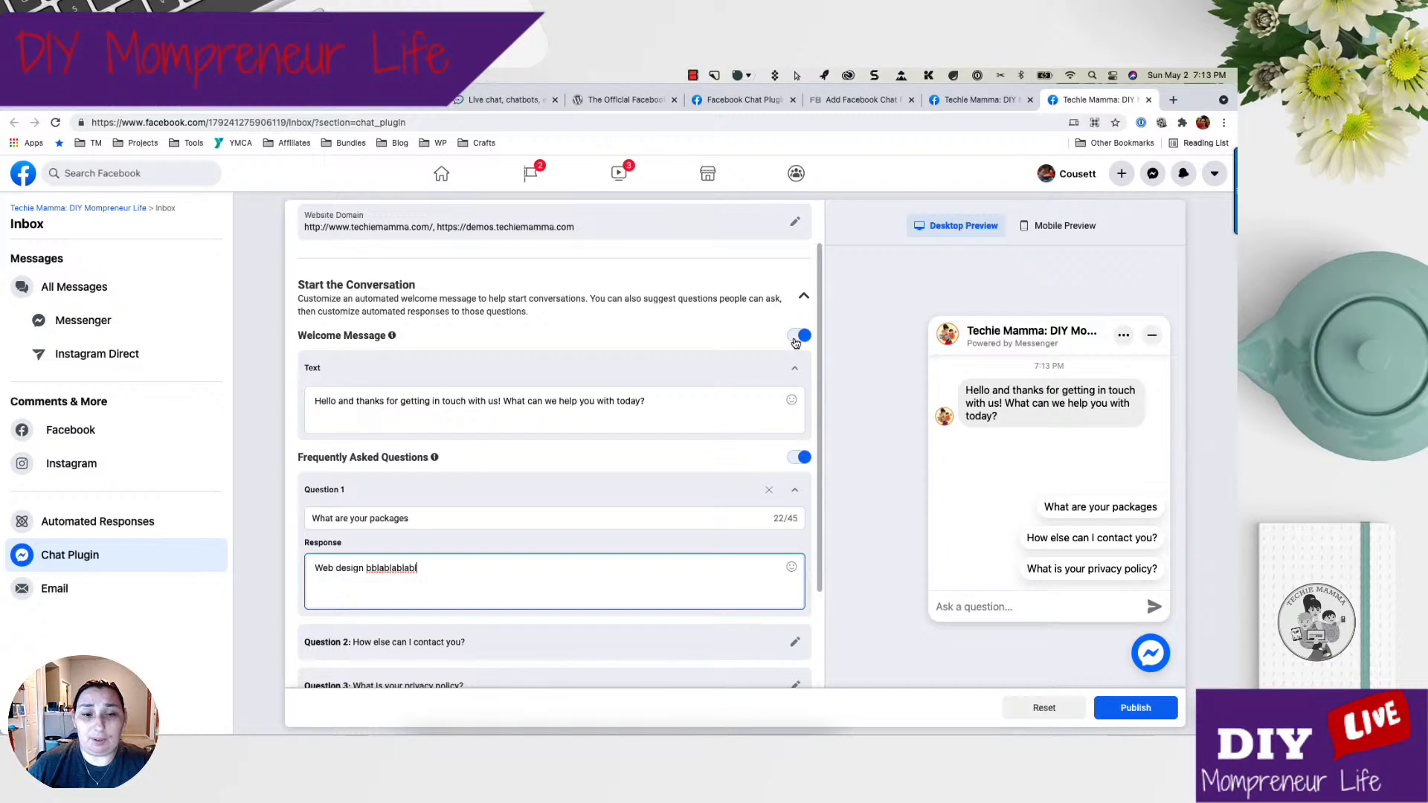
left_click(804, 298)
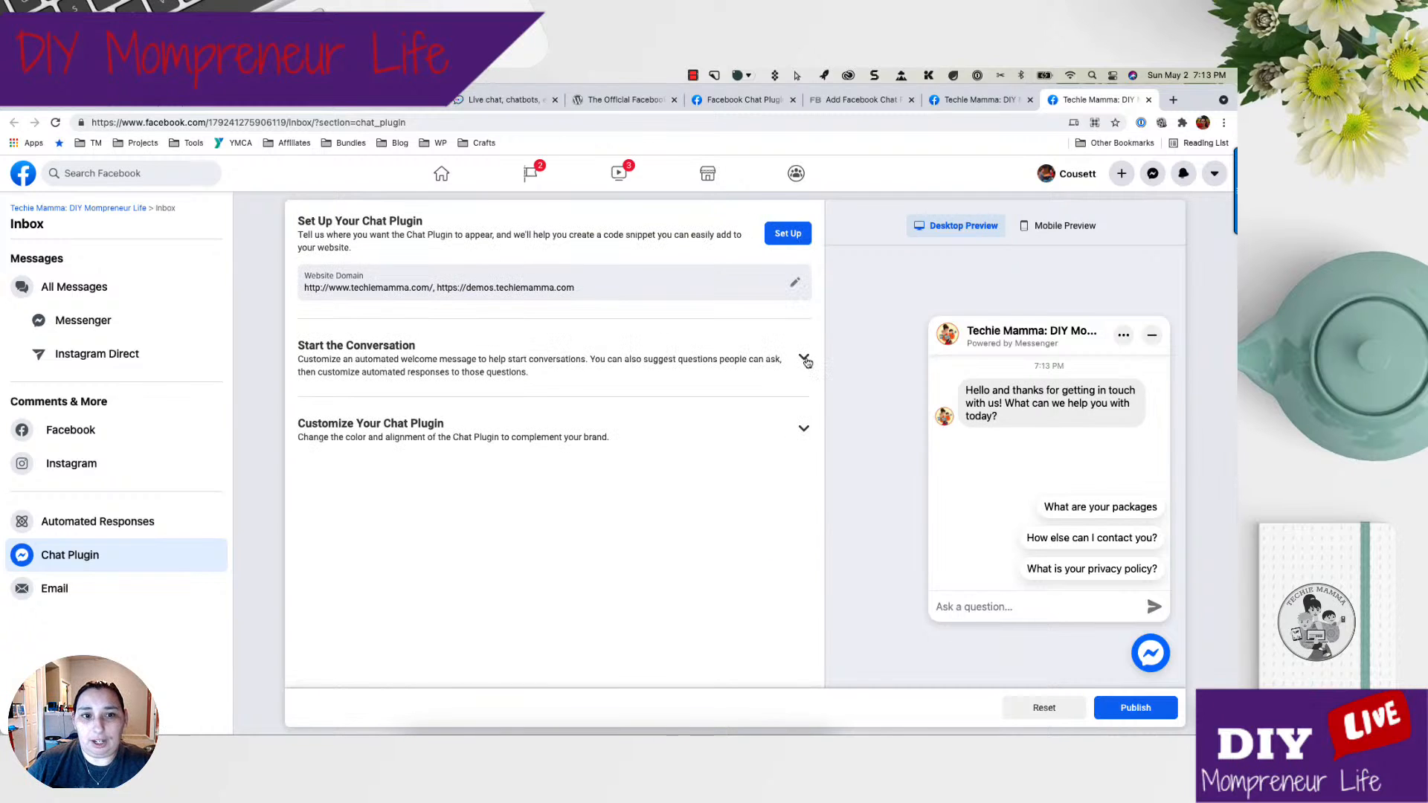
left_click(573, 439)
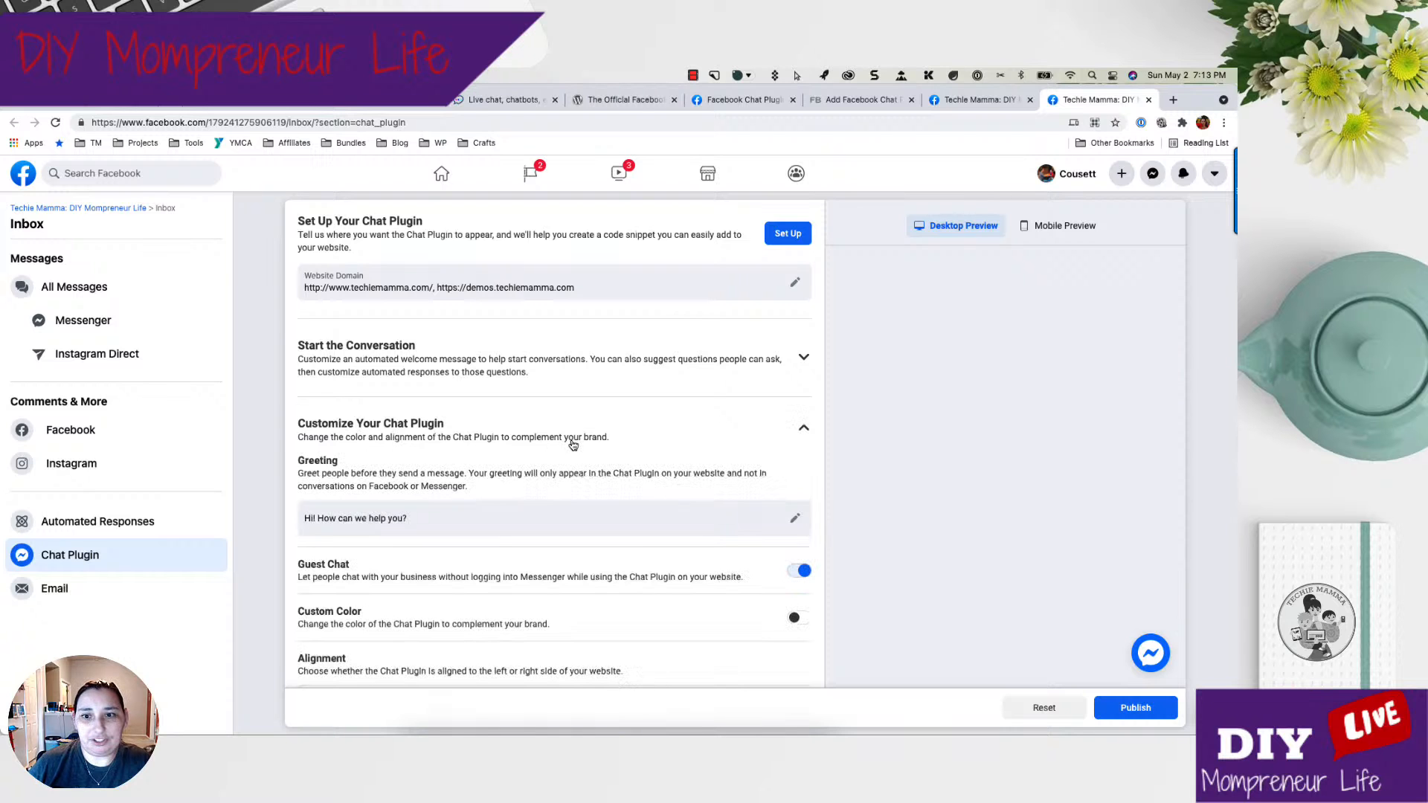
scroll(709, 444, "down", 3)
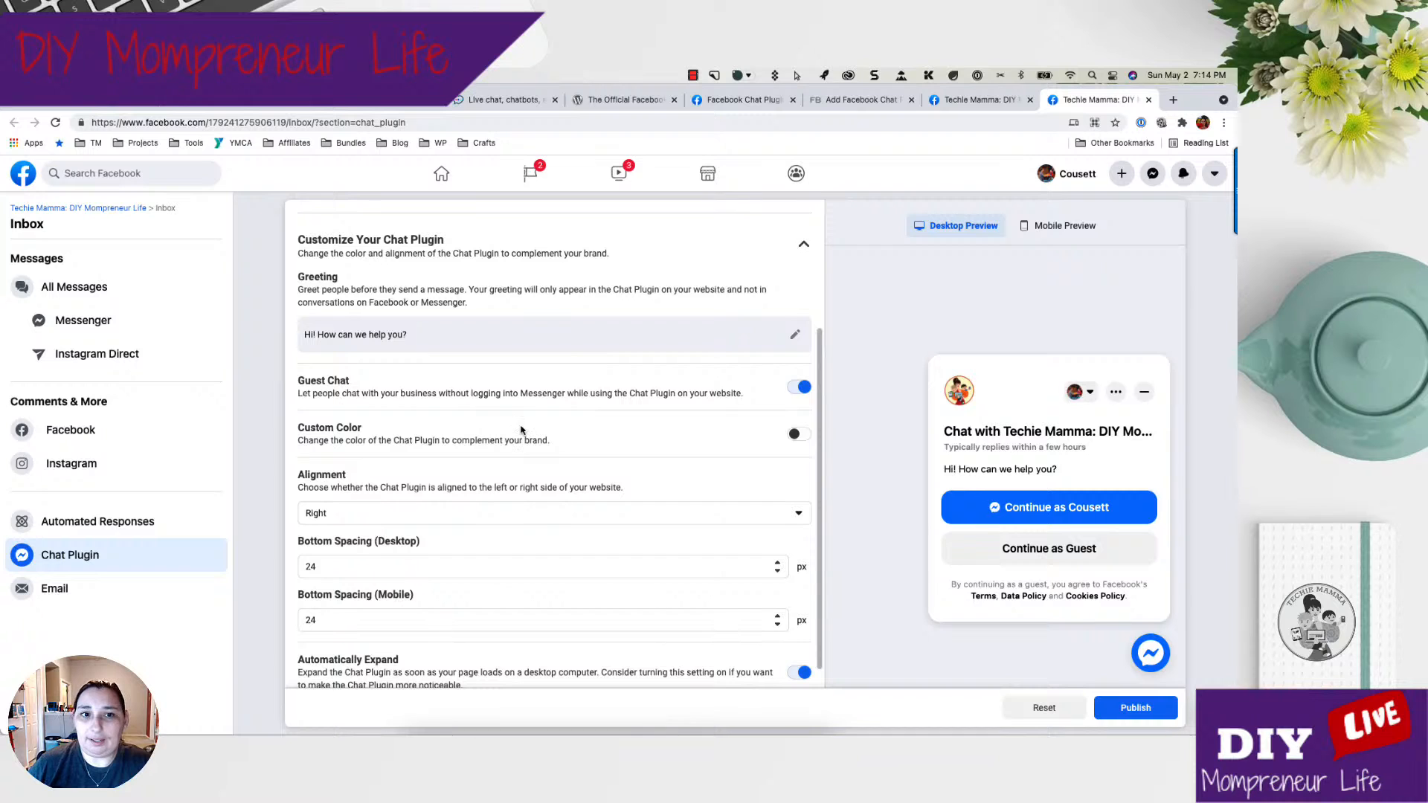
scroll(614, 392, "down", 1)
scroll(614, 391, "up", 1)
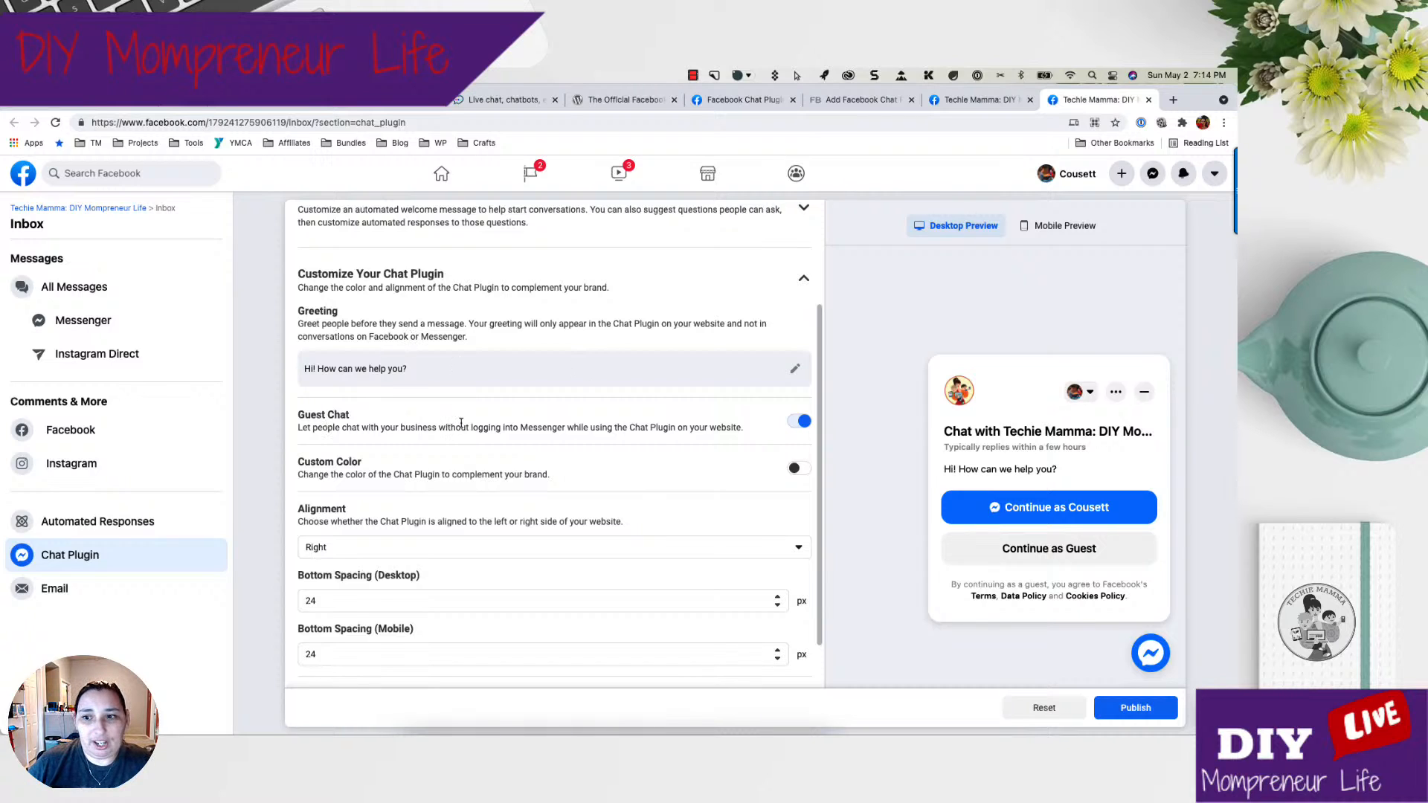
left_click_drag(322, 428, 748, 434)
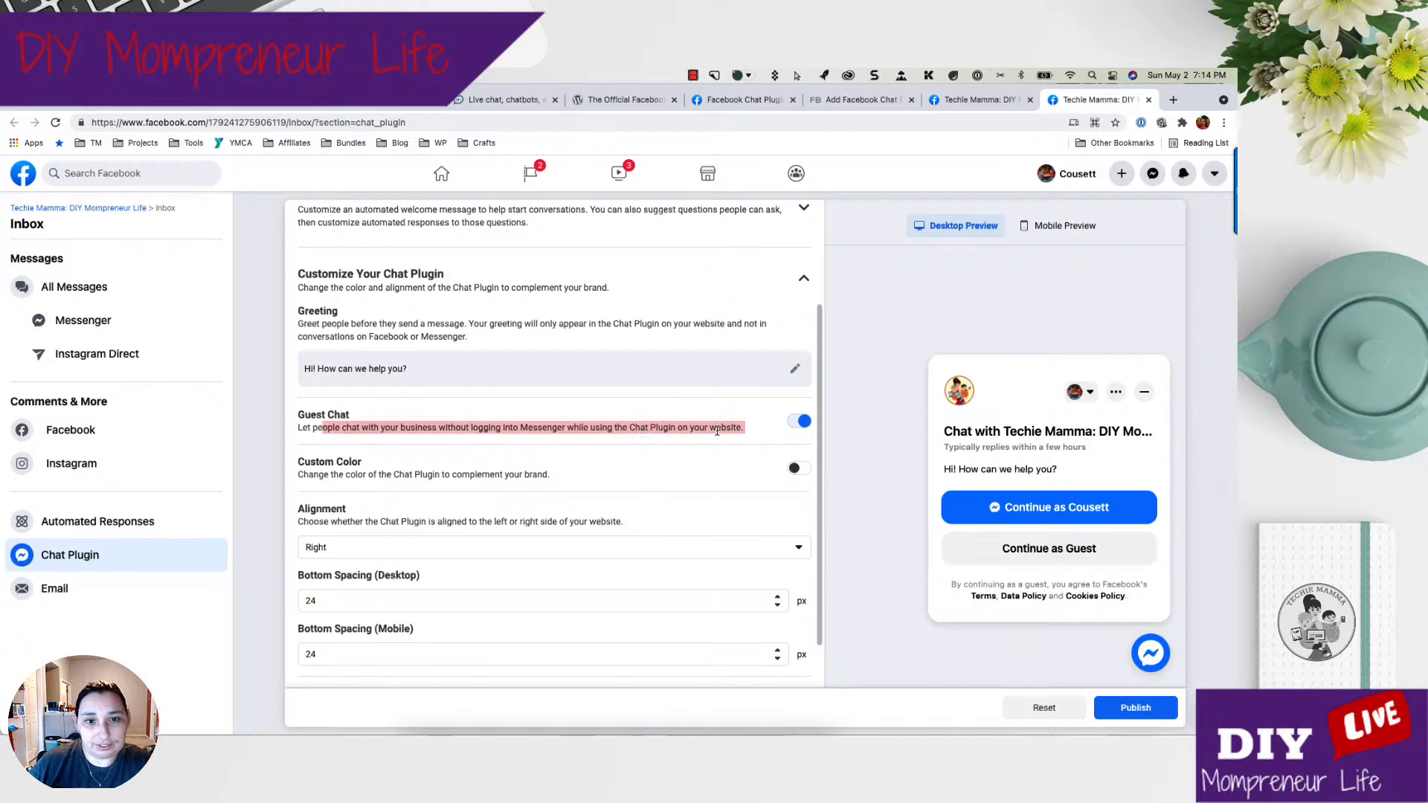
left_click(372, 471)
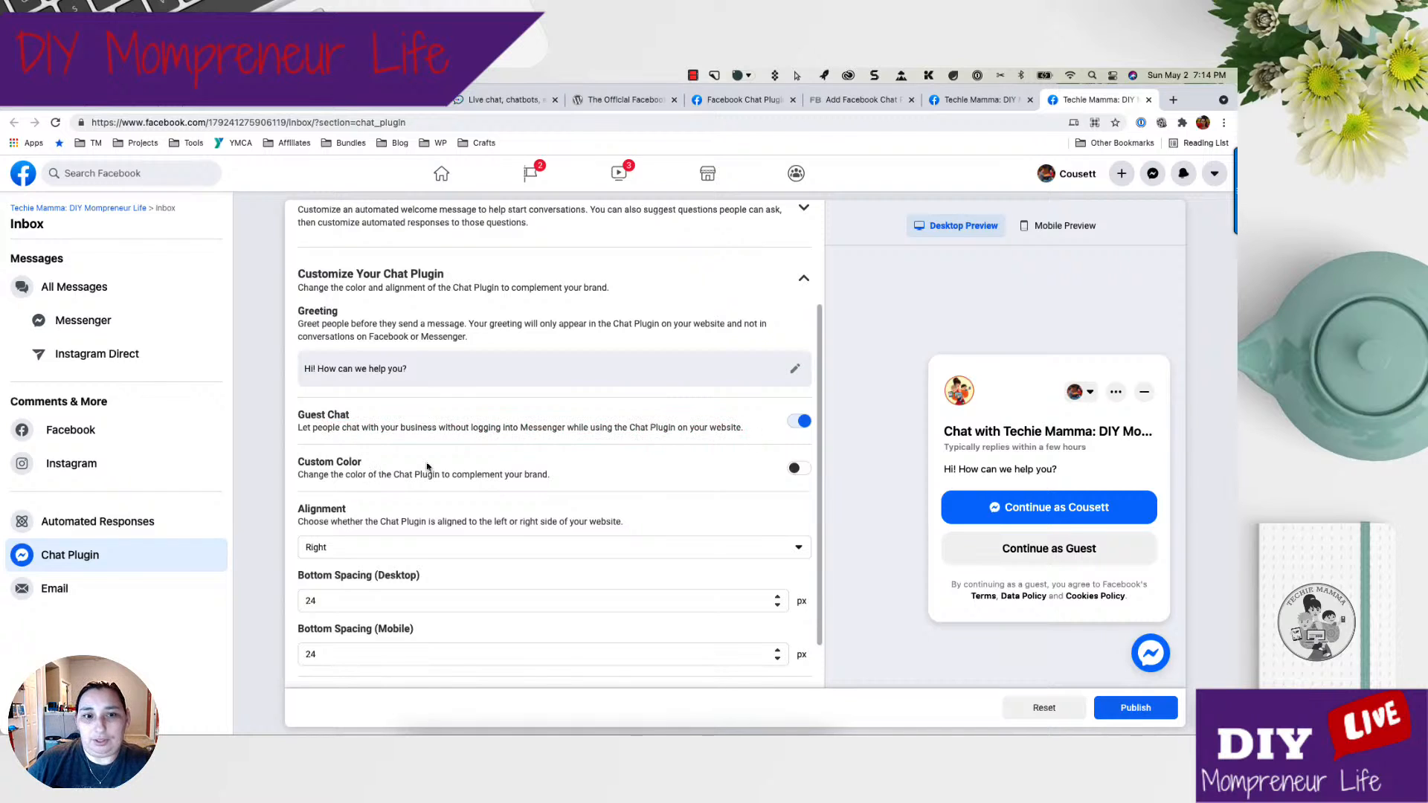
Enable the custom color for the chat plugin and set it to the red preset #fa3c4c.
left_click(385, 475)
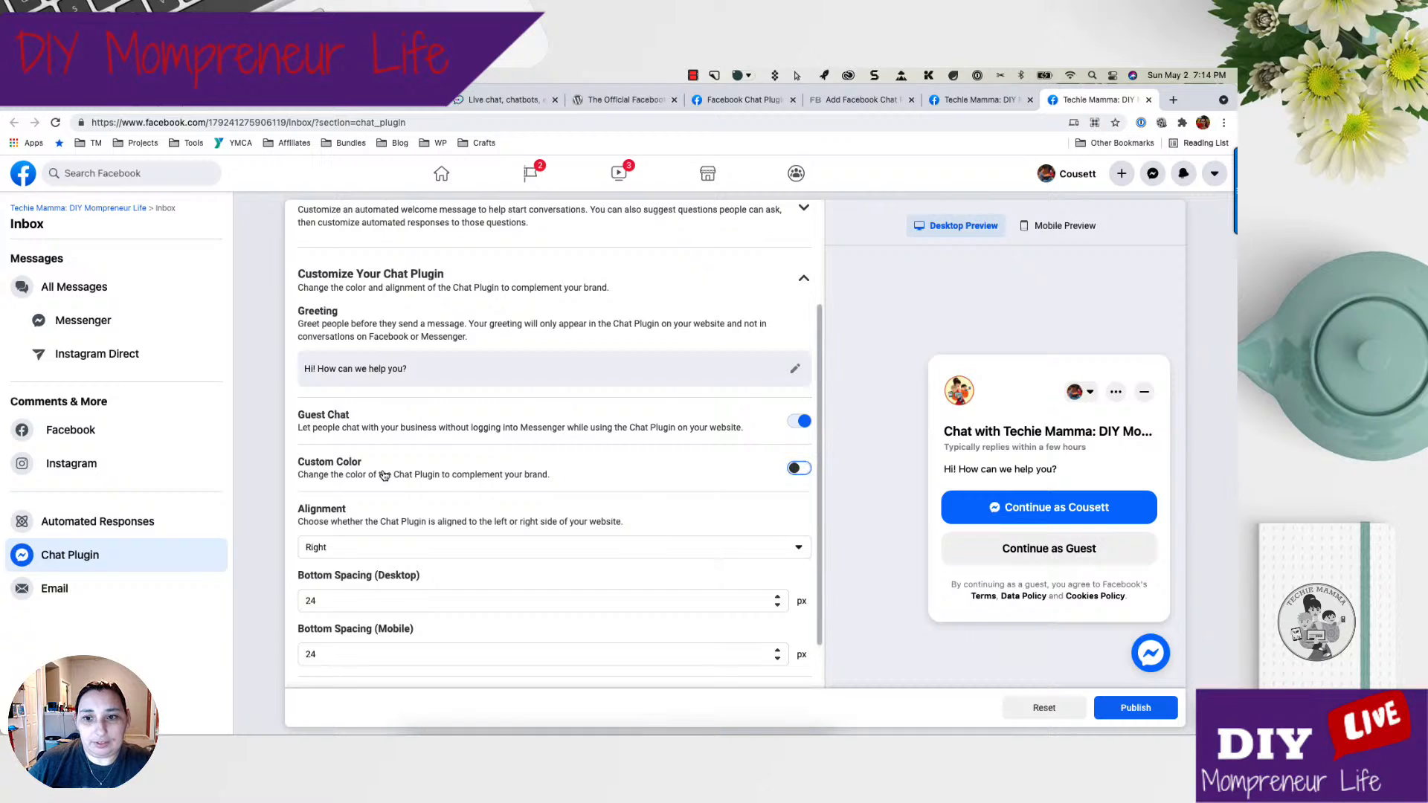
left_click(689, 475)
scroll(535, 510, "down", 1)
scroll(534, 510, "down", 1)
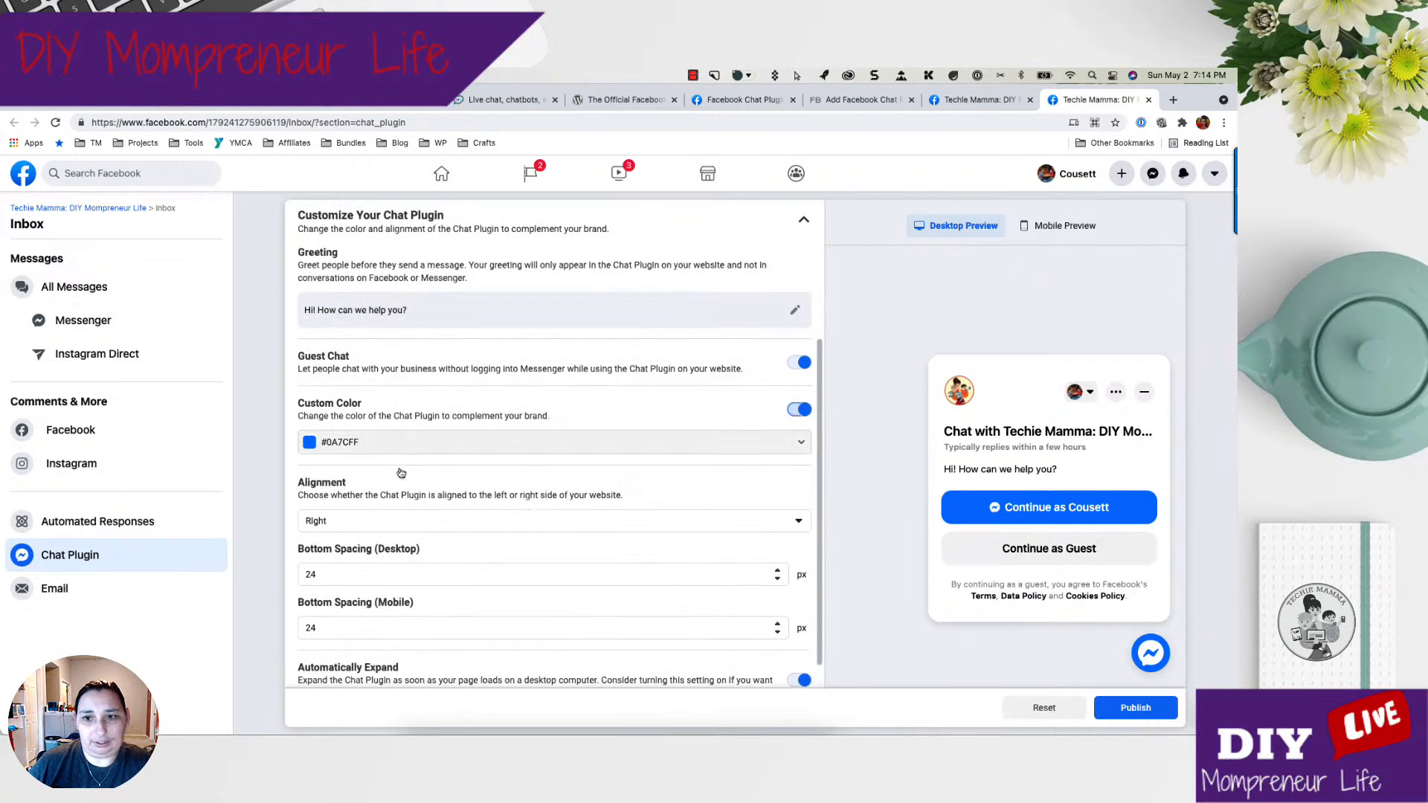
left_click(408, 446)
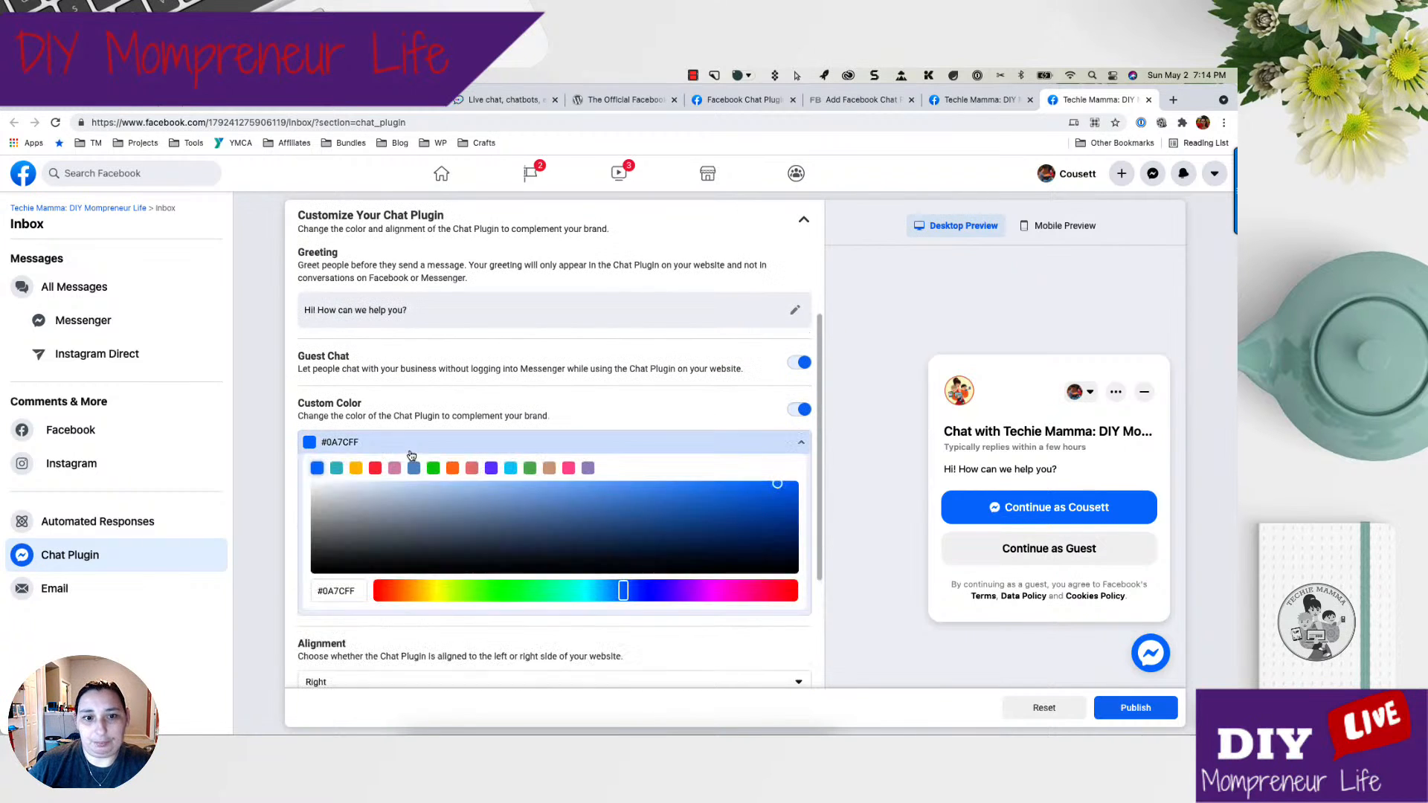
left_click(377, 473)
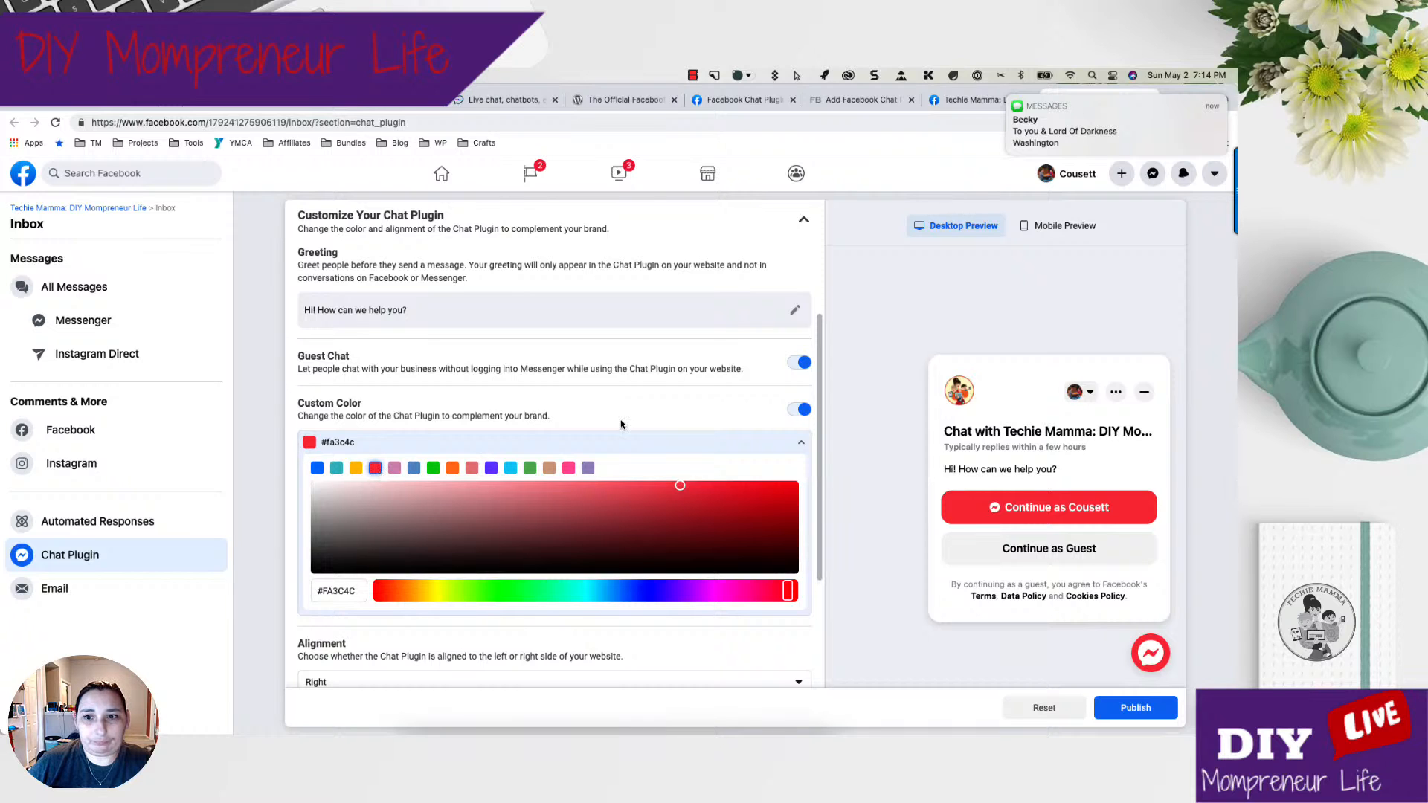
left_click(683, 418)
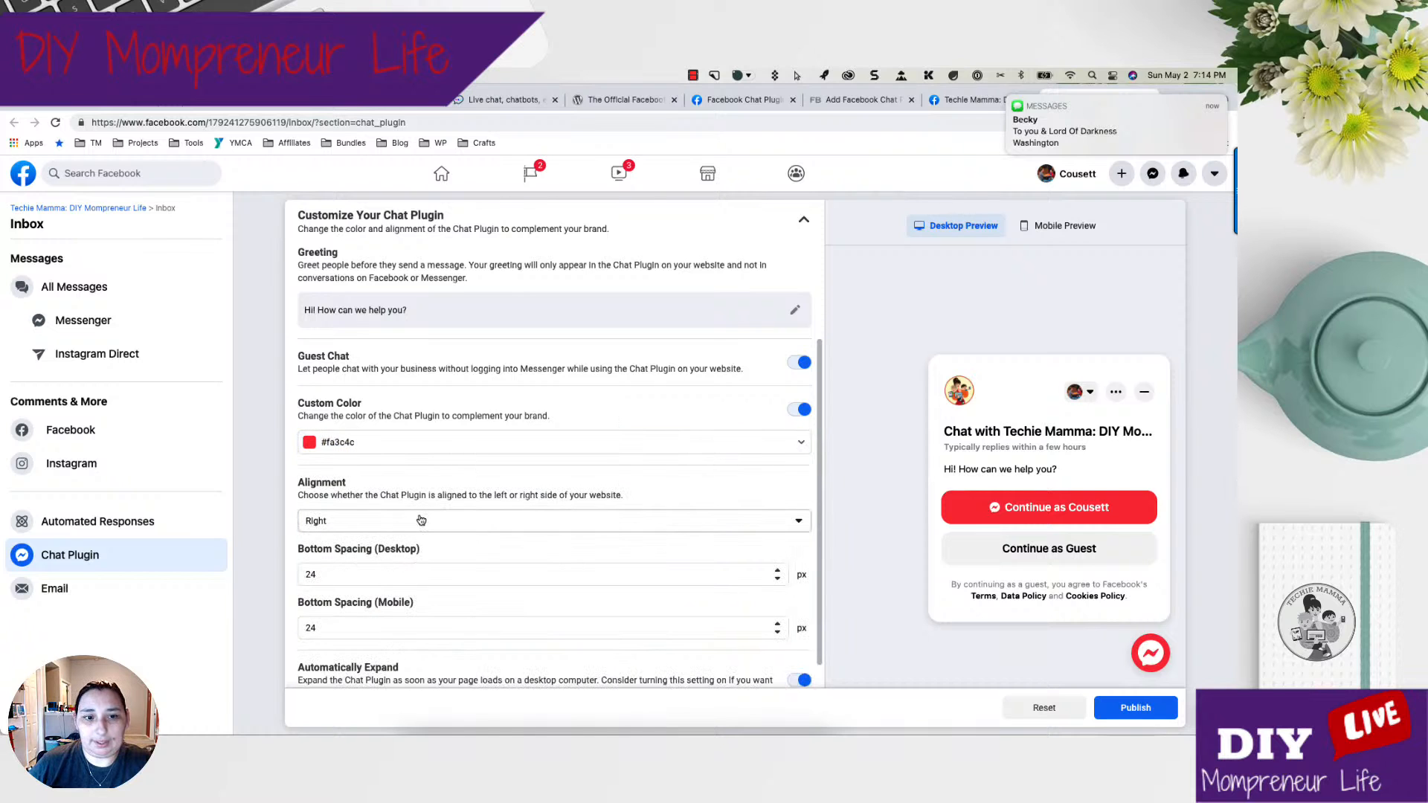
Try the Left alignment for the chat plugin in the preview, and set it back to Right.
scroll(744, 446, "up", 2)
scroll(778, 436, "down", 3)
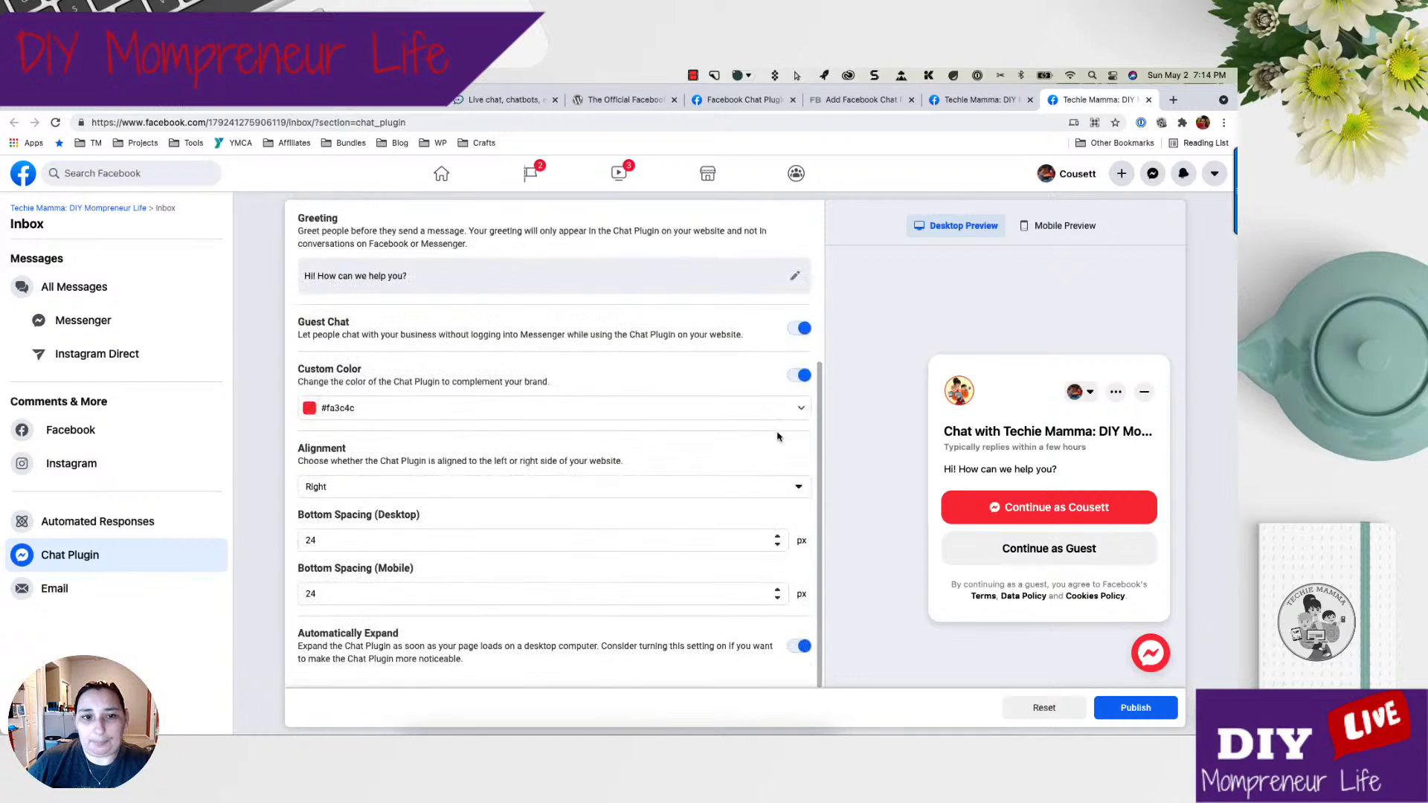
left_click(691, 486)
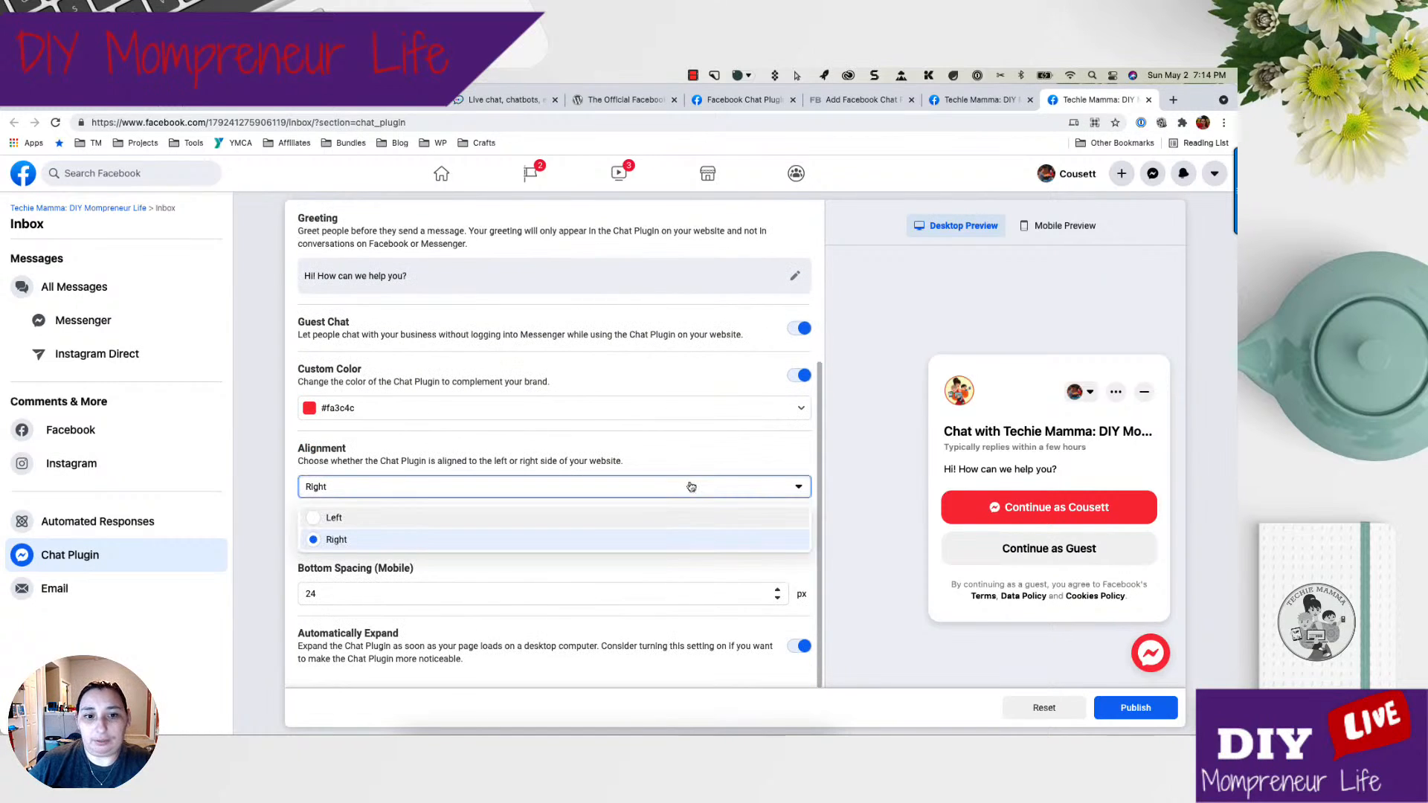
left_click(405, 518)
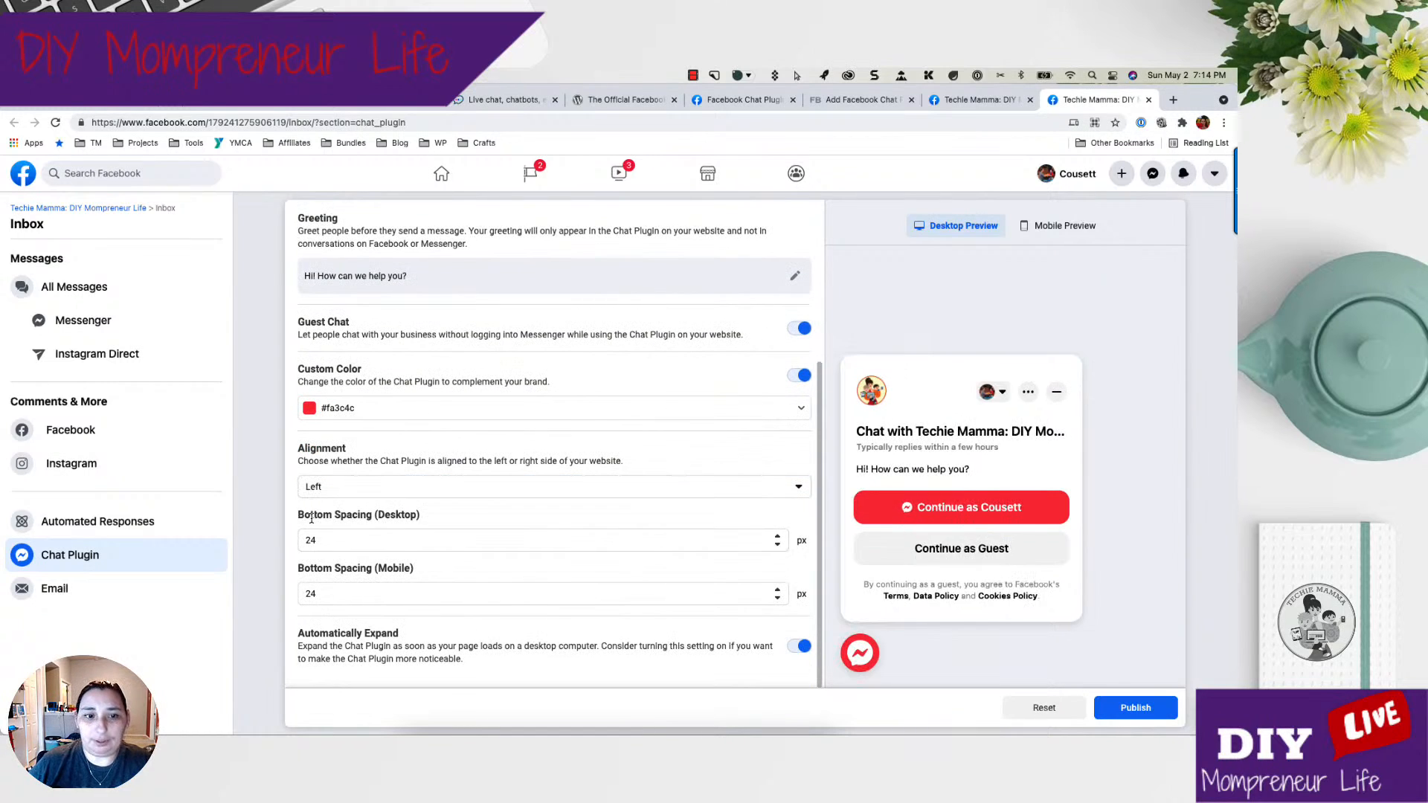
left_click(479, 495)
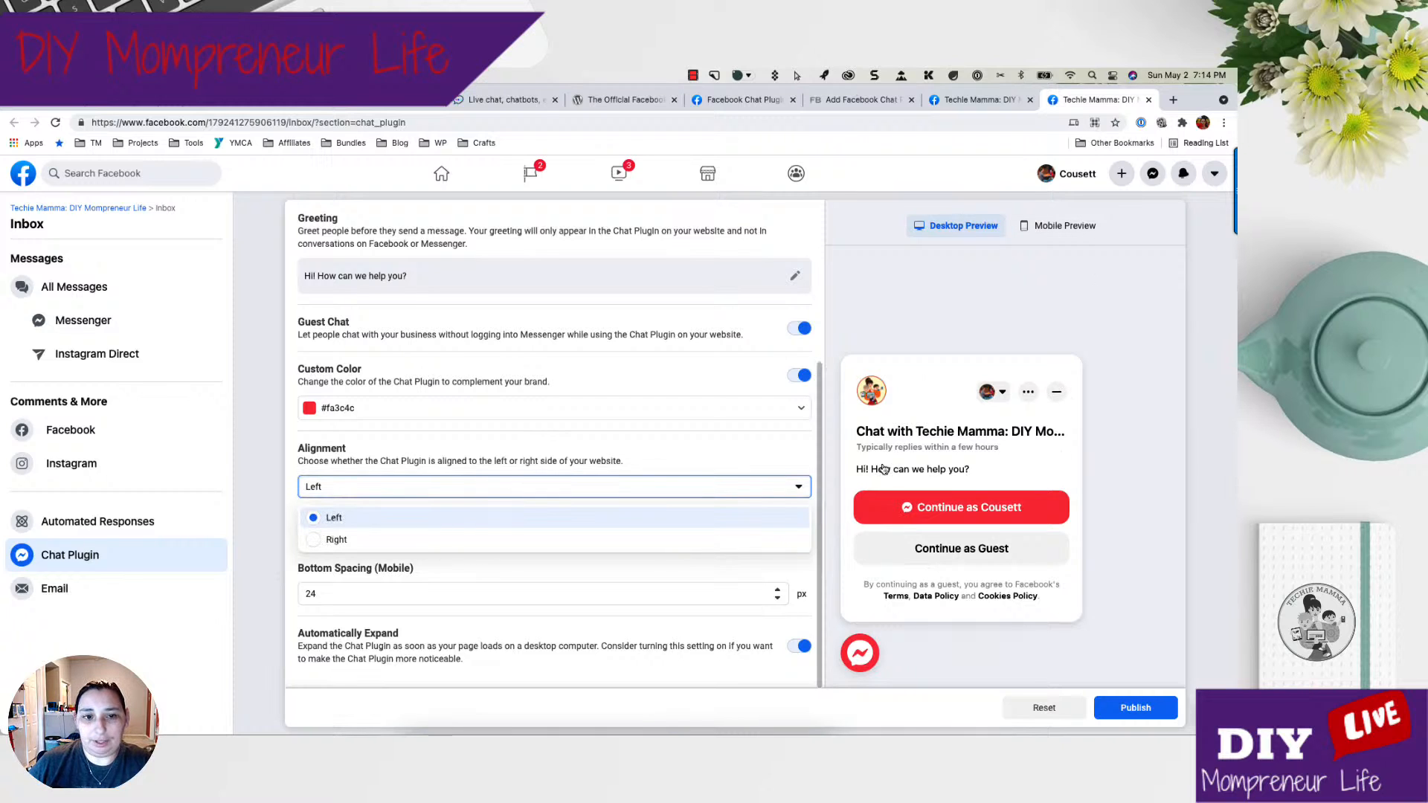
left_click(351, 532)
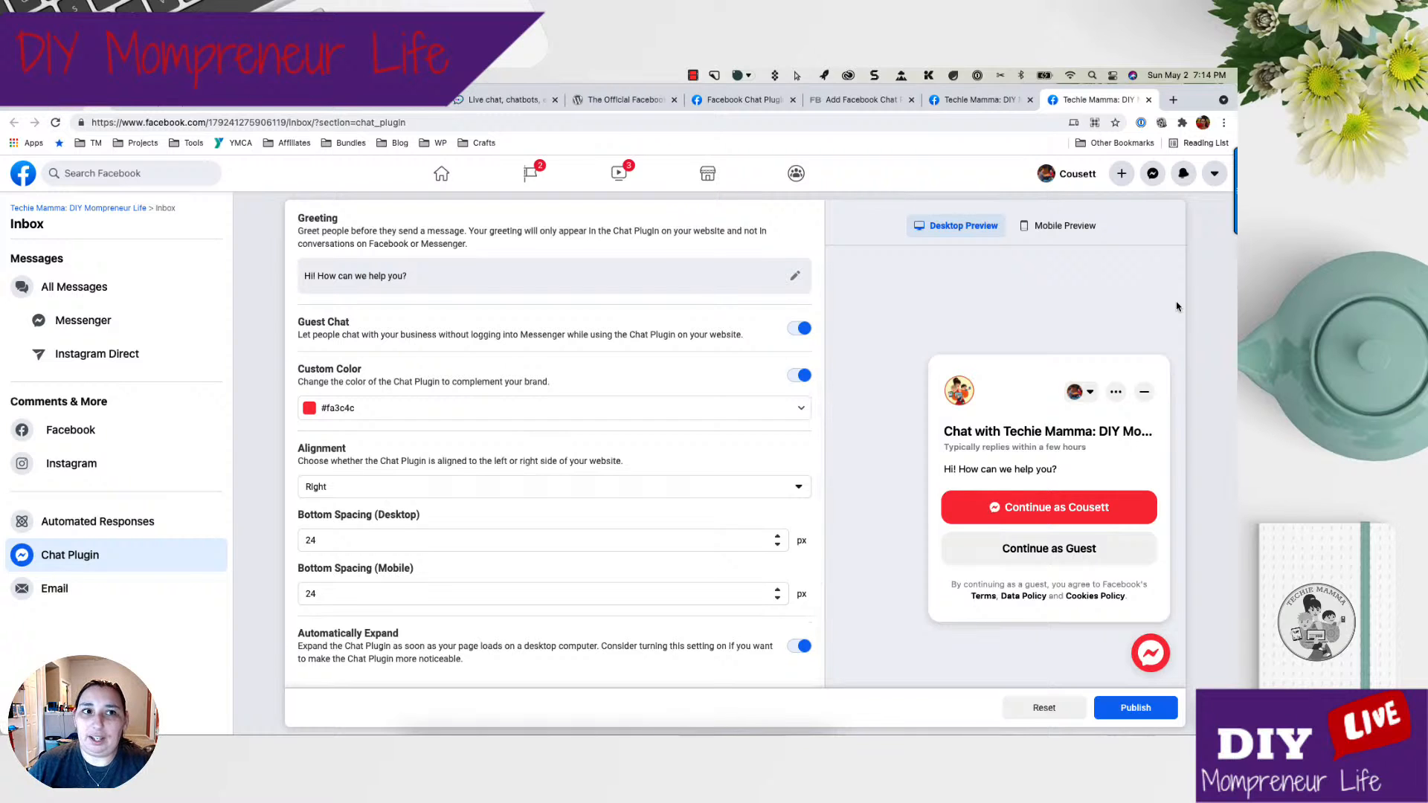
Check where the Message Me button sits on the go.techiemamma.com page and return to the Chat Plugin settings.
left_click(116, 106)
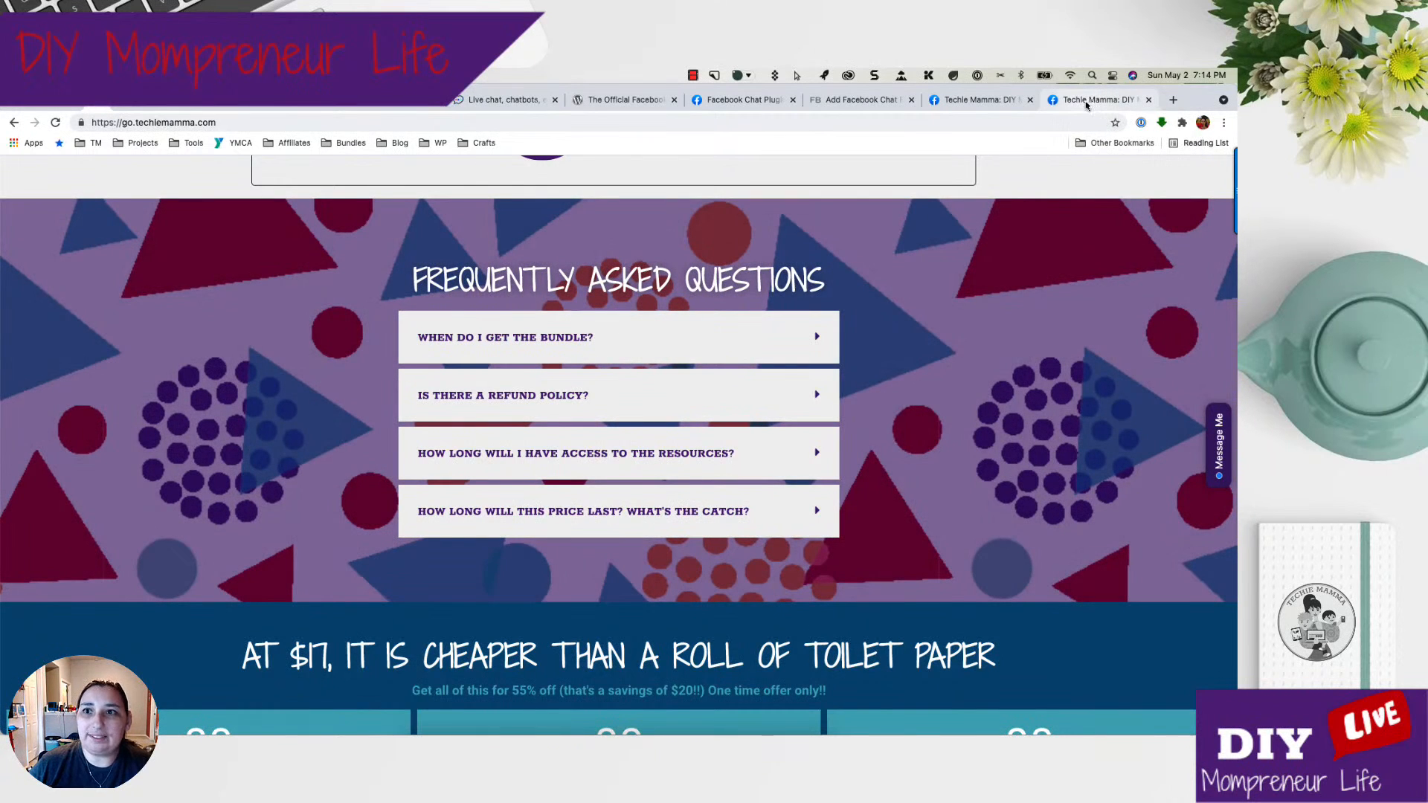
left_click(1087, 103)
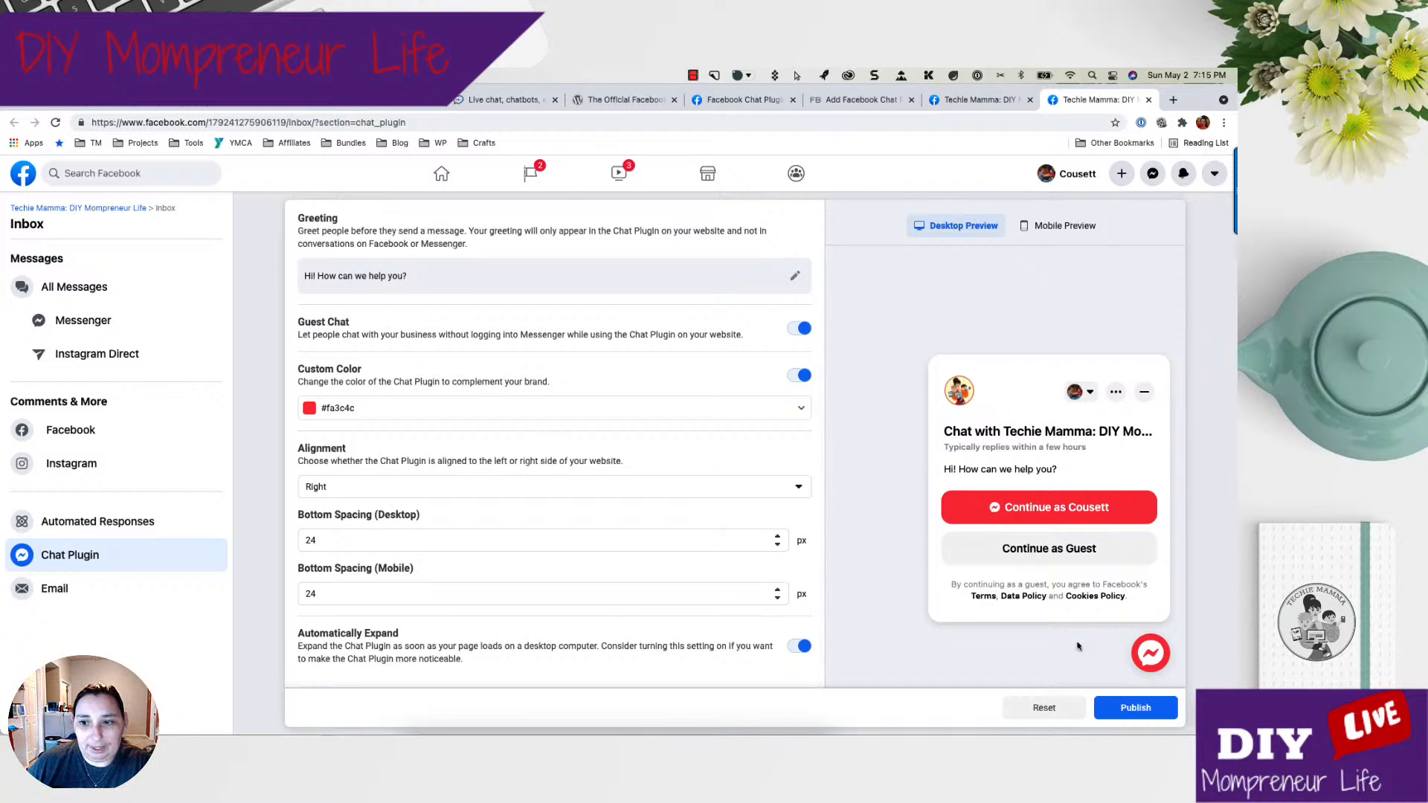
scroll(816, 669, "up", 1)
scroll(805, 659, "down", 1)
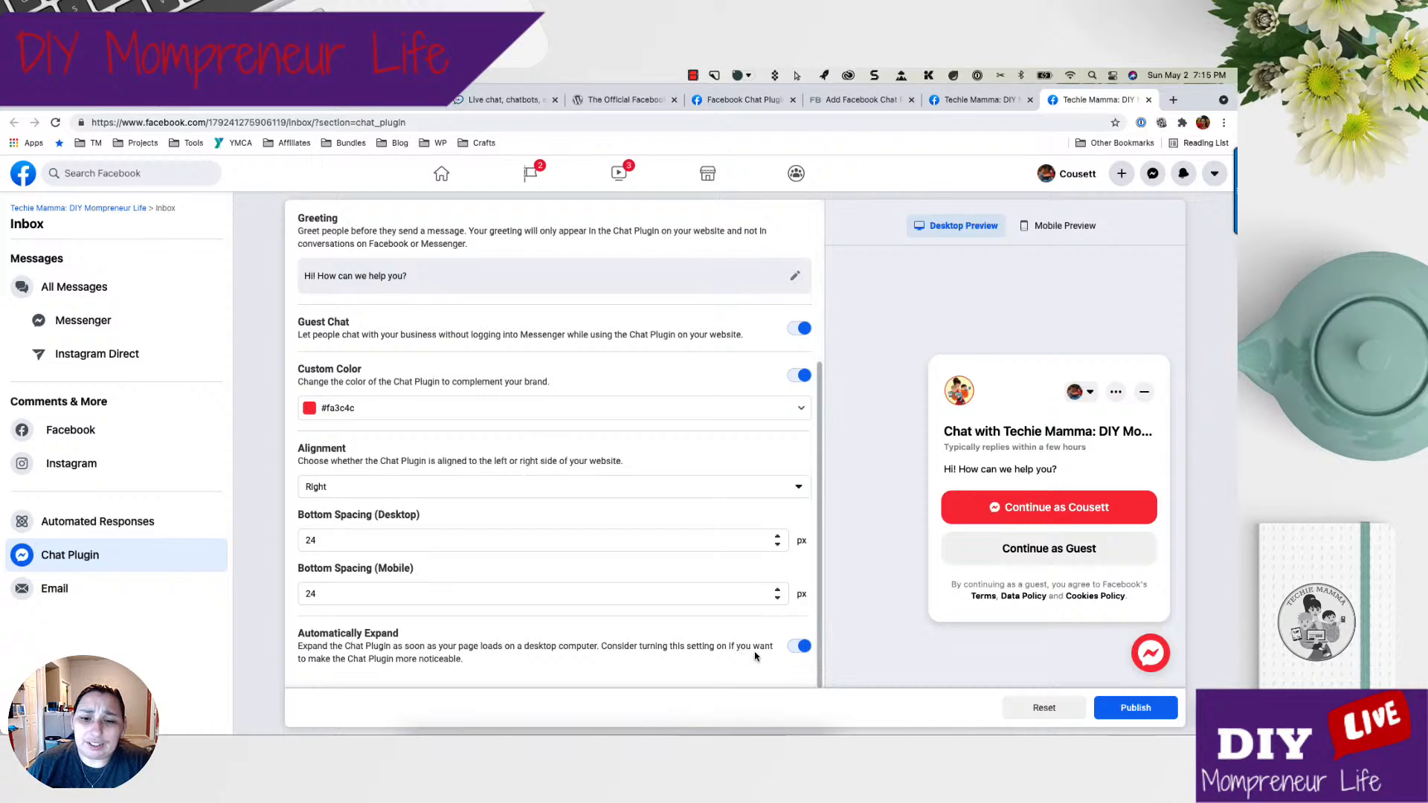
Turn Automatically Expand off to preview the collapsed chat plugin, and turn it back on.
left_click(795, 651)
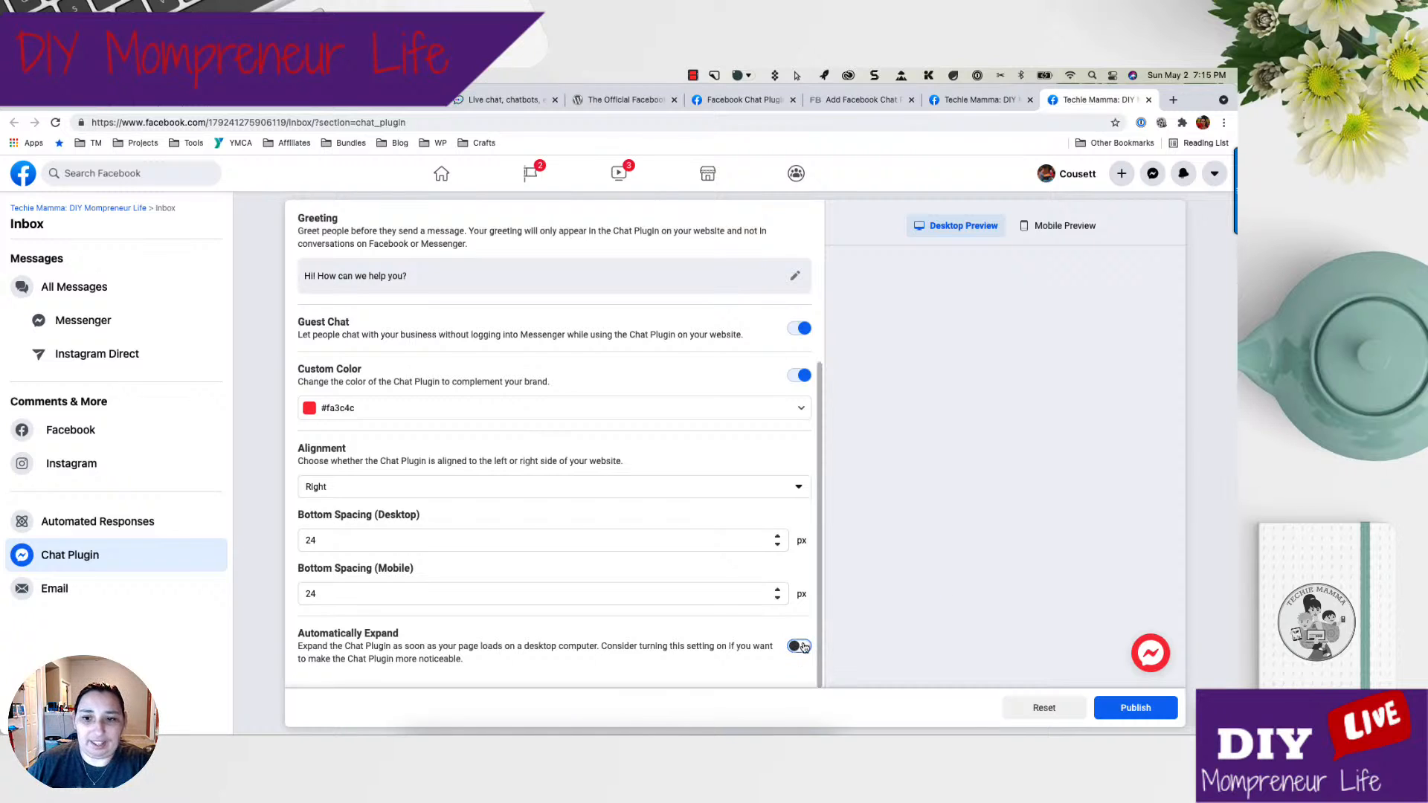
left_click(804, 649)
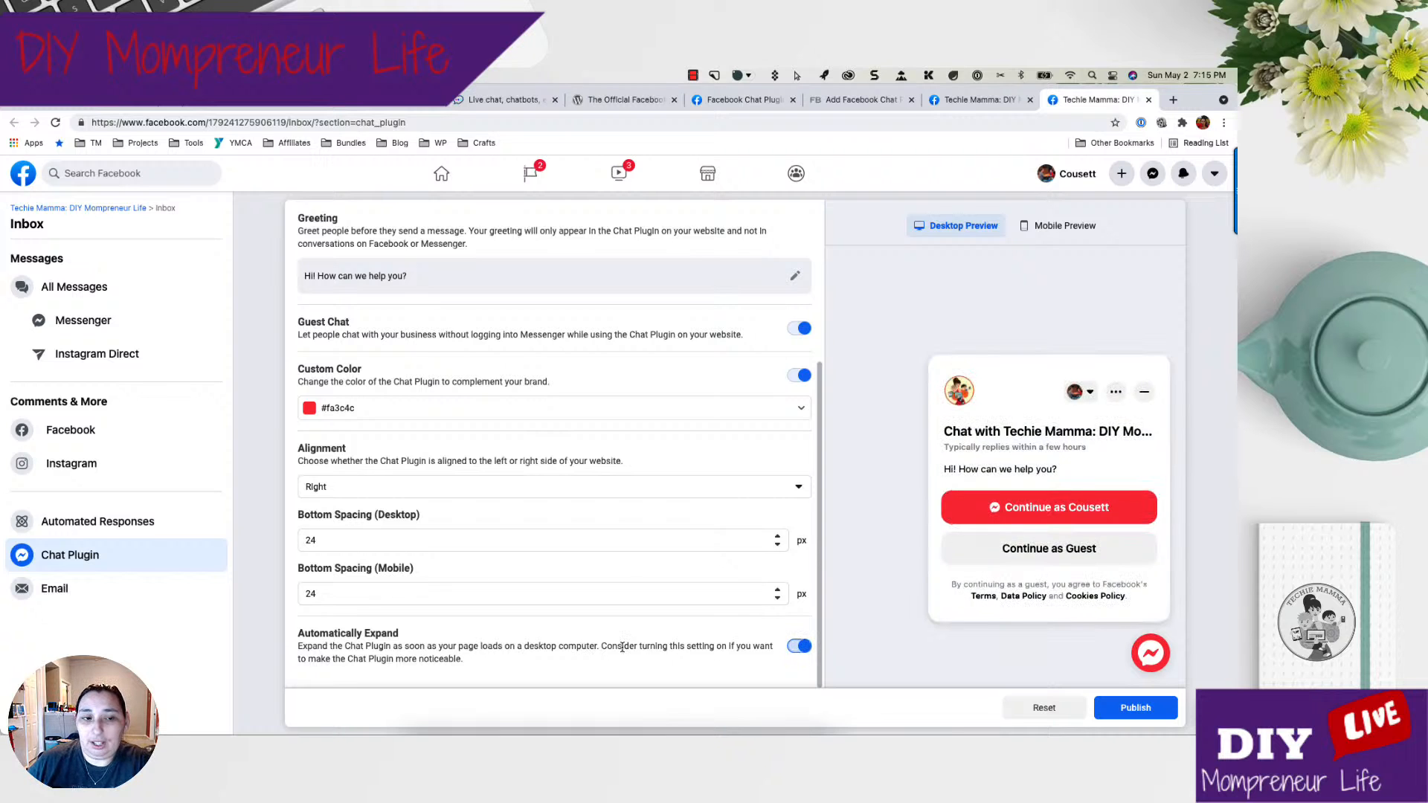
scroll(633, 622, "up", 5)
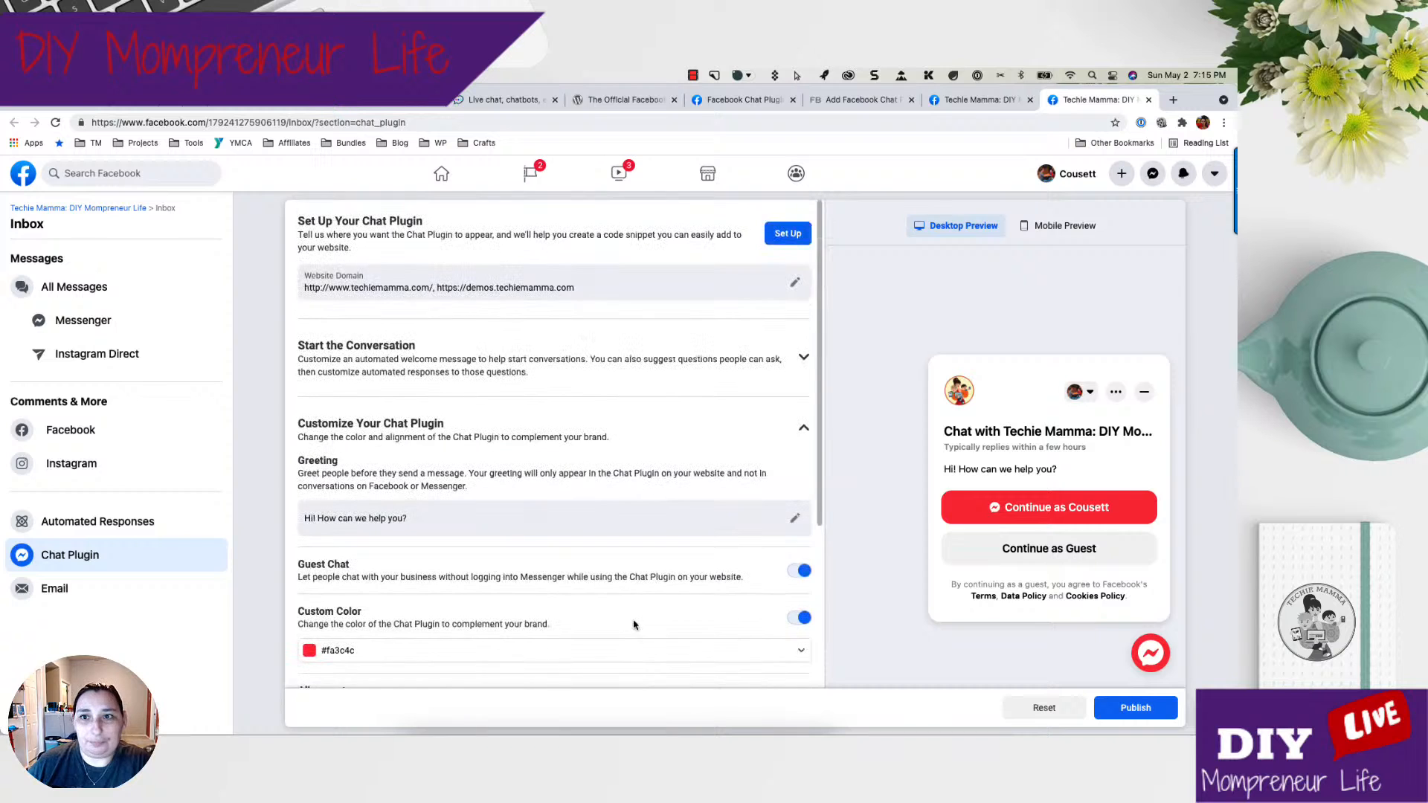
Look over the chat plugin's customization settings and publish them.
scroll(638, 601, "down", 5)
scroll(638, 601, "up", 4)
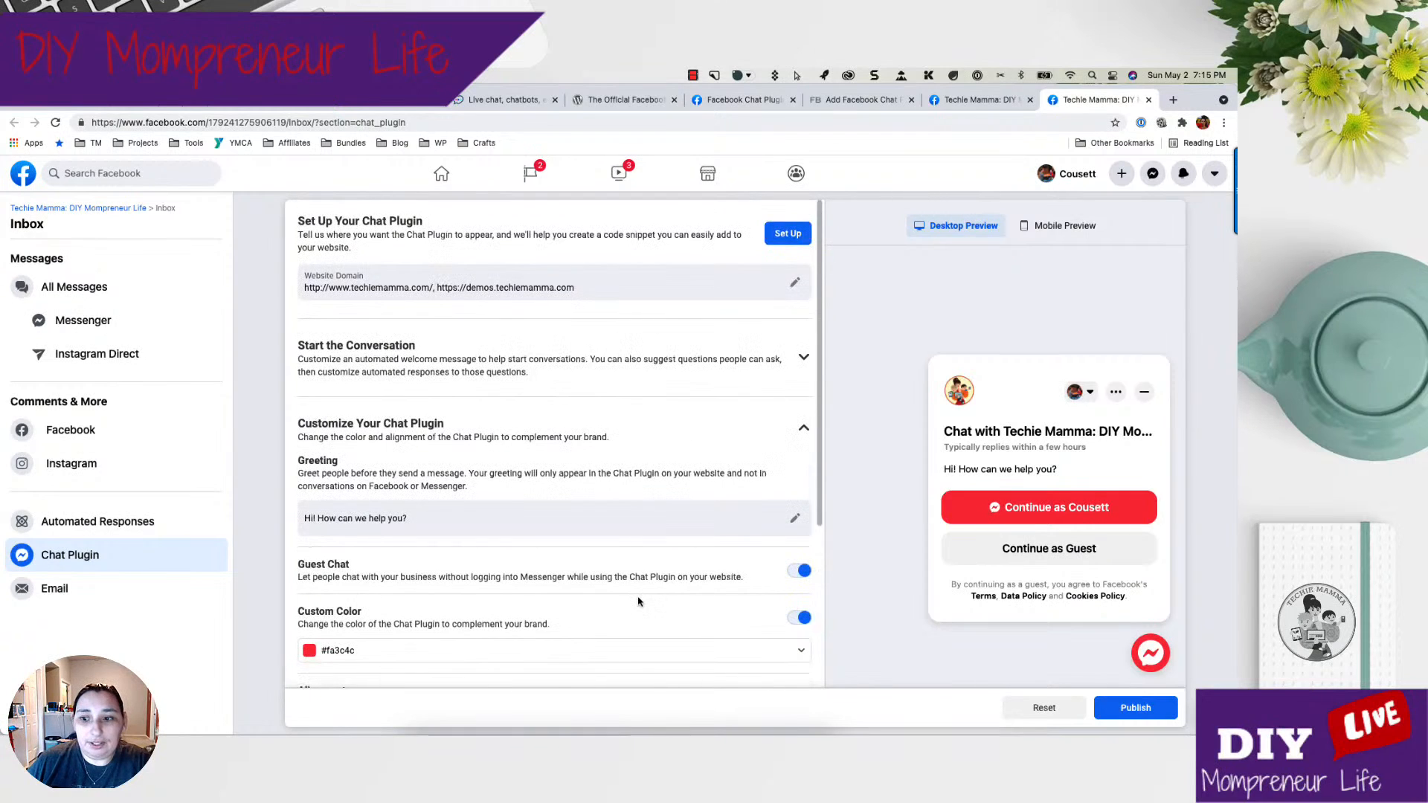
scroll(638, 601, "down", 4)
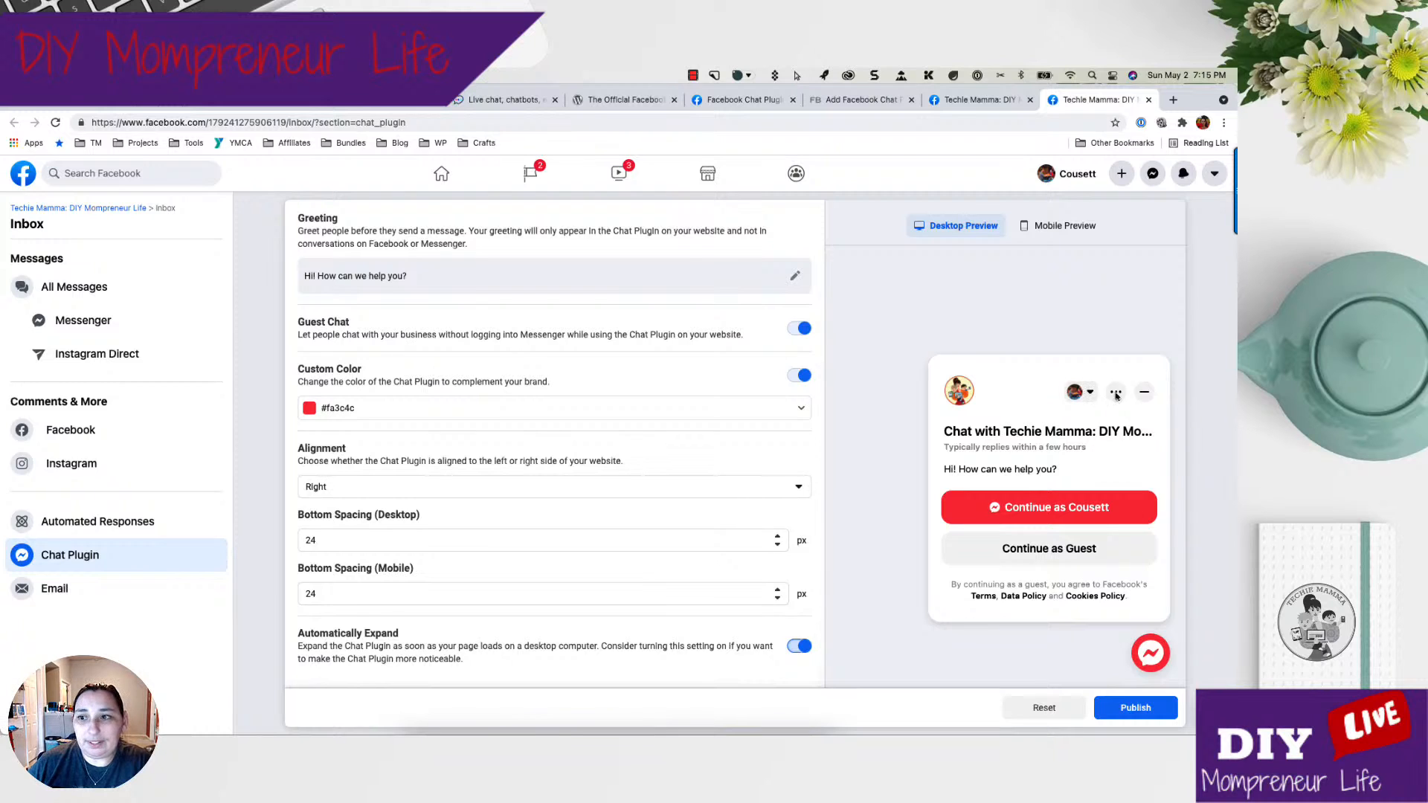
left_click(1134, 711)
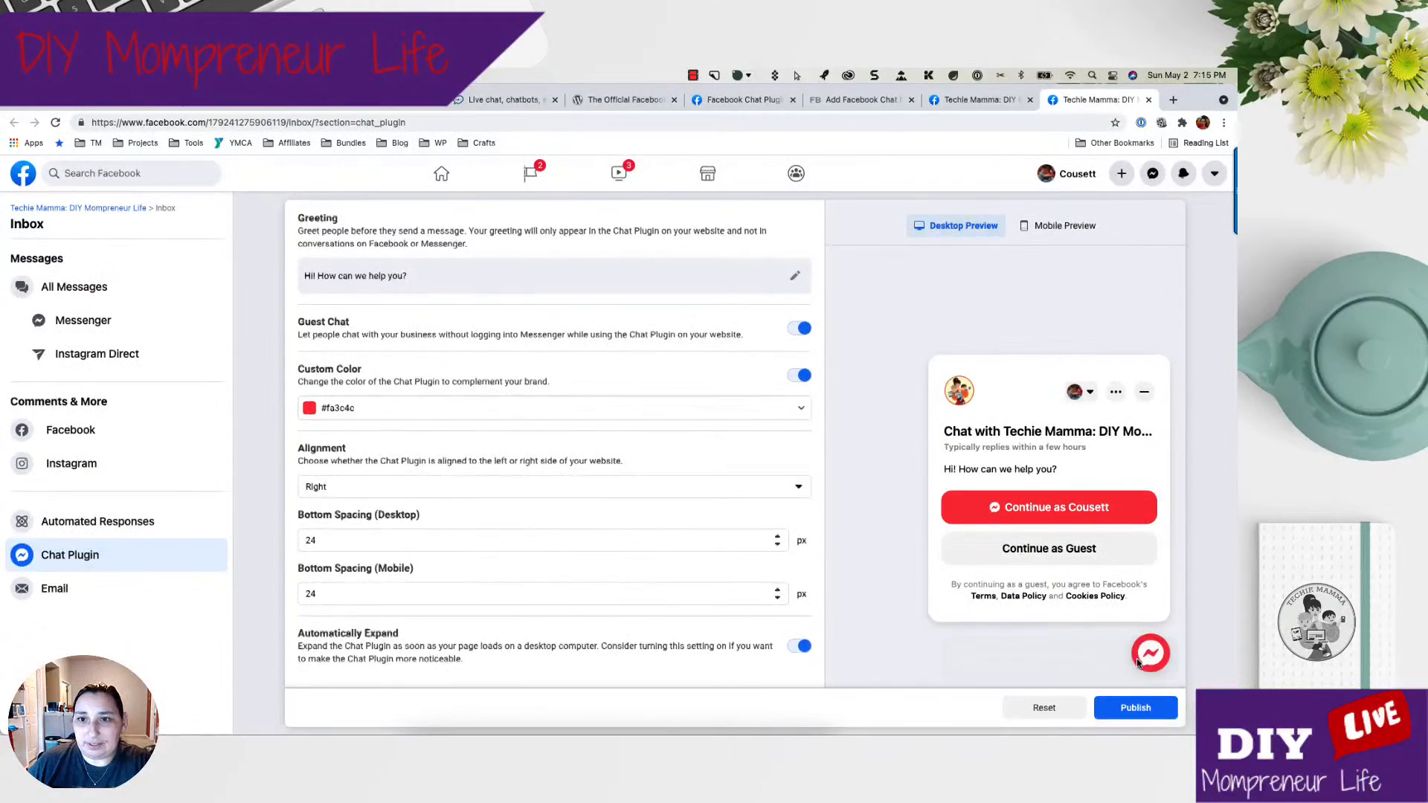
Copy the Messenger Chat Plugin code snippet from the plugin setup and close the setup dialog.
scroll(1137, 662, "up", 3)
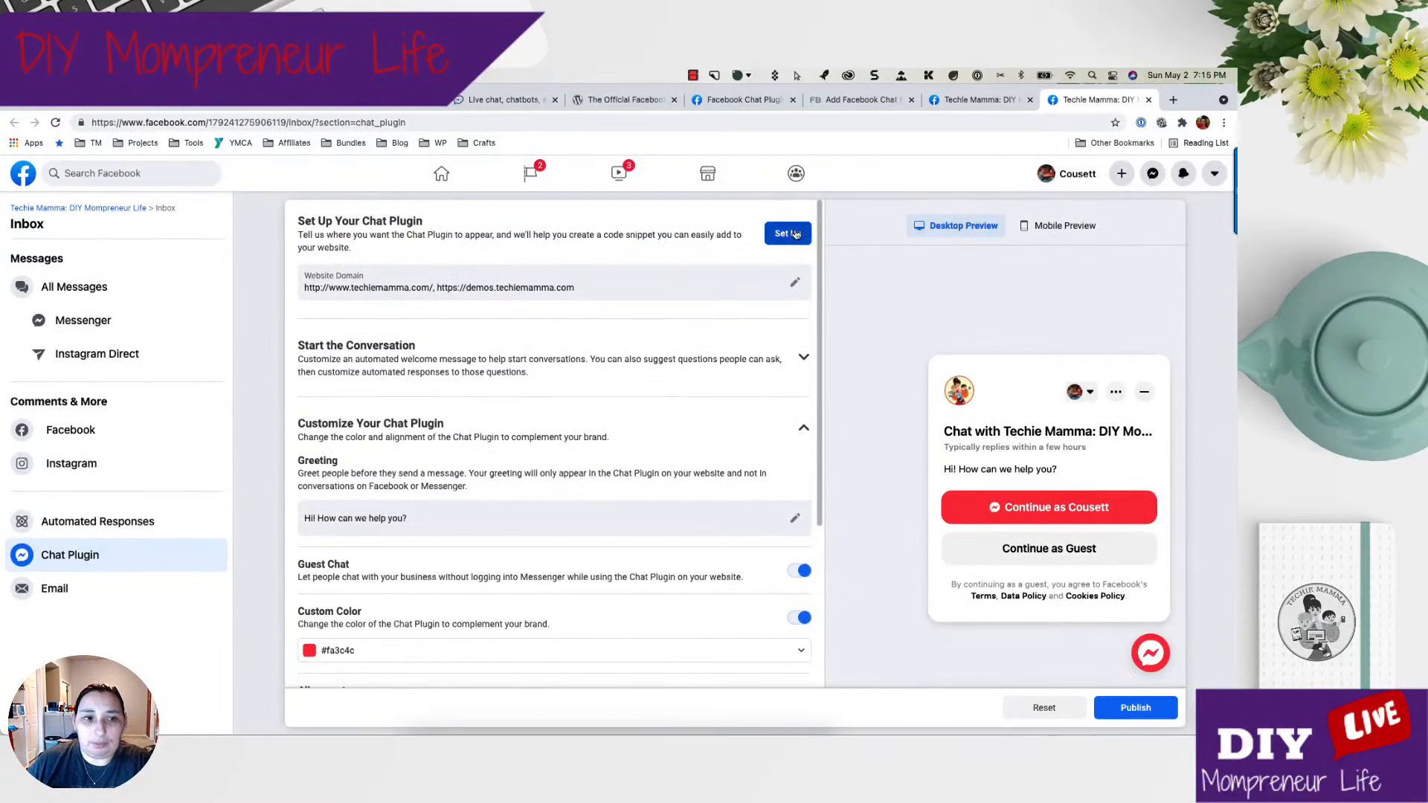
left_click(795, 233)
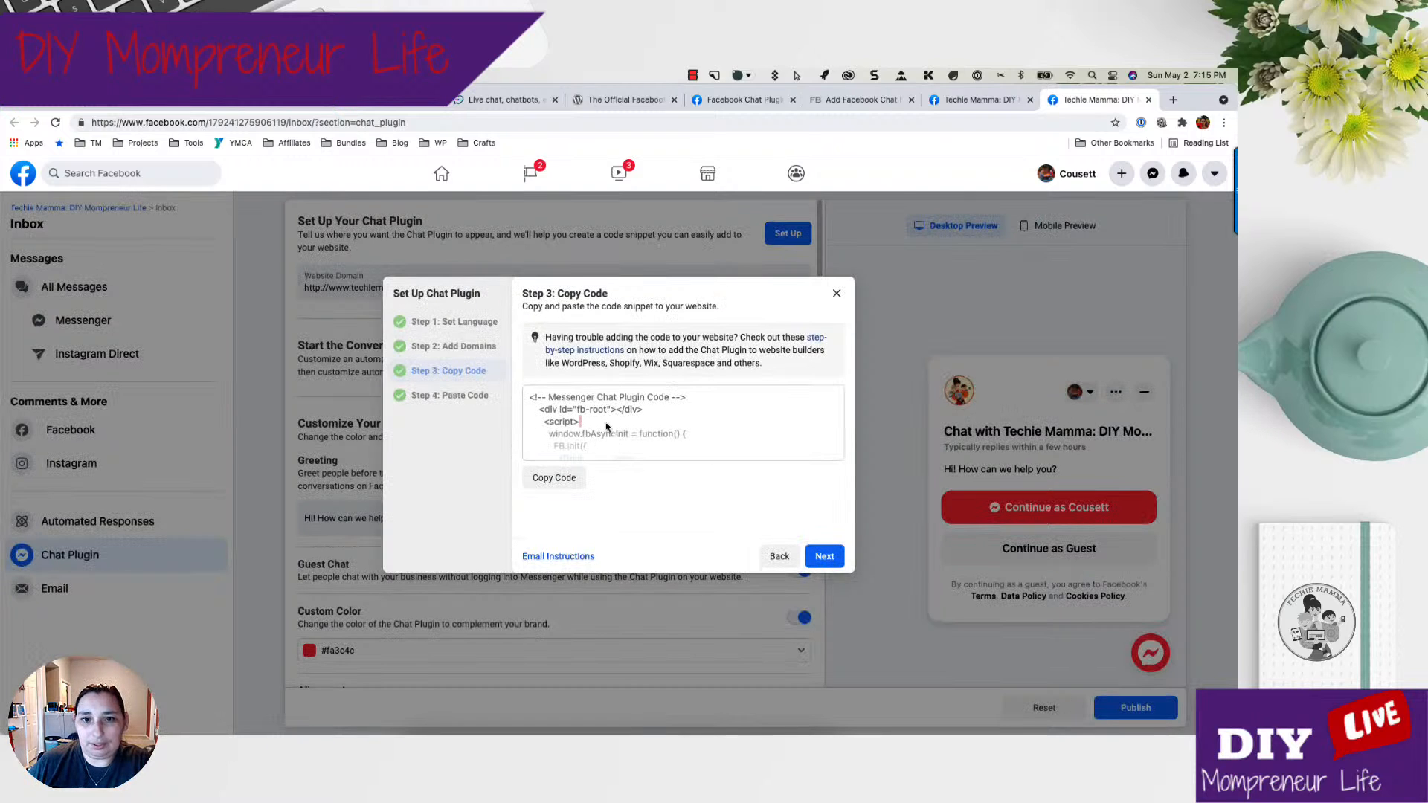
left_click(555, 480)
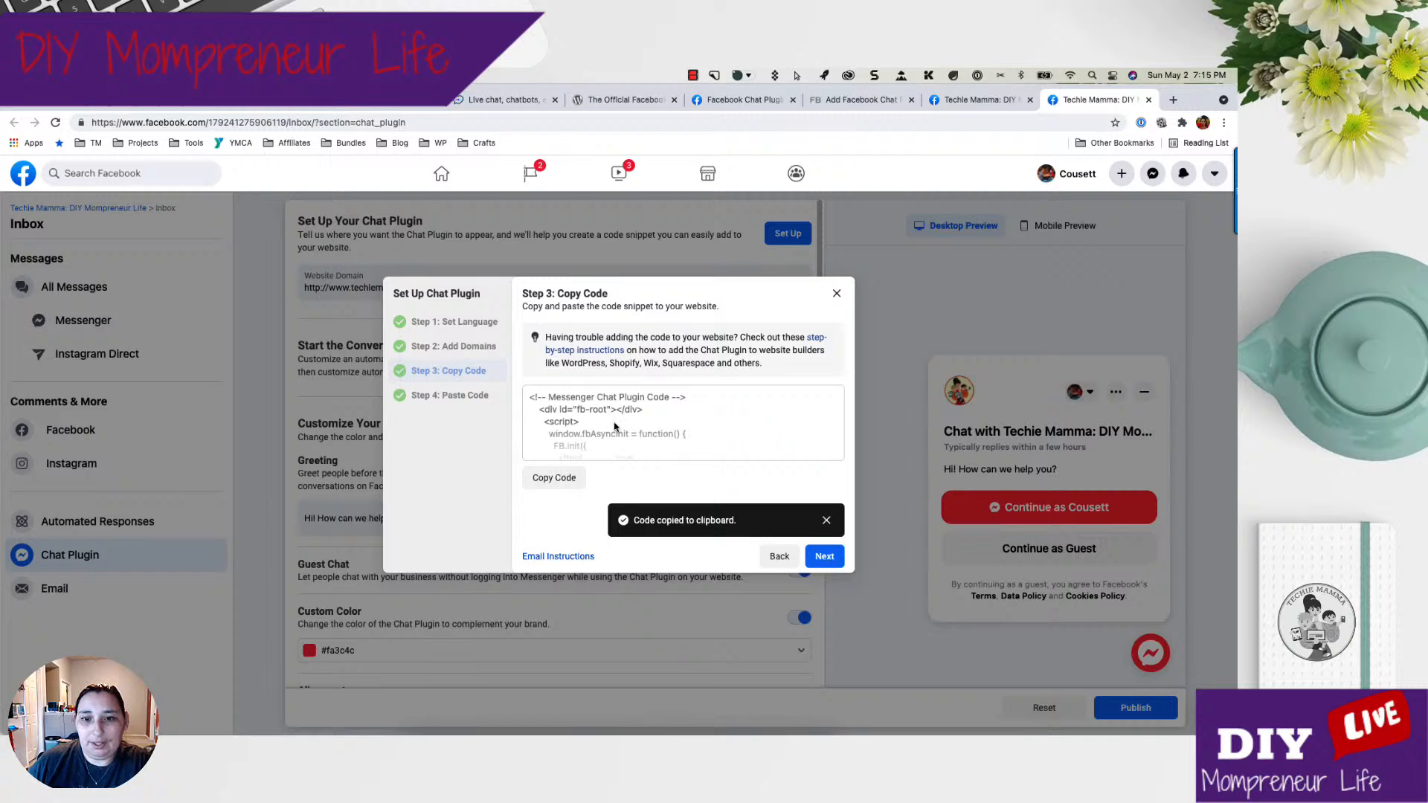
left_click(836, 293)
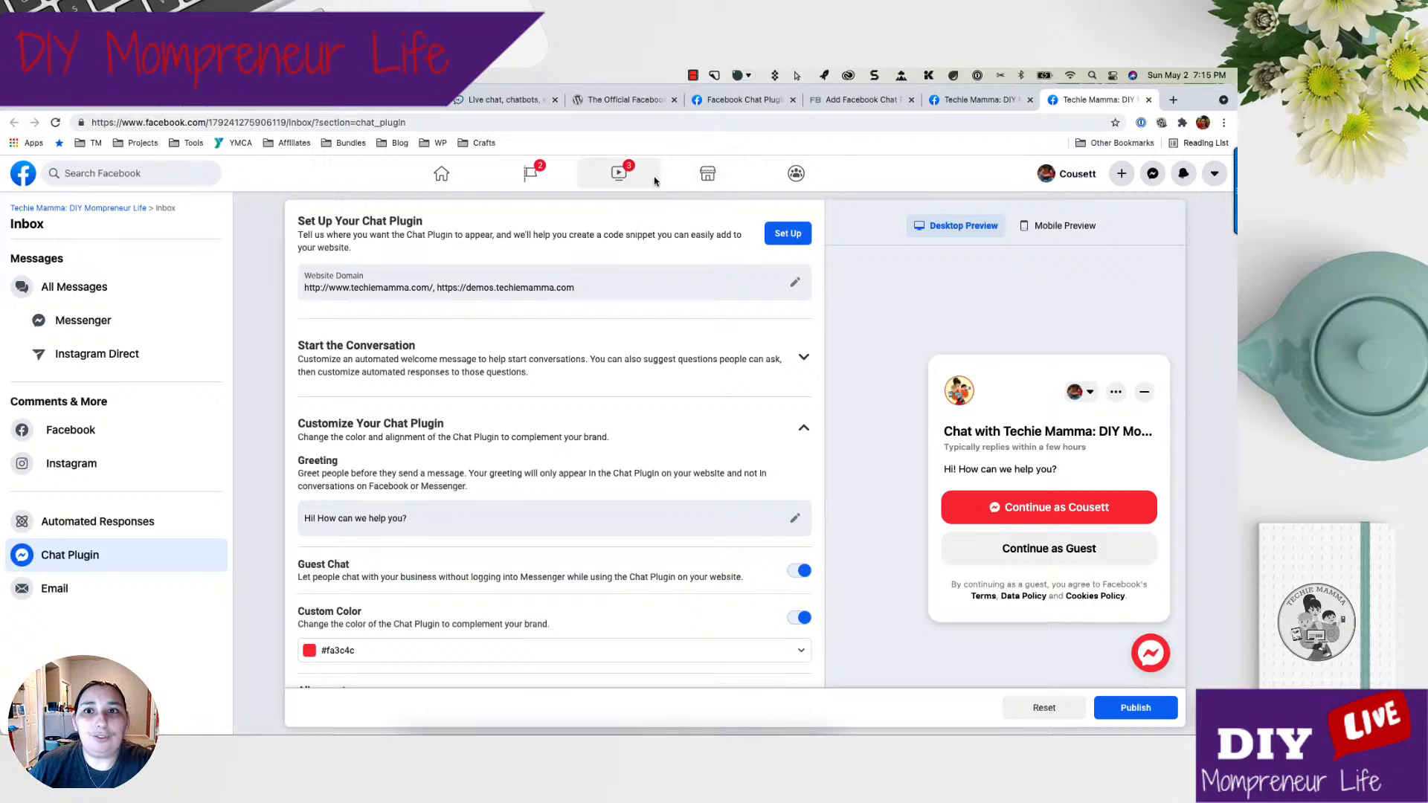
Review the WordPress.org page of The Official Facebook Chat Plugin.
left_click(742, 101)
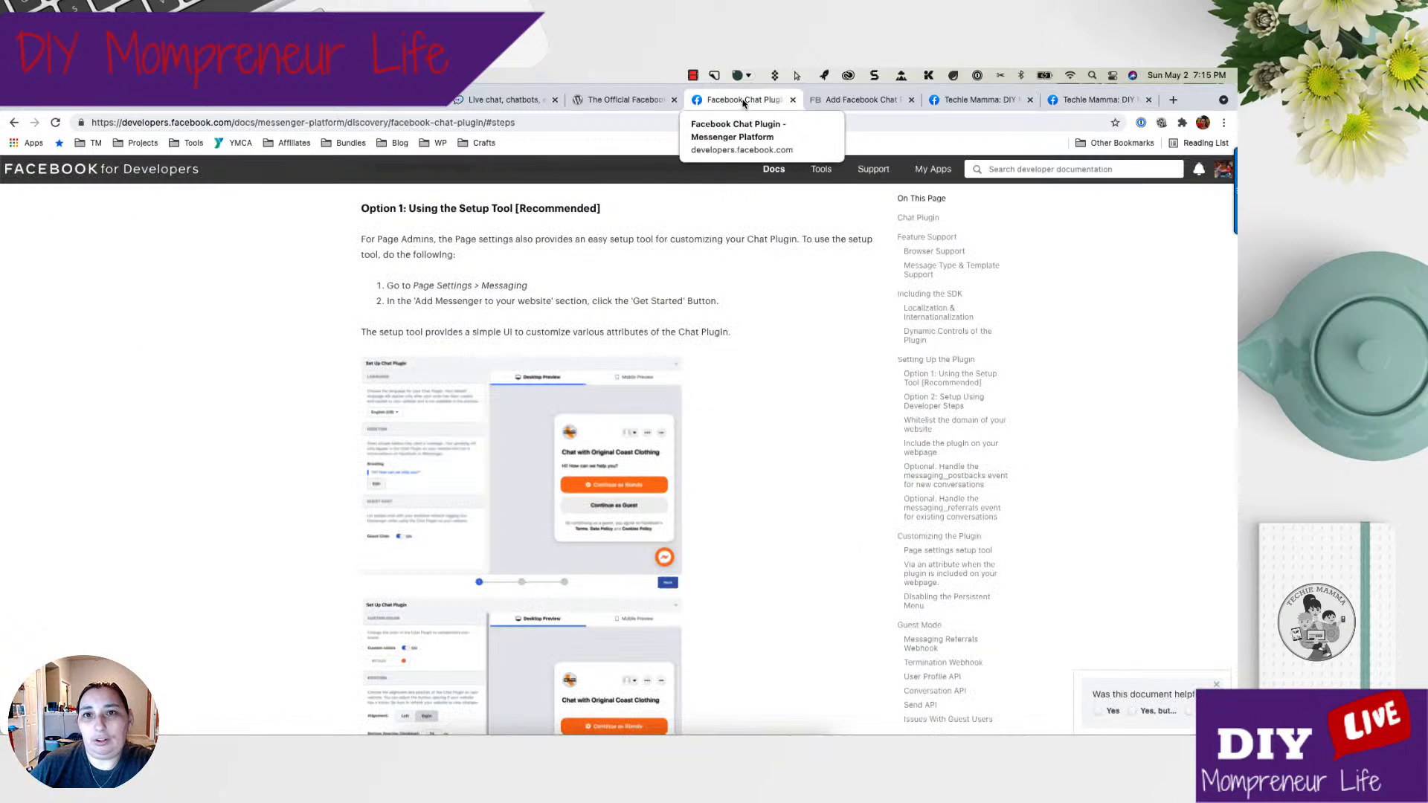
left_click(623, 99)
scroll(580, 256, "up", 4)
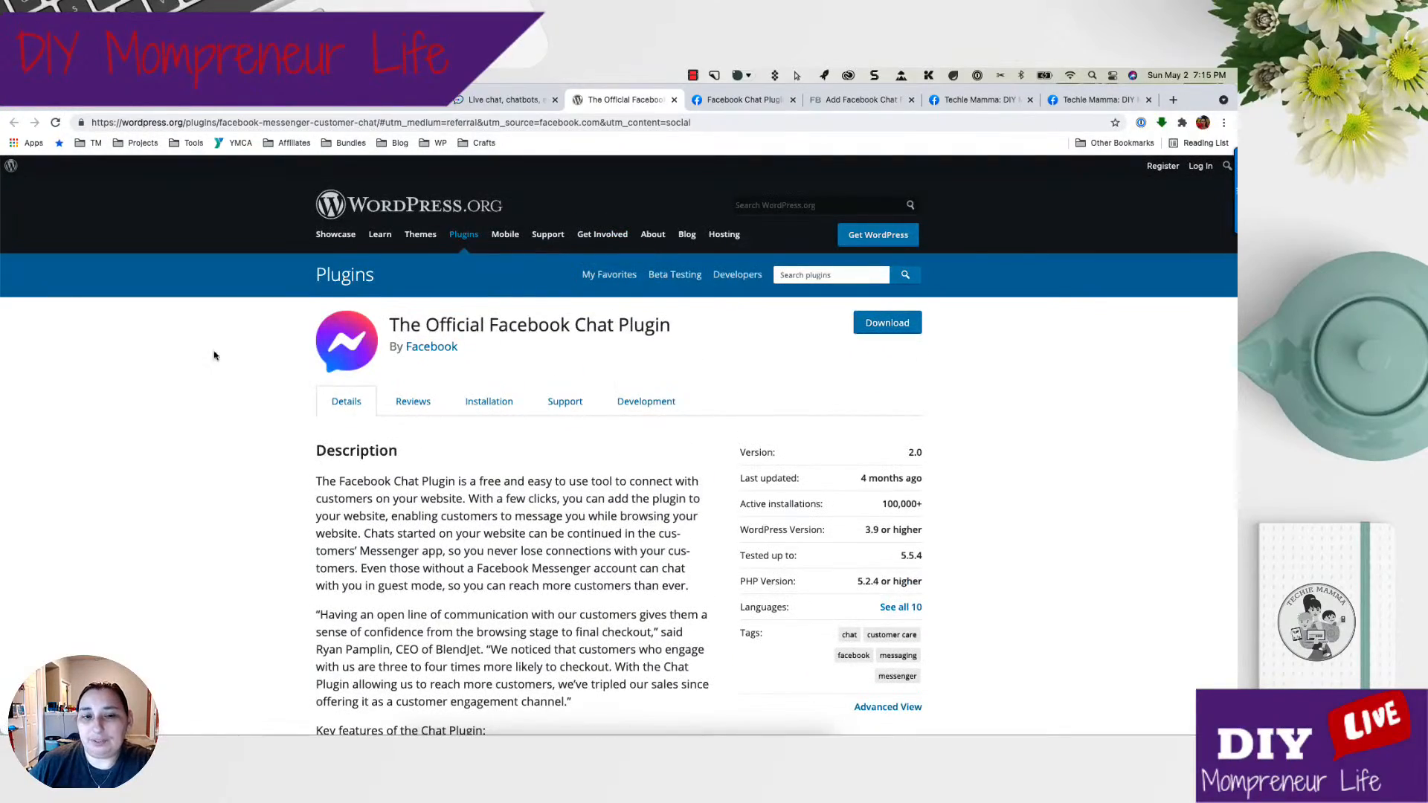
scroll(611, 378, "down", 2)
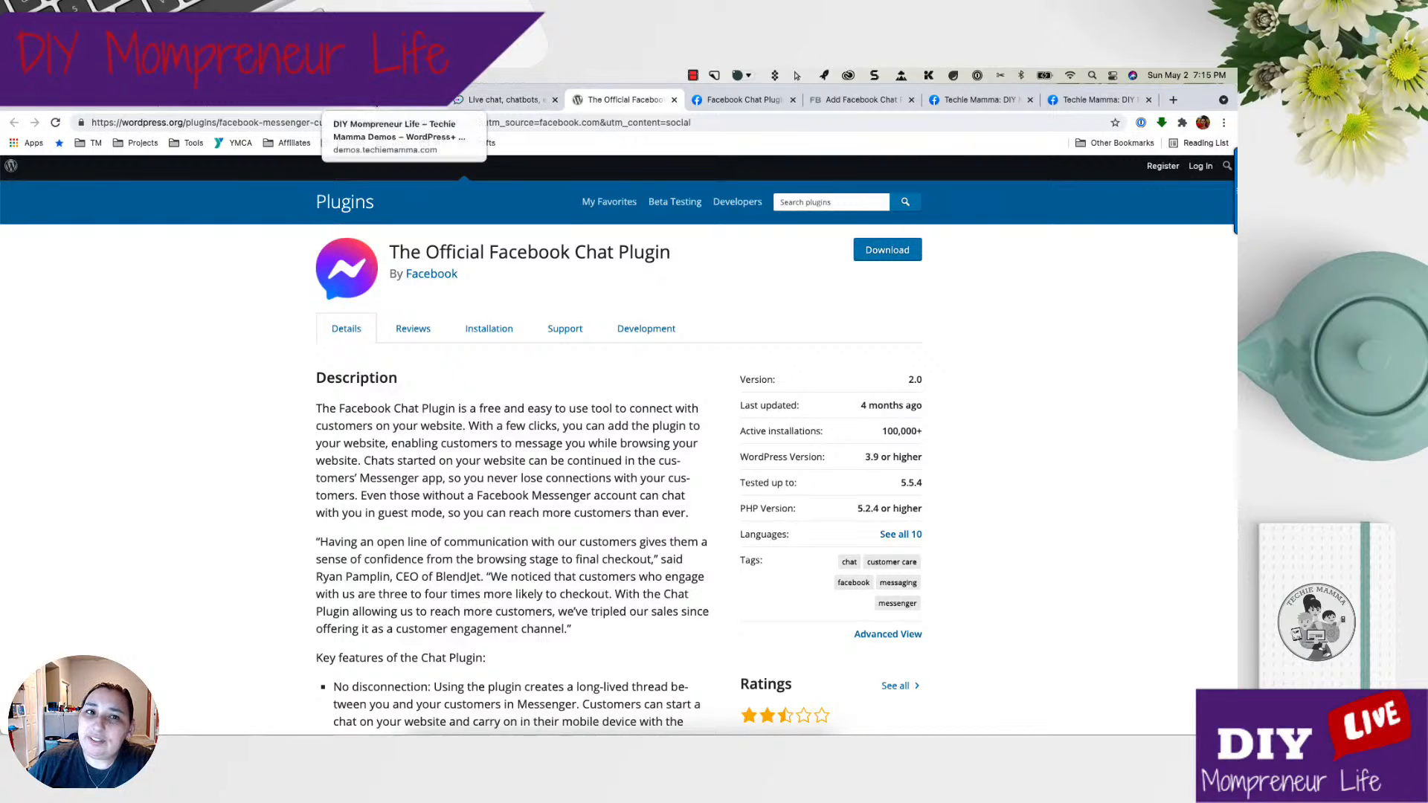
Switch to the demos.techiemamma.com site, open its WordPress dashboard and view the list of installed plugins.
left_click(377, 103)
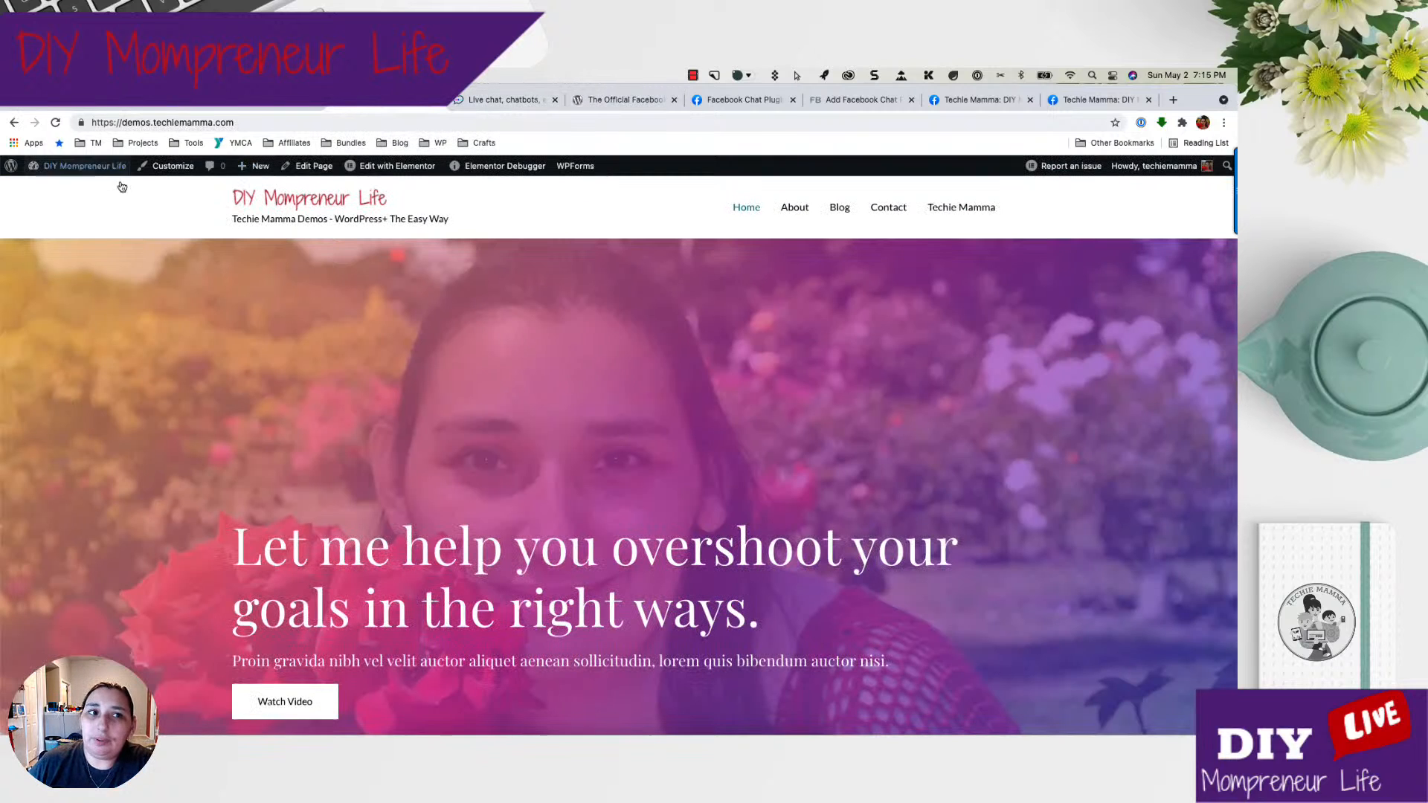
left_click(90, 168)
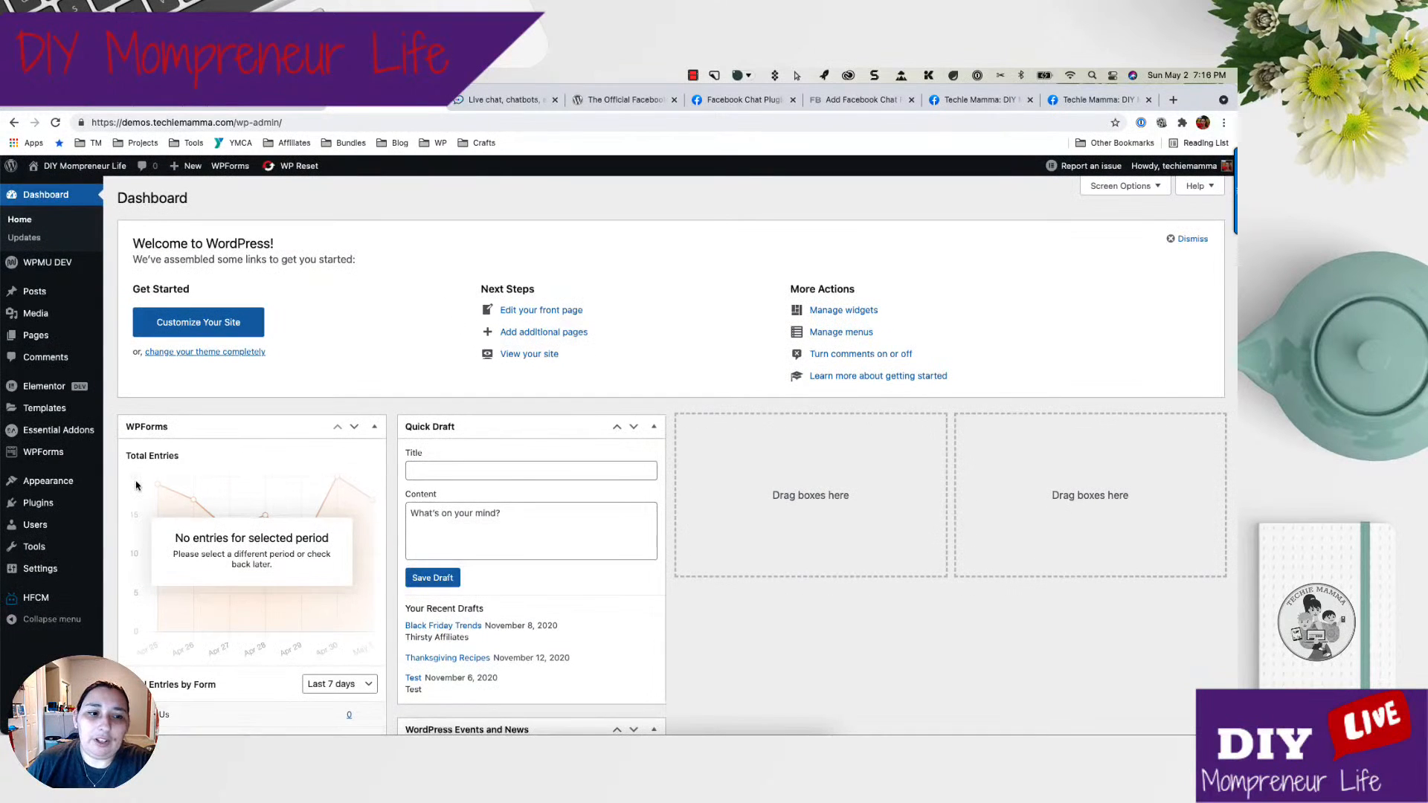
mouse_move(36, 600)
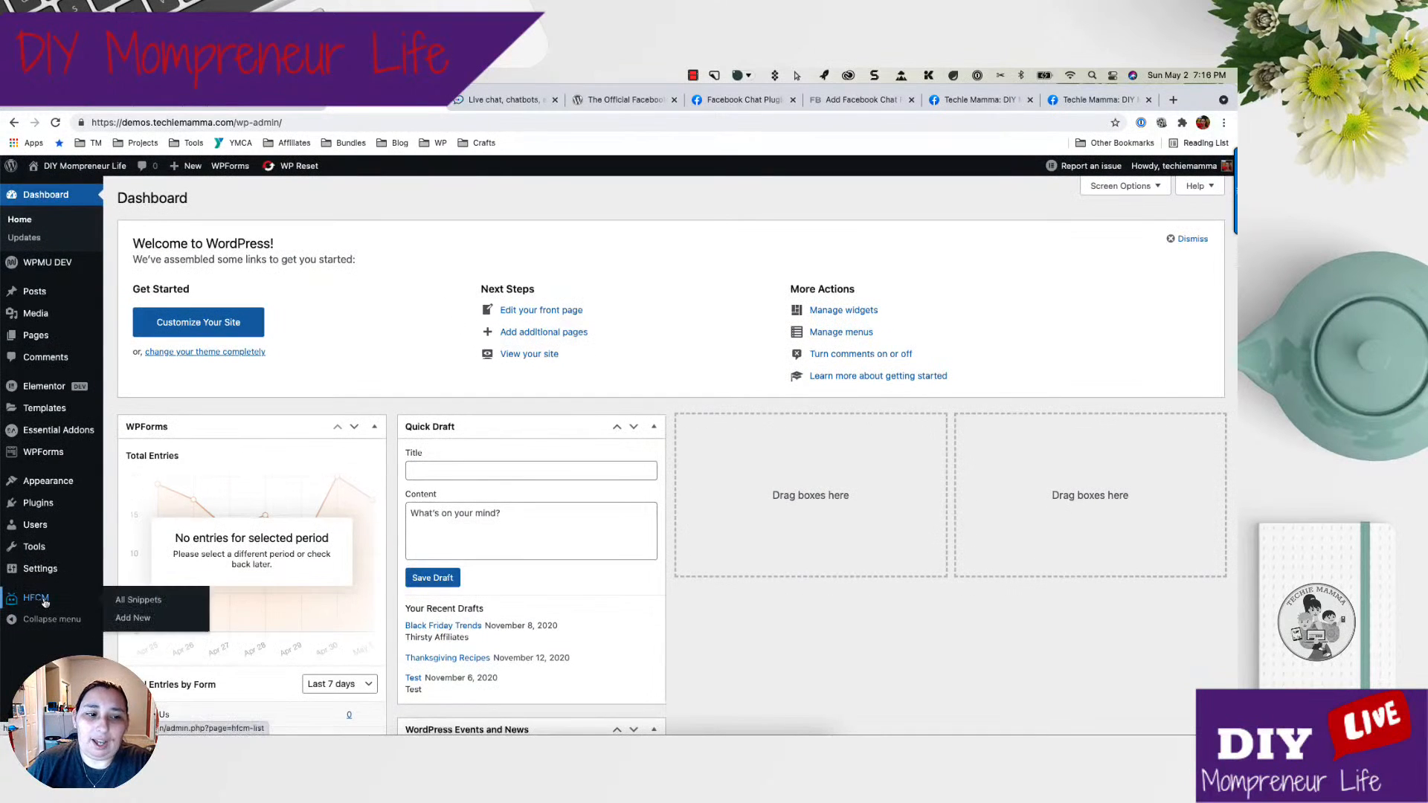
left_click(41, 504)
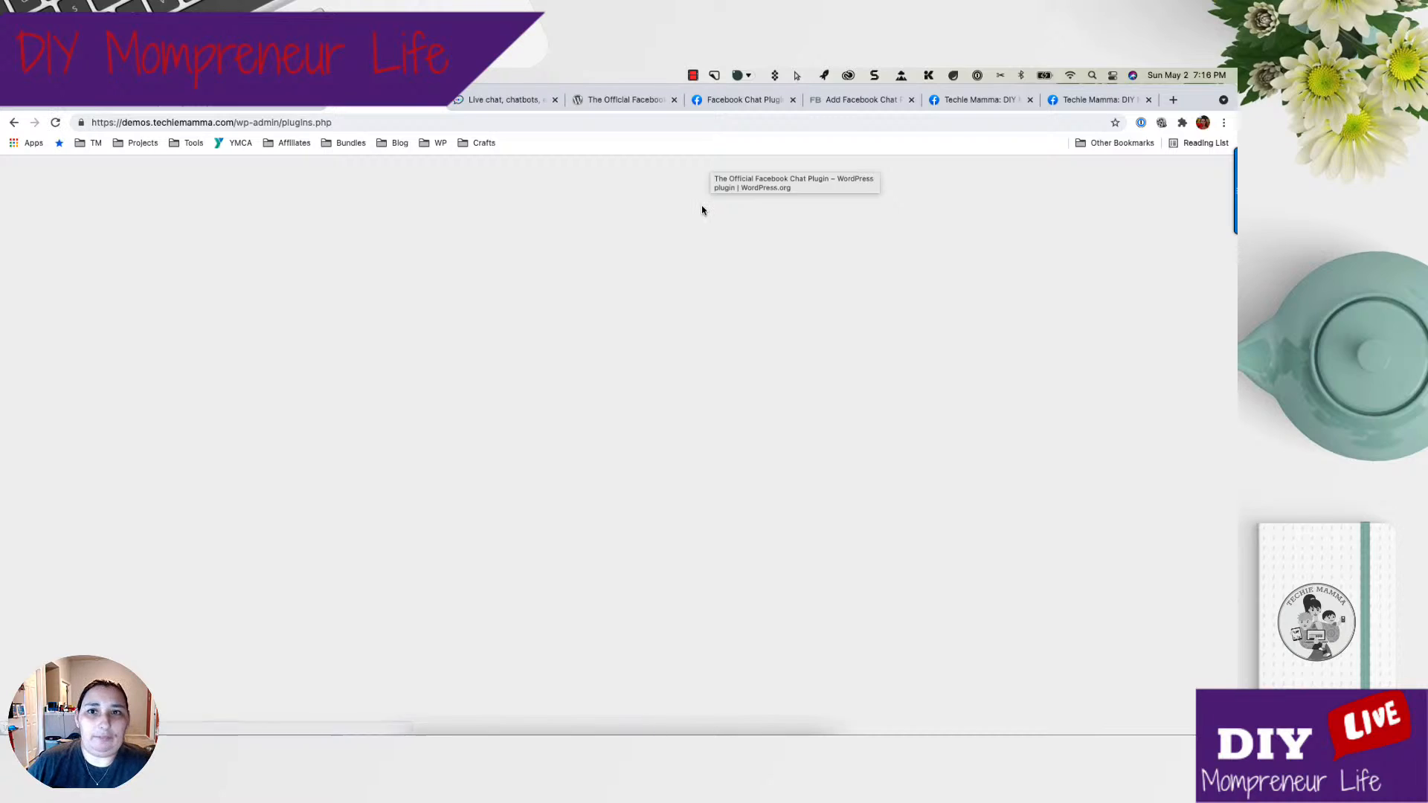
scroll(702, 212, "down", 3)
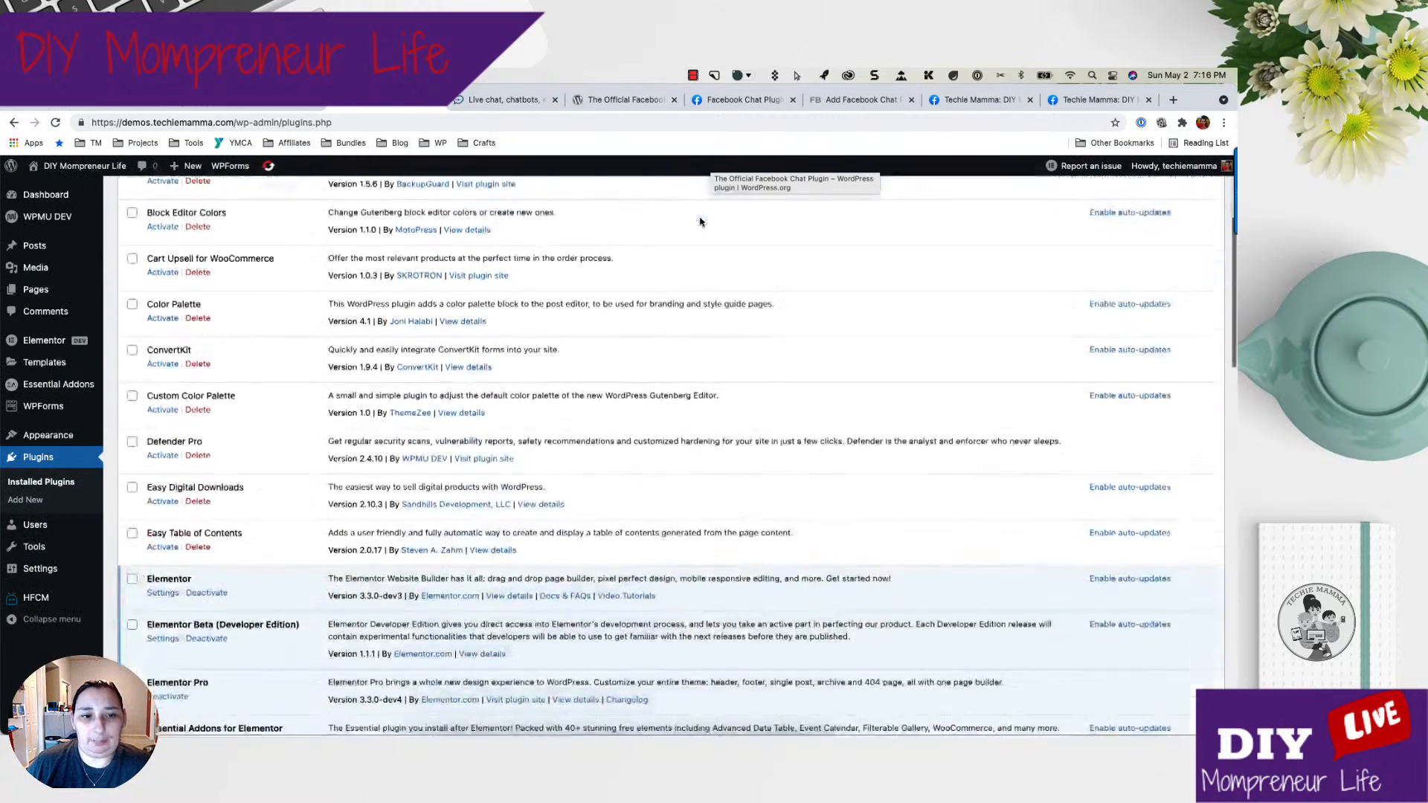
scroll(700, 219, "up", 2)
scroll(700, 221, "up", 1)
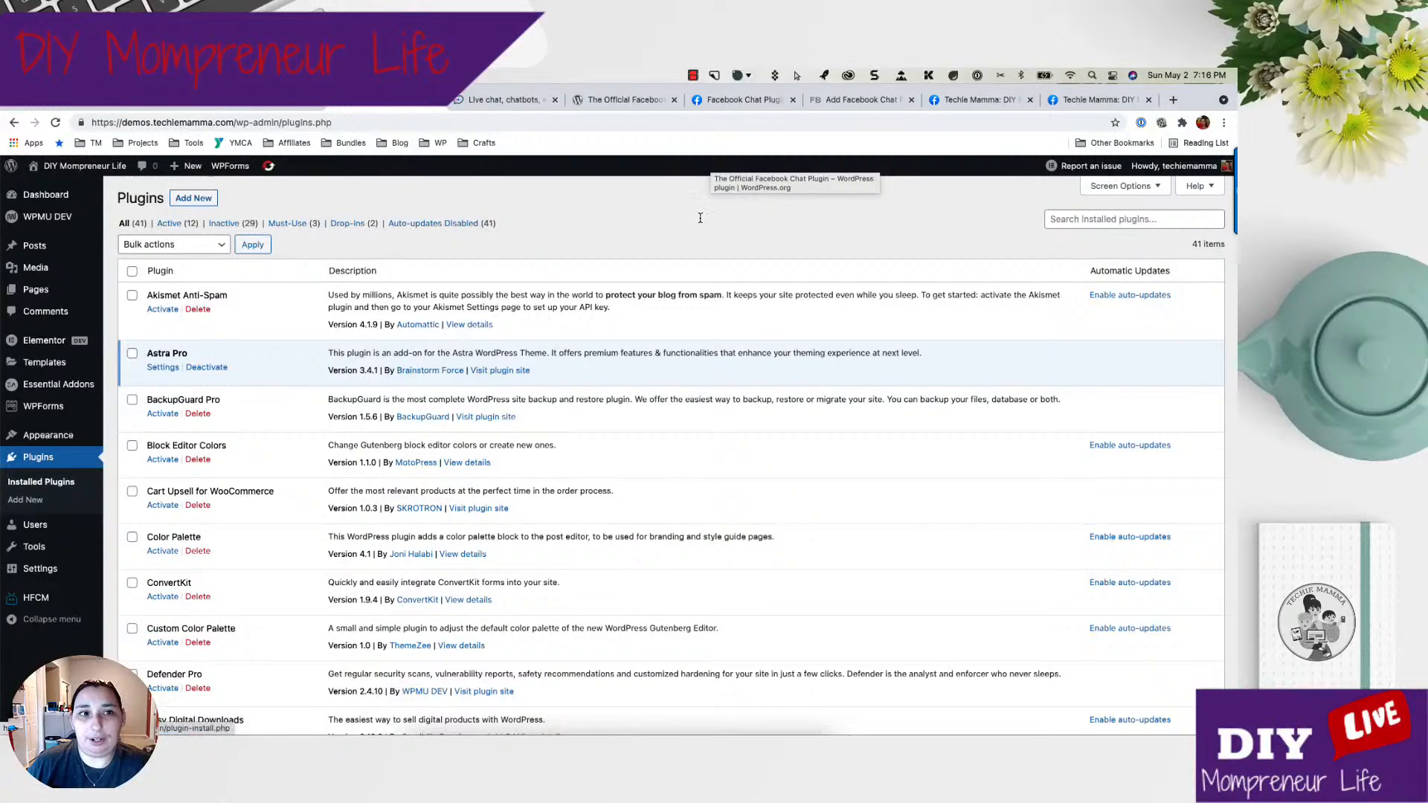
Search the new plugins for "official facebook plugin", and install and activate The Official Facebook Chat Plugin.
left_click(197, 199)
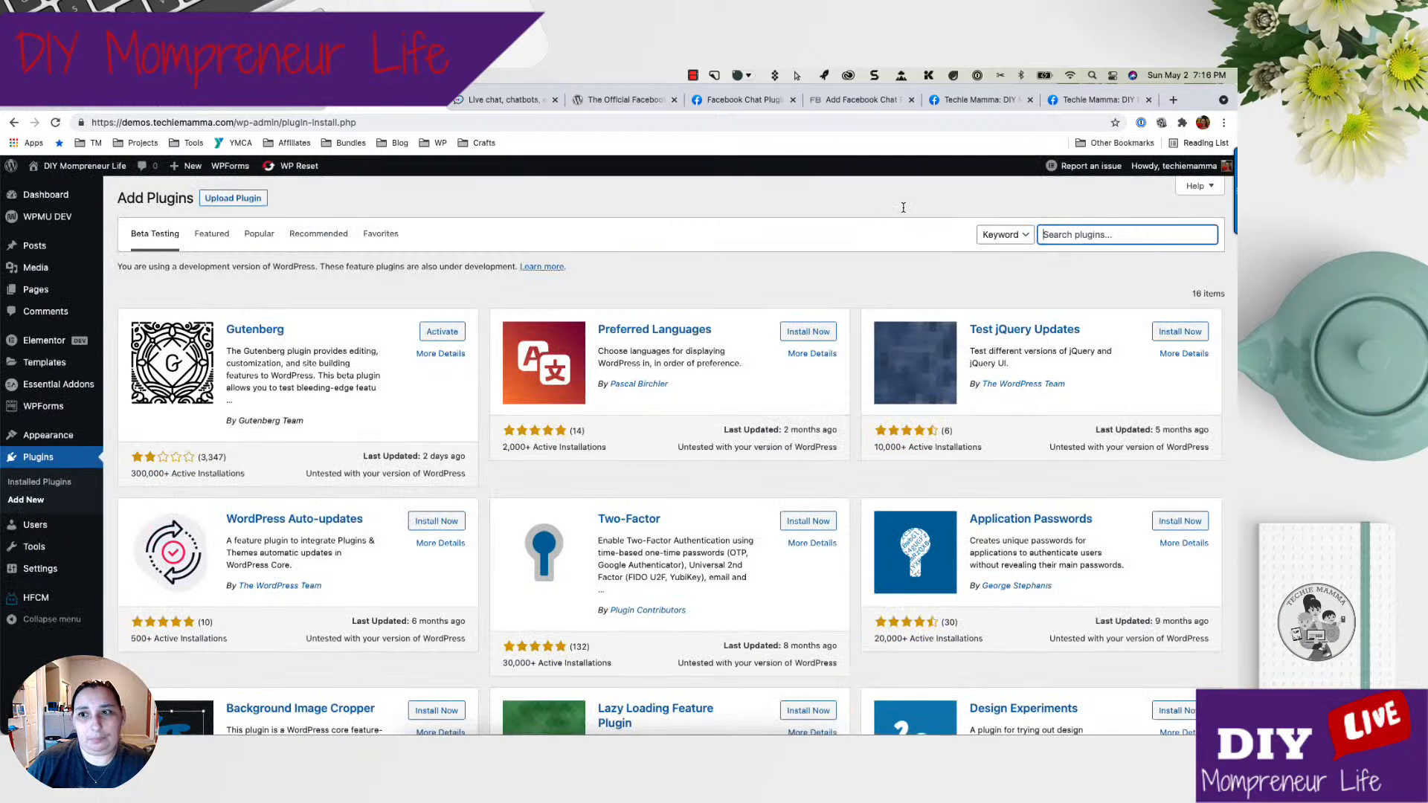
type("off")
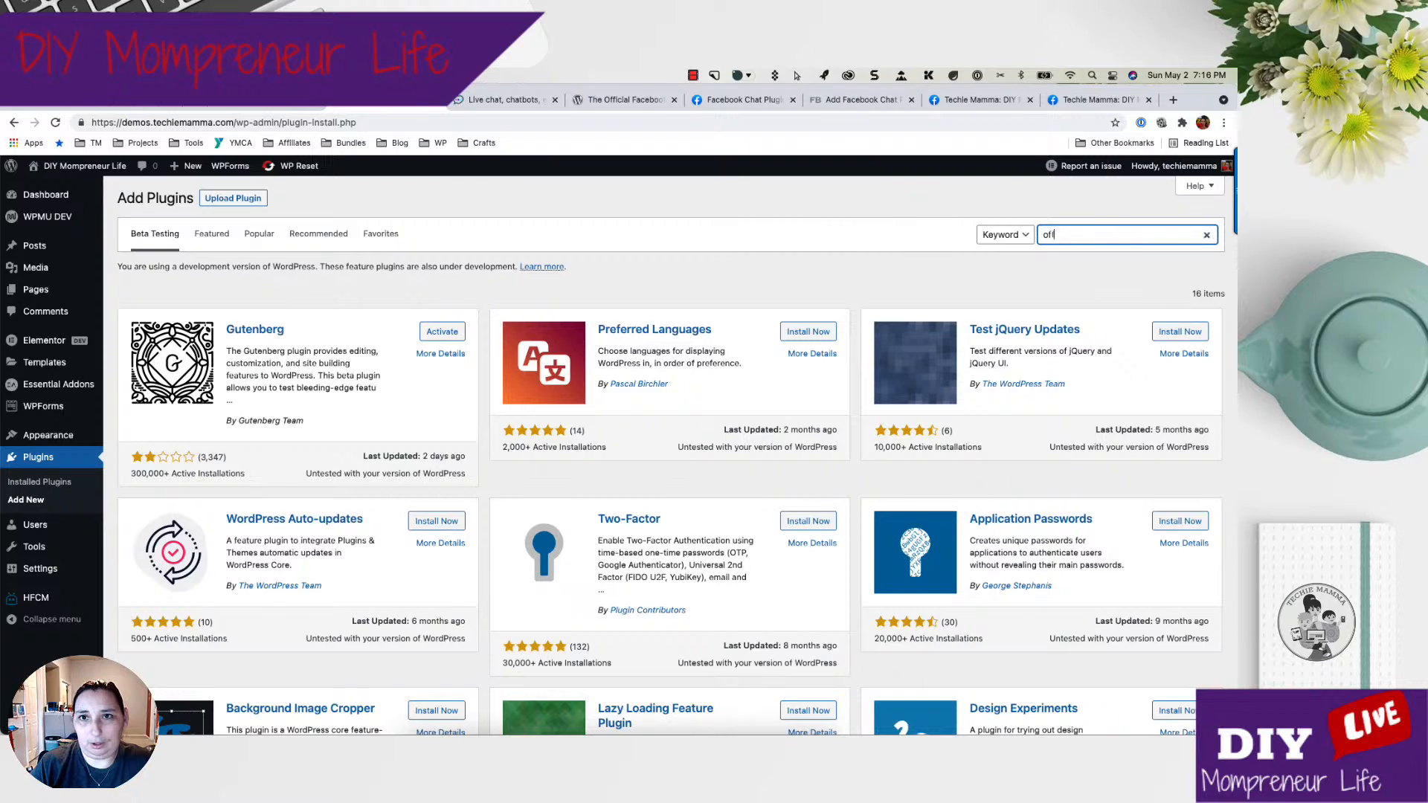
key("BackSpace")
key("BackSpace")
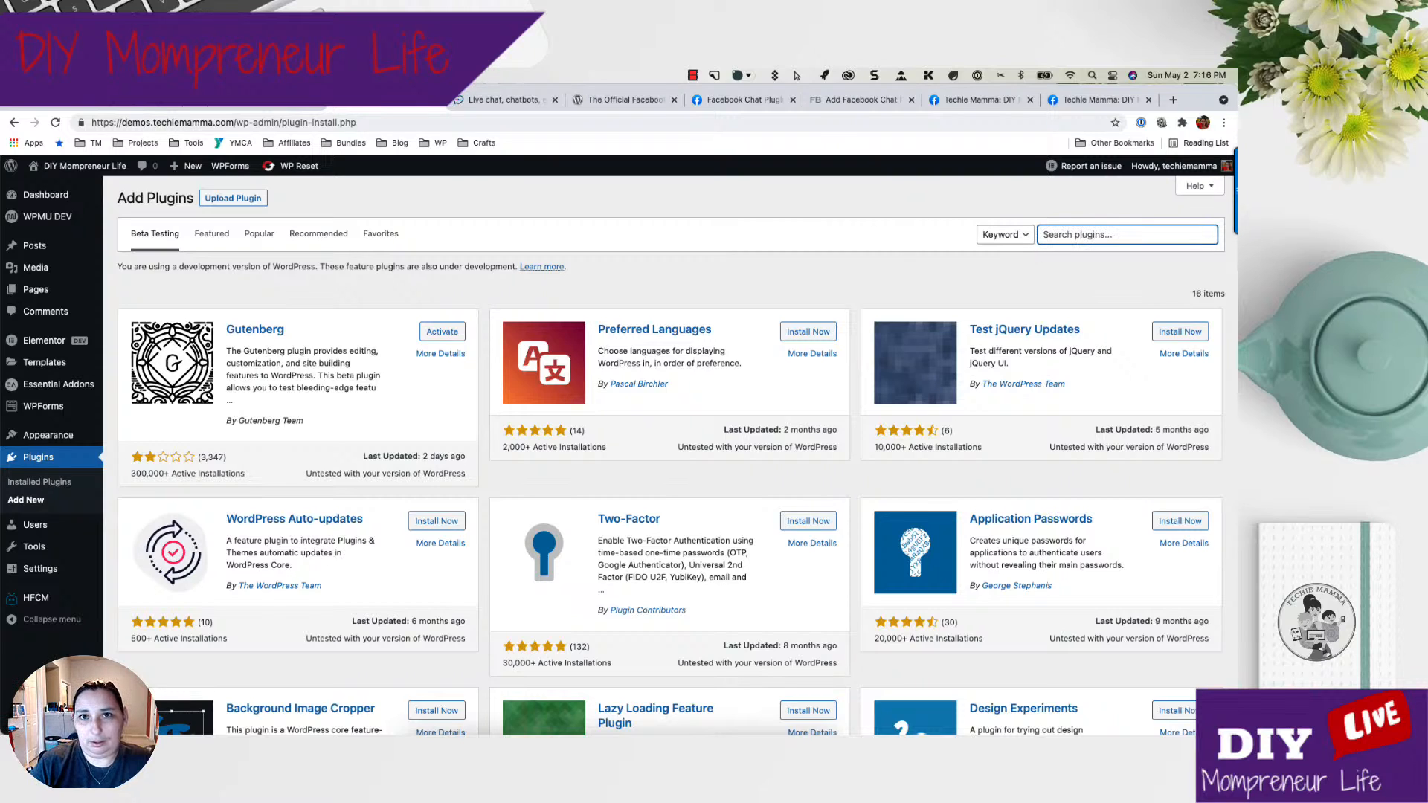
type("official facebook plugin")
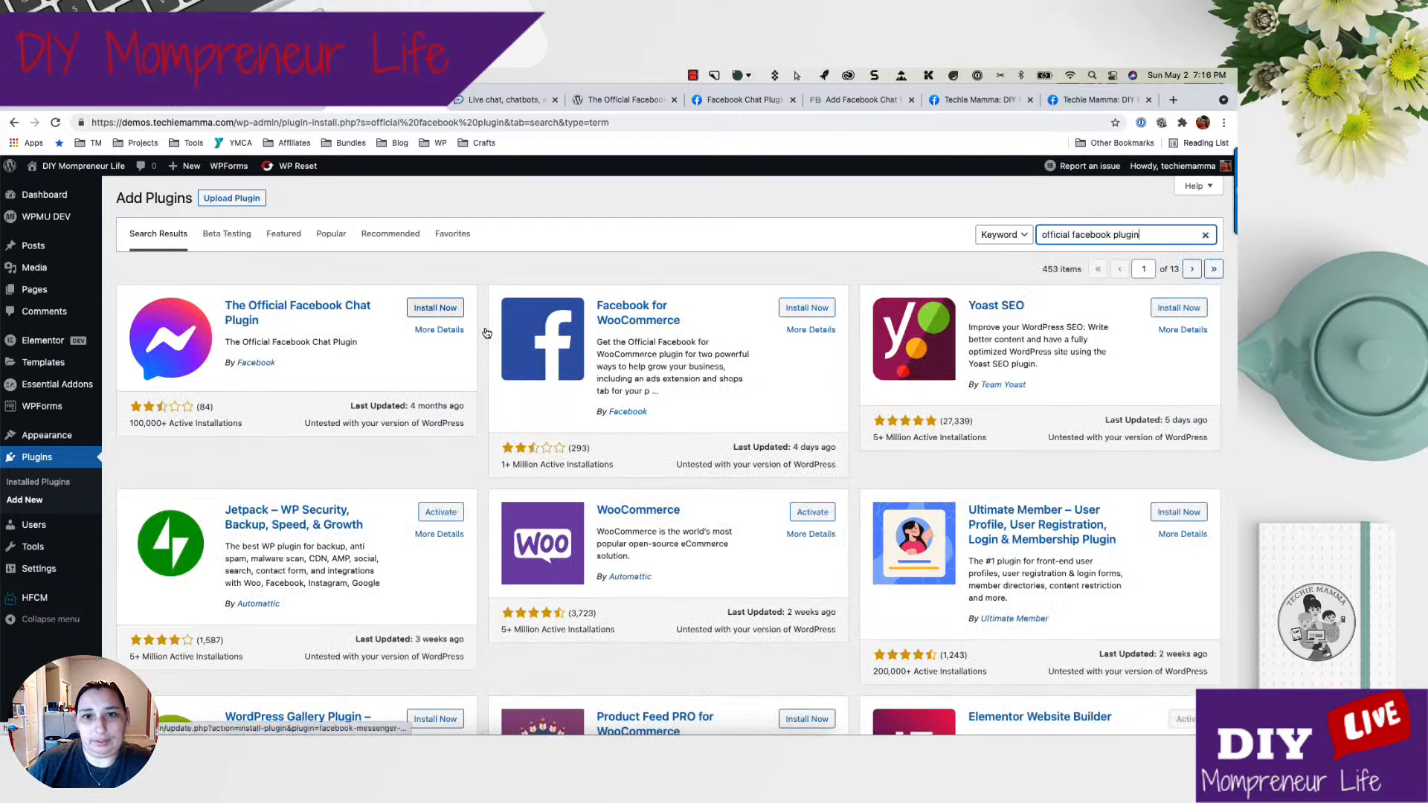
left_click(436, 308)
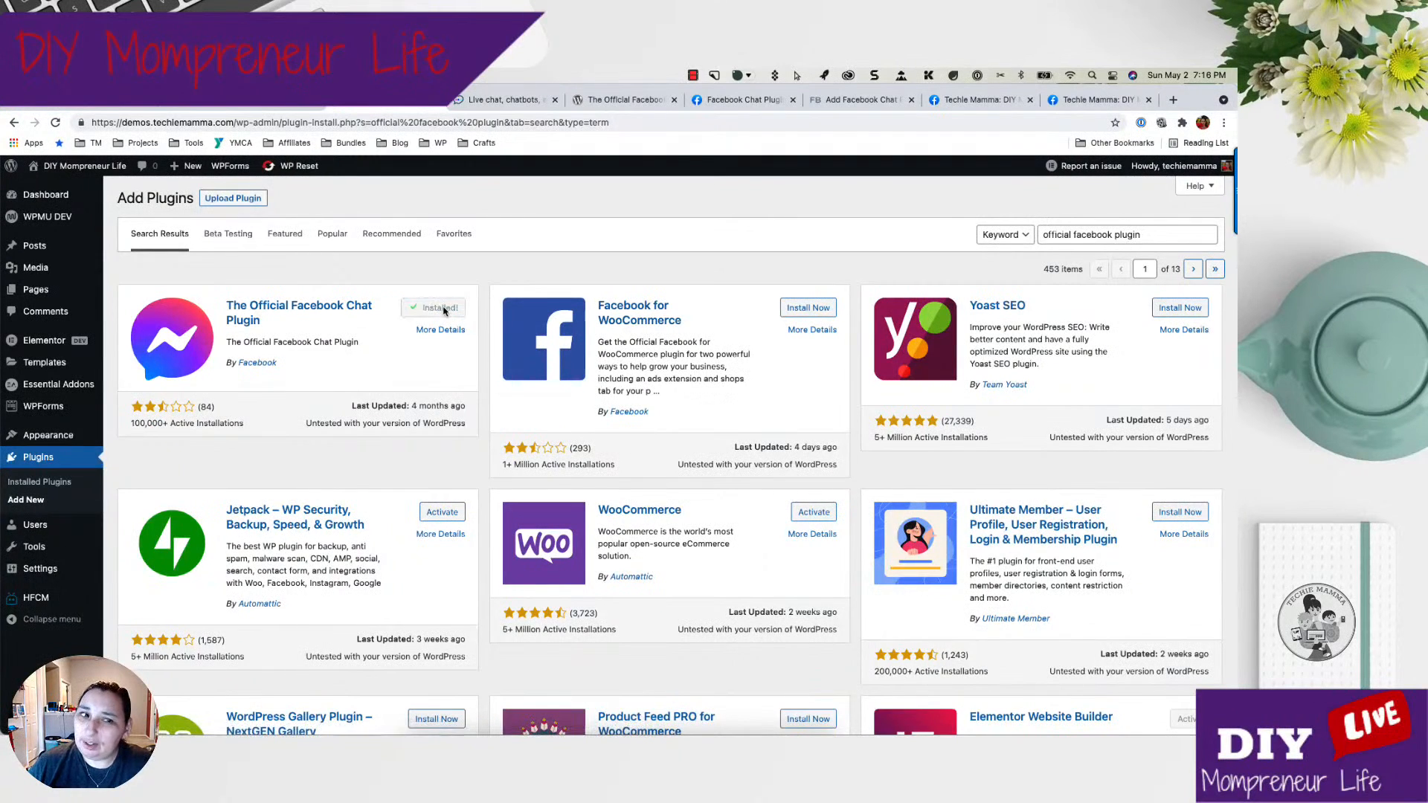
left_click(442, 308)
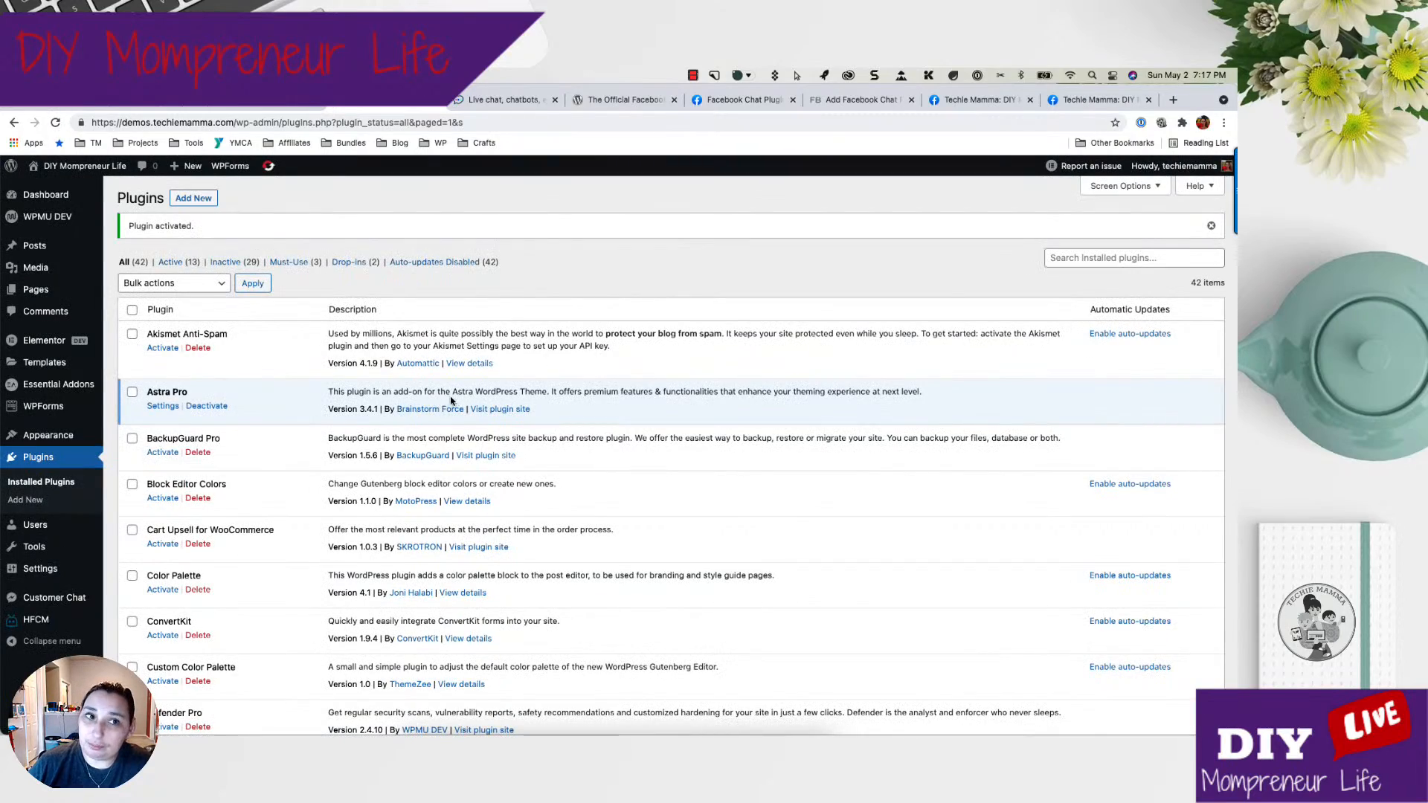
Find The Official Facebook Chat Plugin among the installed plugins and open its settings.
scroll(451, 401, "down", 5)
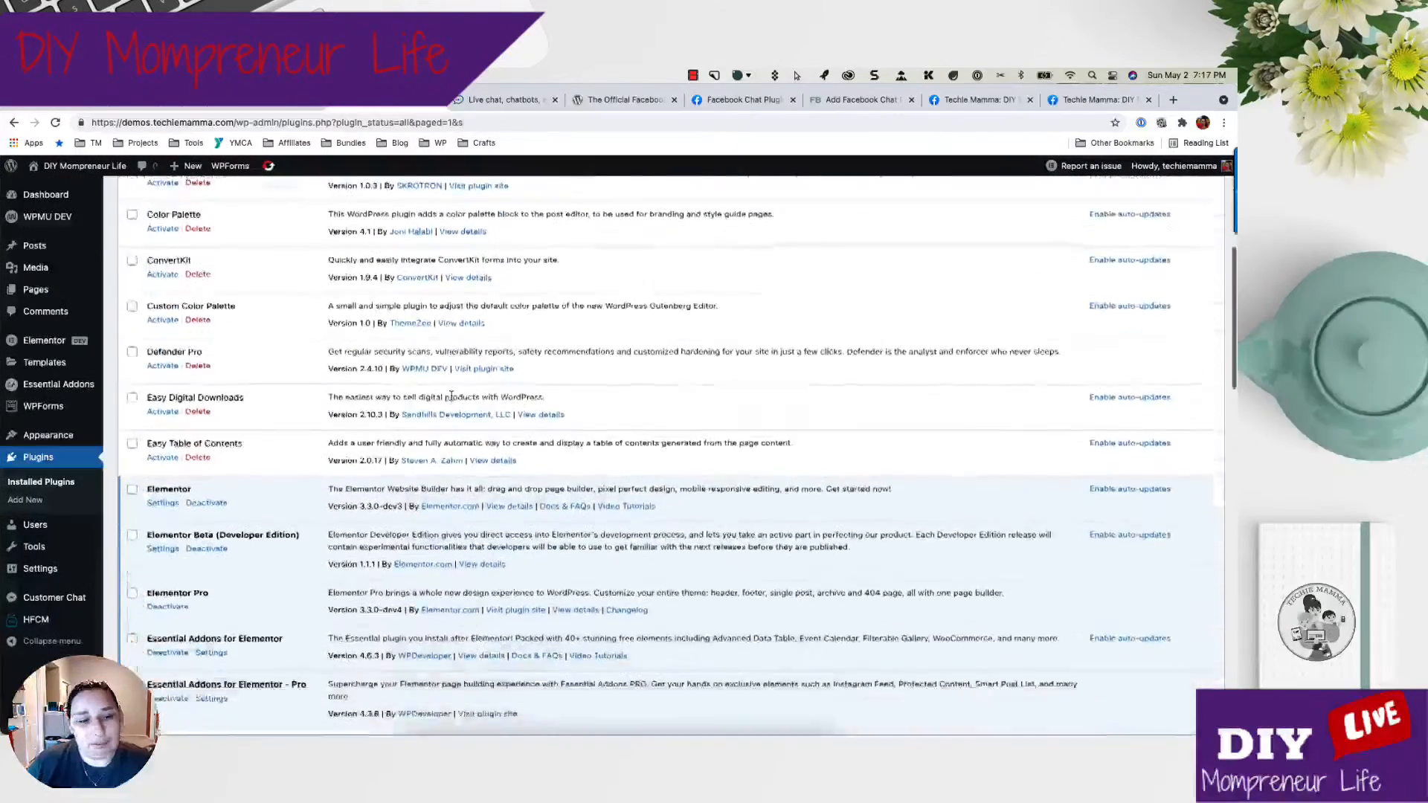
scroll(450, 398, "down", 5)
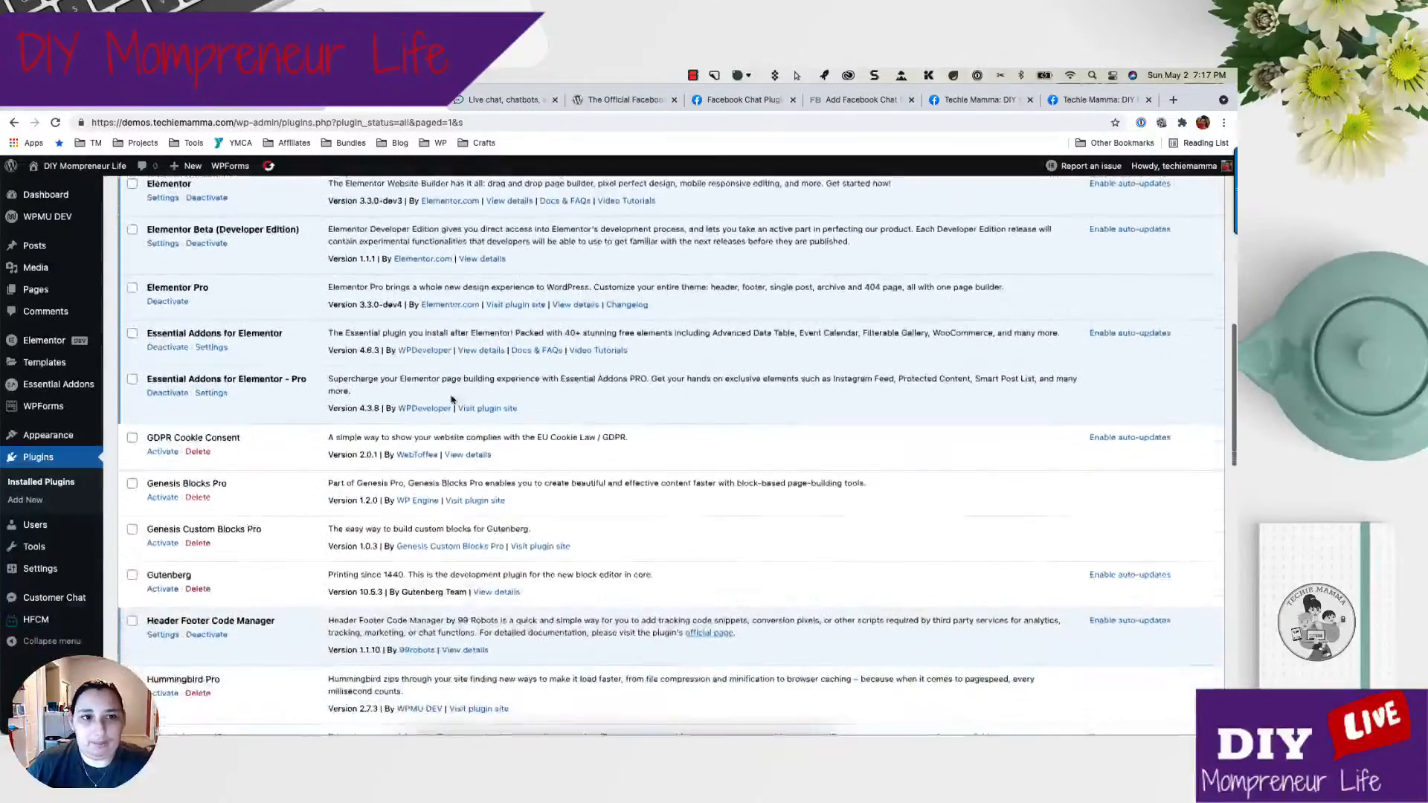
scroll(451, 399, "down", 1)
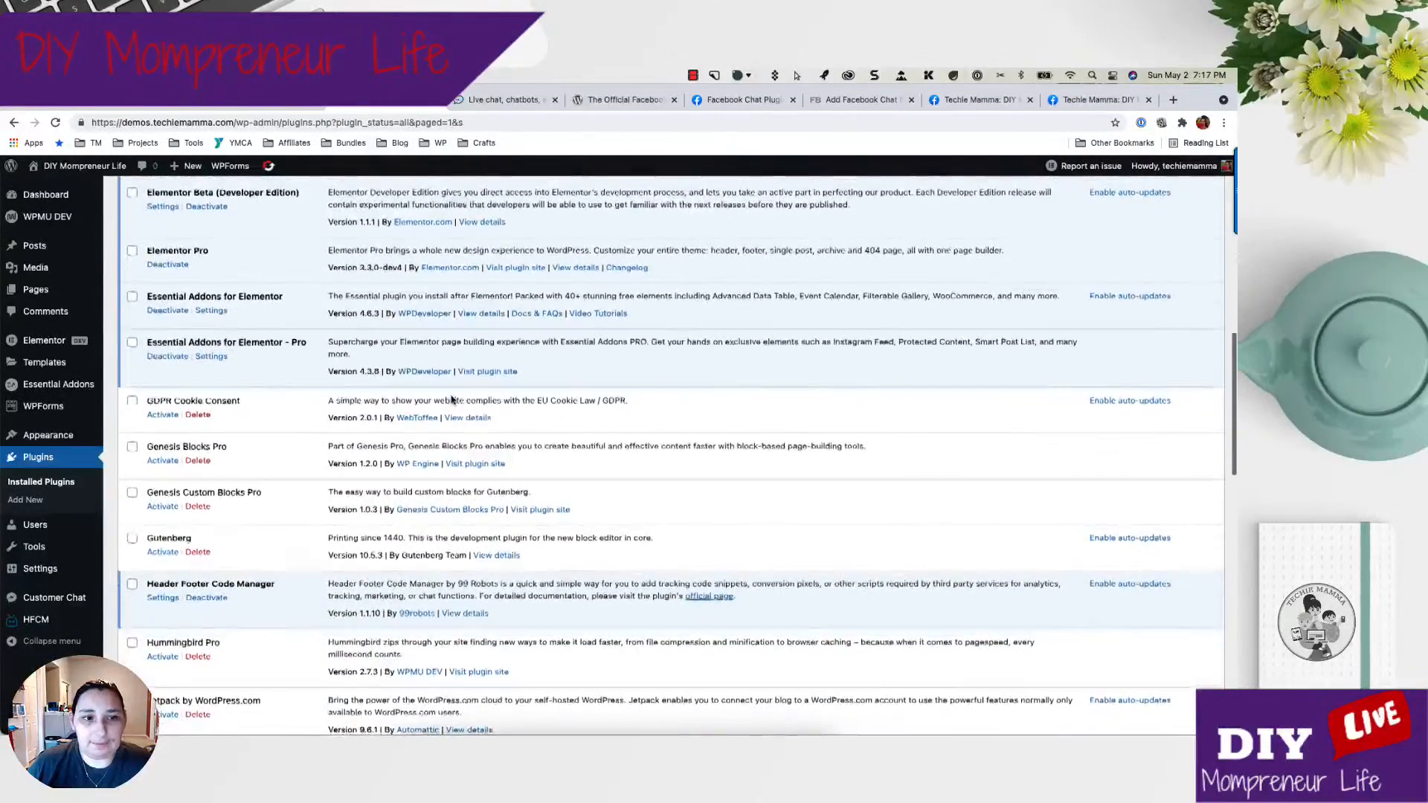
scroll(452, 401, "down", 4)
scroll(452, 400, "up", 6)
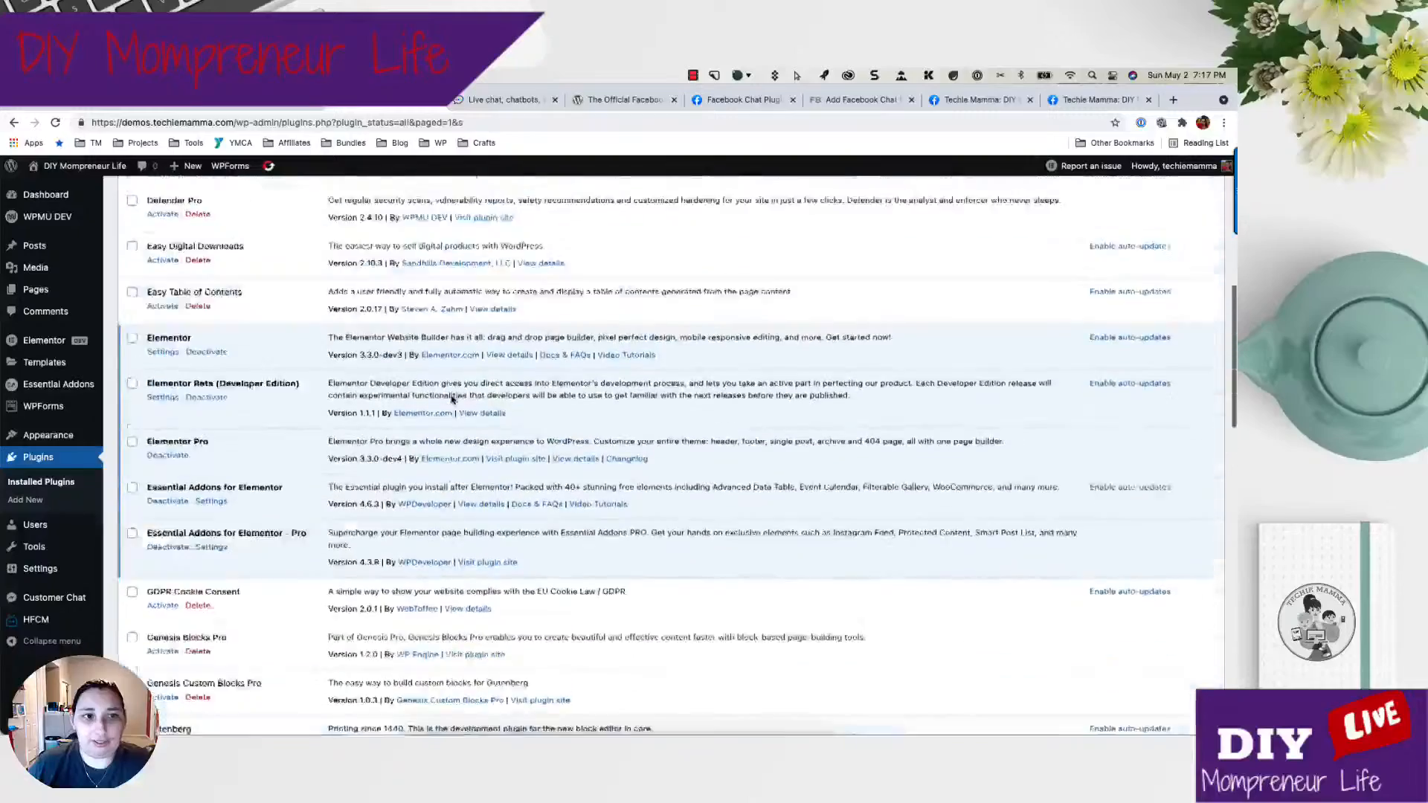
scroll(451, 400, "up", 4)
scroll(452, 400, "down", 20)
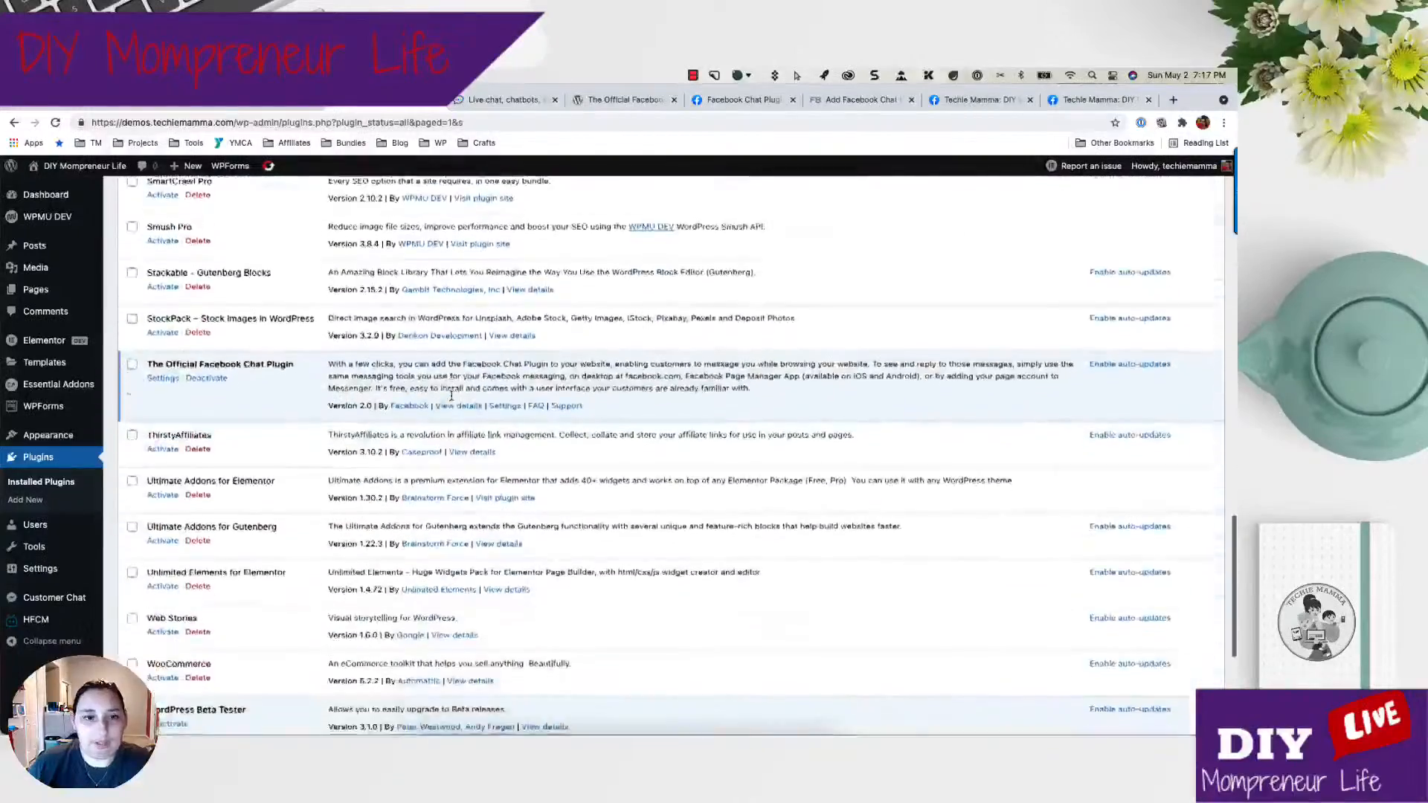
scroll(451, 396, "down", 3)
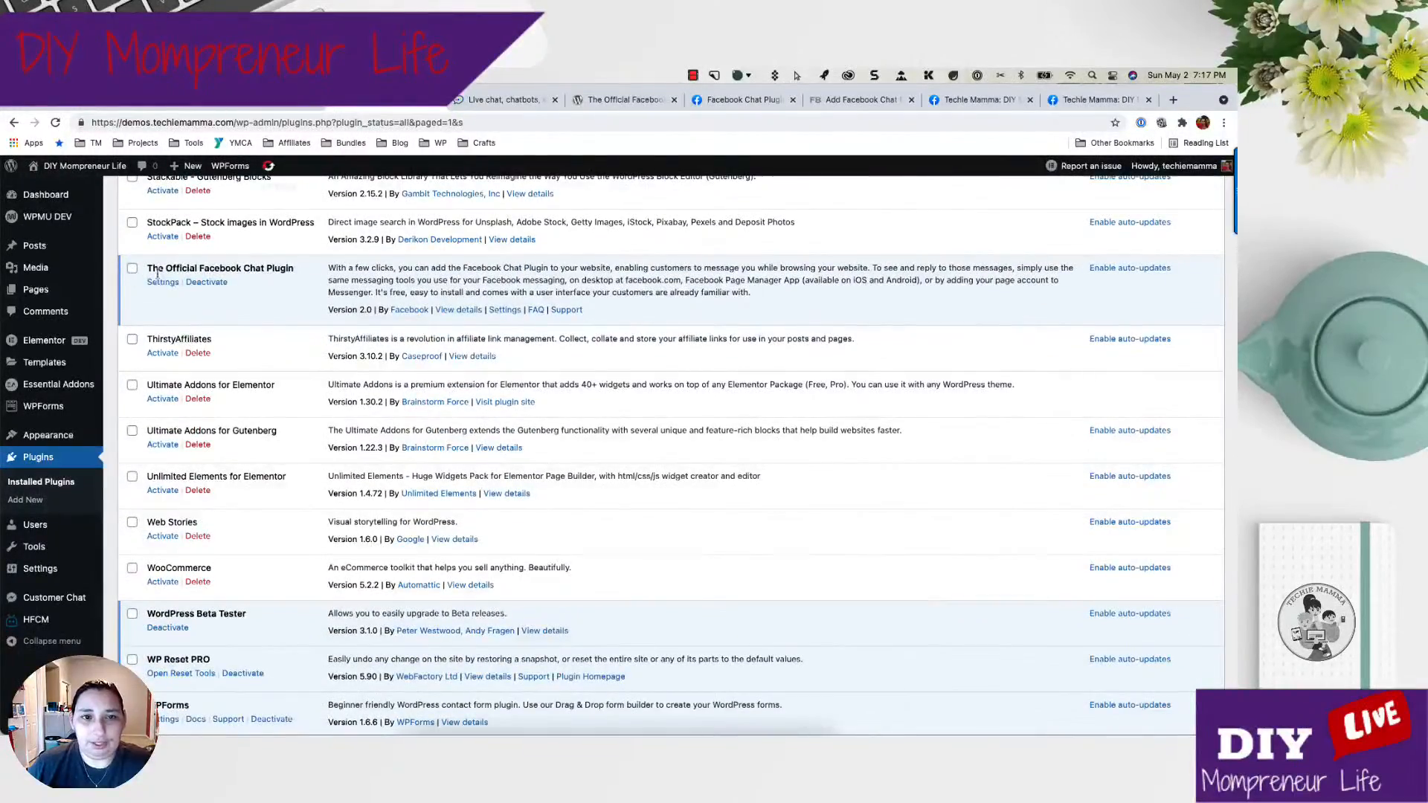
left_click(162, 282)
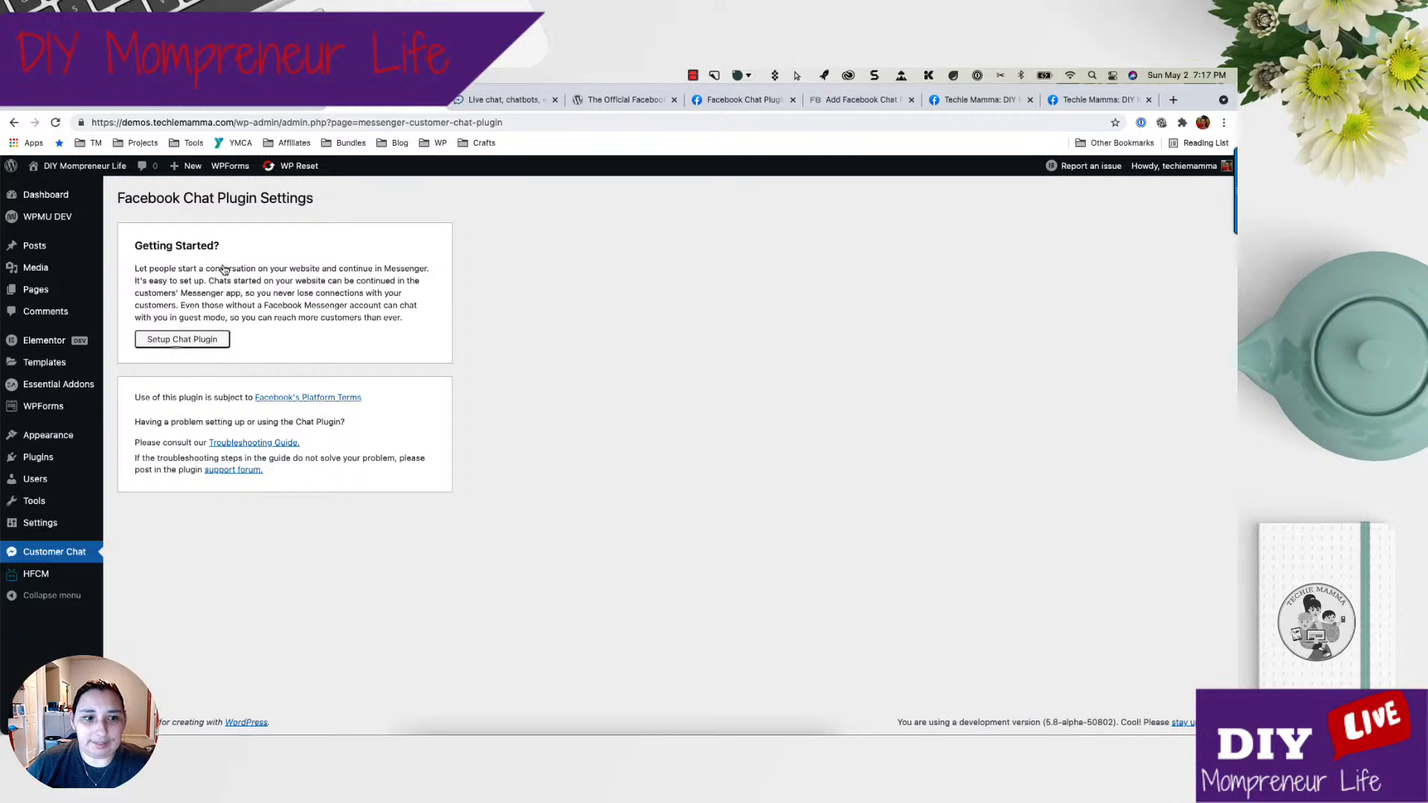
Start the chat plugin setup in WordPress and connect it to the Techie Mamma: DIY Mompreneur Life Page.
left_click(176, 346)
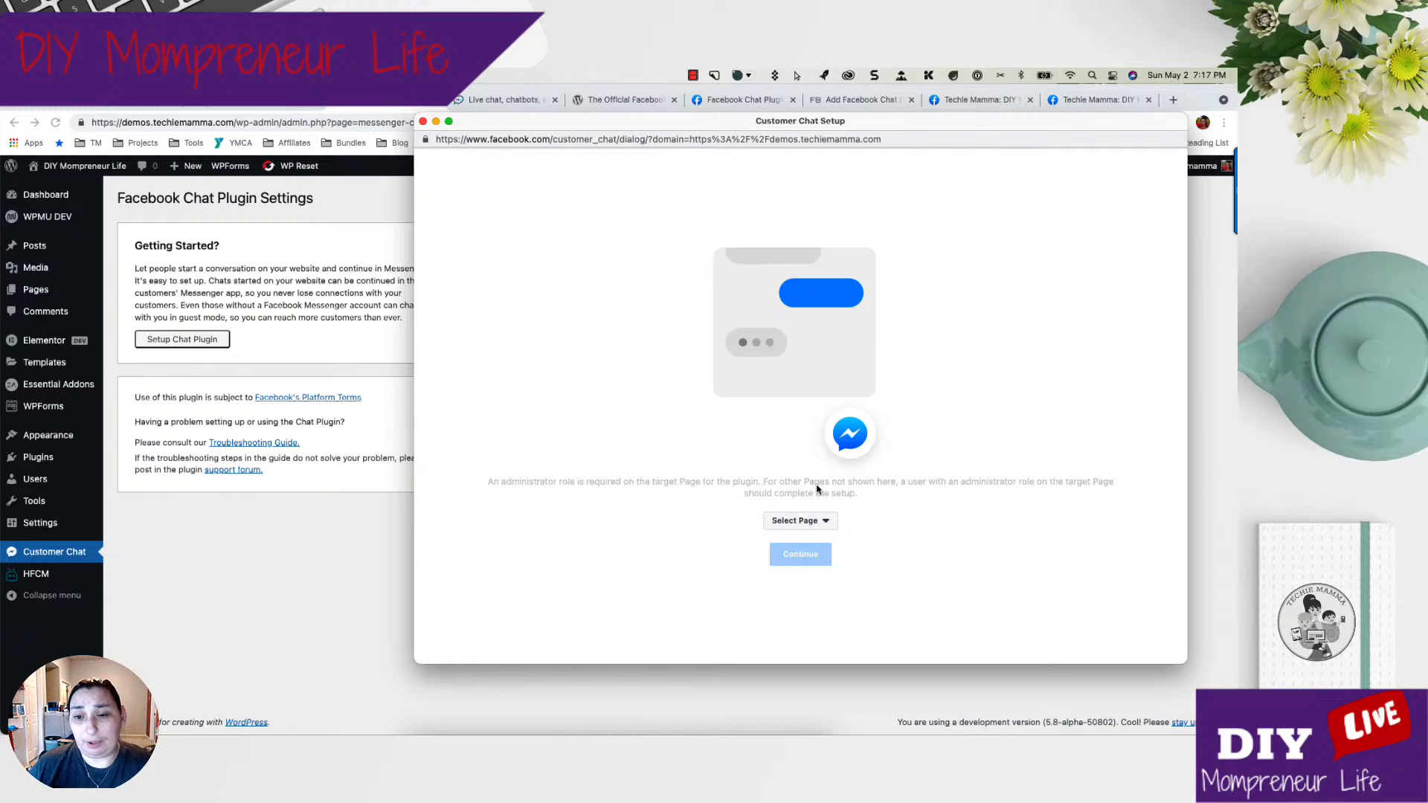
left_click(824, 528)
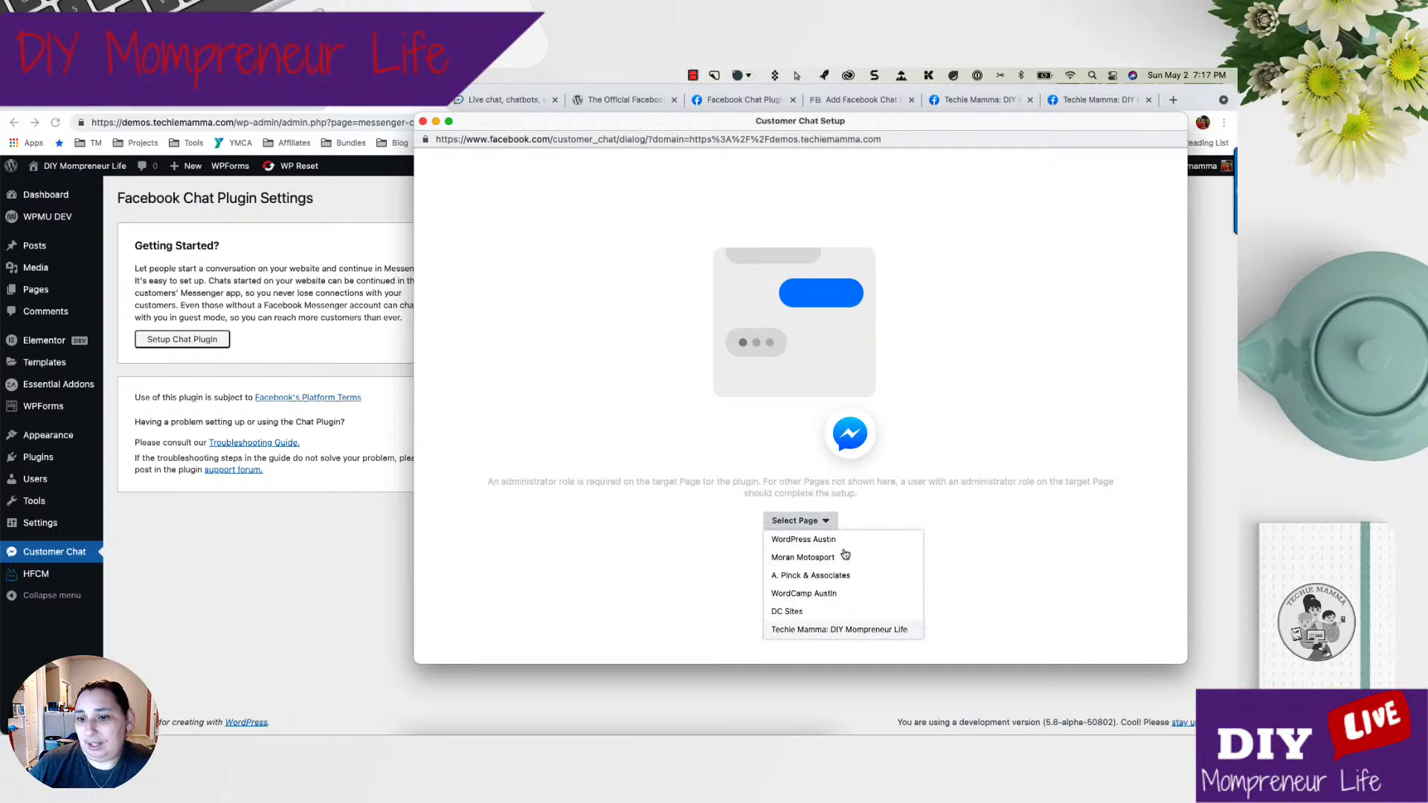
left_click(841, 631)
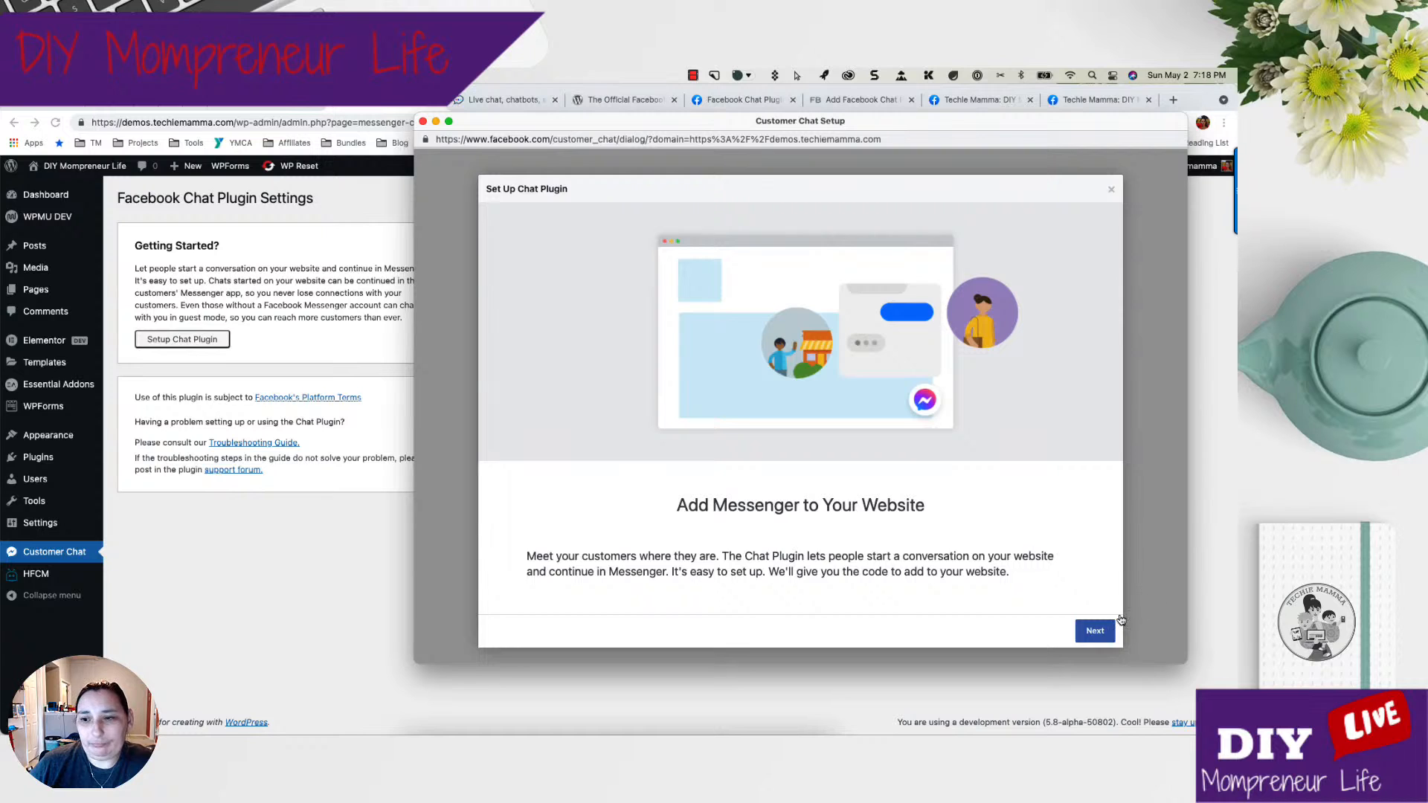
Complete the chat plugin setup for the site, keeping the existing language, greeting, guest chat, color, position and expand settings.
left_click(1095, 631)
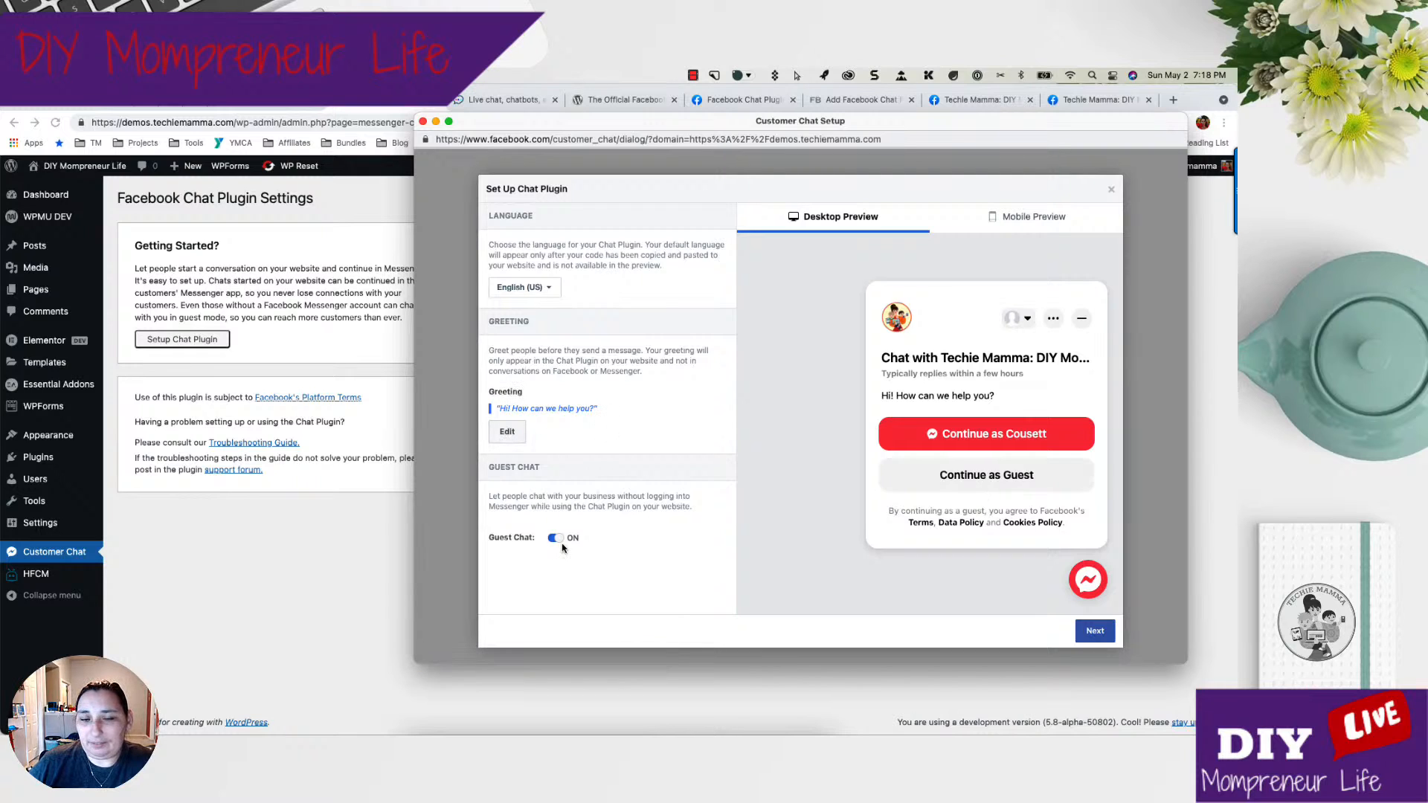
left_click(1096, 631)
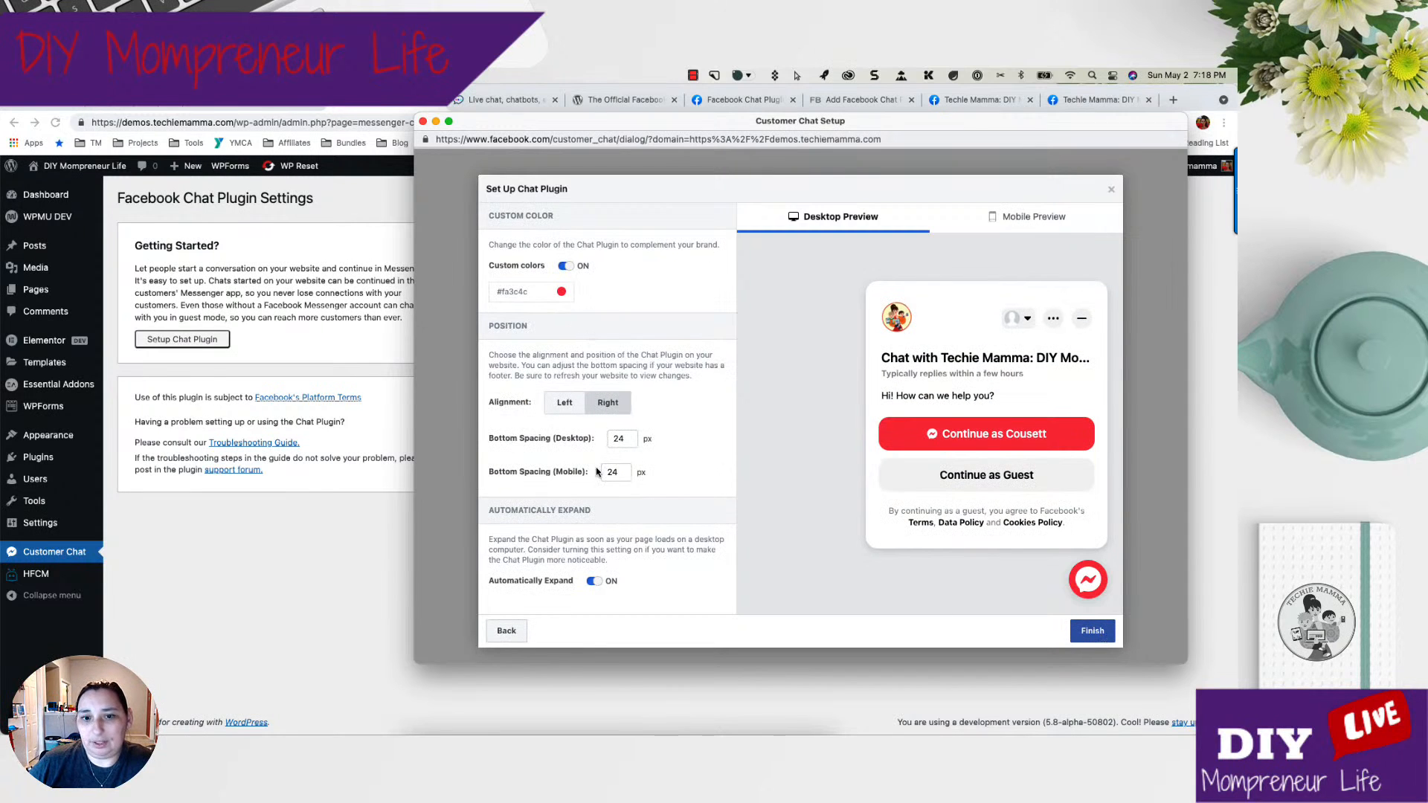
scroll(599, 471, "down", 2)
scroll(599, 469, "up", 2)
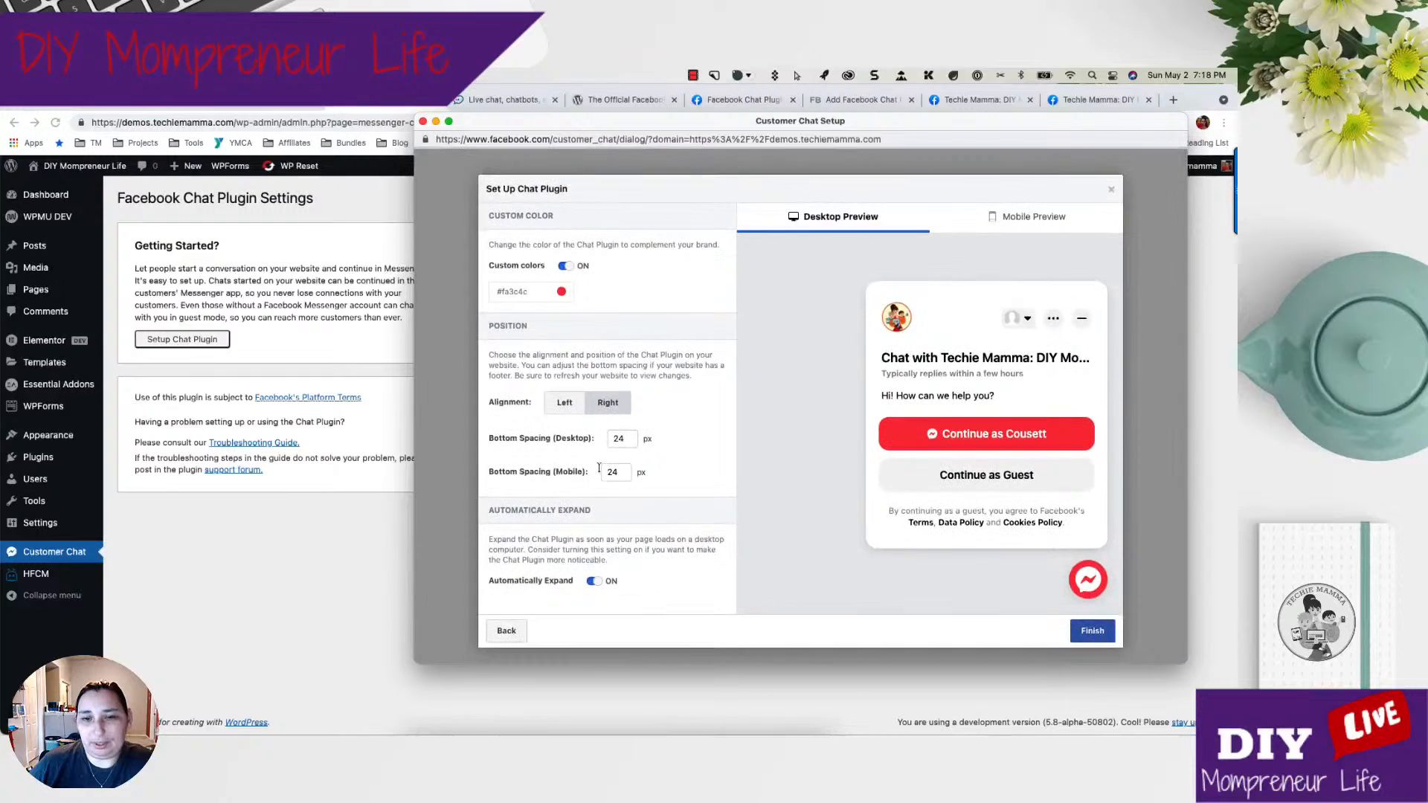
left_click(1106, 637)
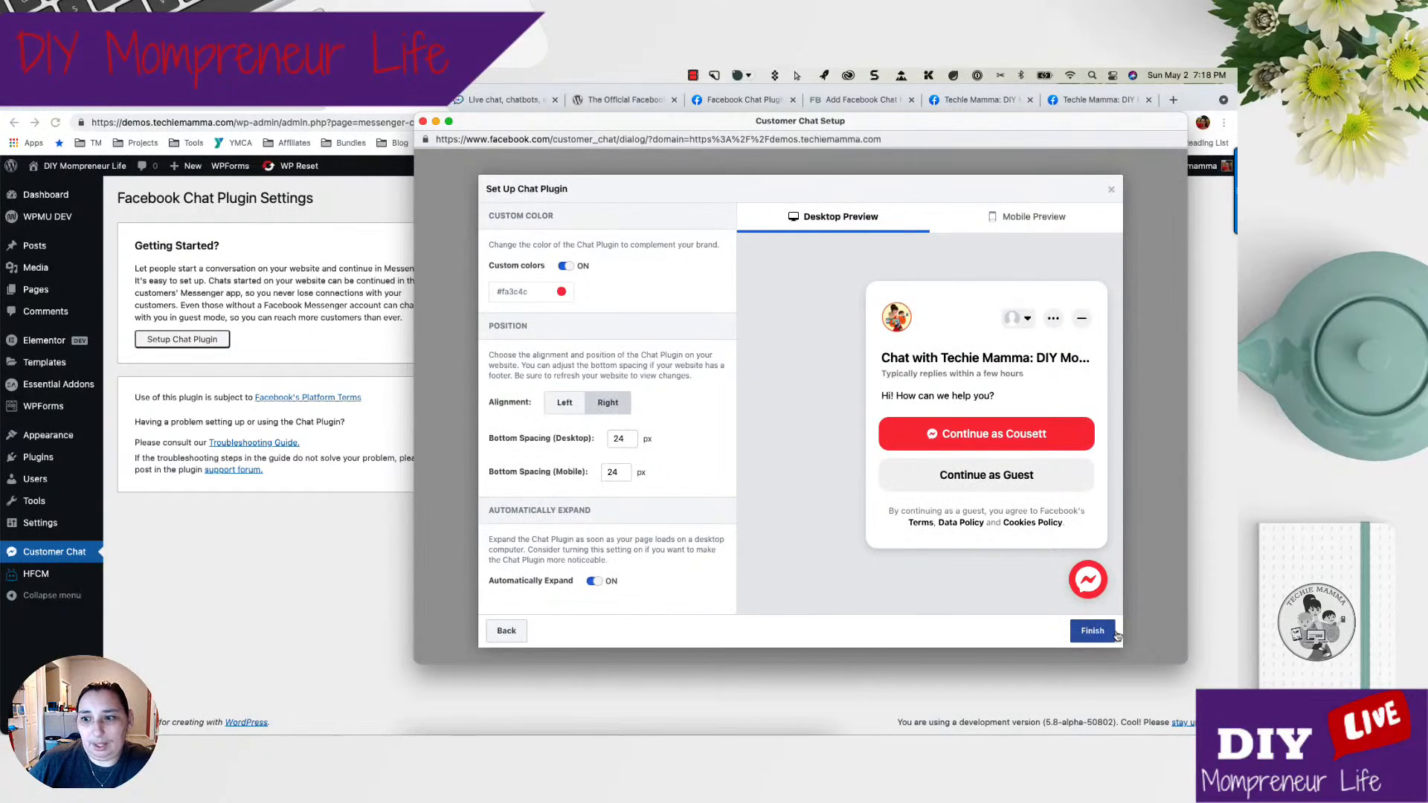
left_click(1098, 639)
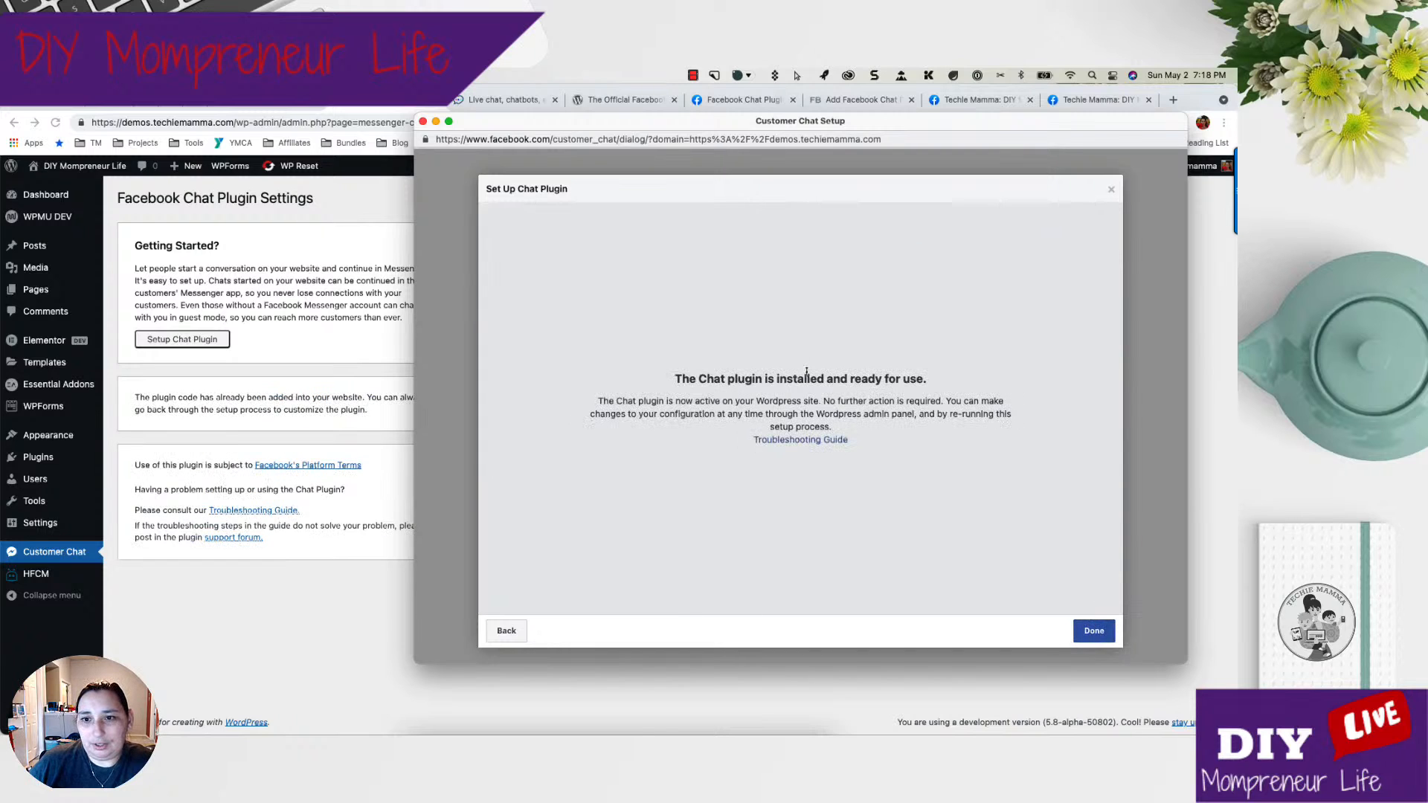
left_click(1094, 631)
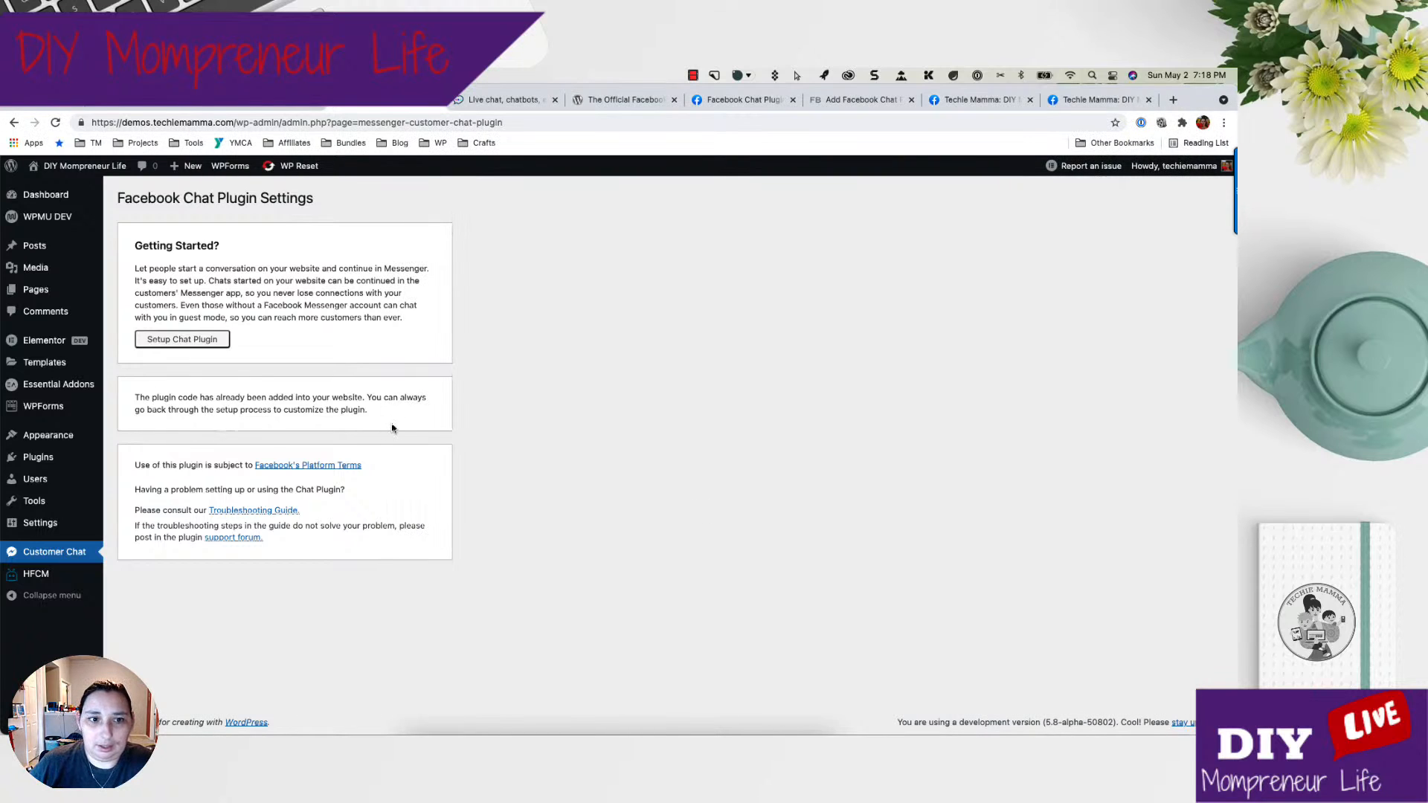
View the demo site's home page and examine the account and more-options menus of its Facebook chat box.
left_click(88, 167)
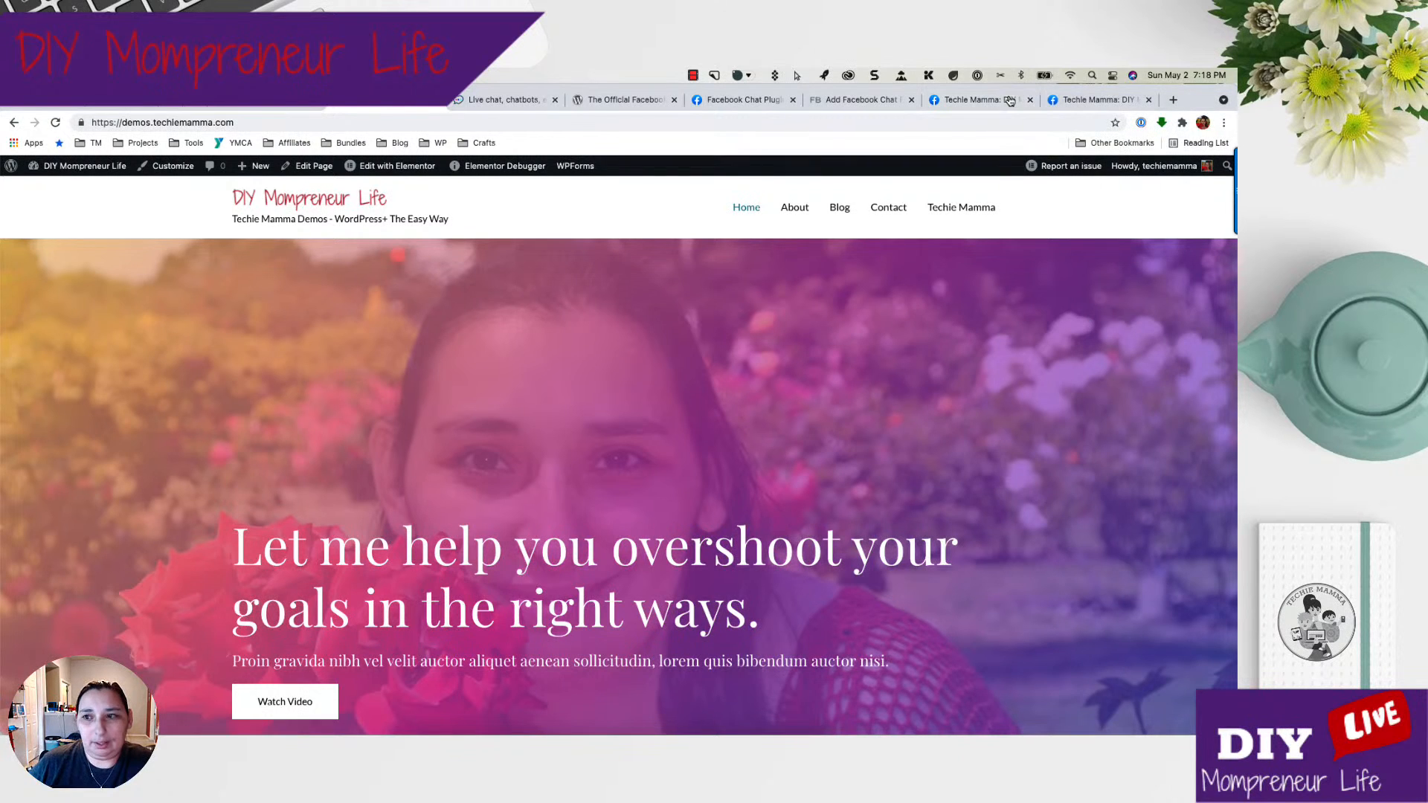
scroll(1039, 437, "down", 3)
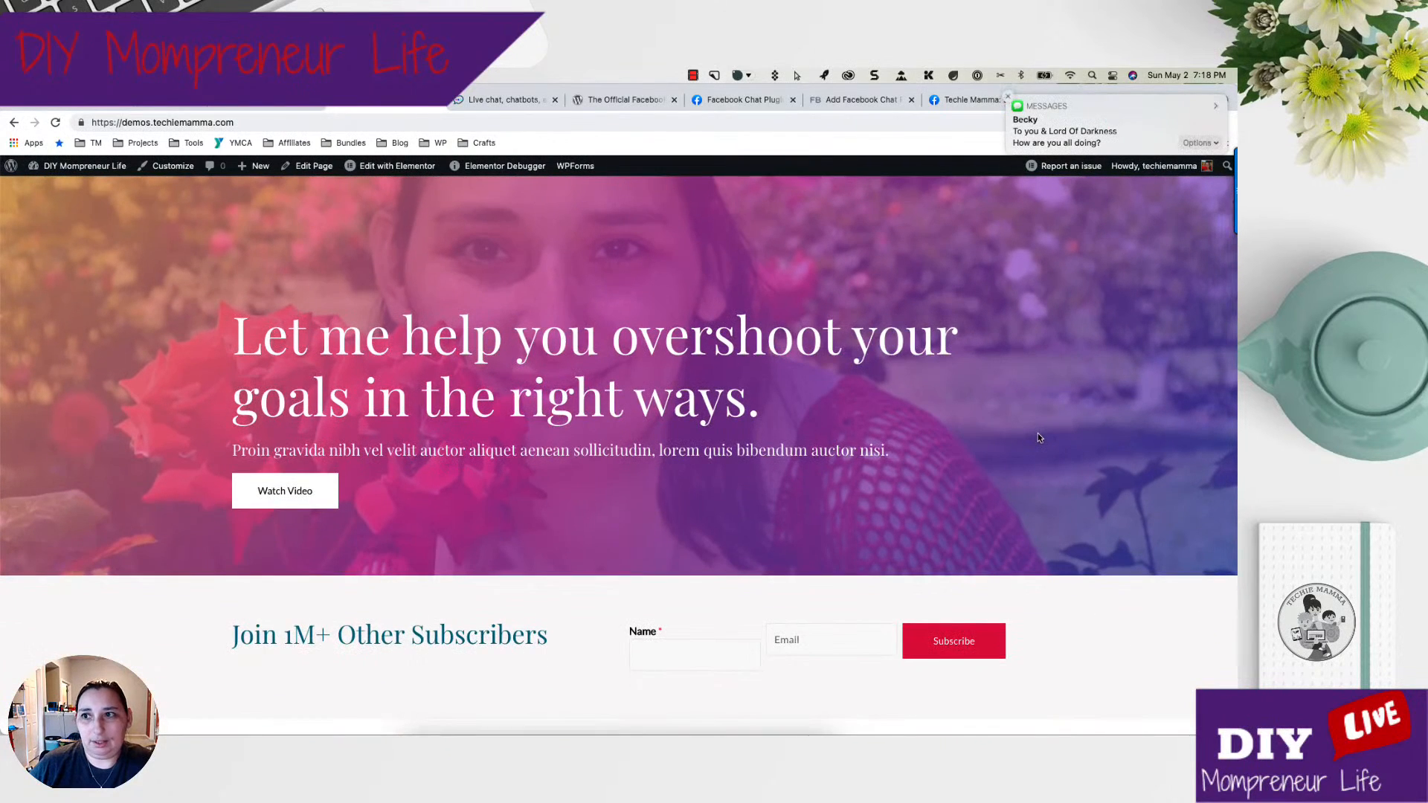
left_click(1200, 143)
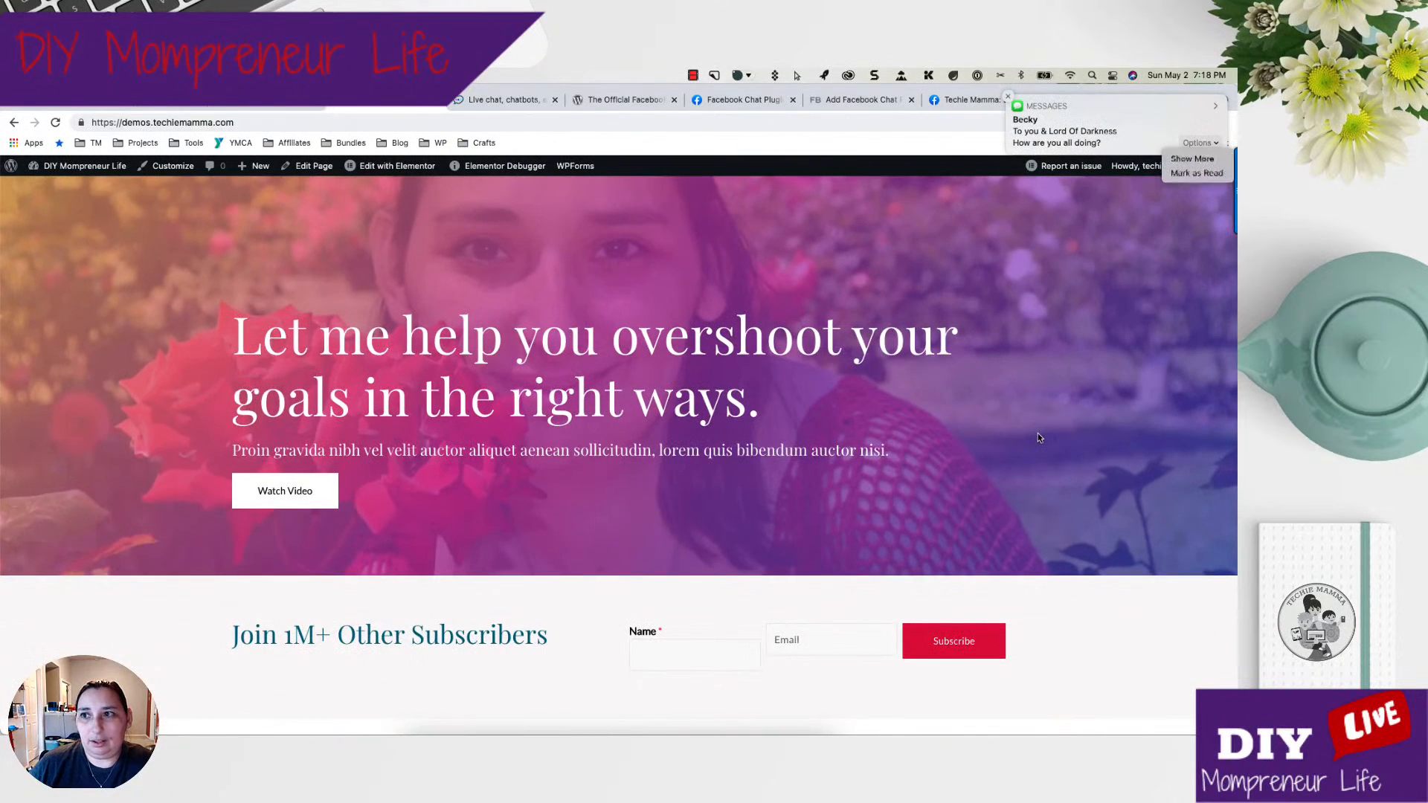
left_click(1205, 145)
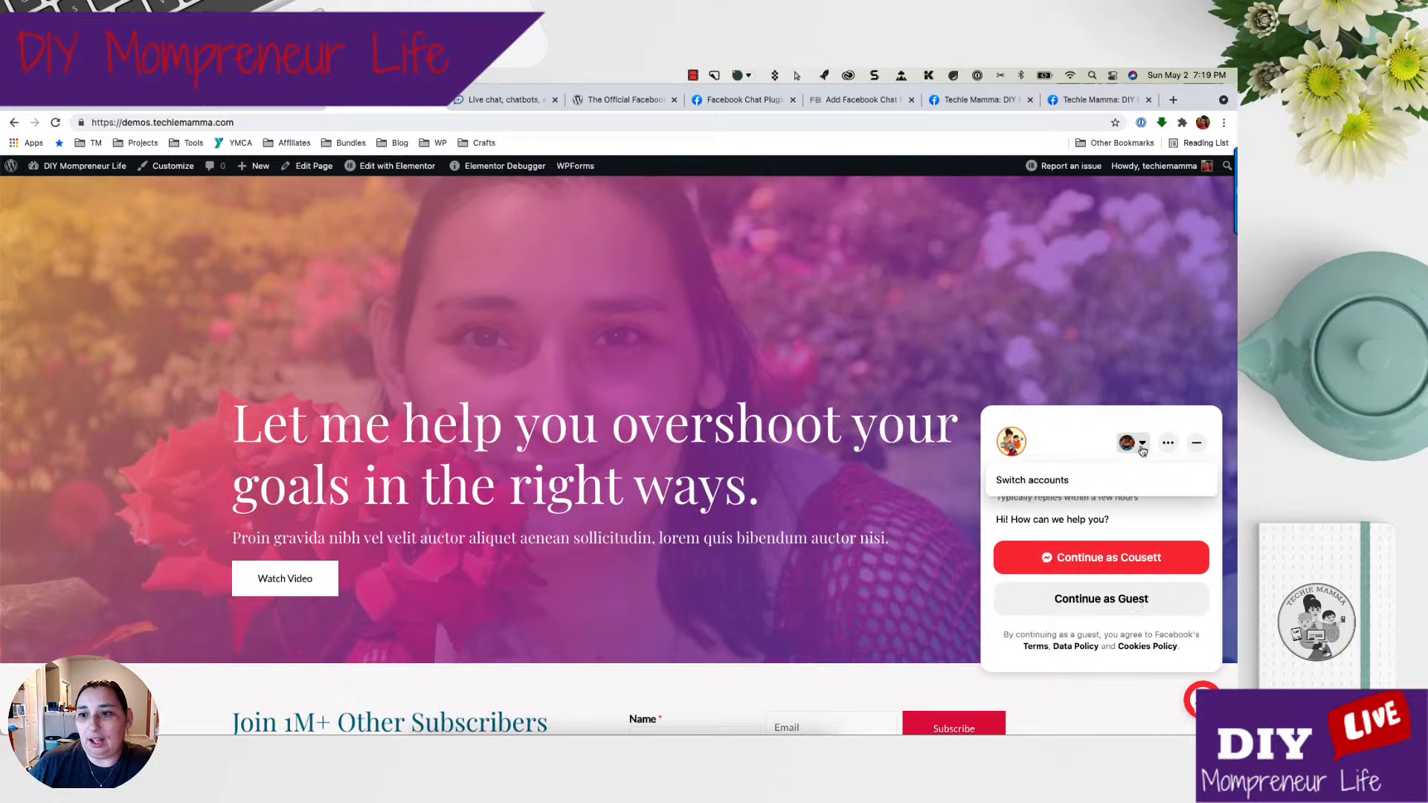
left_click(1169, 444)
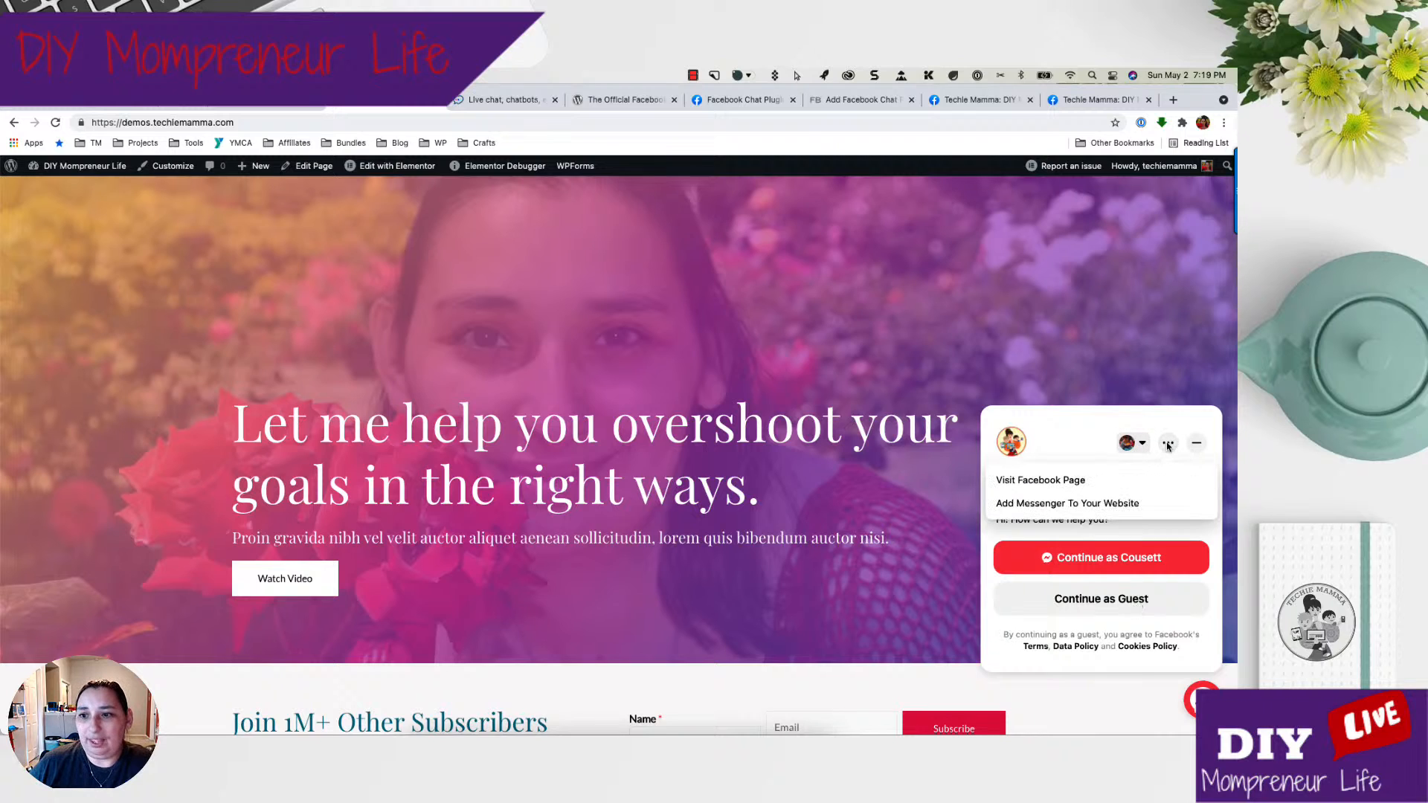
left_click(1080, 436)
left_click(1168, 443)
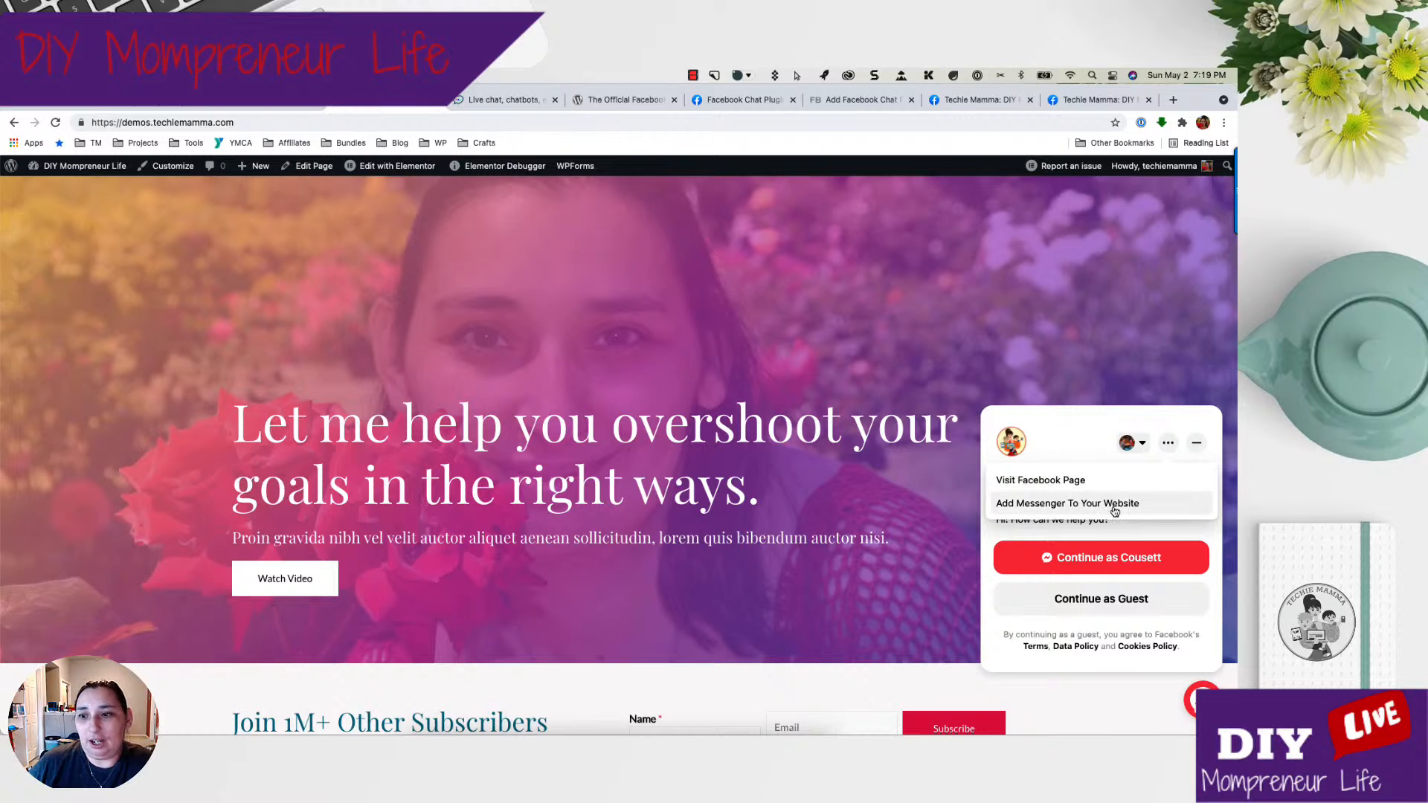
left_click(1195, 423)
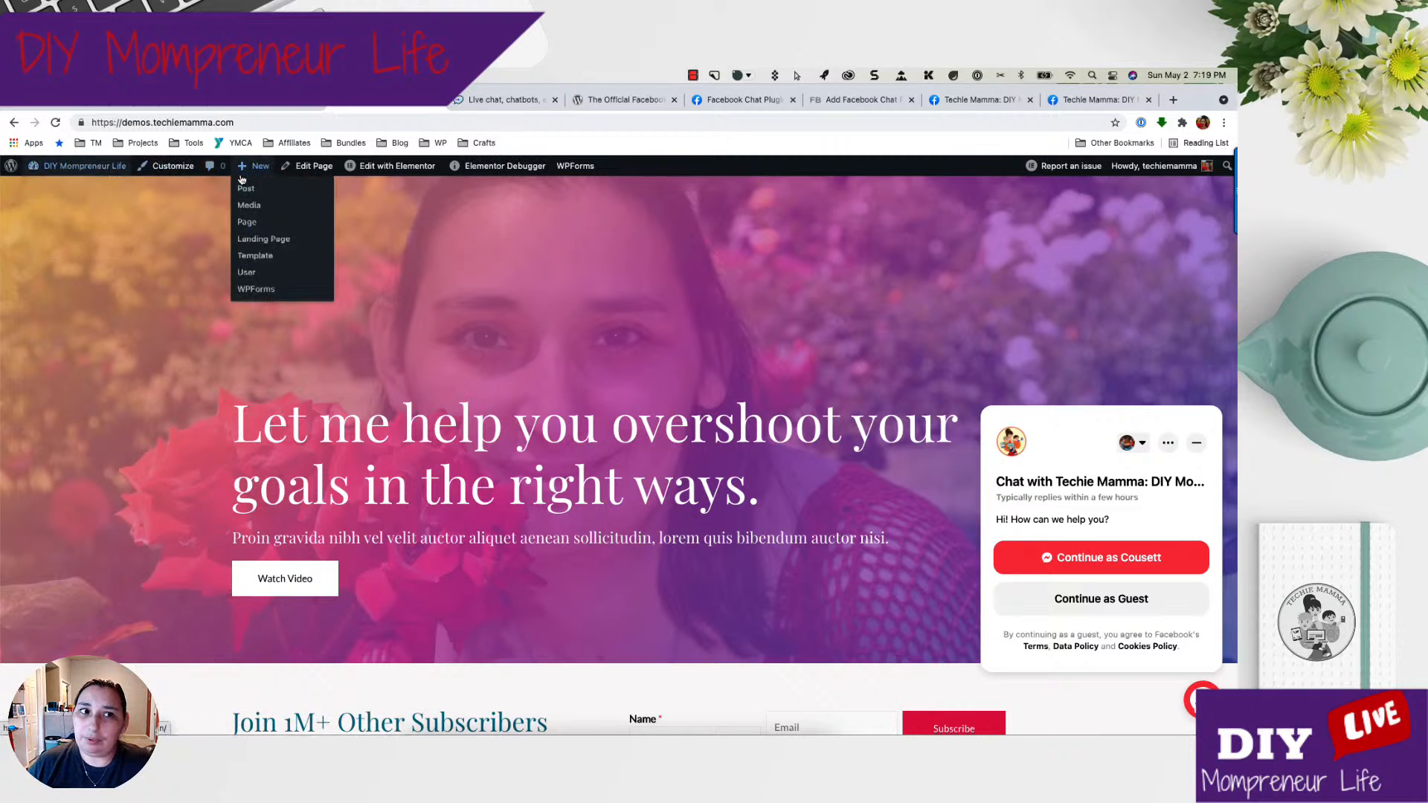
Return to the site's WordPress dashboard and quit the Messages app.
left_click(58, 171)
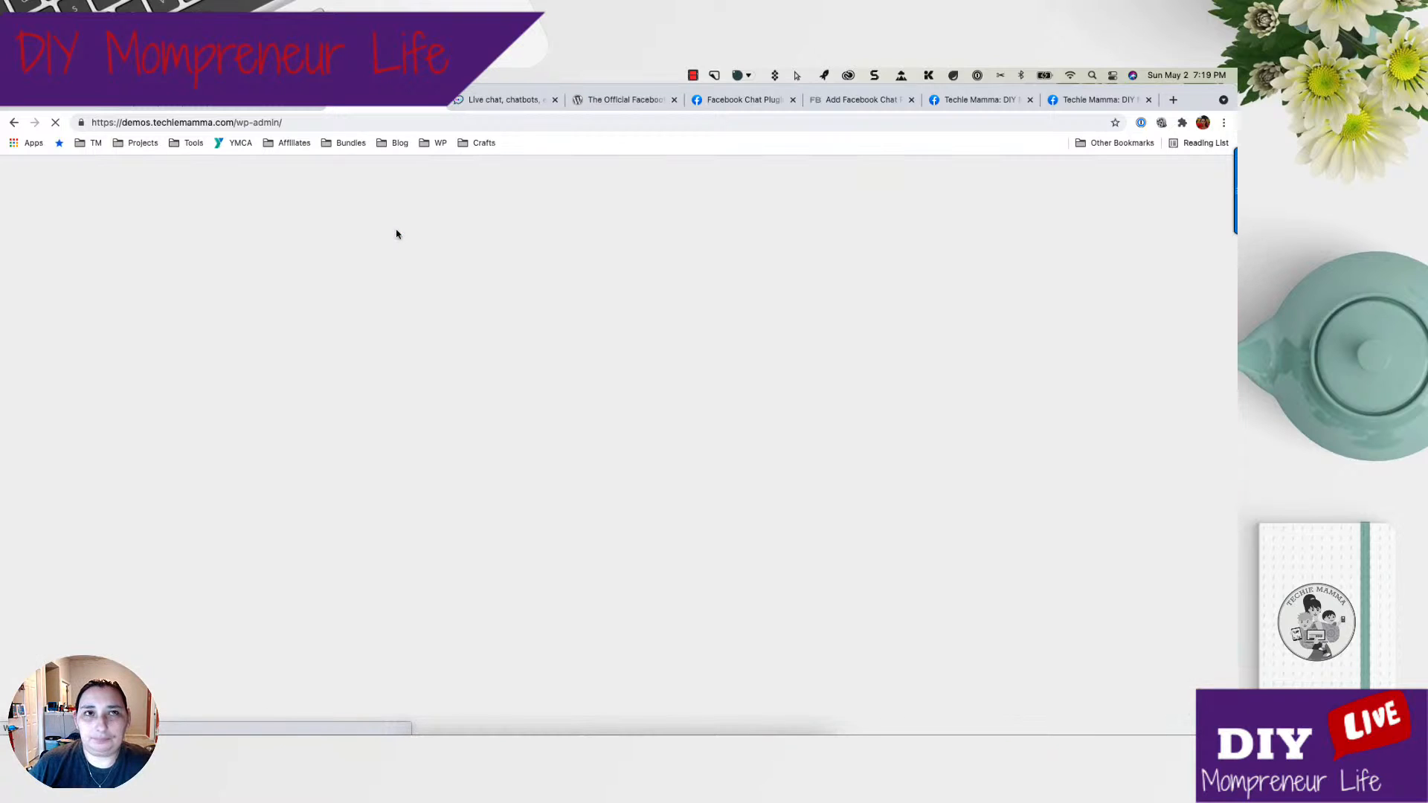
right_click(476, 734)
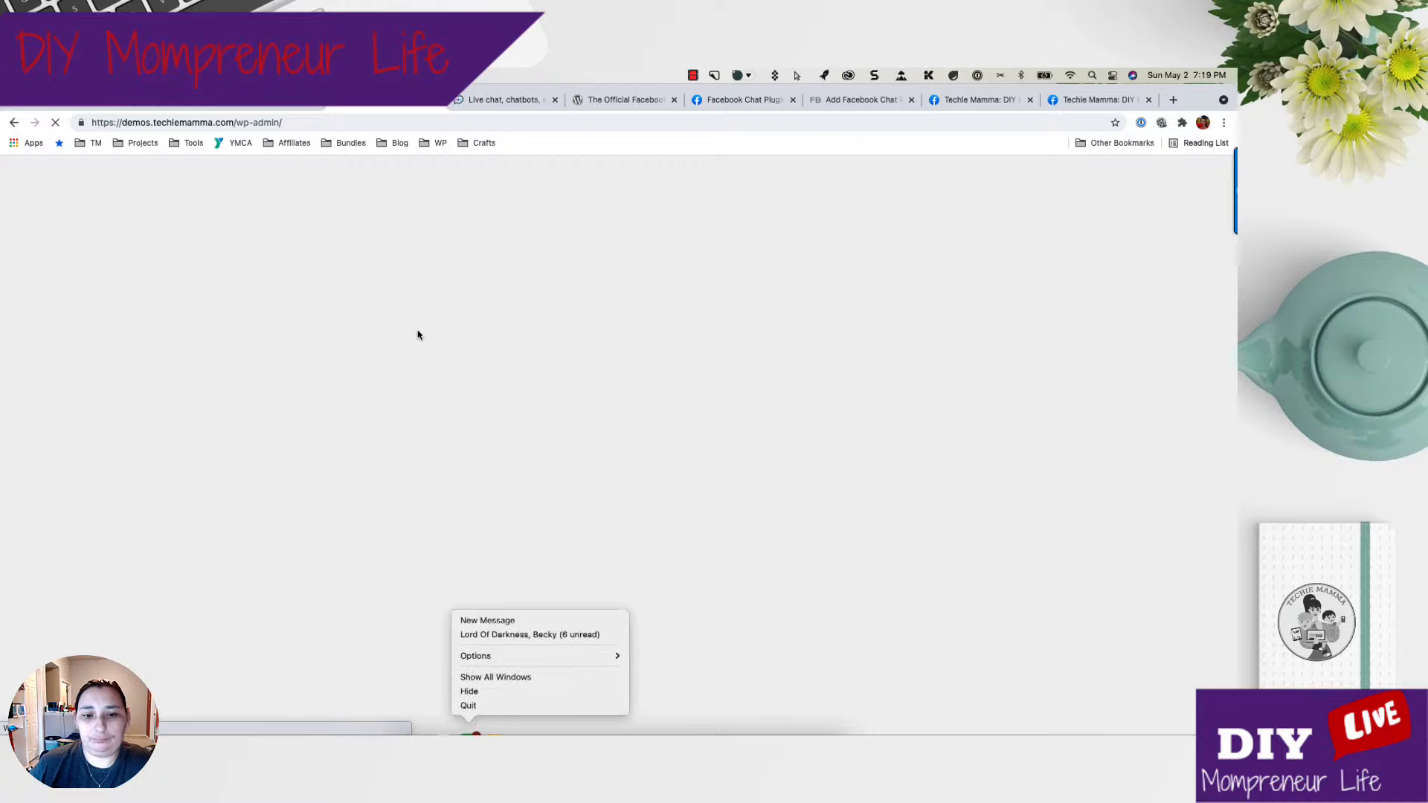
left_click(476, 705)
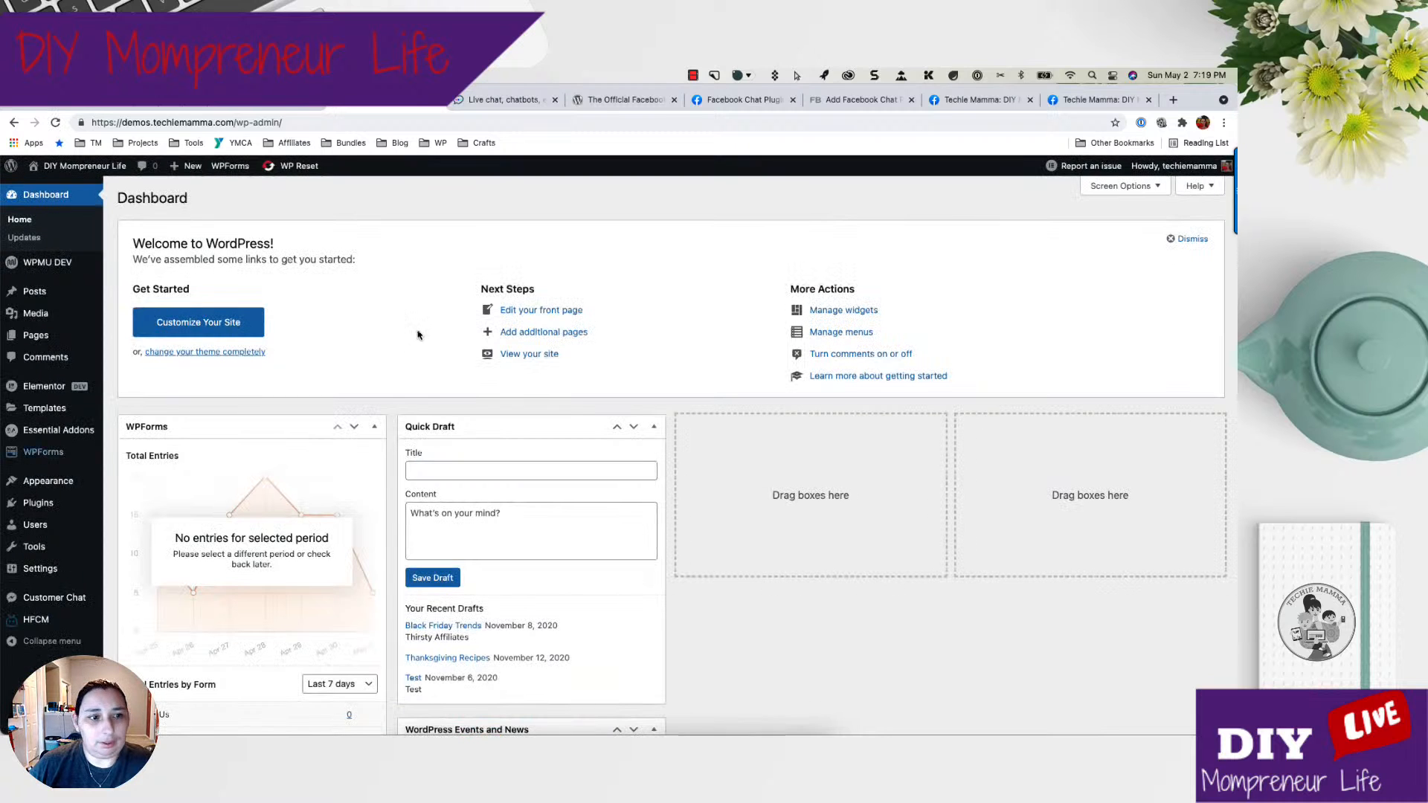
Find The Official Facebook Chat Plugin among the installed plugins and deactivate it.
left_click(51, 505)
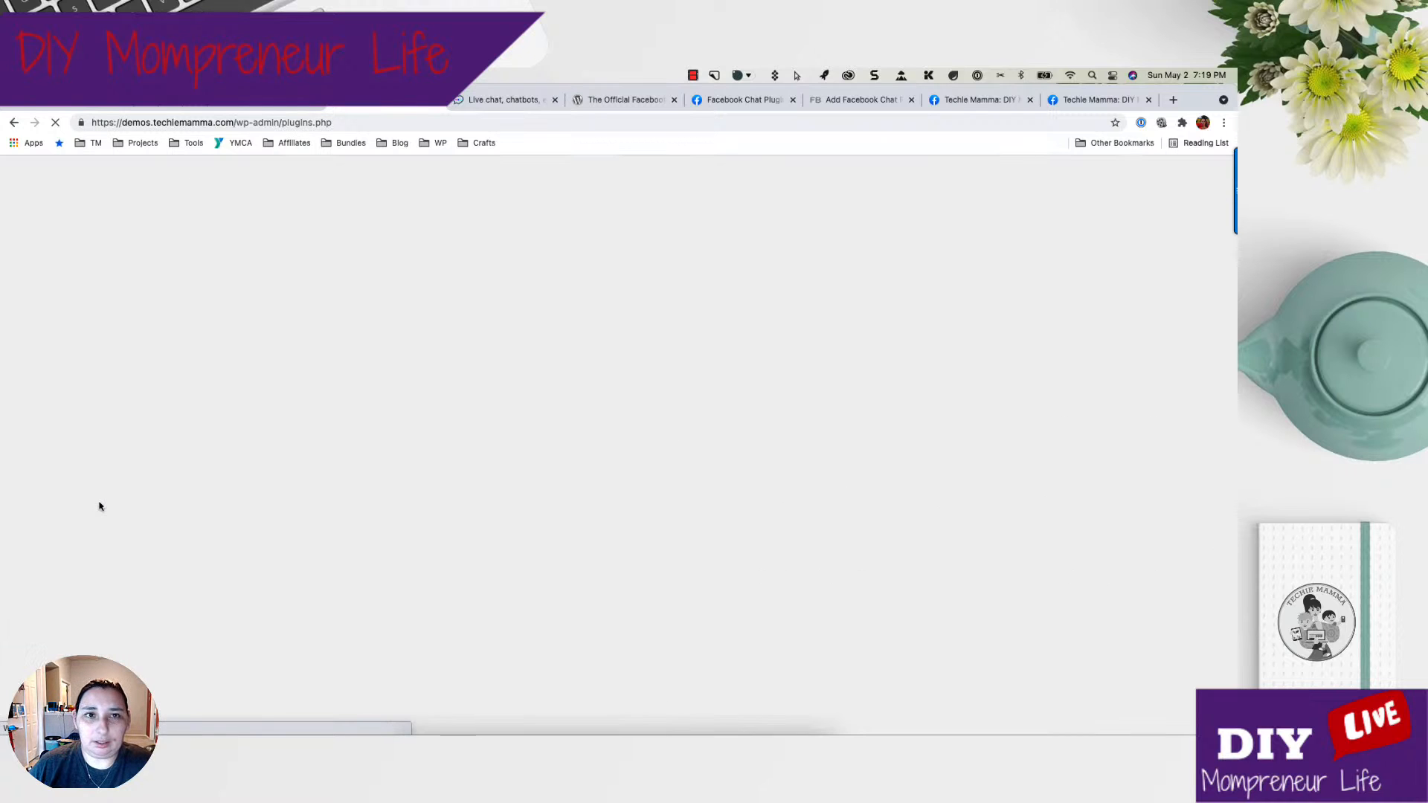
scroll(99, 506, "down", 15)
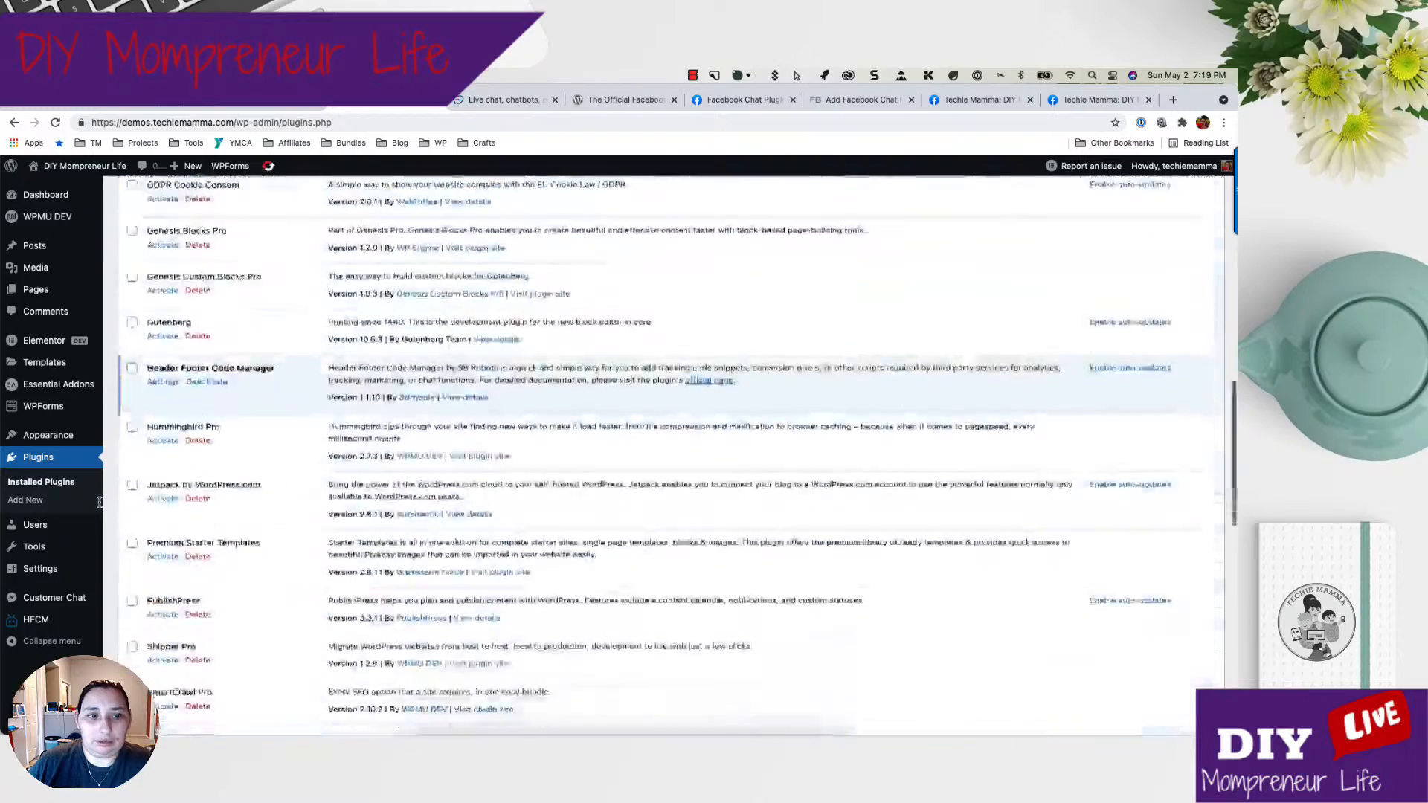
scroll(99, 506, "down", 5)
scroll(99, 503, "up", 3)
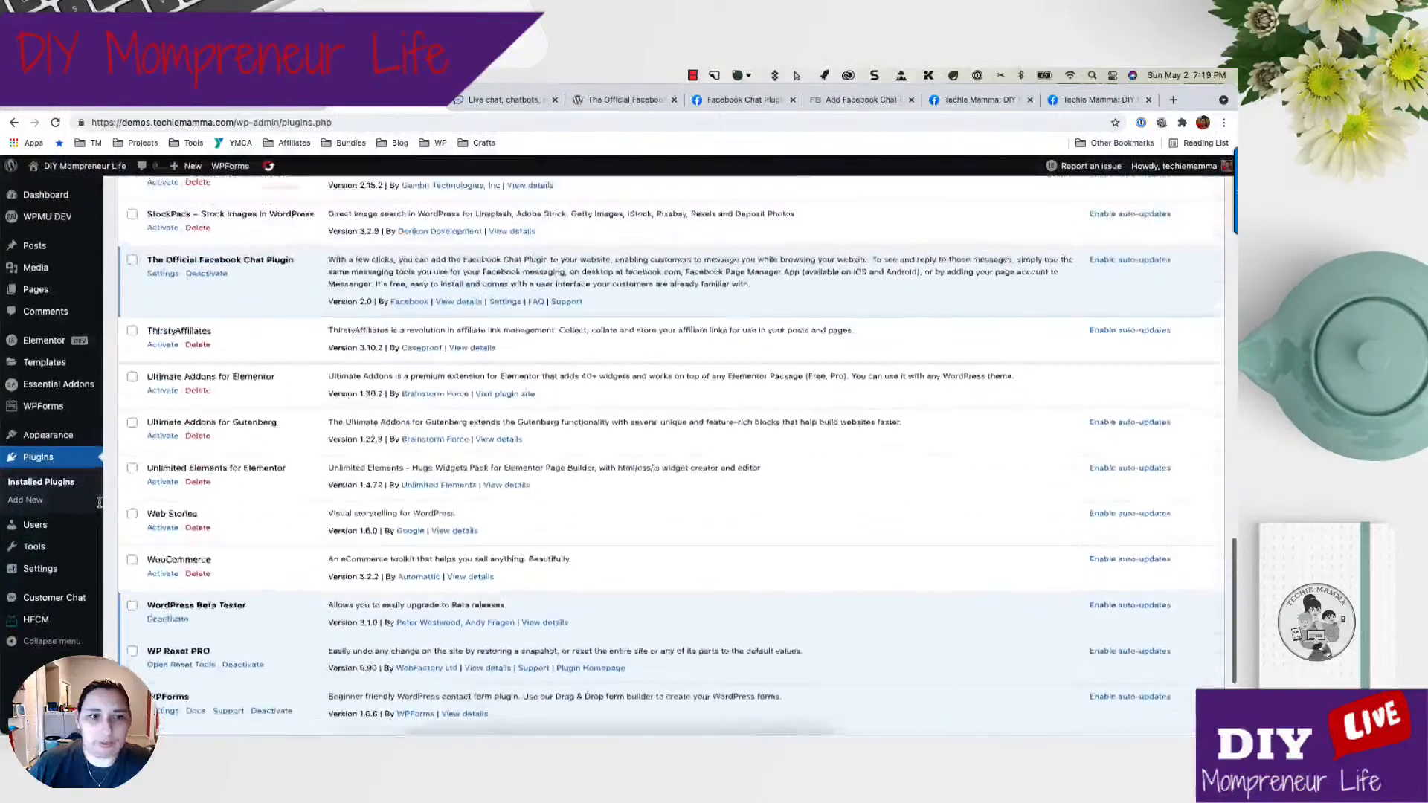
left_click(212, 295)
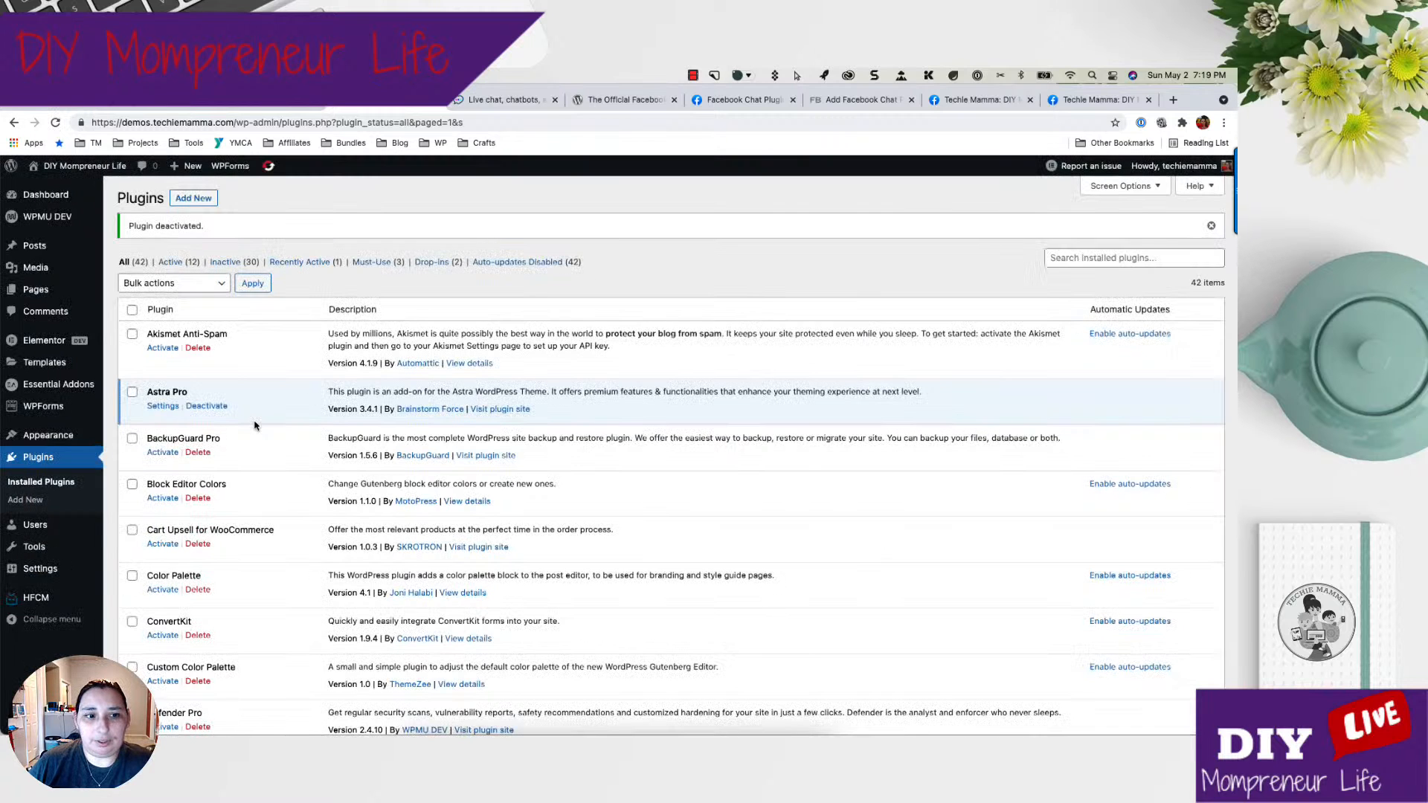
Find Header Footer Code Manager among the installed plugins and open its settings with the snippet list.
scroll(255, 426, "down", 2)
mouse_move(30, 604)
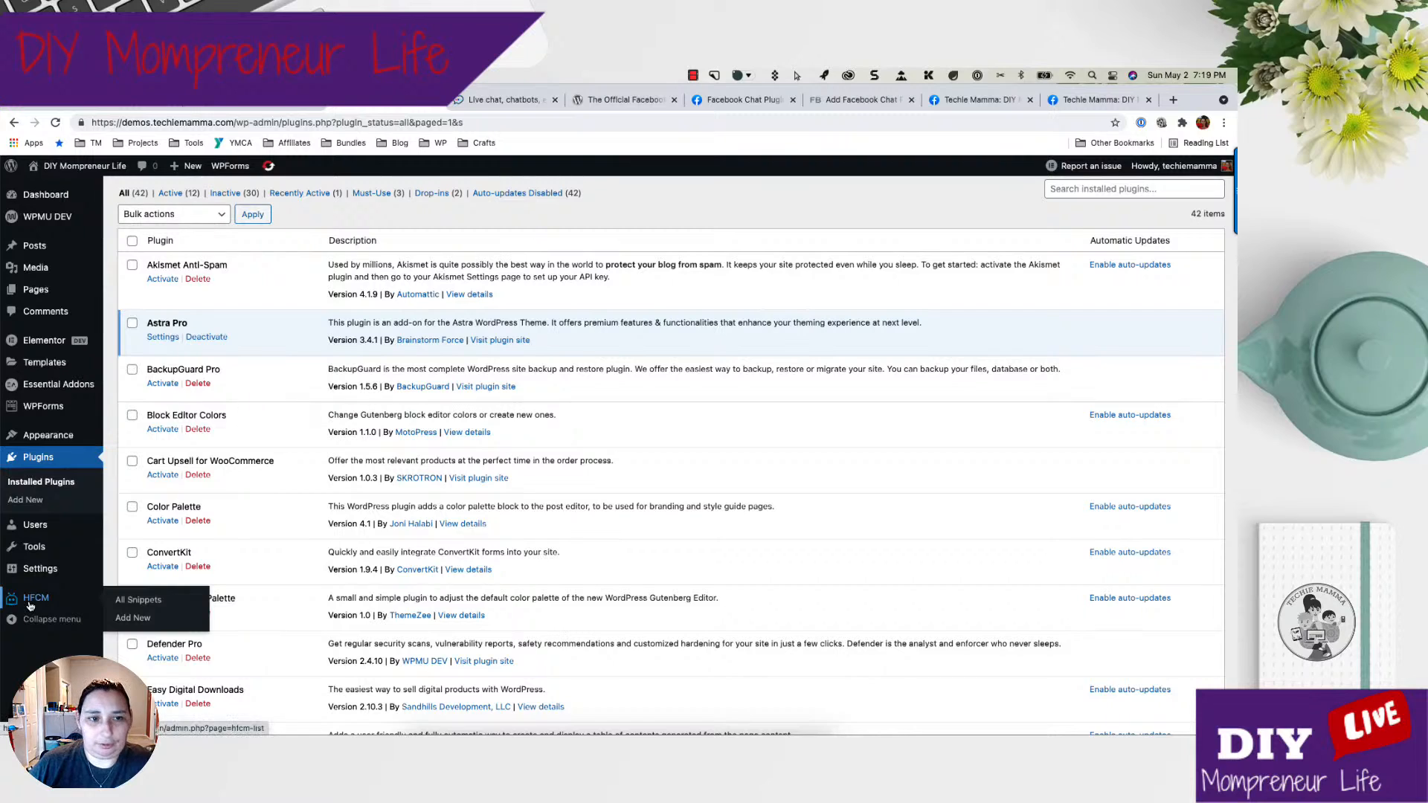
scroll(29, 604, "up", 2)
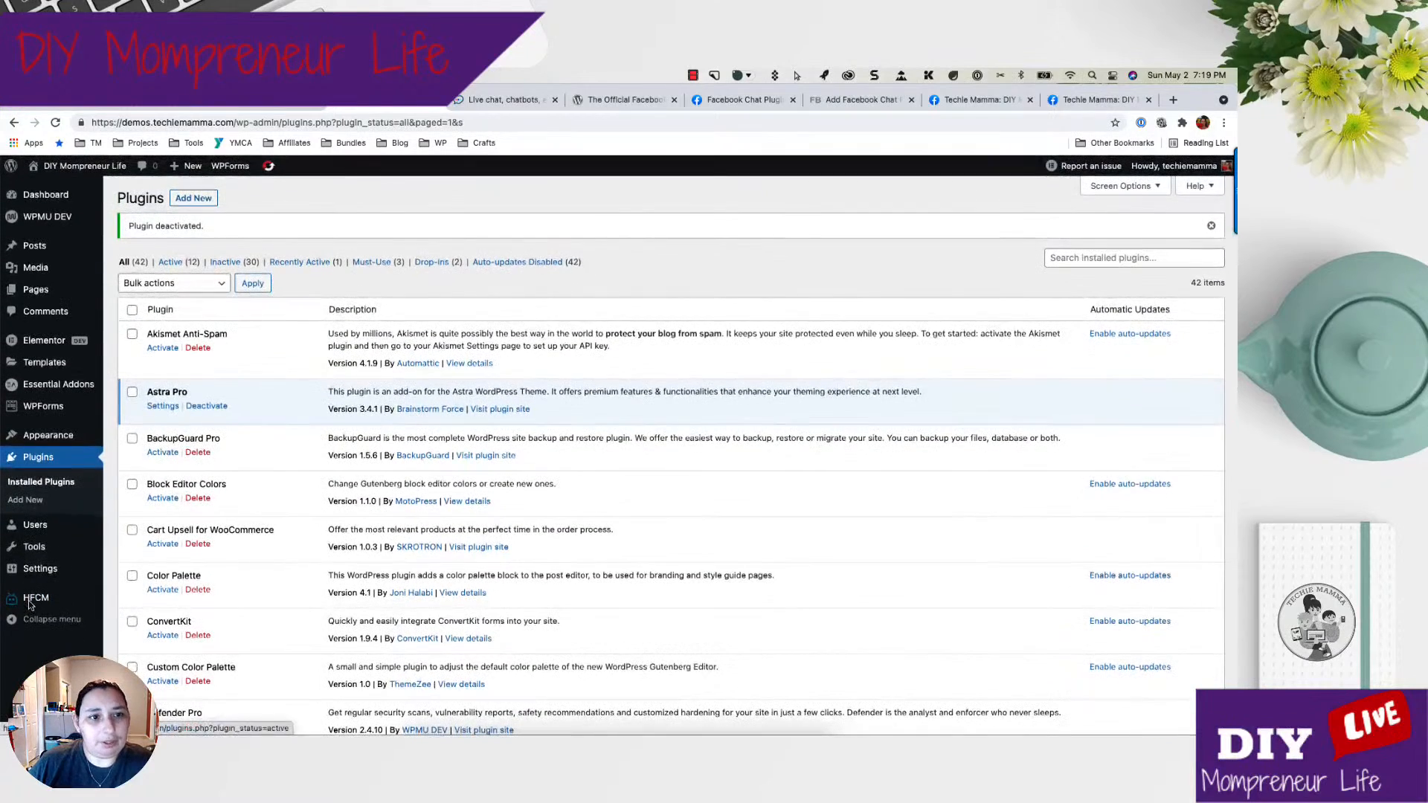
scroll(28, 604, "down", 8)
scroll(28, 600, "down", 13)
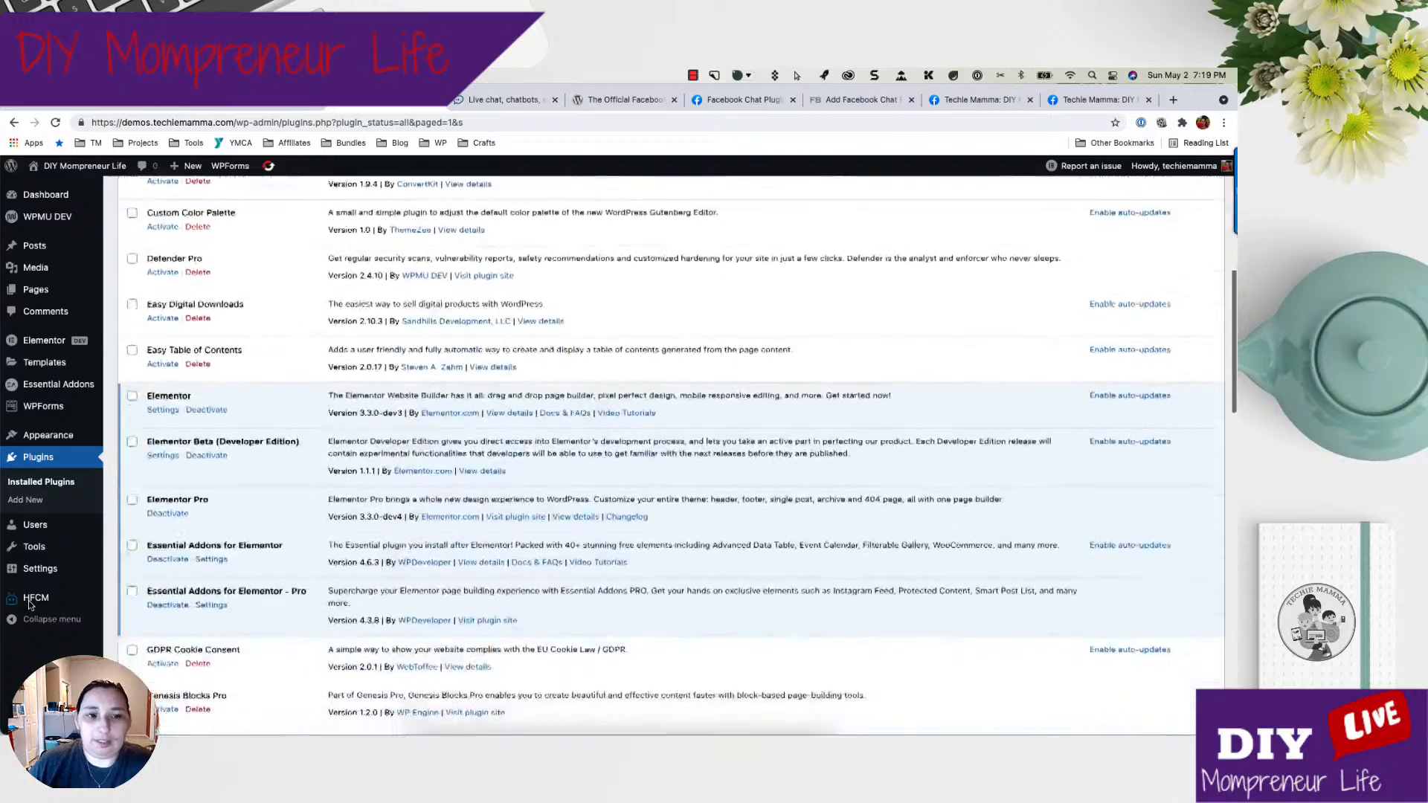
scroll(215, 569, "down", 2)
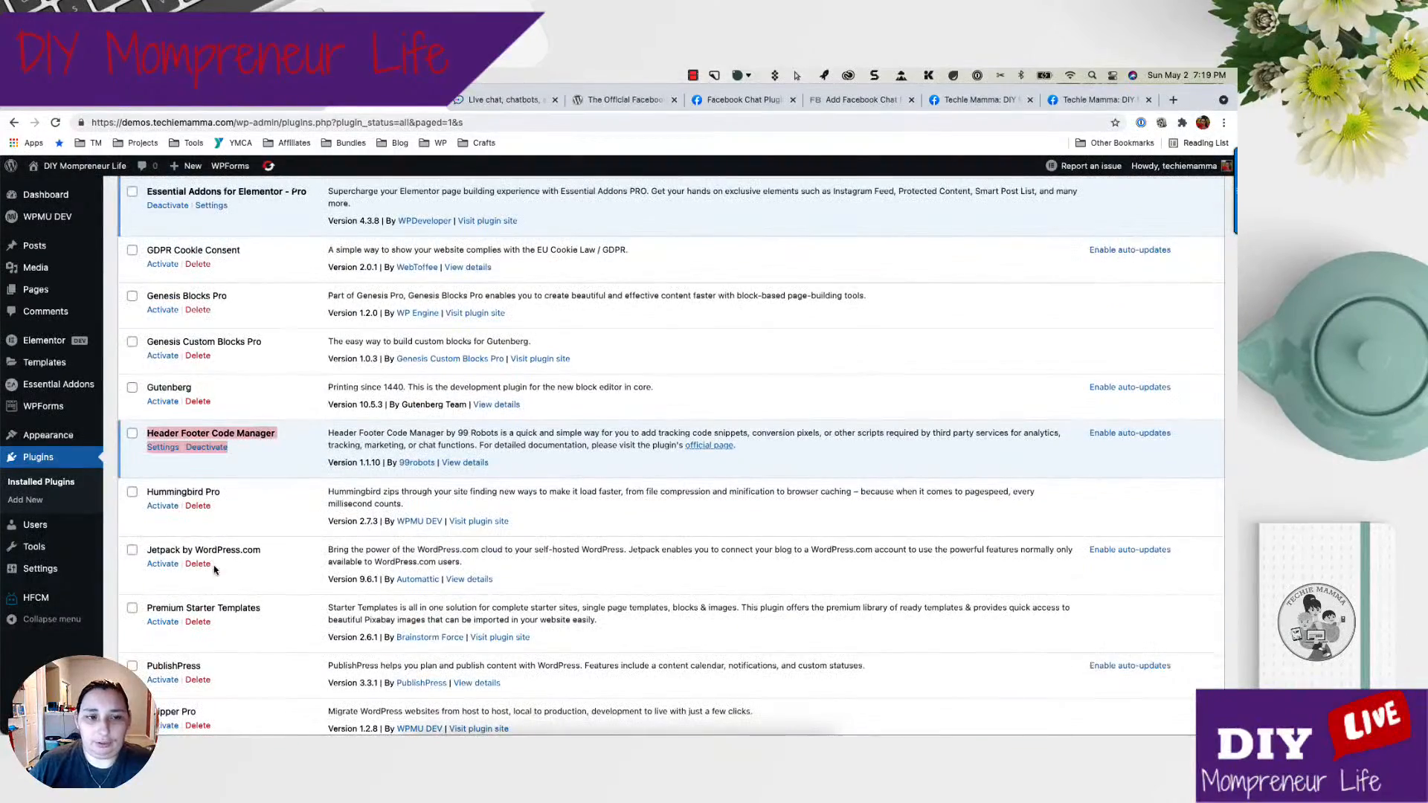
left_click(215, 570)
left_click(163, 447)
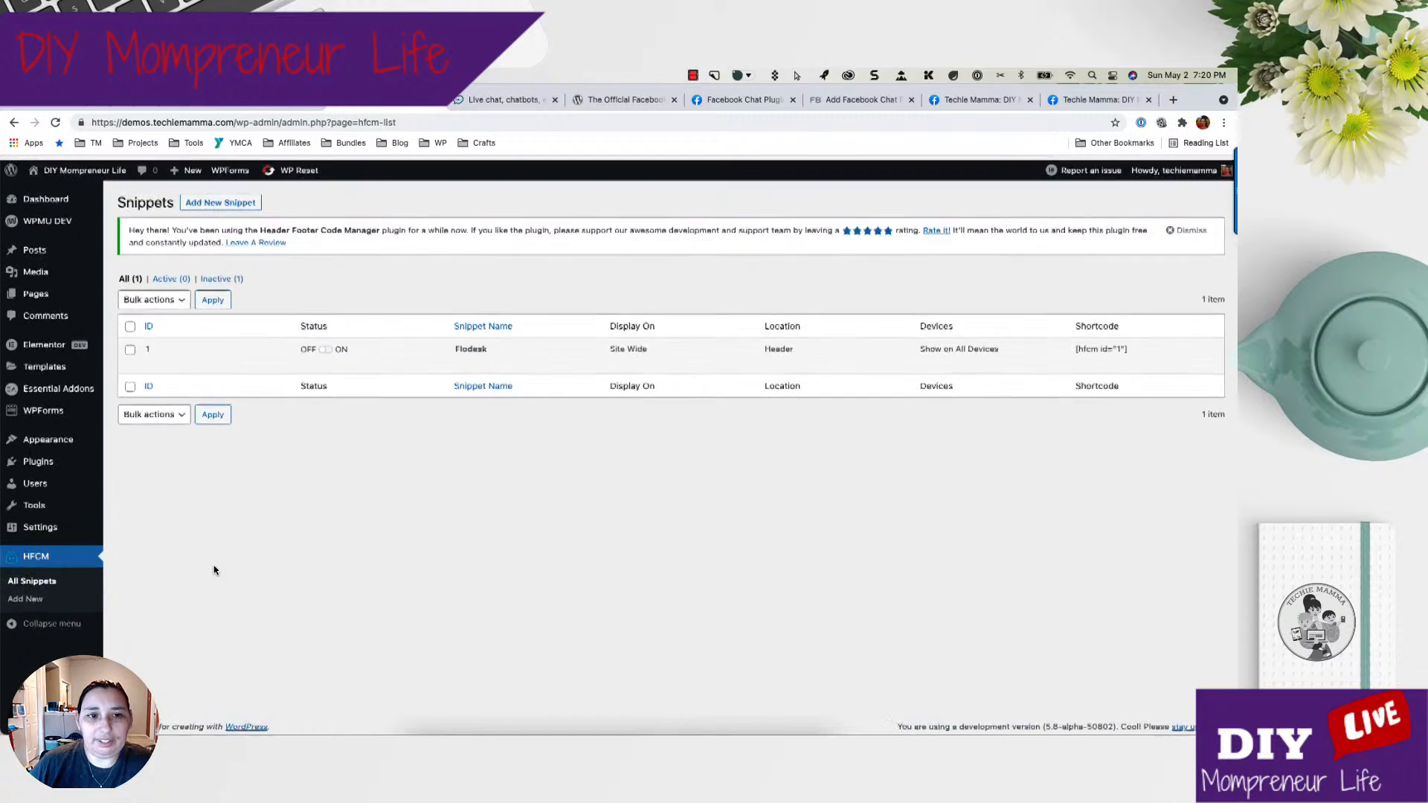
Start a new snippet in Header Footer Code Manager and name it "Facebook Chat".
double_click(497, 348)
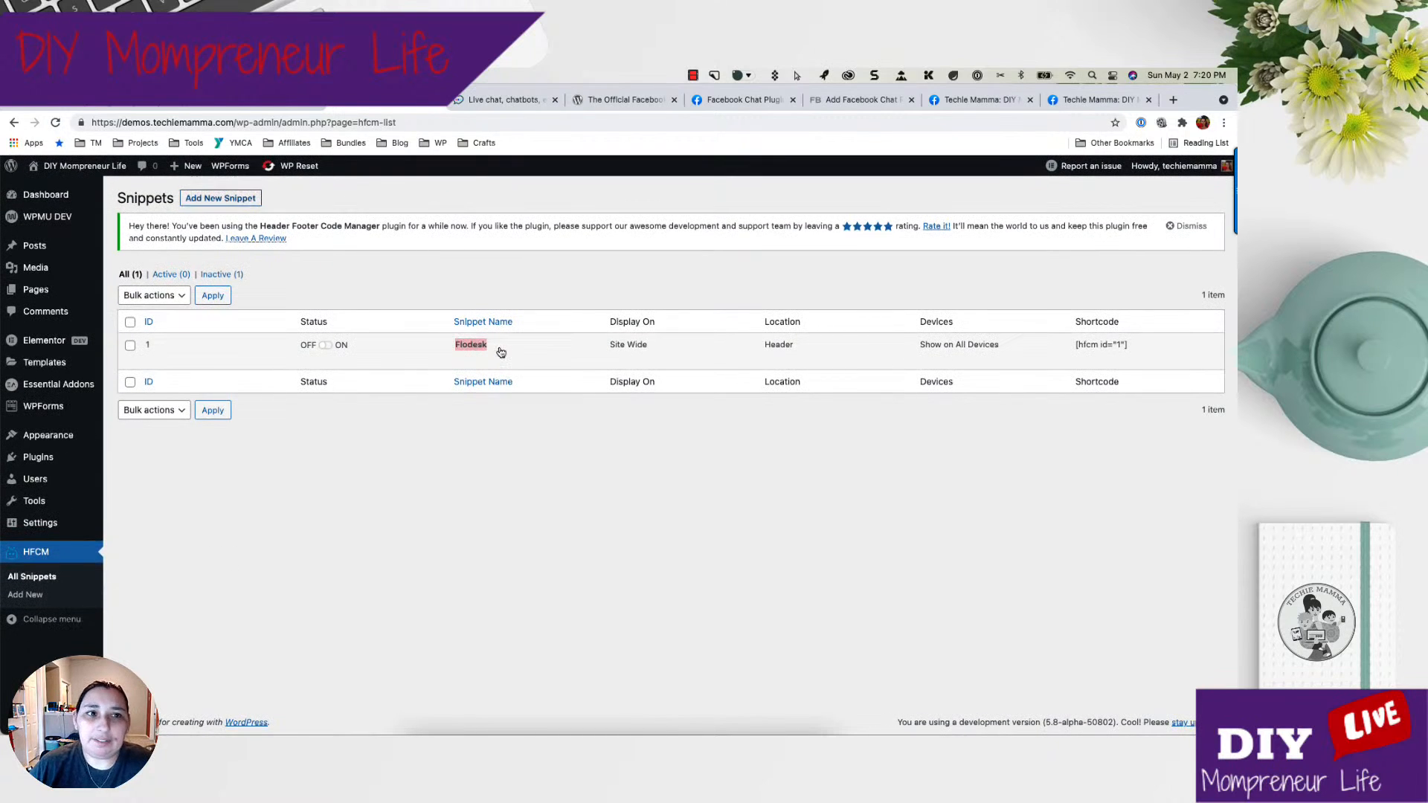
left_click(225, 199)
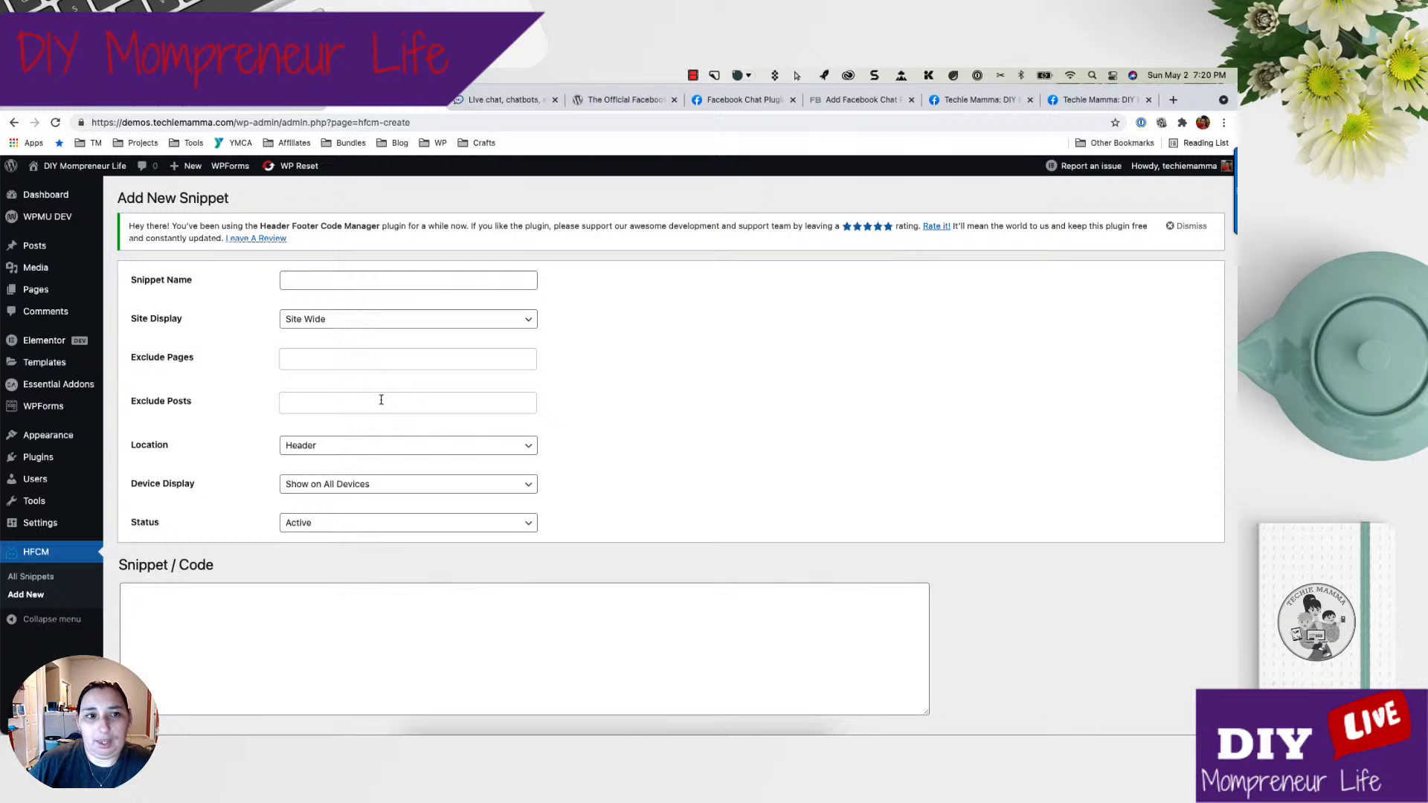
left_click(315, 279)
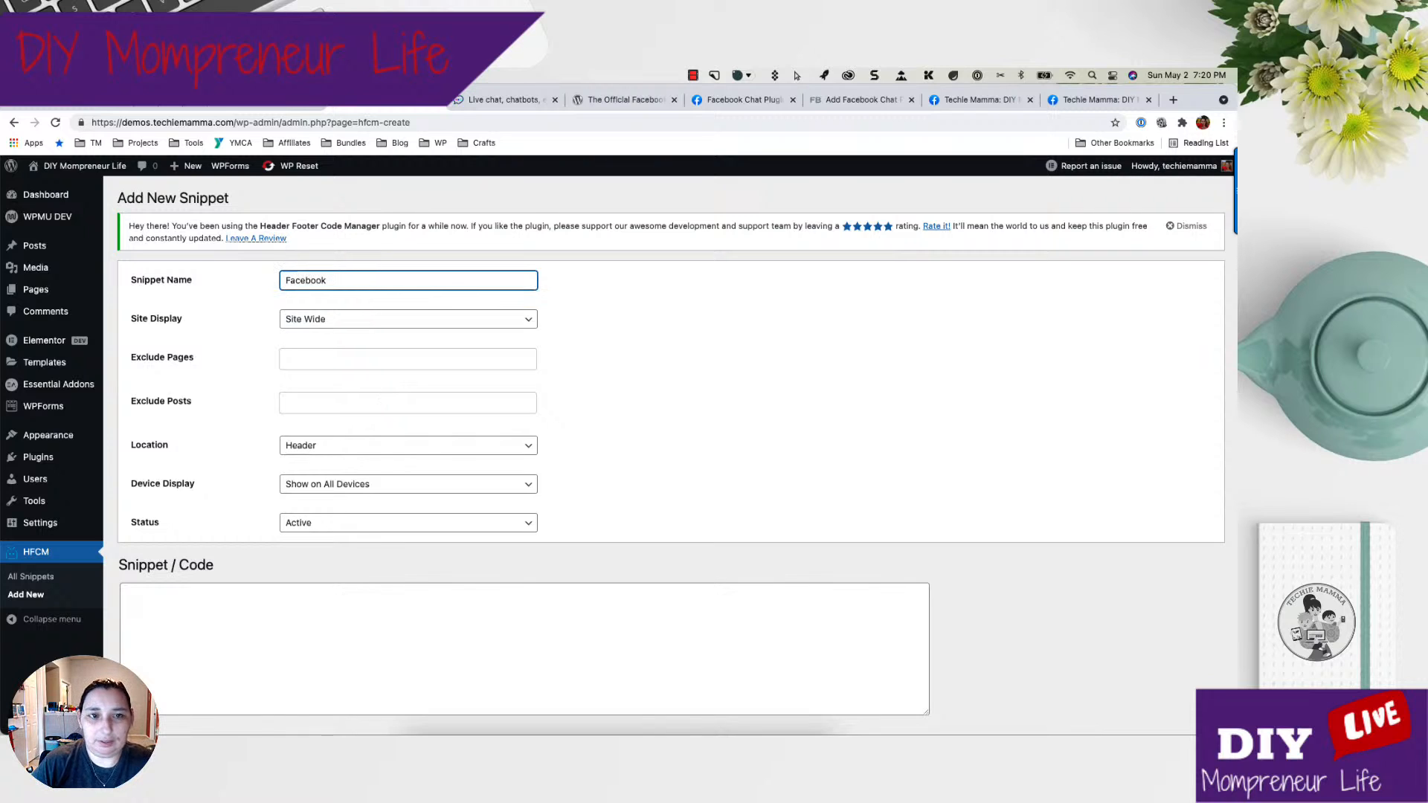
Set the Facebook Chat snippet's site display to Specific Pages and add the Home page to its page list.
left_click(366, 317)
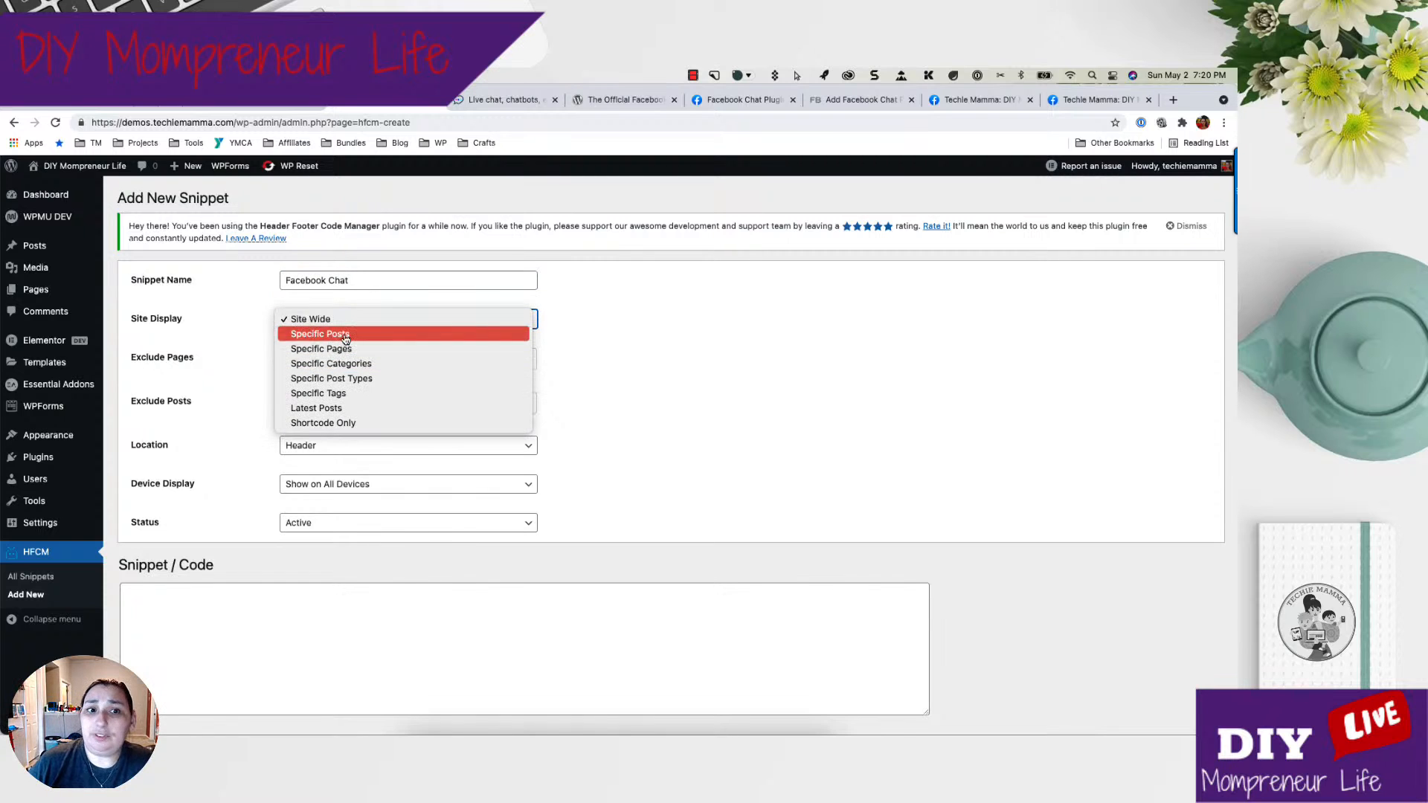
key("Down")
key("Down")
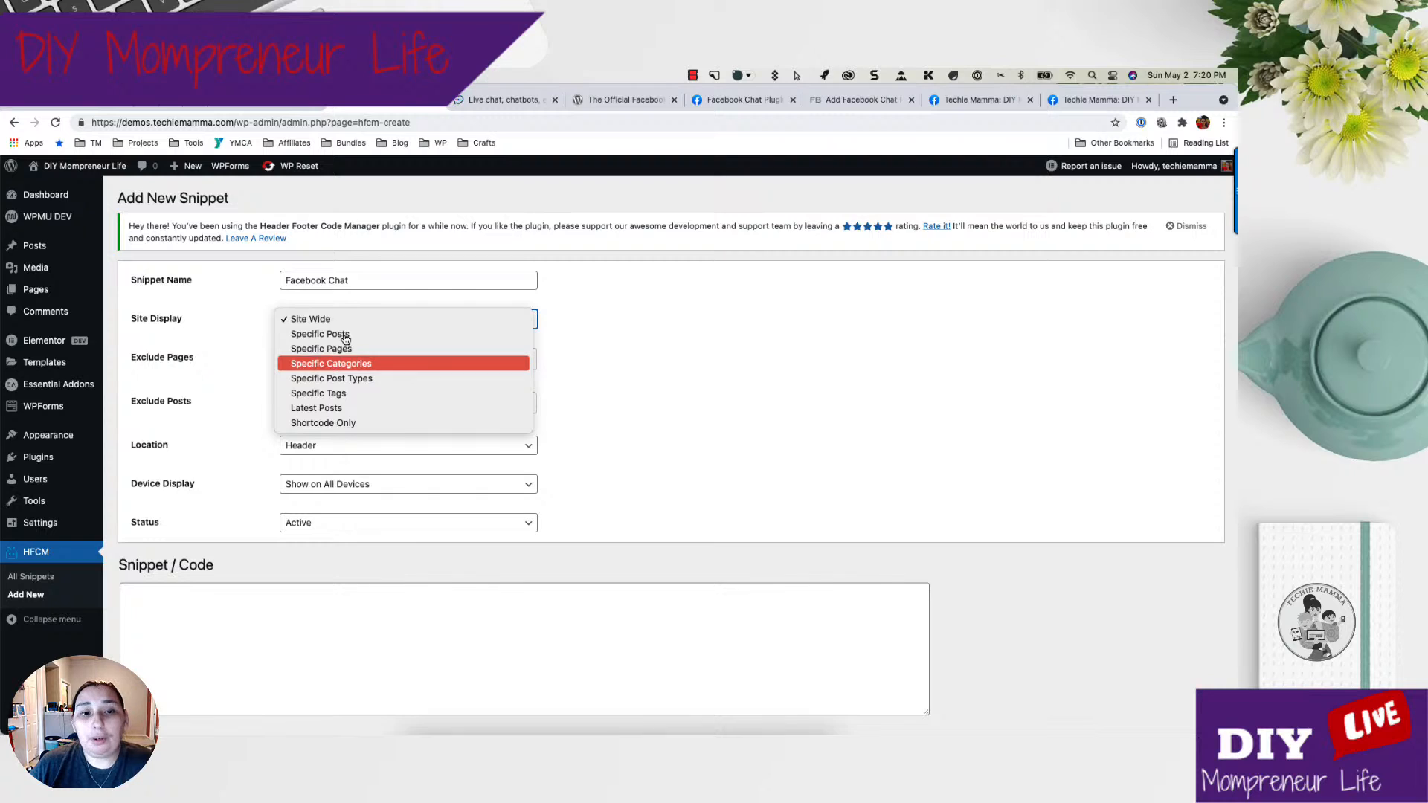
key("Up")
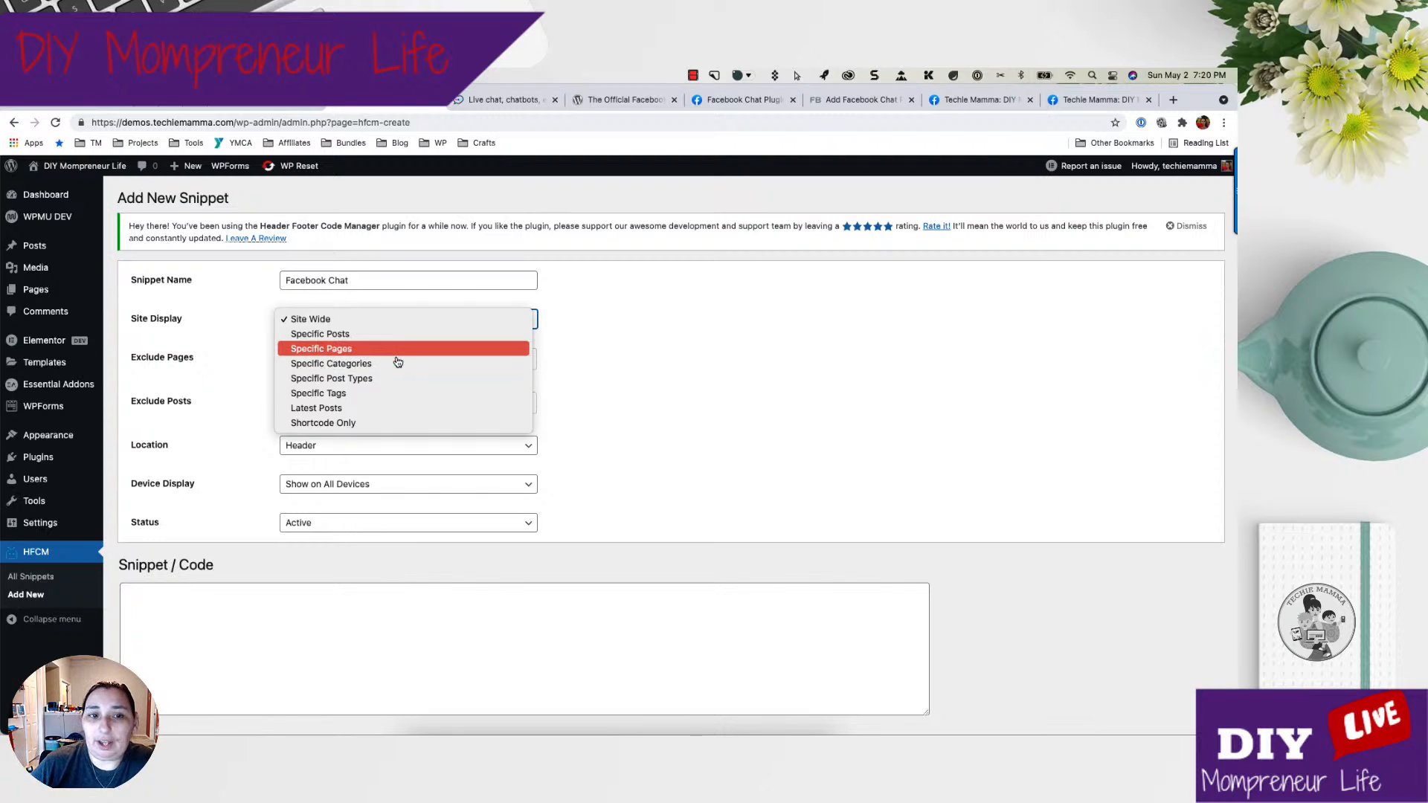
left_click(365, 352)
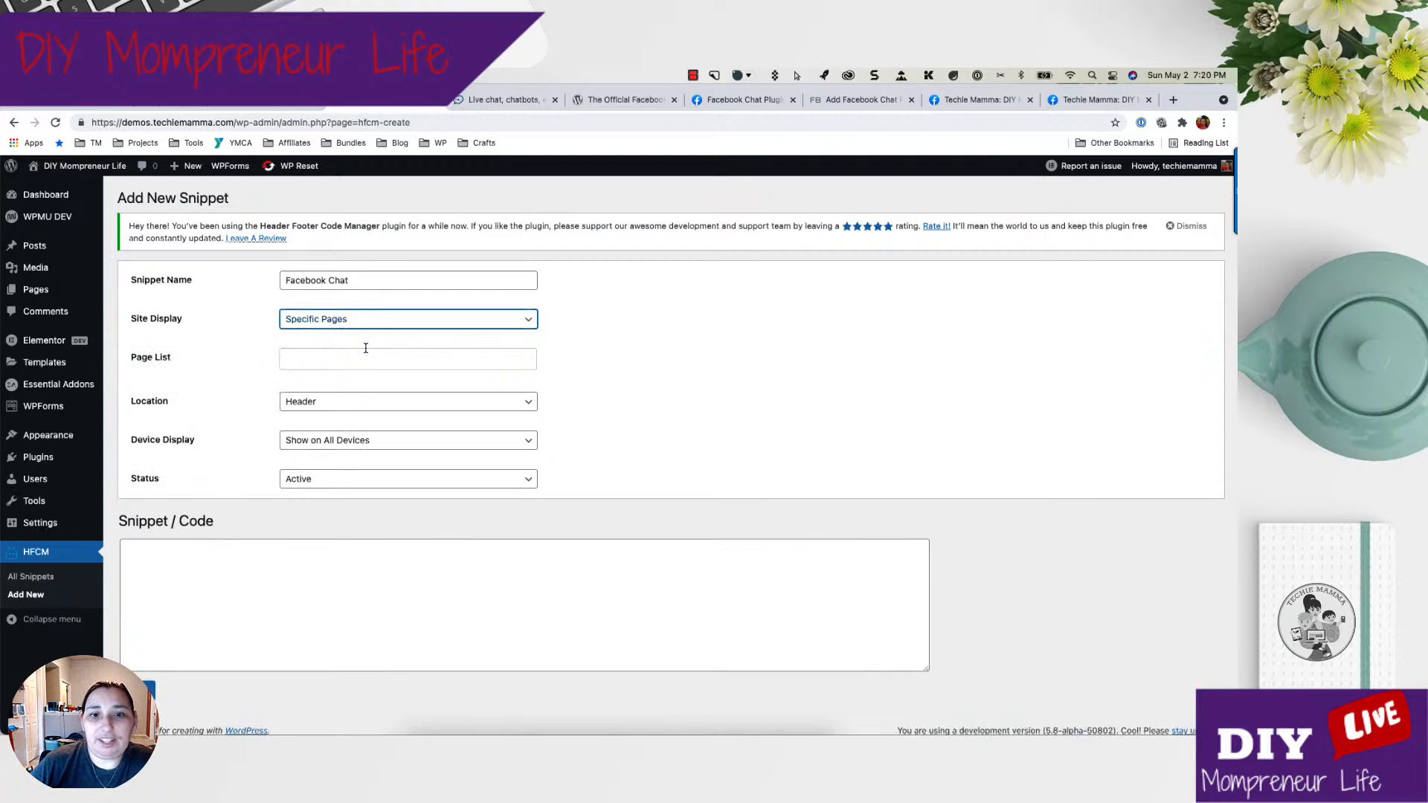
left_click(365, 358)
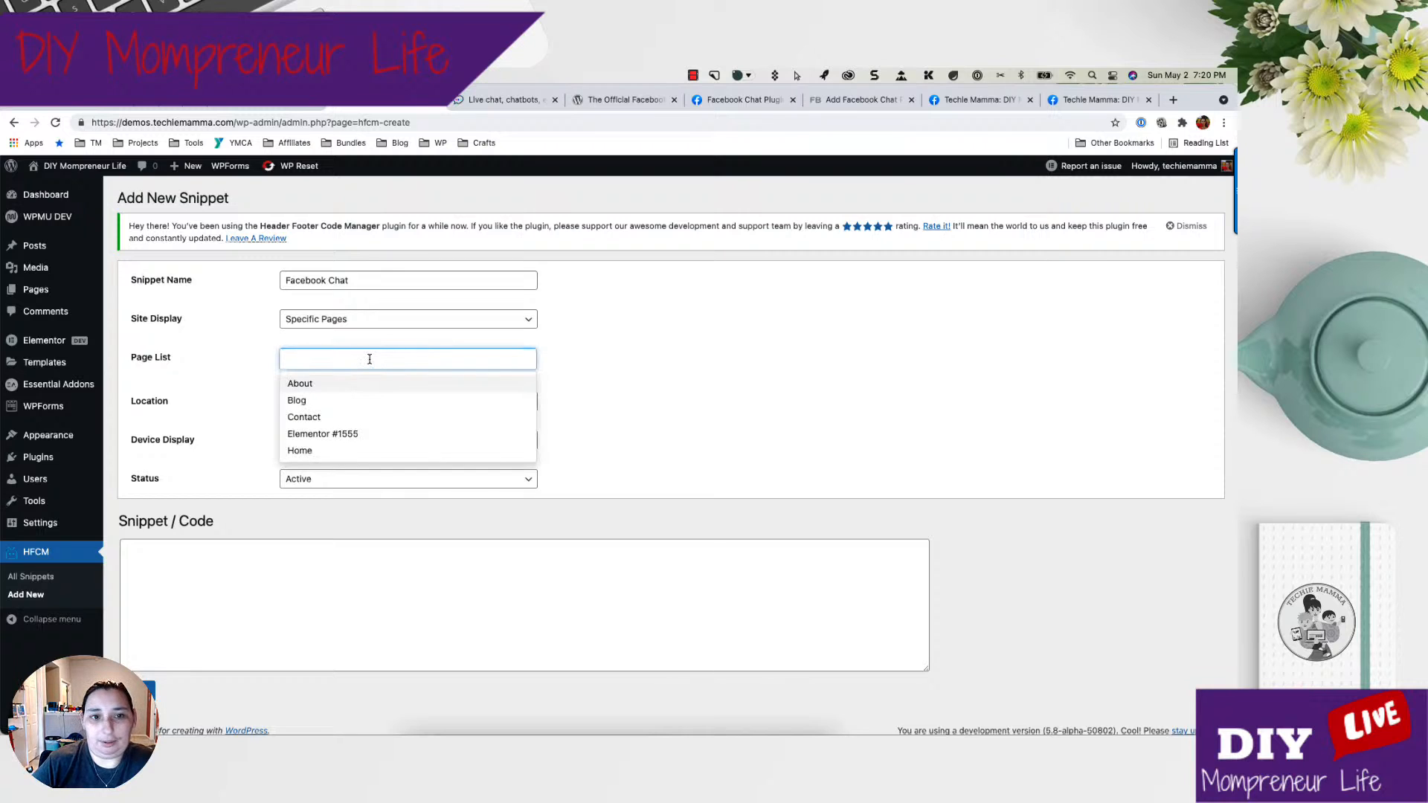
left_click(321, 450)
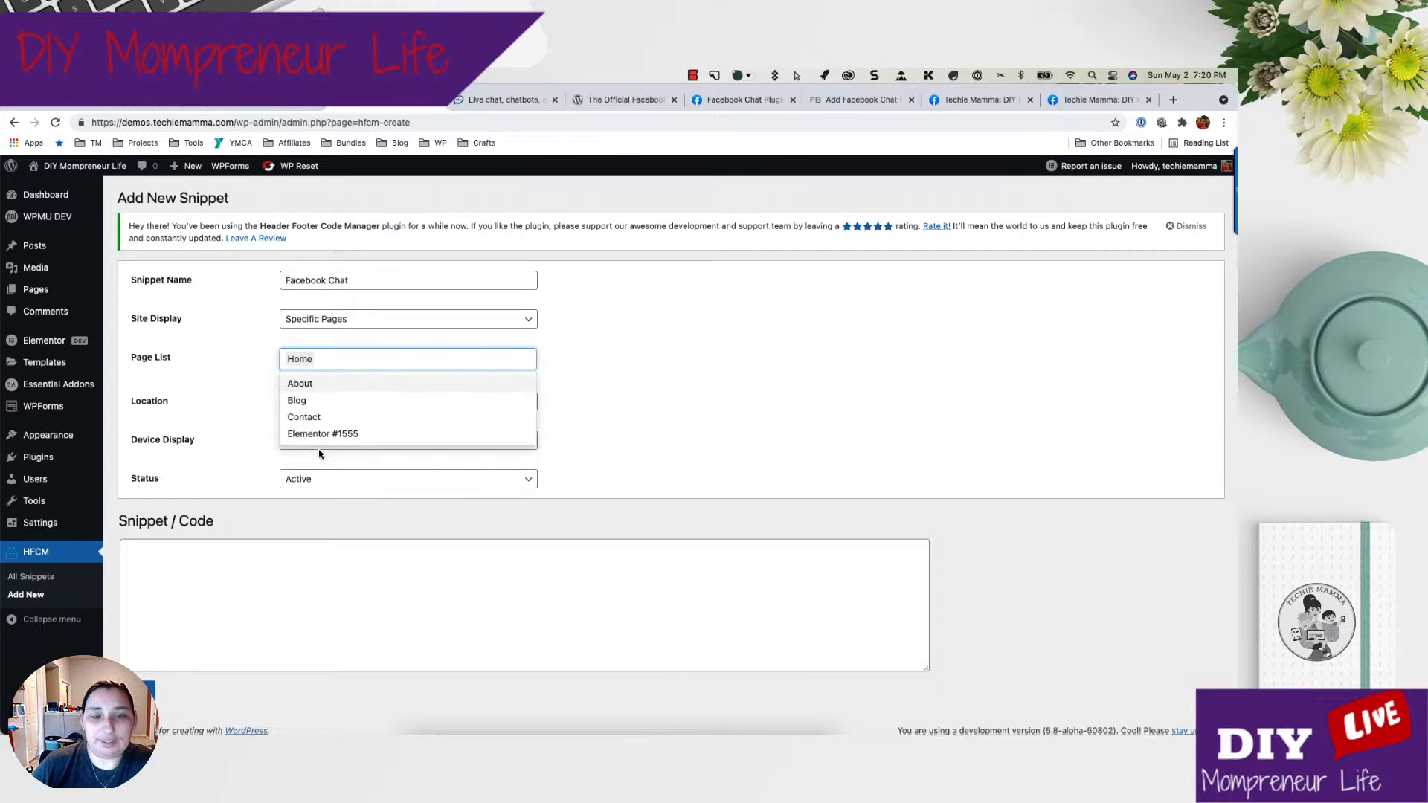
left_click(321, 455)
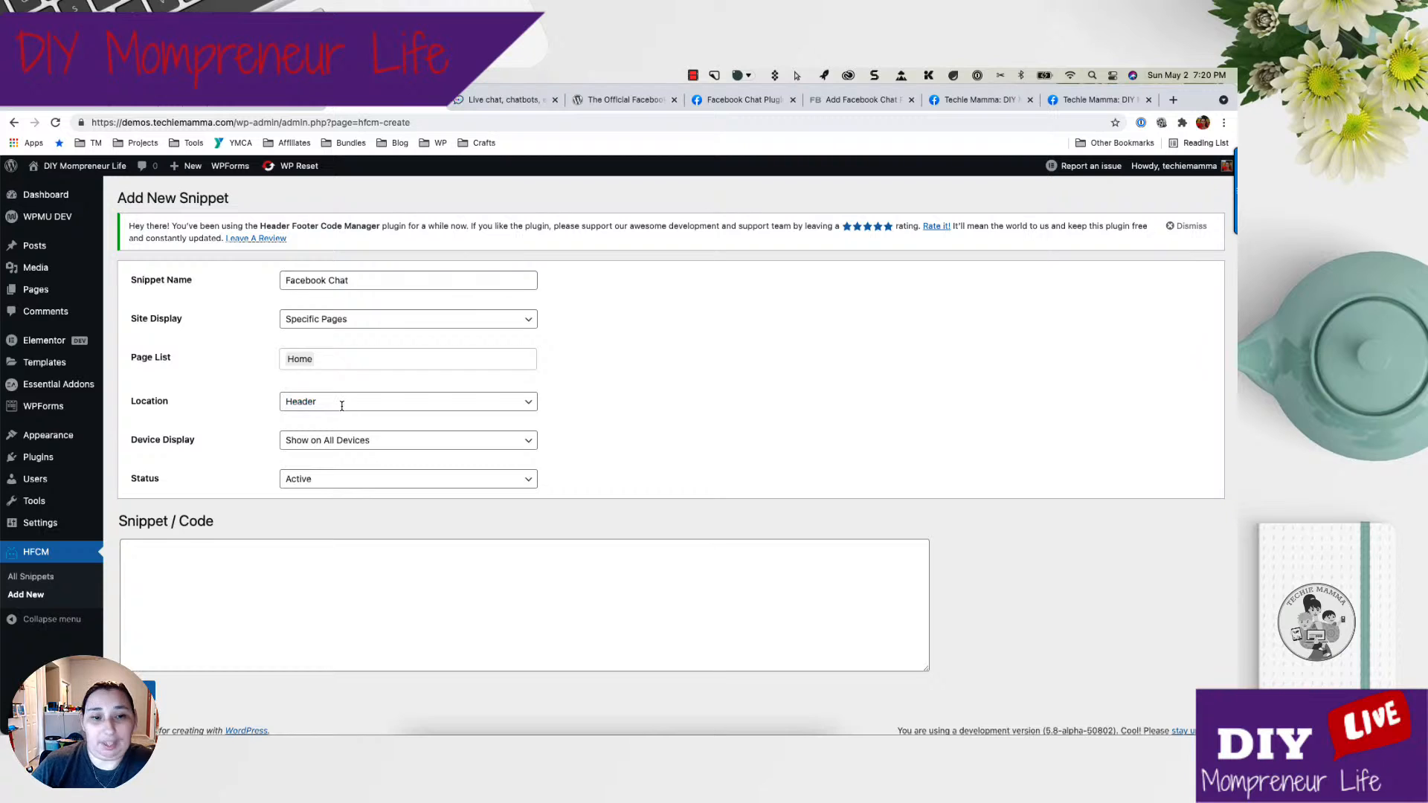
Add the Contact page to the Facebook Chat snippet's page list.
left_click(351, 358)
left_click(312, 417)
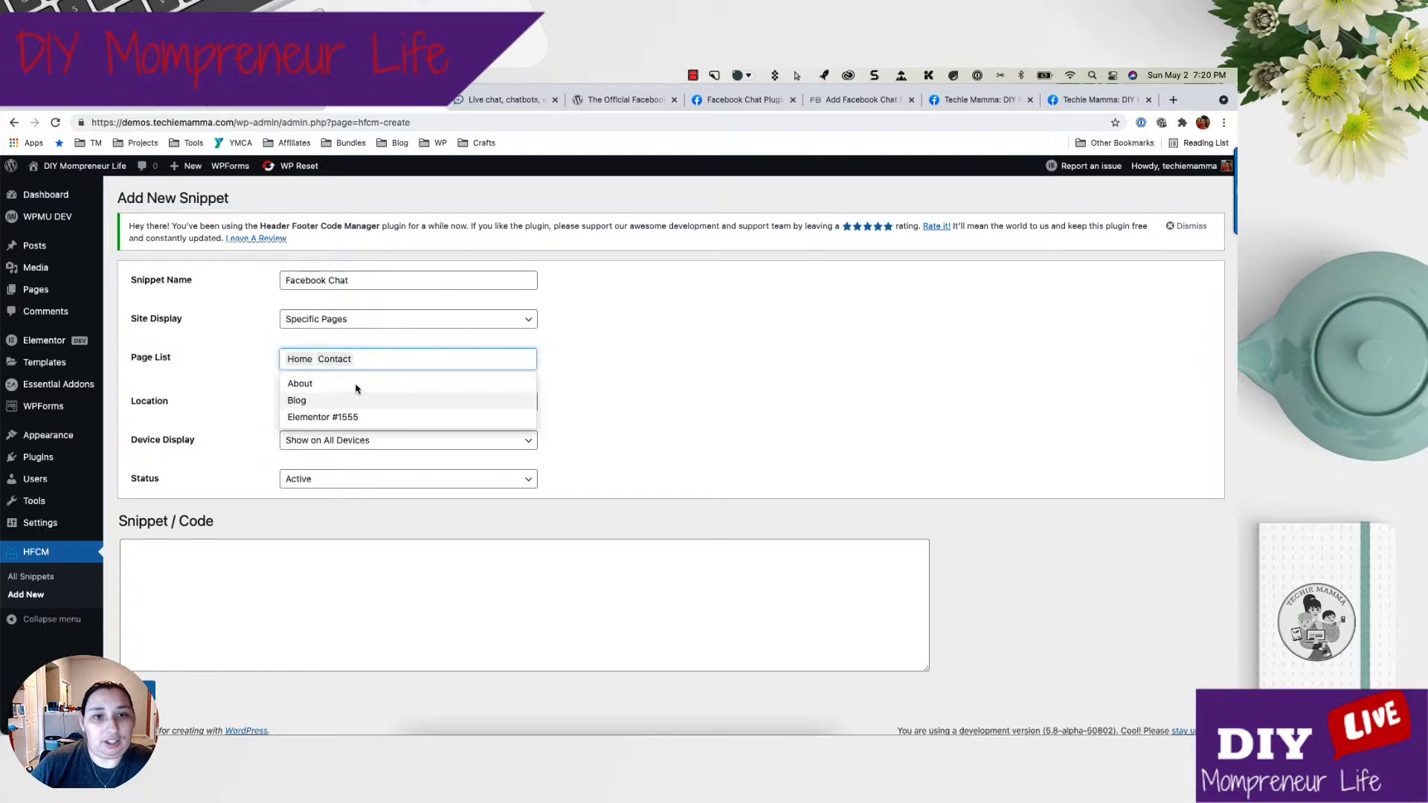
left_click(668, 386)
Set the Facebook Chat snippet's location to Footer and its device display to Only Desktop.
left_click(289, 406)
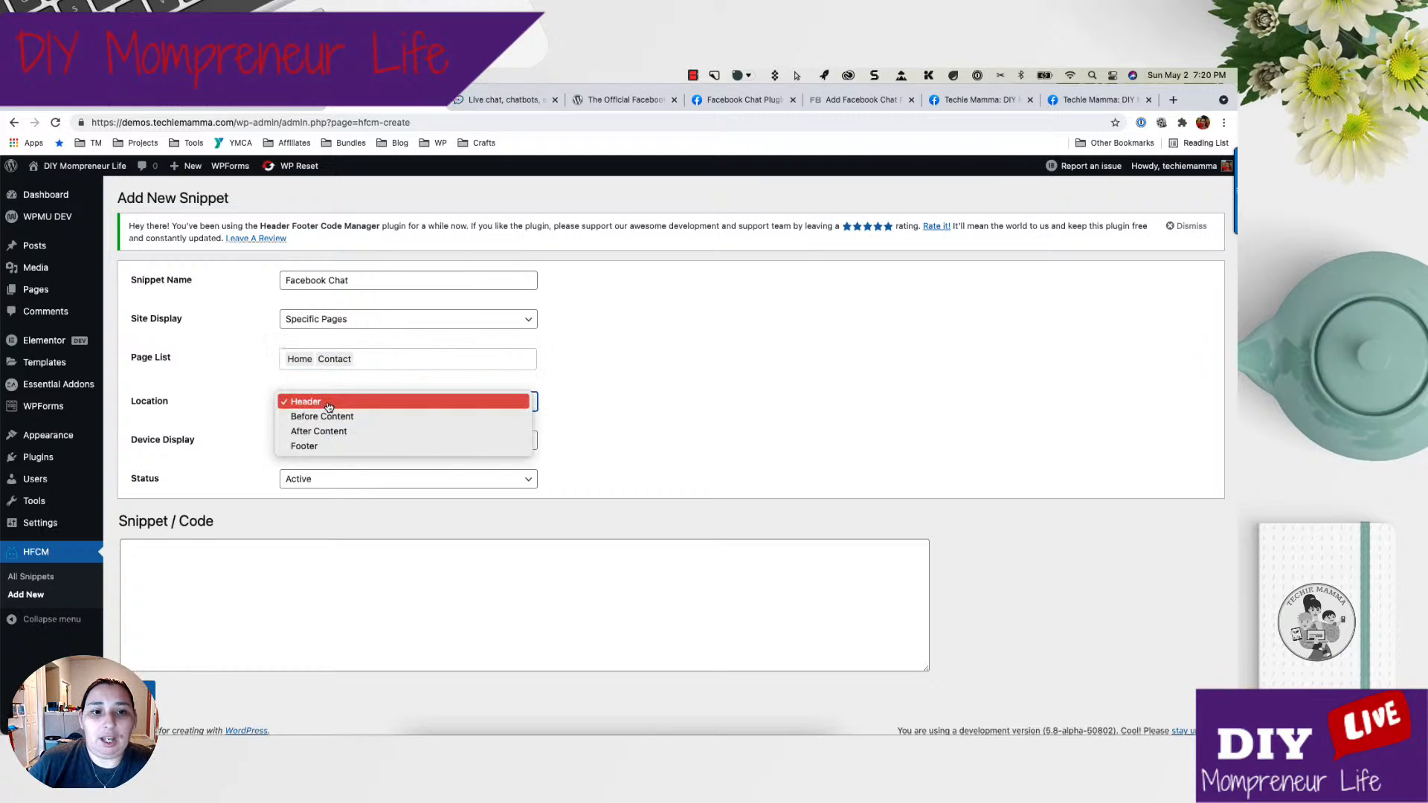
left_click(333, 448)
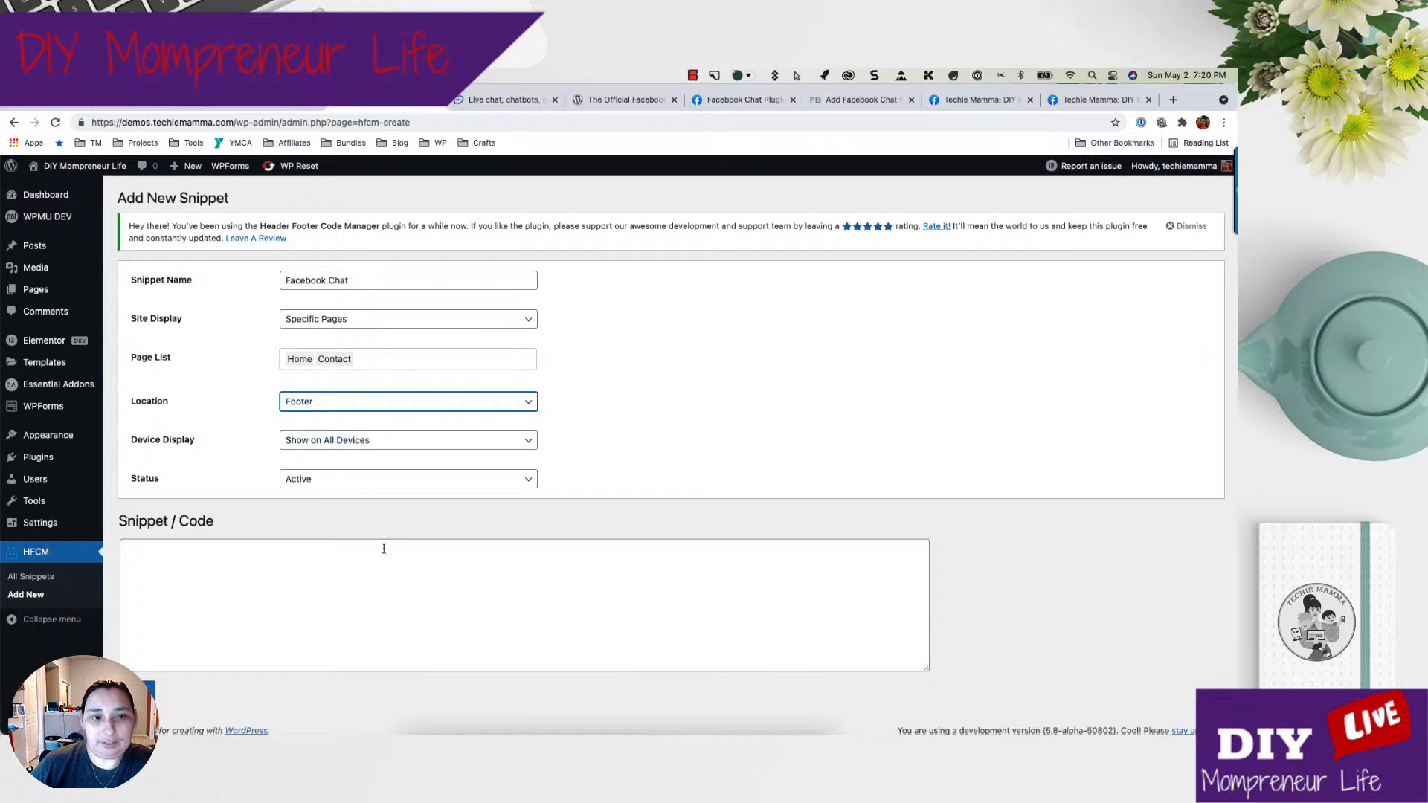
left_click(339, 440)
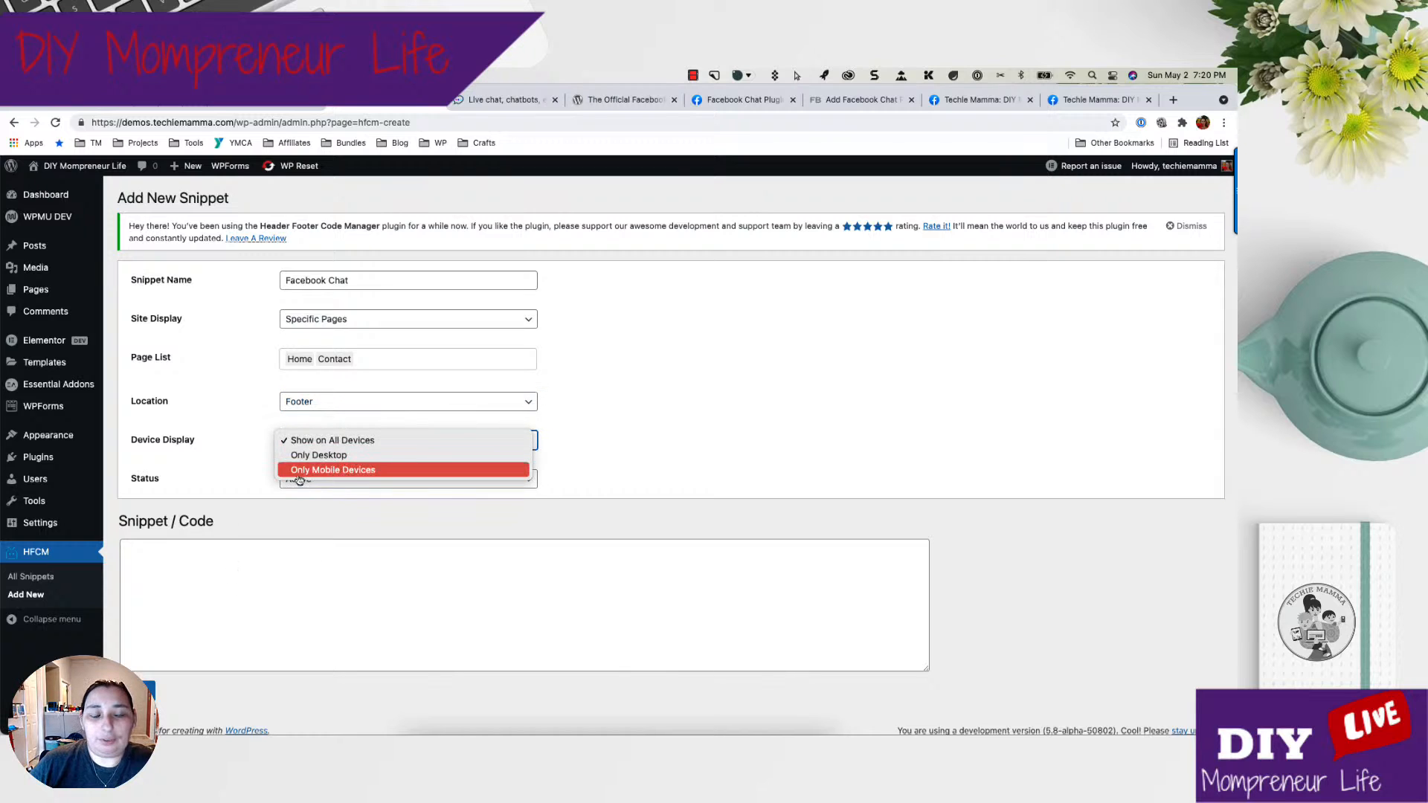
left_click(315, 455)
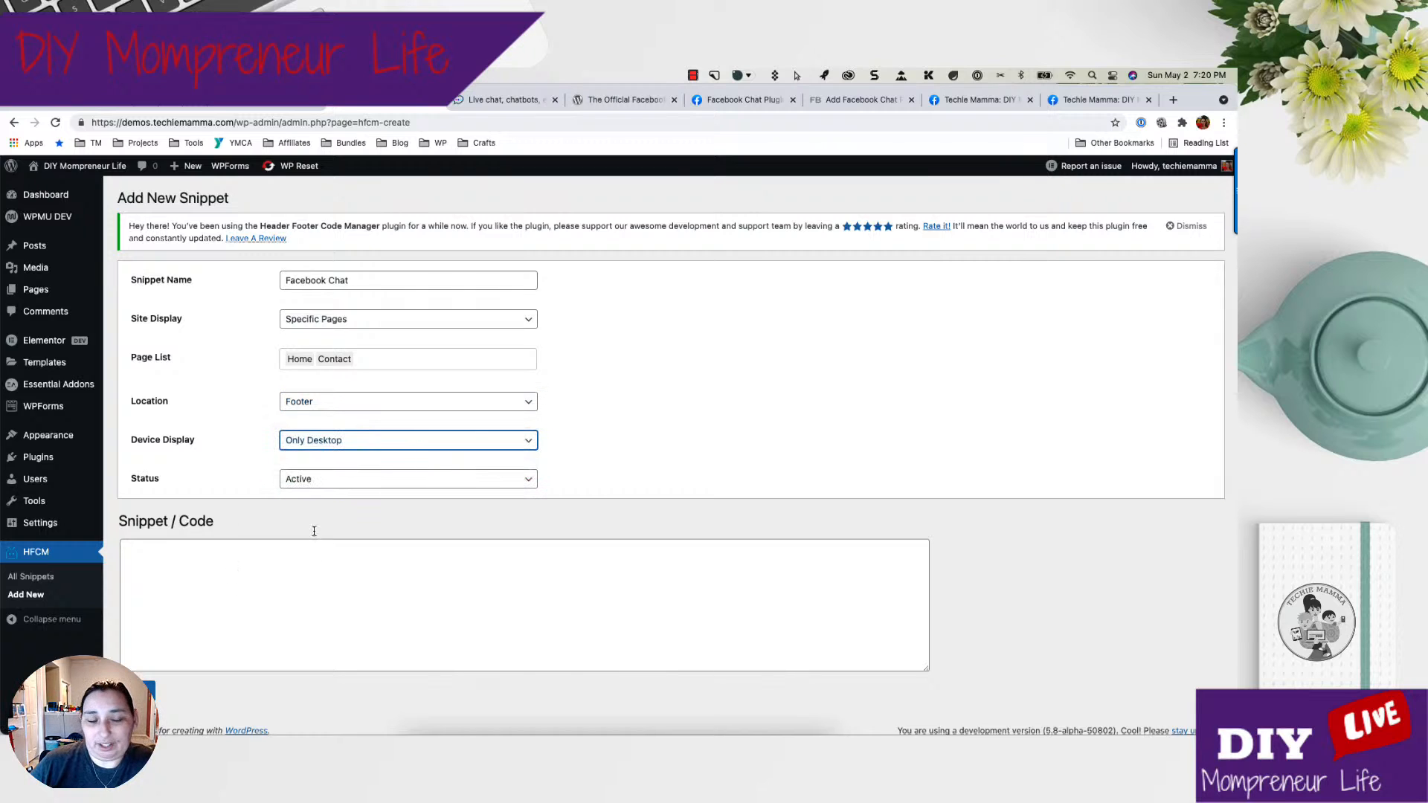
Paste the copied Messenger Chat Plugin code into the Facebook Chat snippet's code area and save the snippet.
left_click(184, 590)
key("super+v")
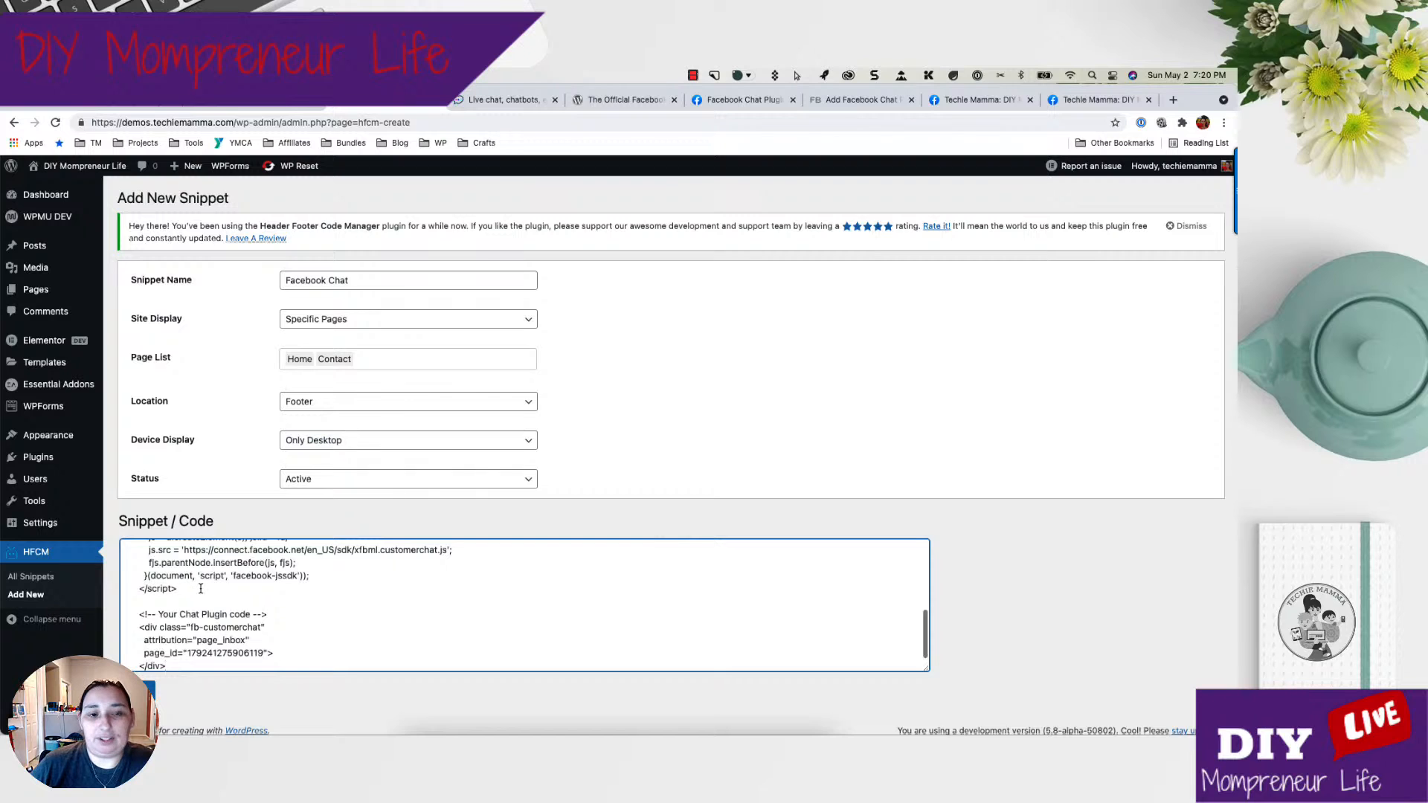
scroll(200, 589, "up", 10)
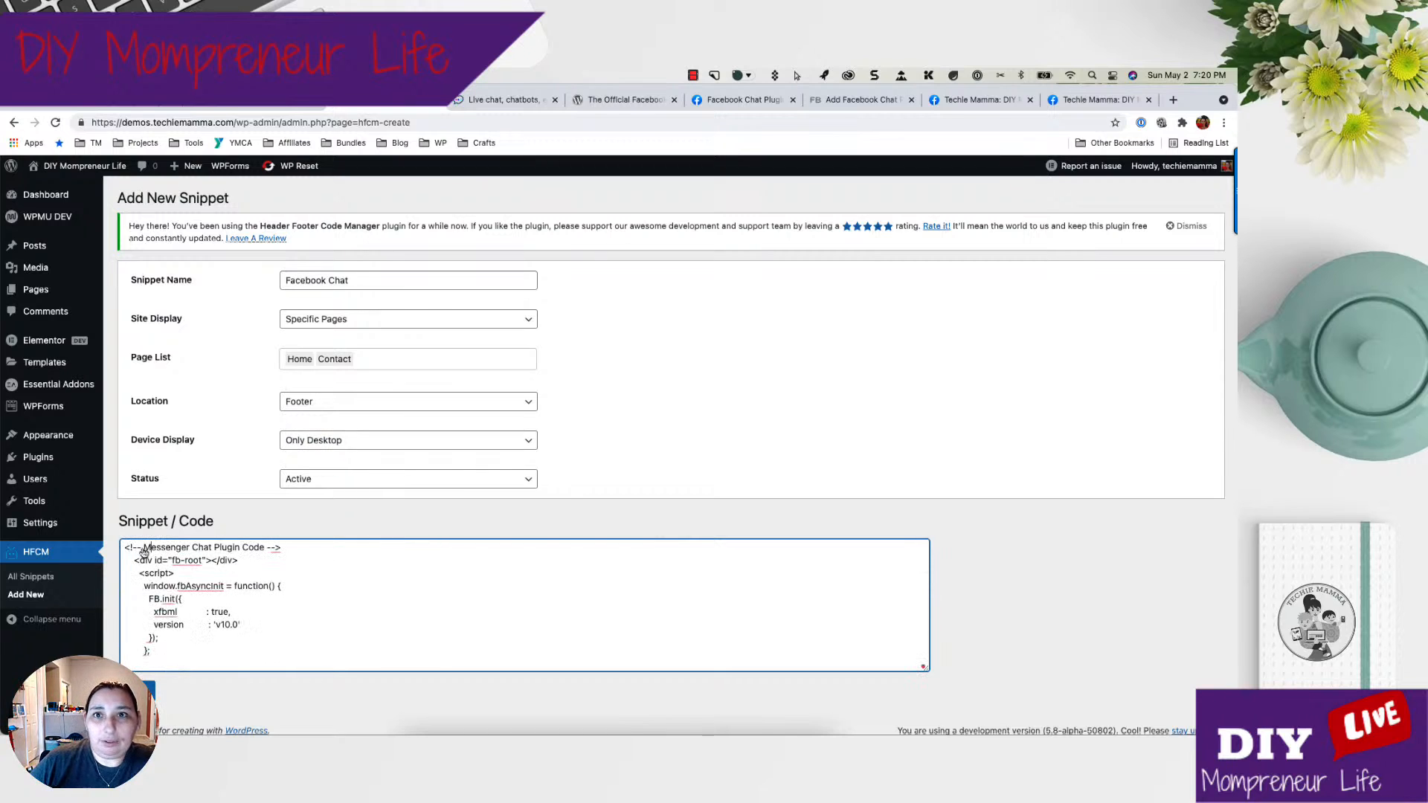
left_click_drag(113, 543, 295, 722)
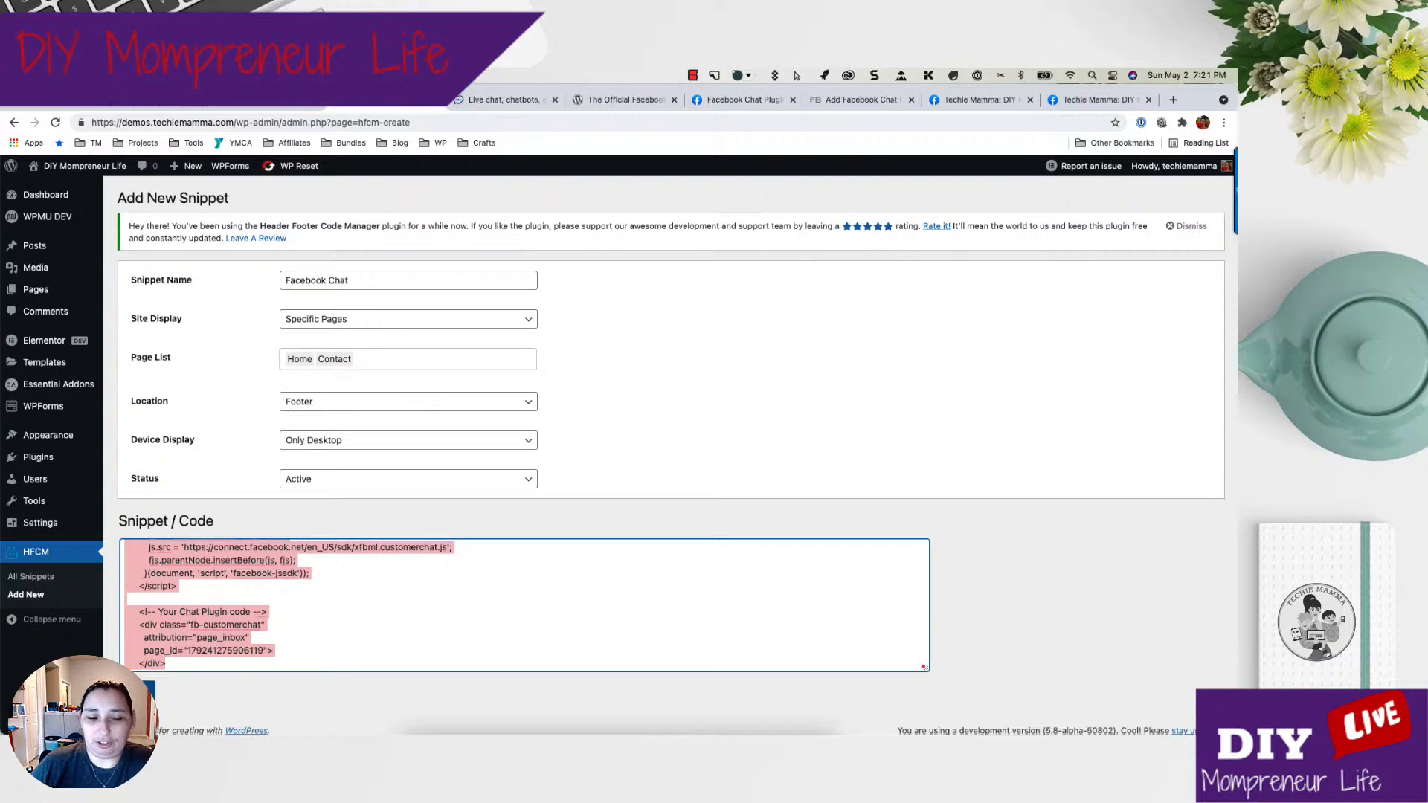
left_click(138, 691)
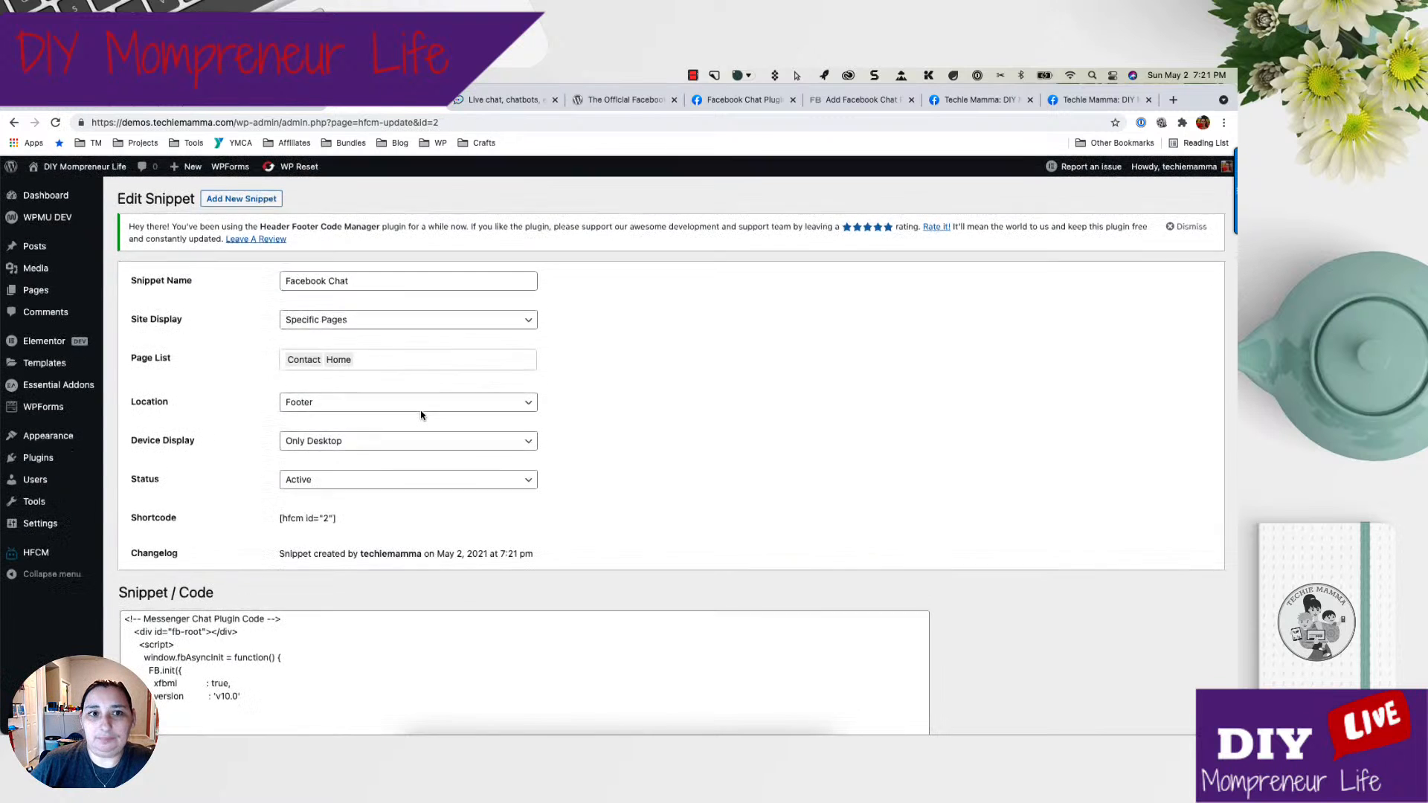
Visit the demo site's home page and start a Messenger chat from its chat widget with the signed-in Facebook account.
left_click(91, 166)
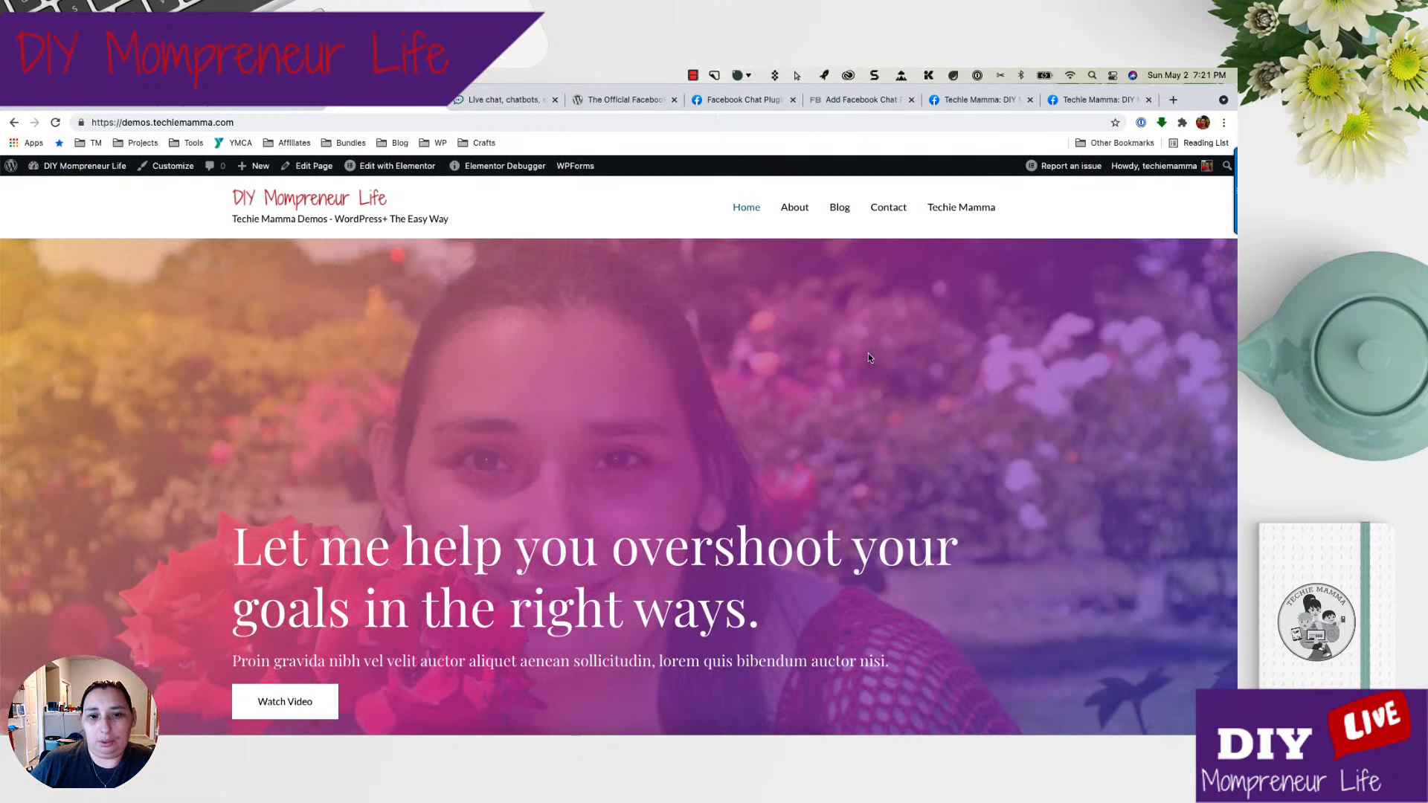
scroll(961, 430, "down", 7)
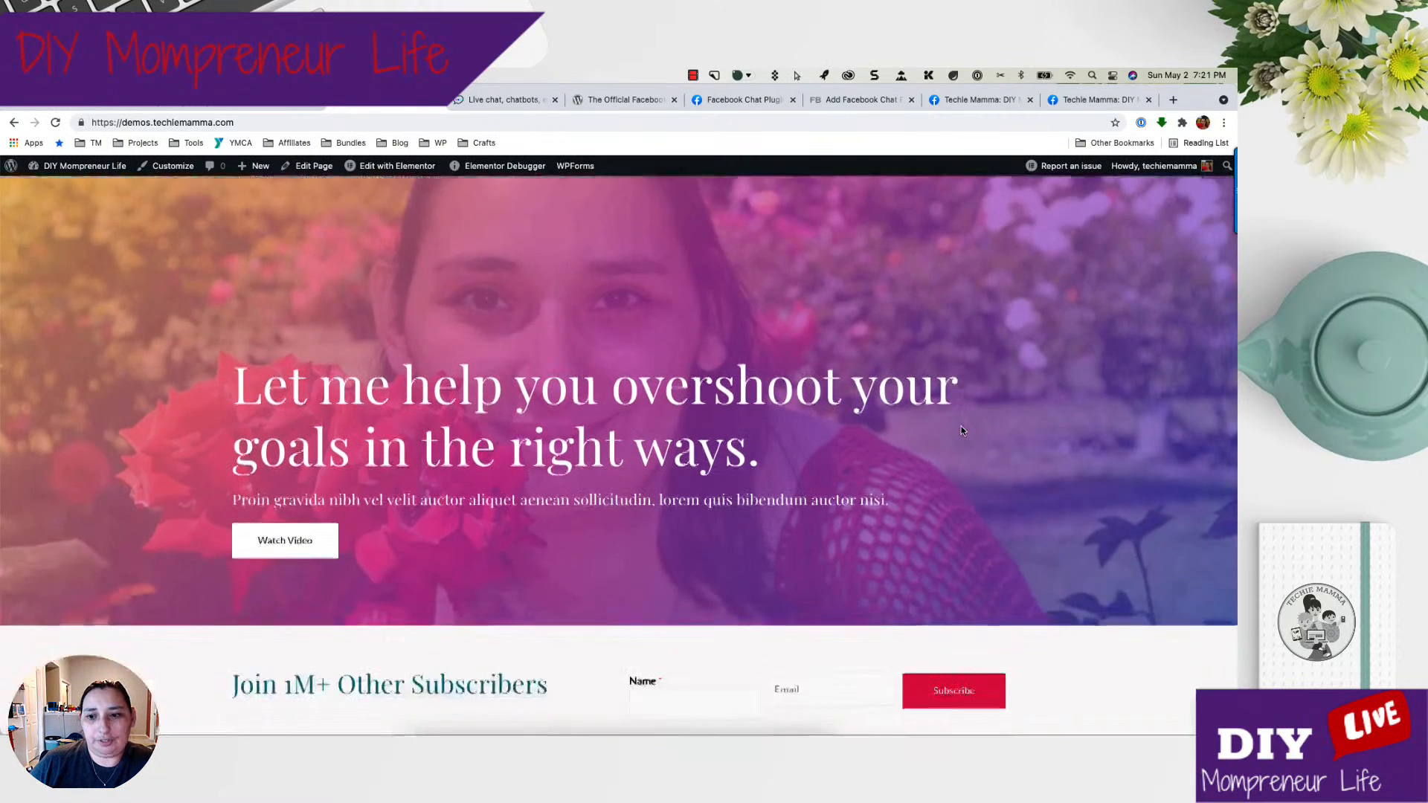
scroll(961, 430, "down", 10)
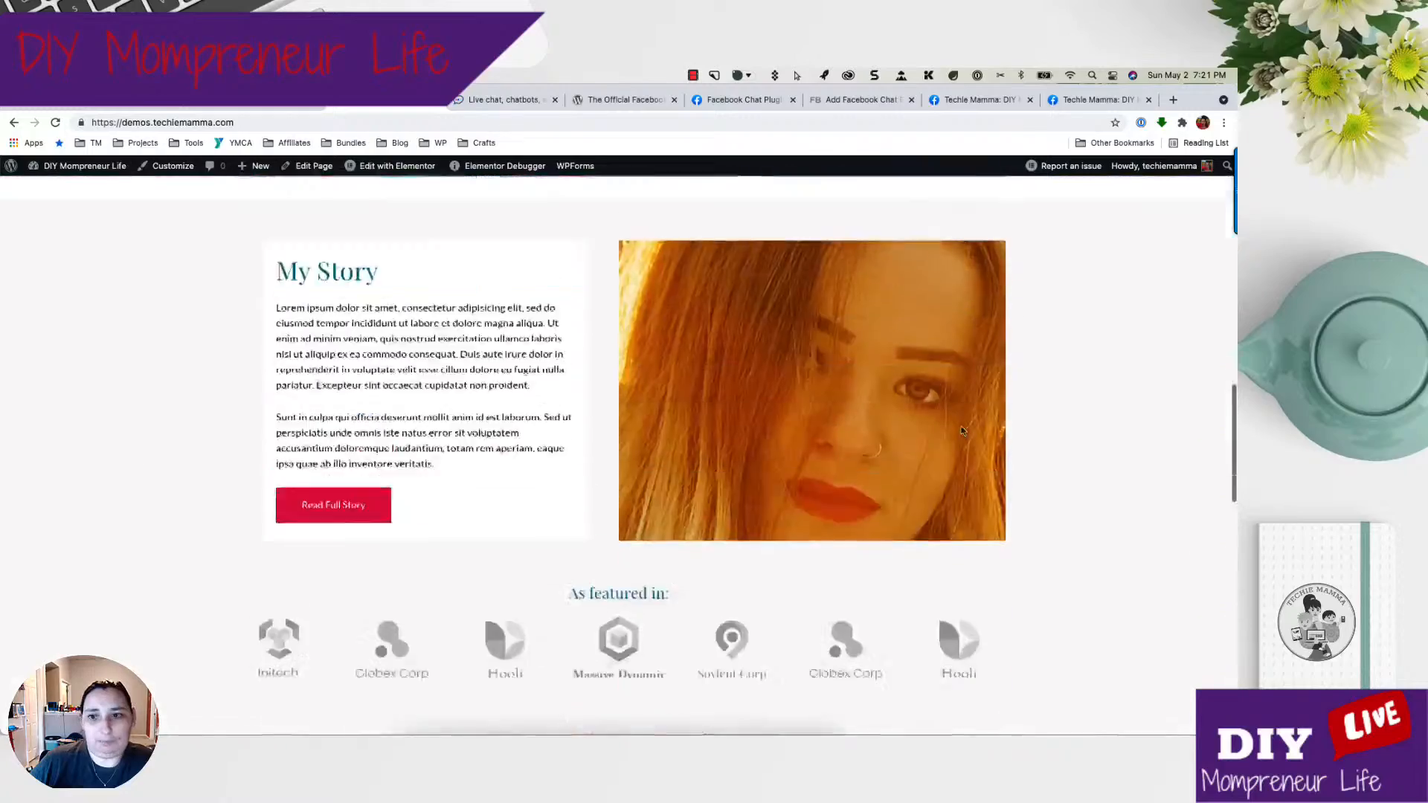
scroll(961, 430, "down", 2)
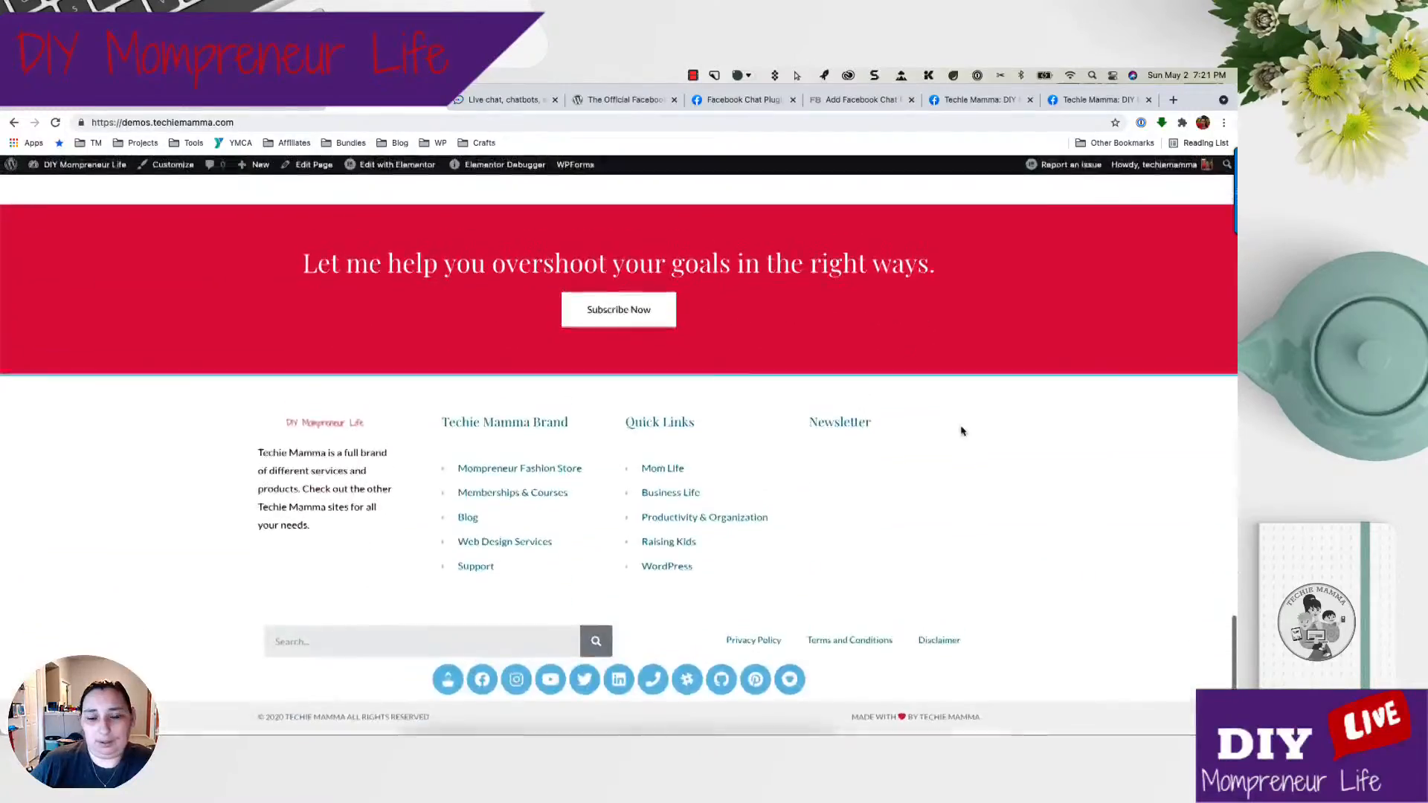
scroll(961, 431, "up", 10)
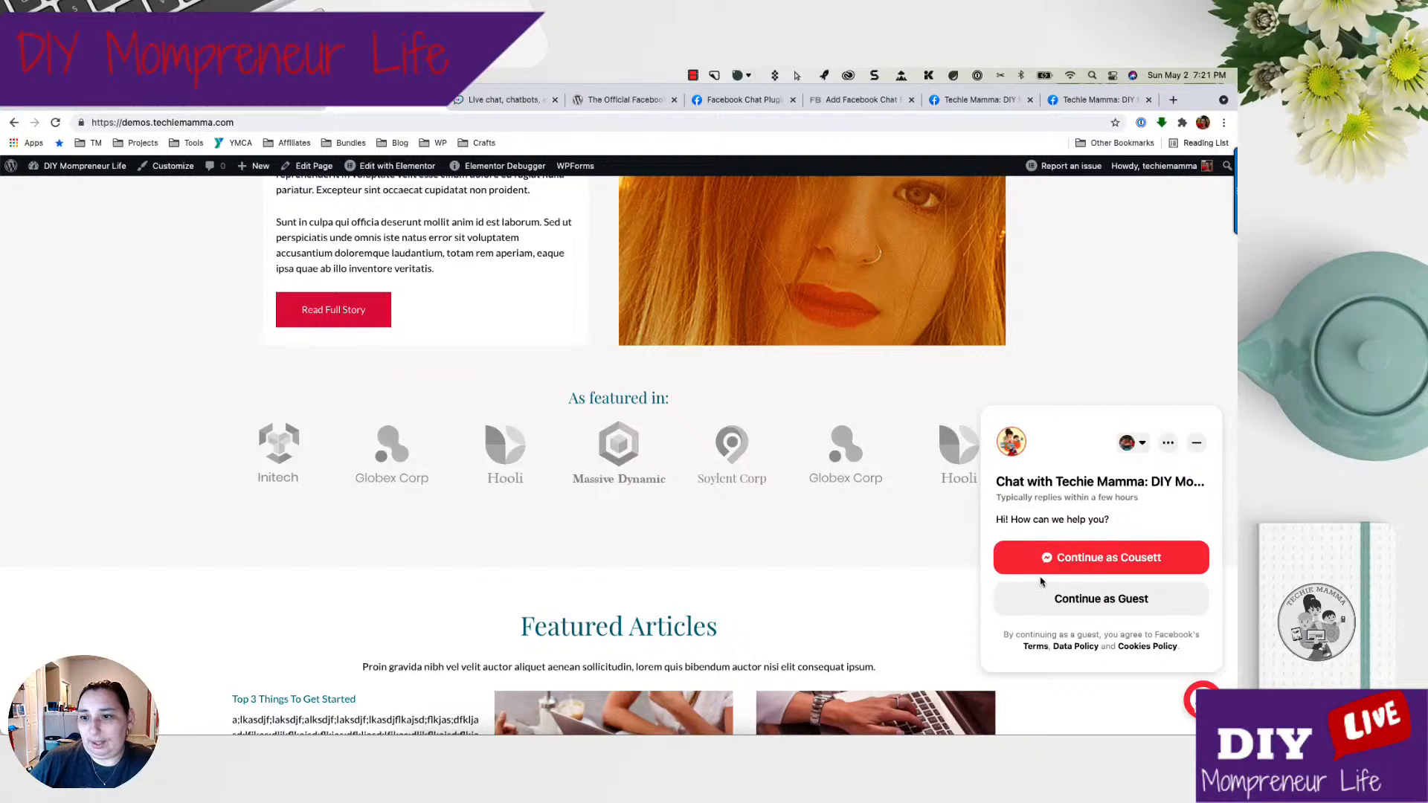
left_click_drag(1001, 519, 1123, 525)
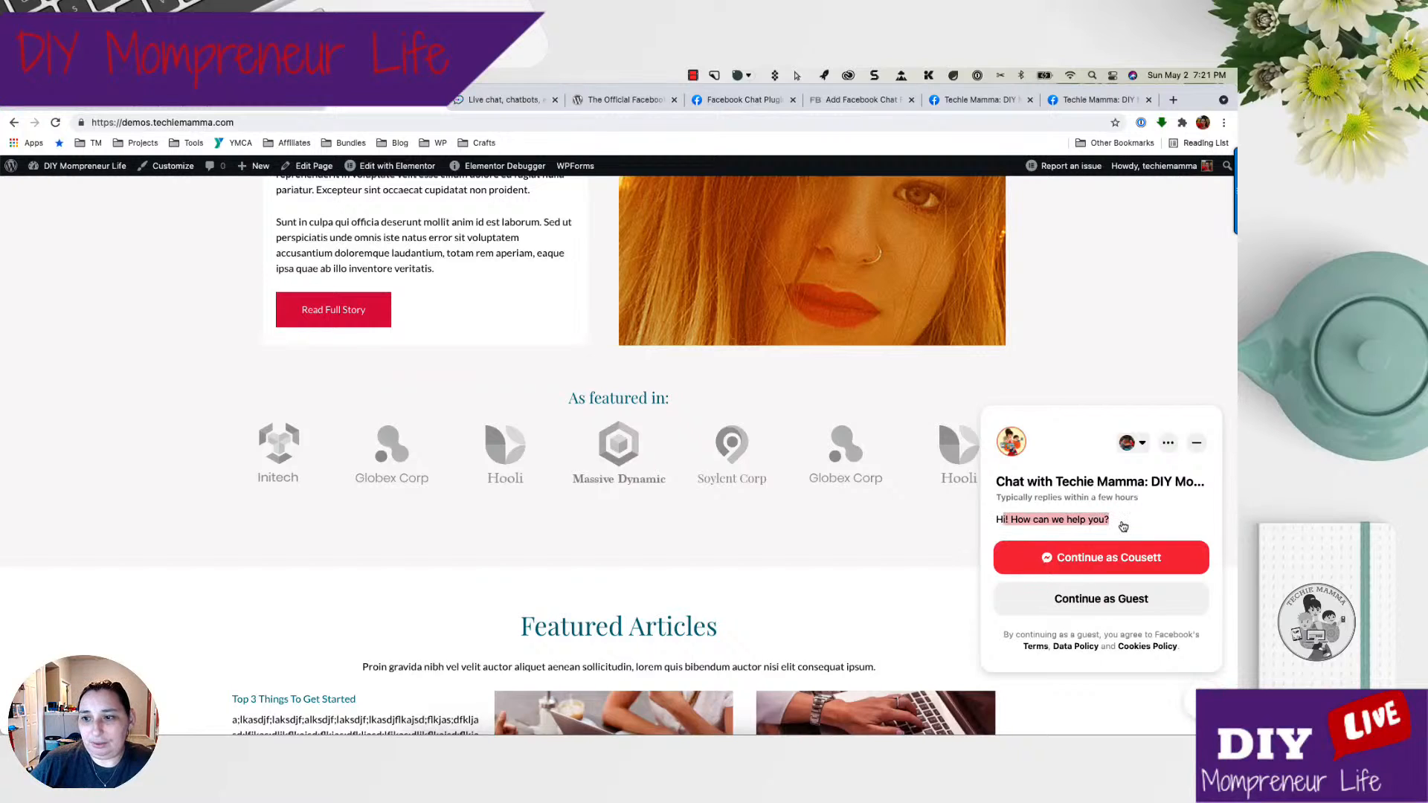
left_click(1122, 558)
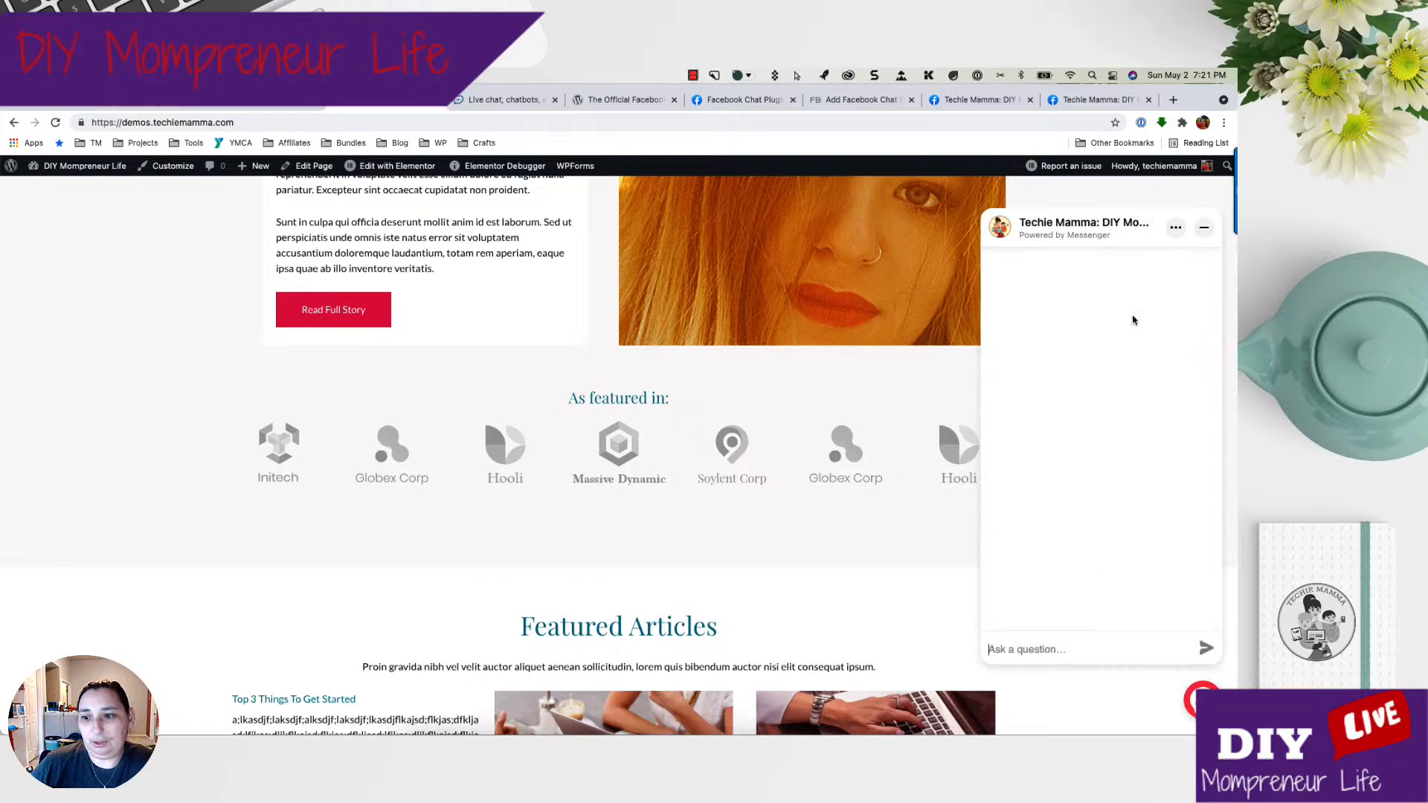
Send the message "hi" in the Messenger chat and minimize the chat window.
scroll(1111, 367, "up", 2)
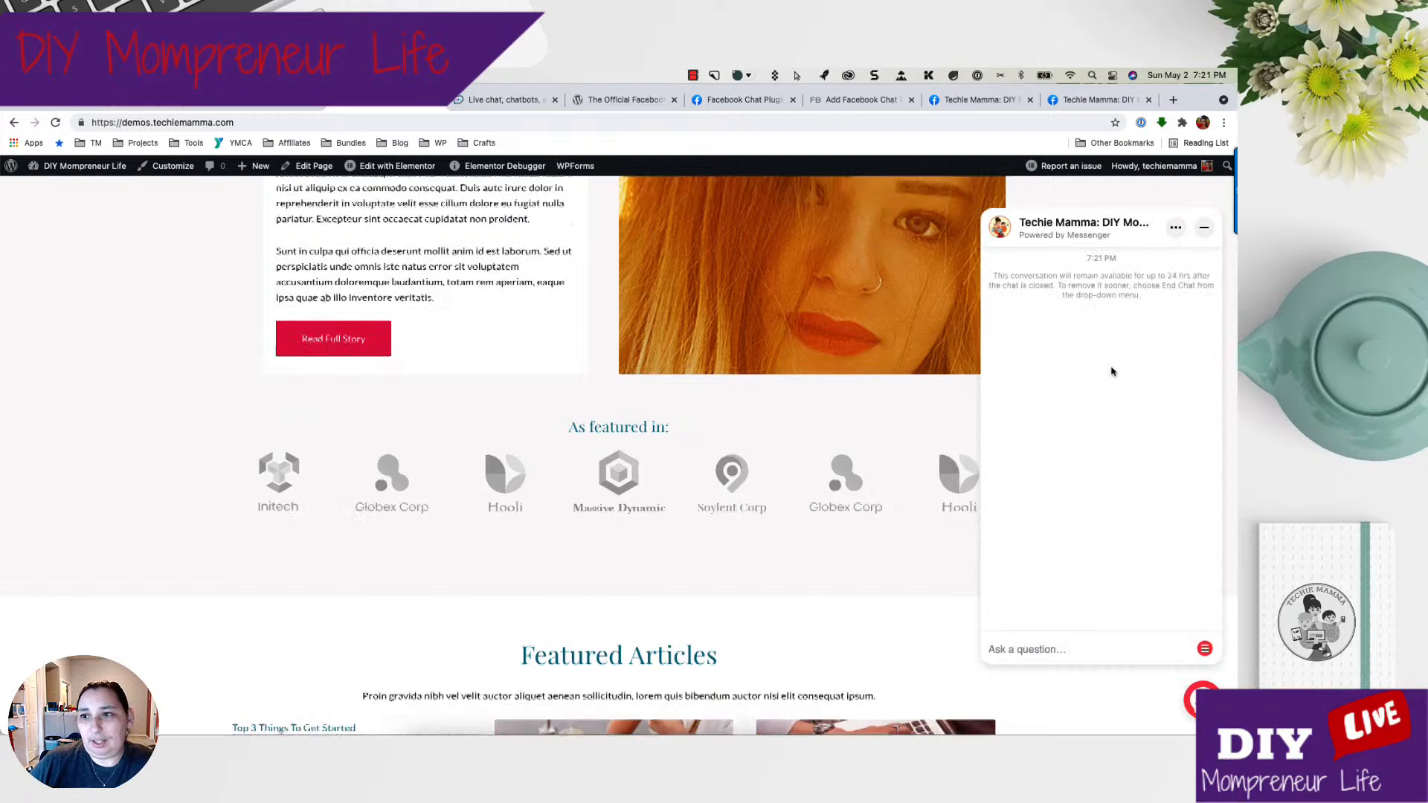
scroll(1111, 368, "down", 3)
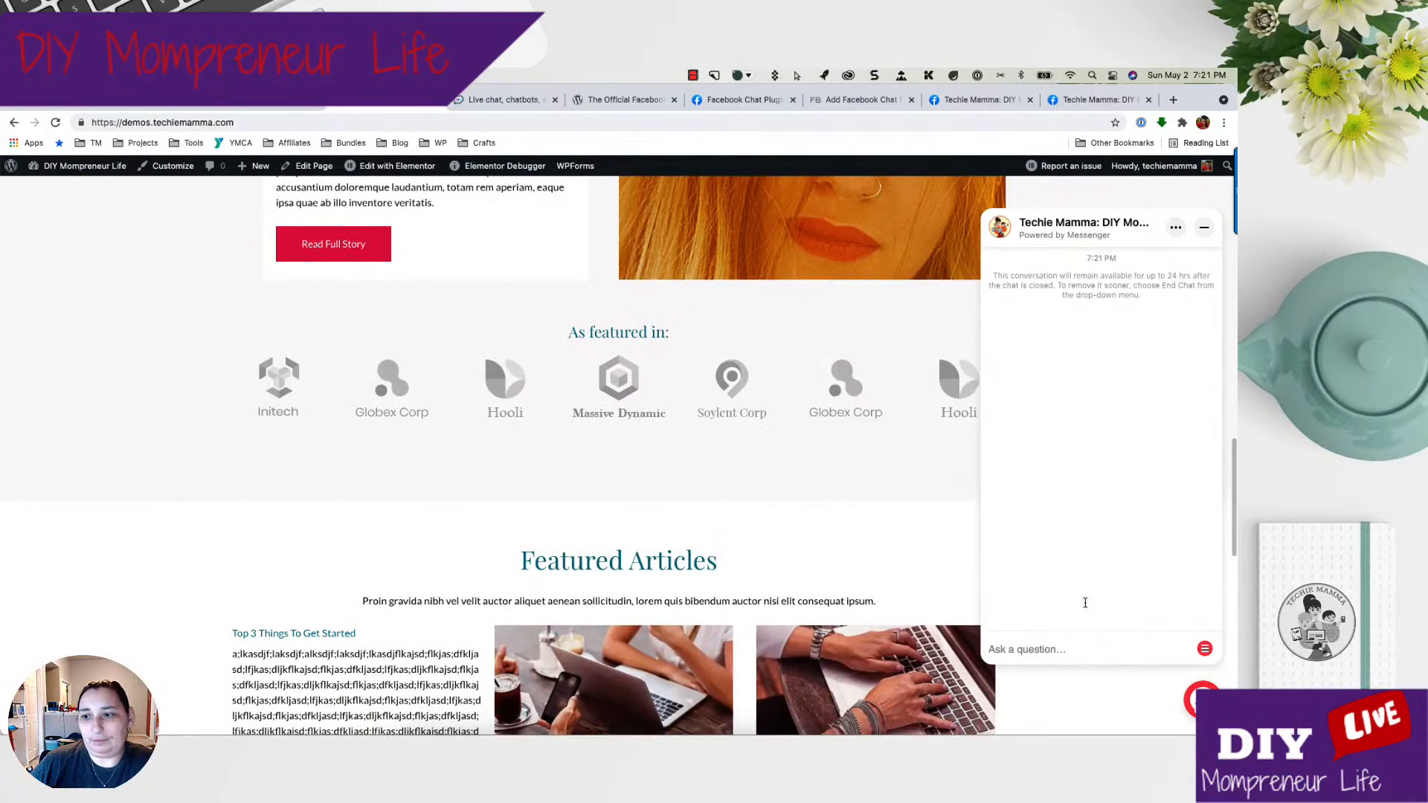
left_click(1103, 646)
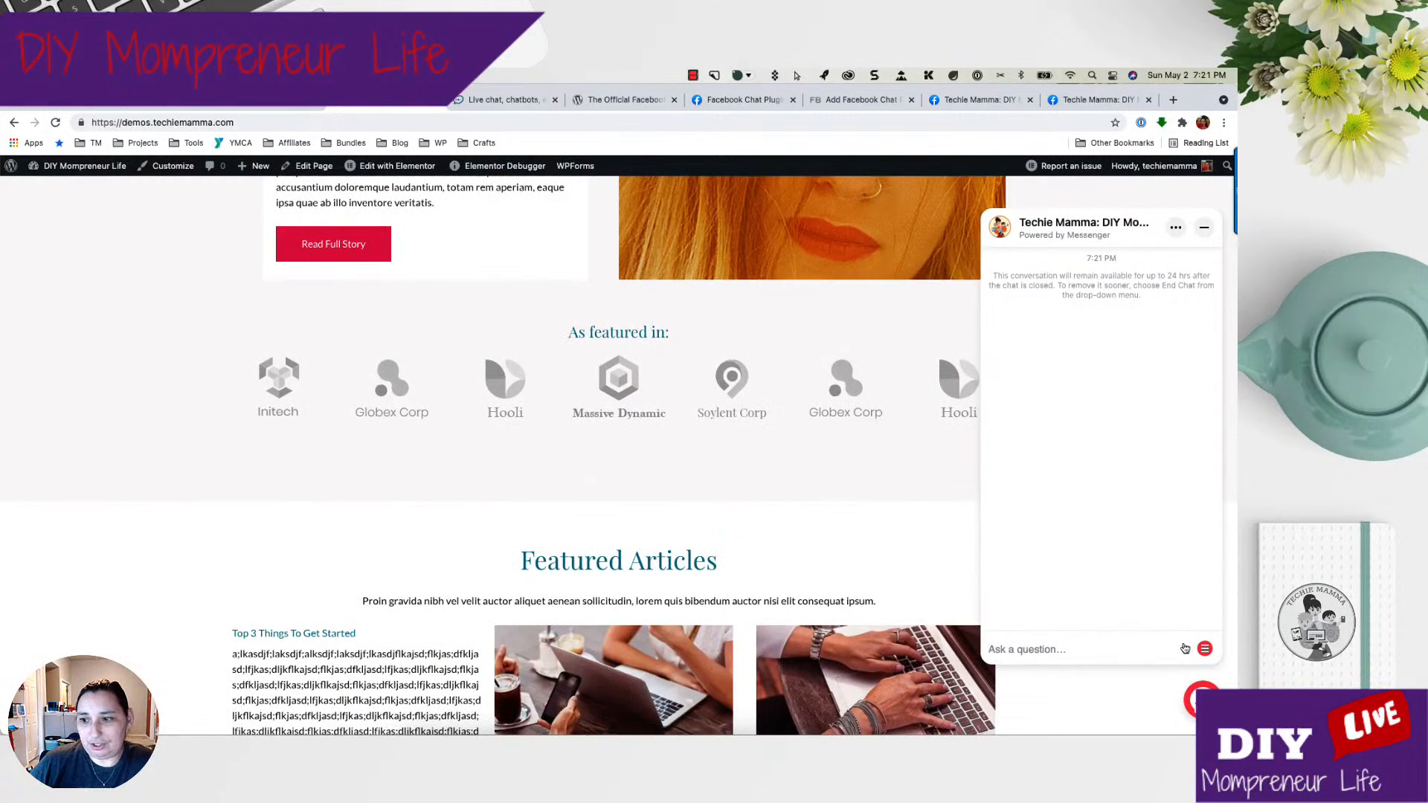
left_click(1205, 649)
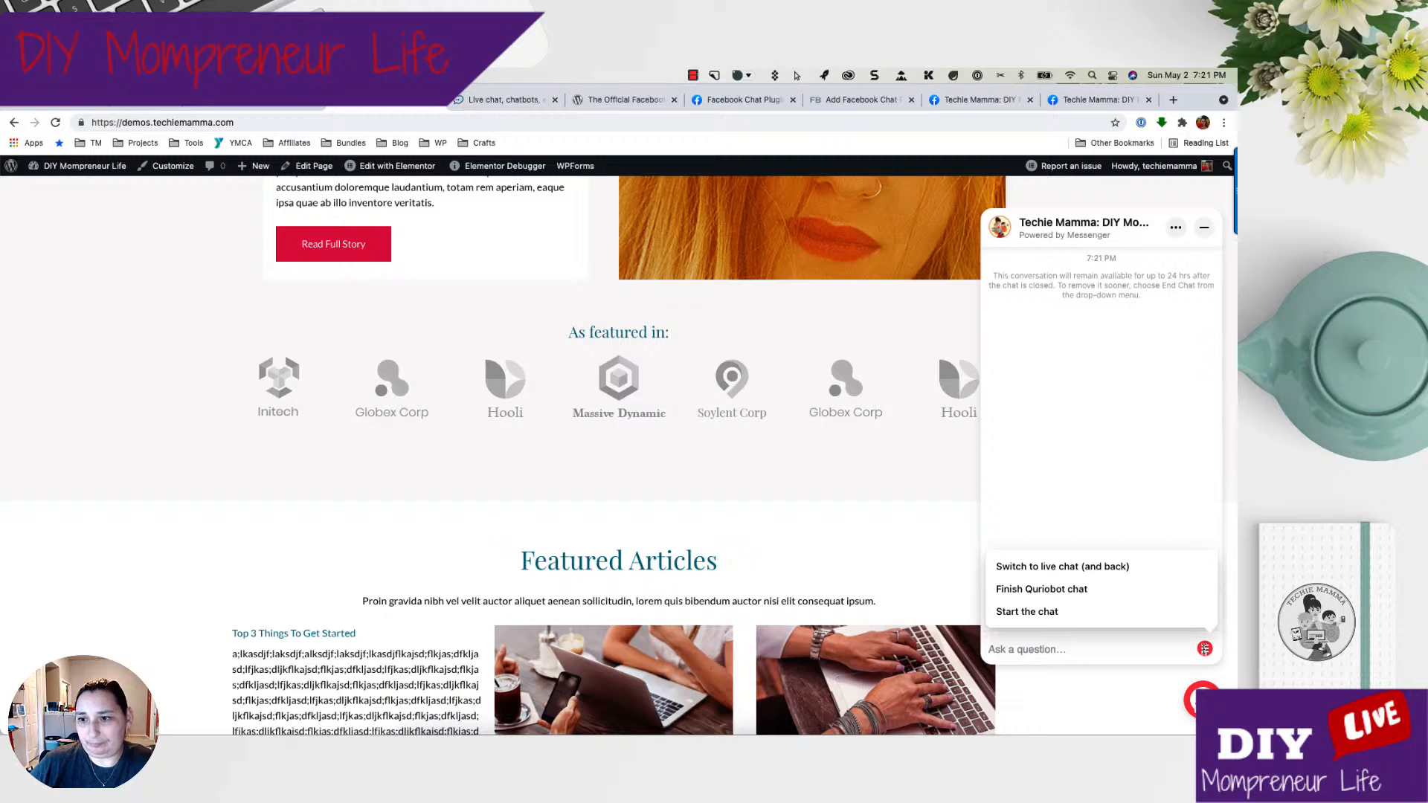
left_click(1019, 651)
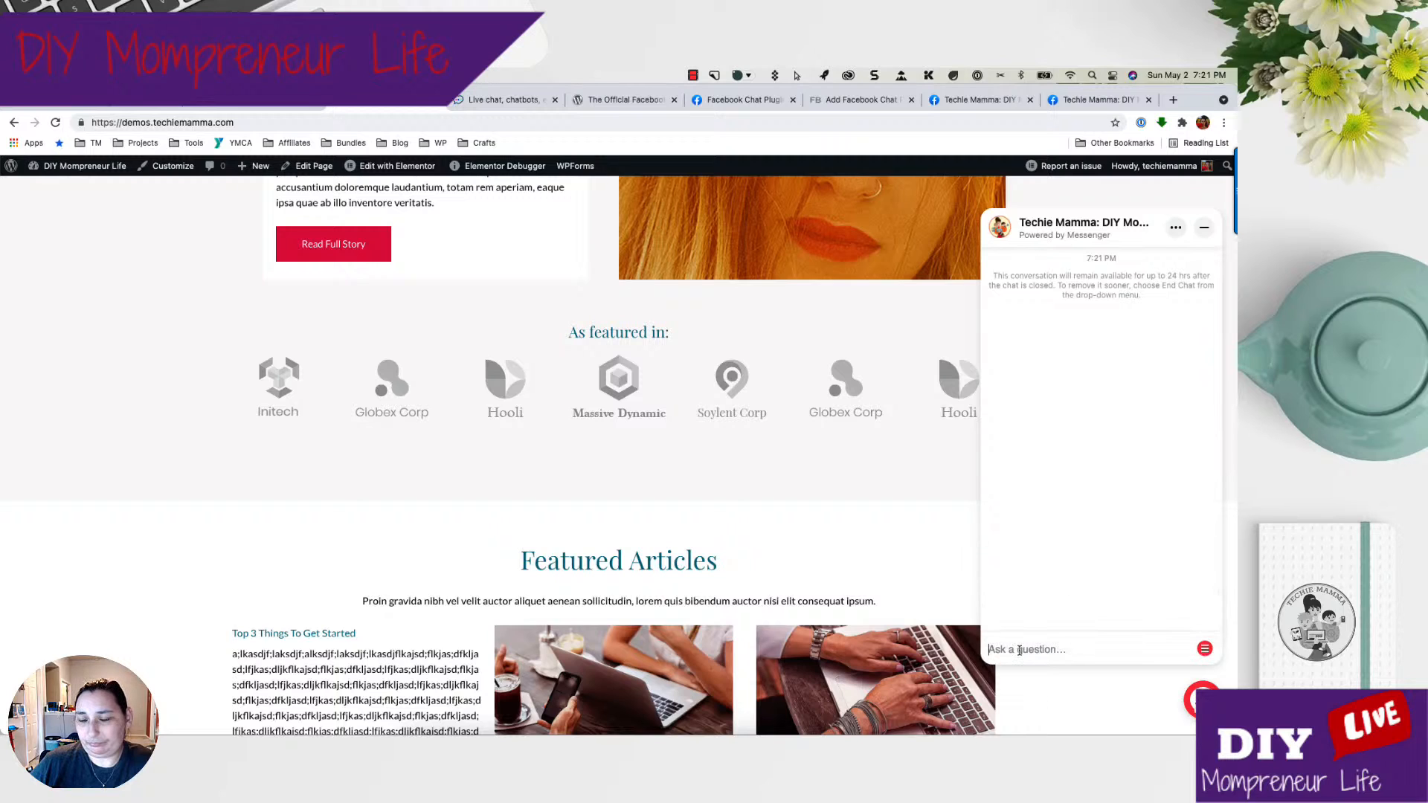
type("h")
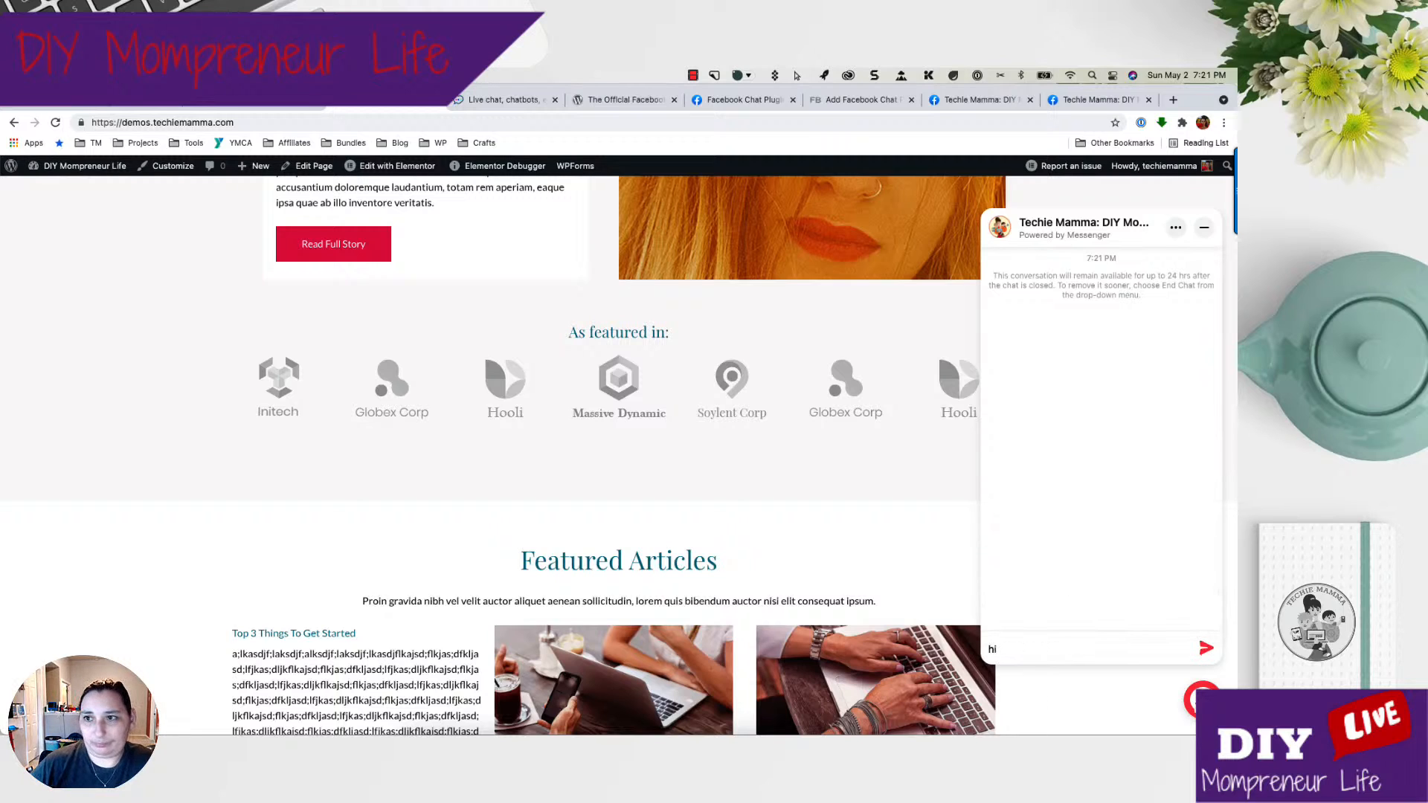
type("i")
key("Return")
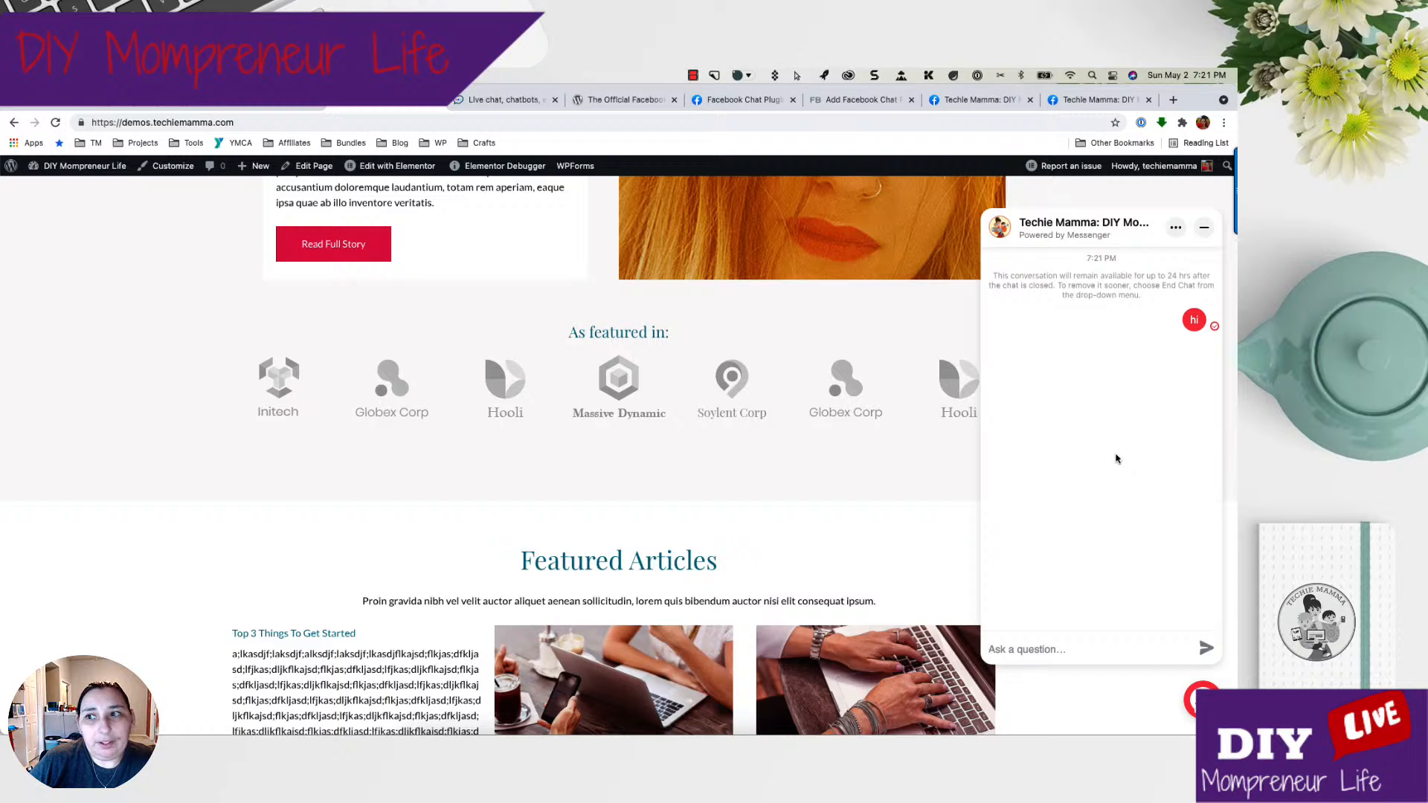
left_click(1202, 229)
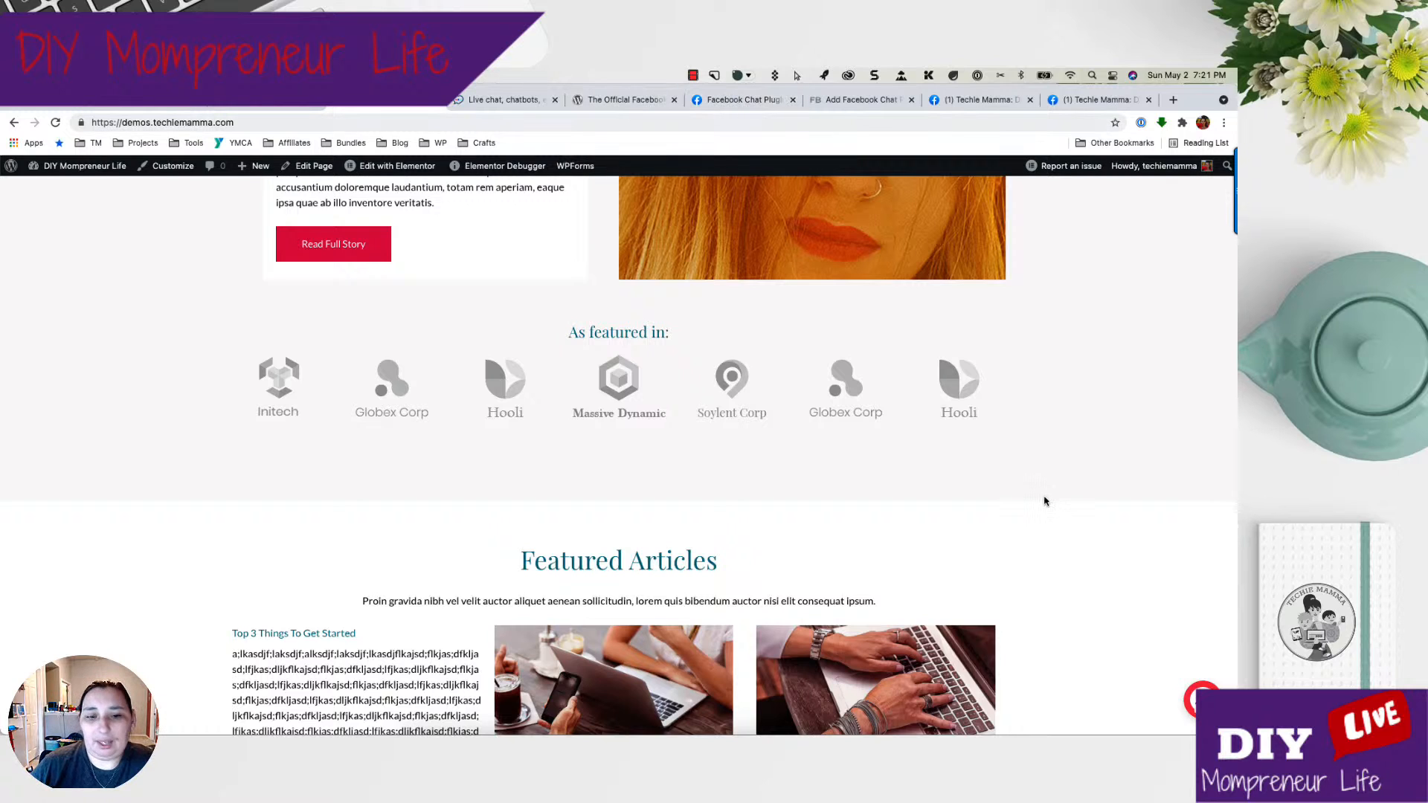
scroll(186, 444, "up", 15)
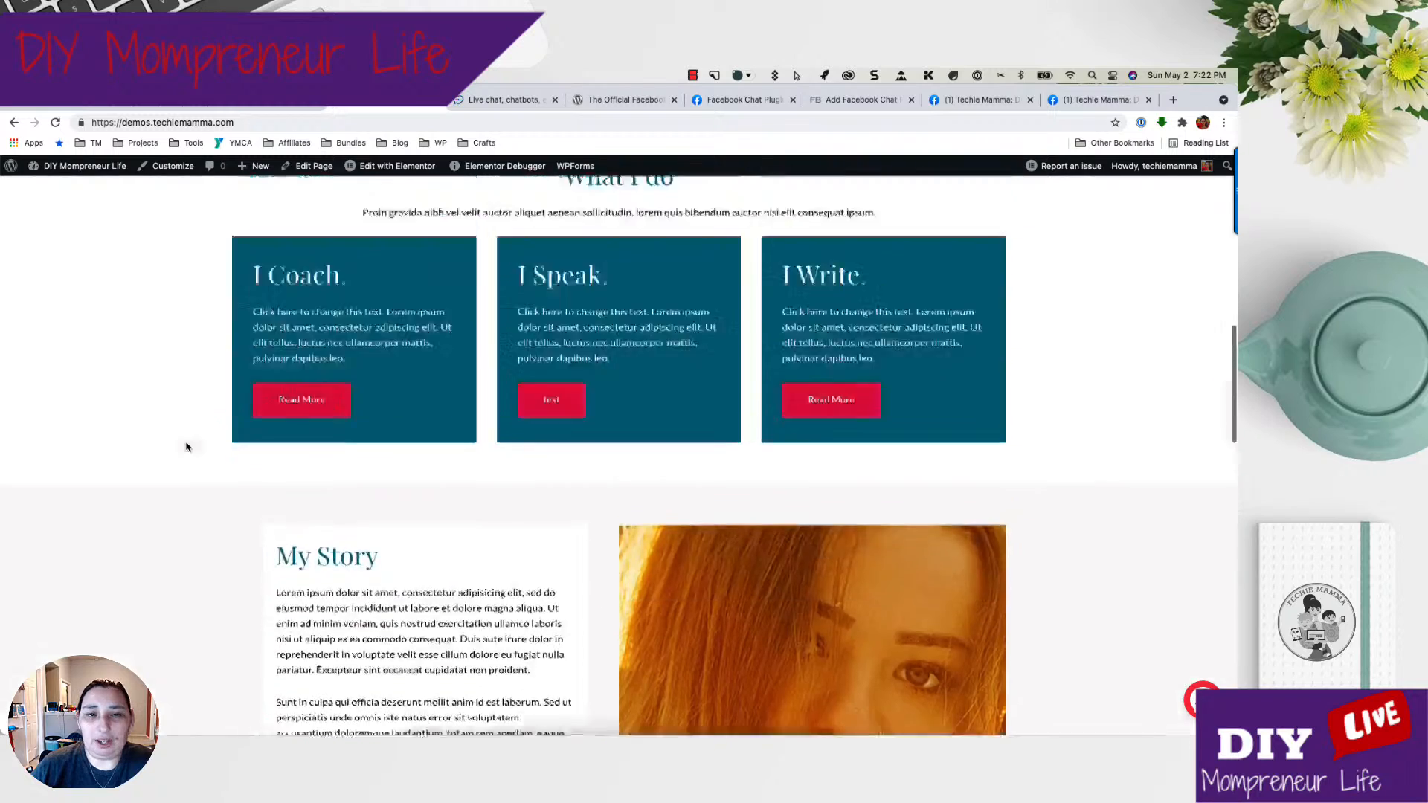
Switch to the Chatra site, bring up its plans and features, and examine which plans cover the listed channels, including Facebook messenger.
key("ctrl+Tab")
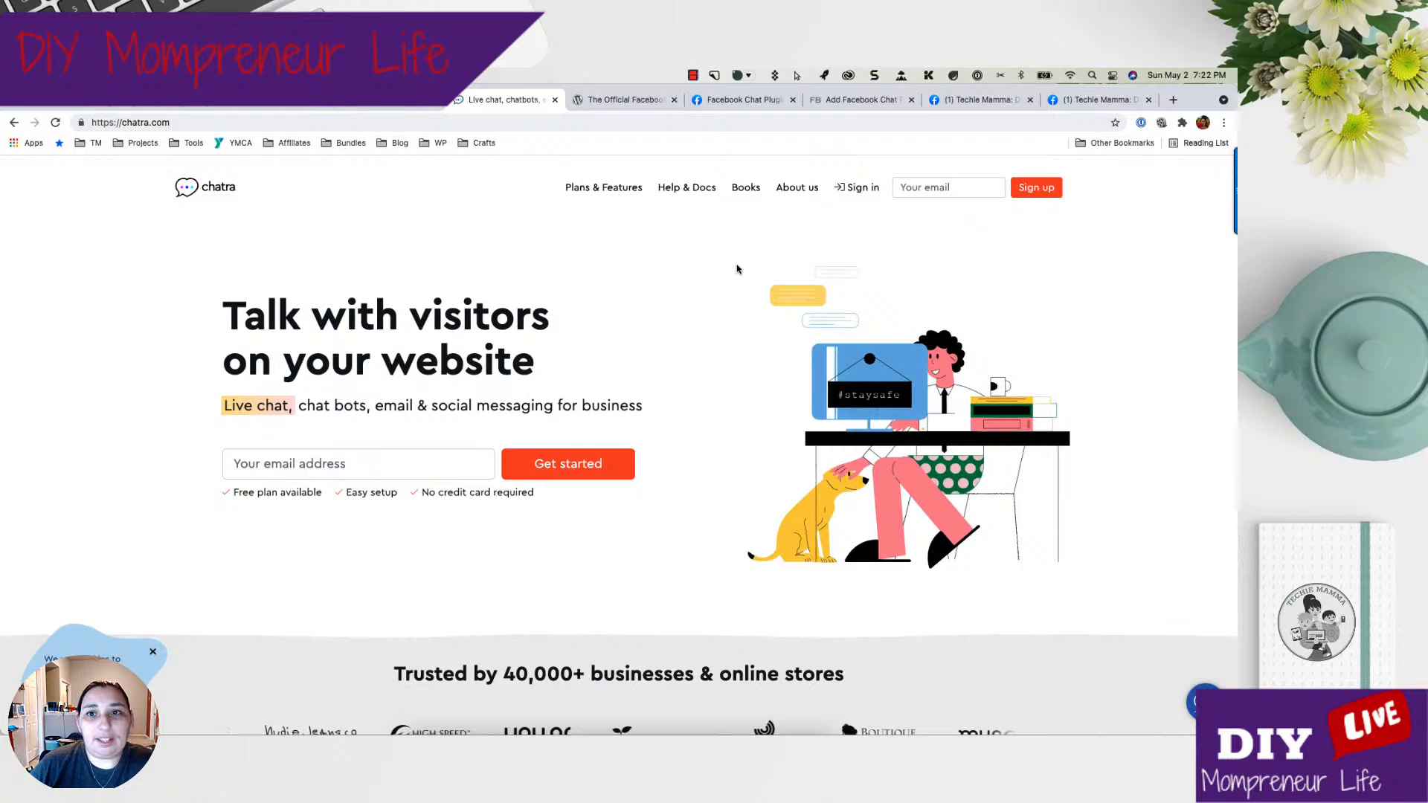
left_click(603, 188)
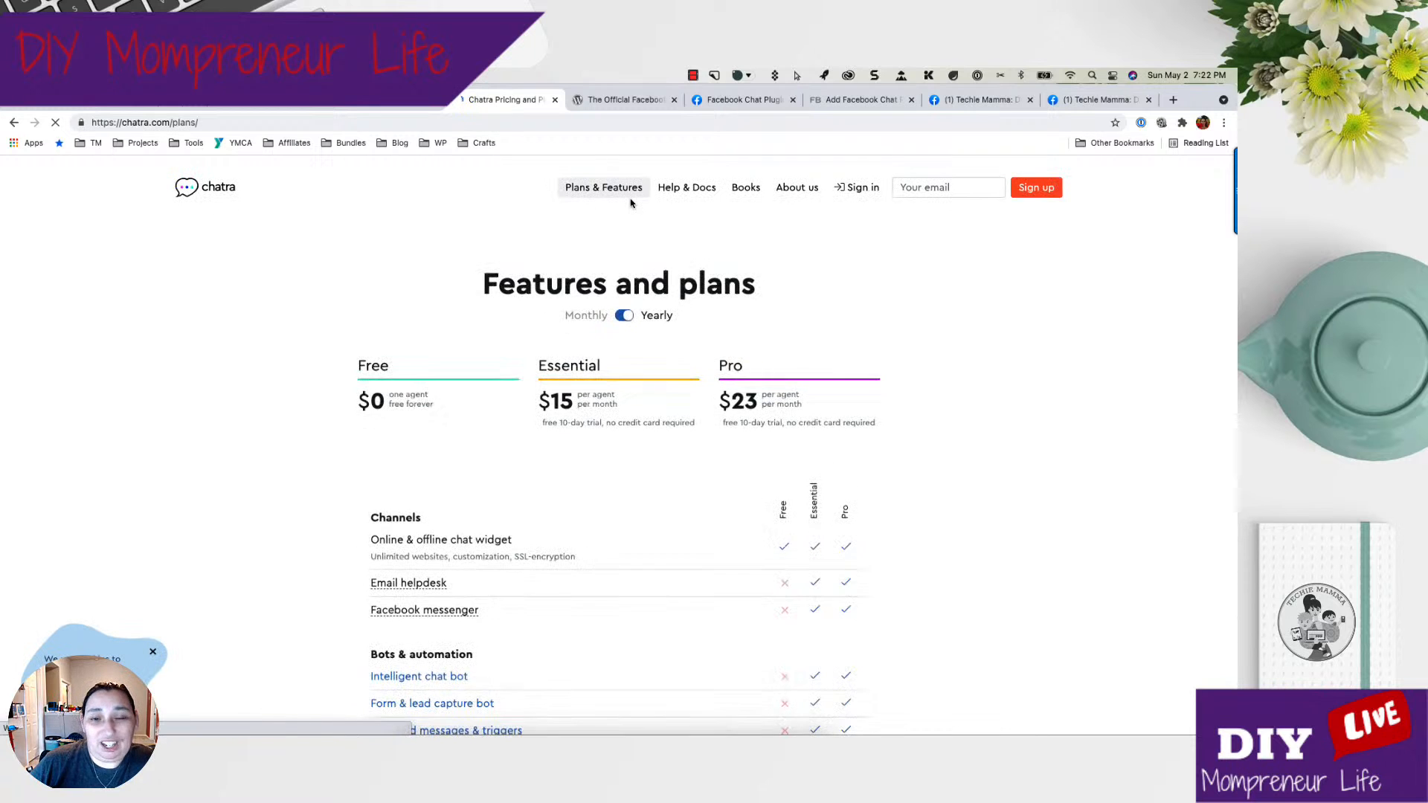
scroll(629, 202, "down", 3)
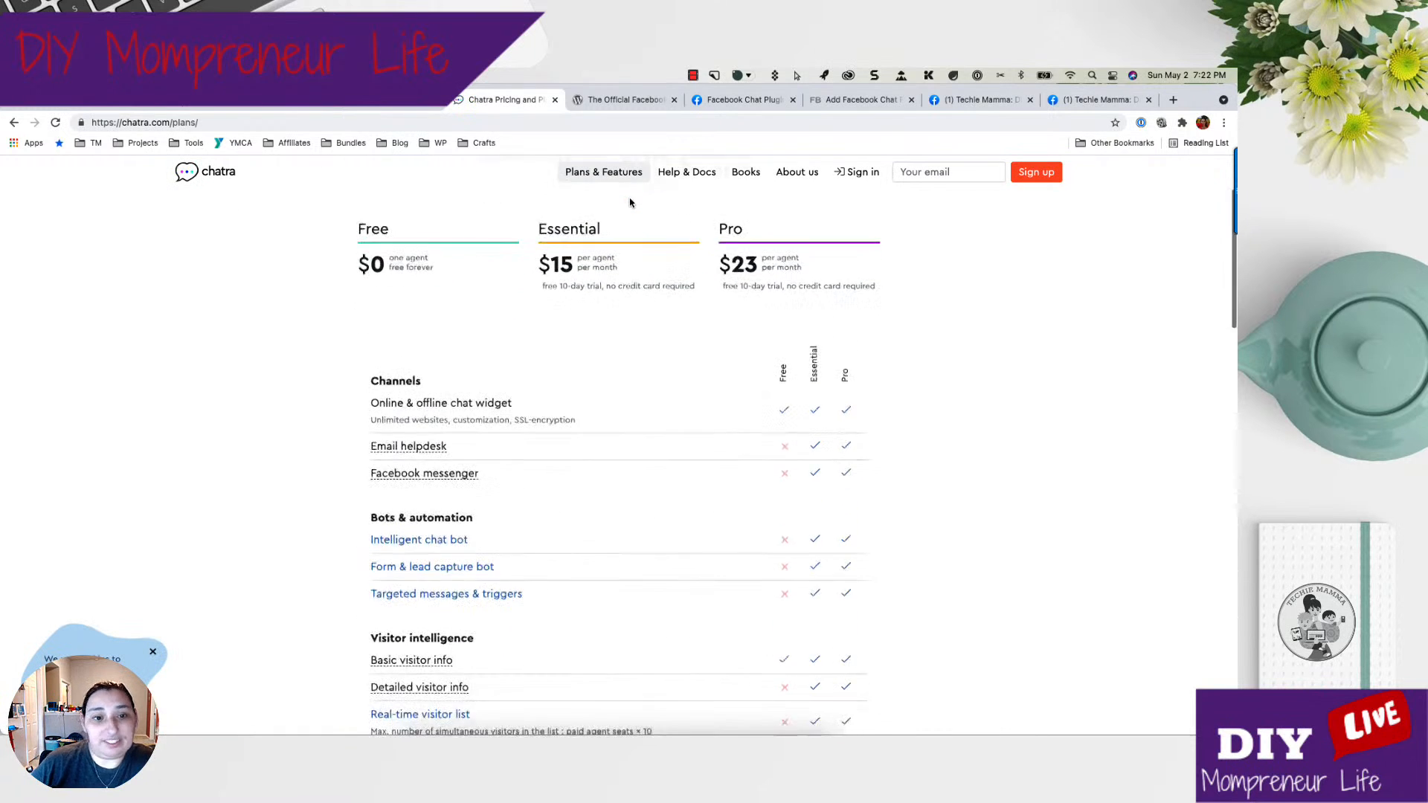
scroll(629, 202, "down", 2)
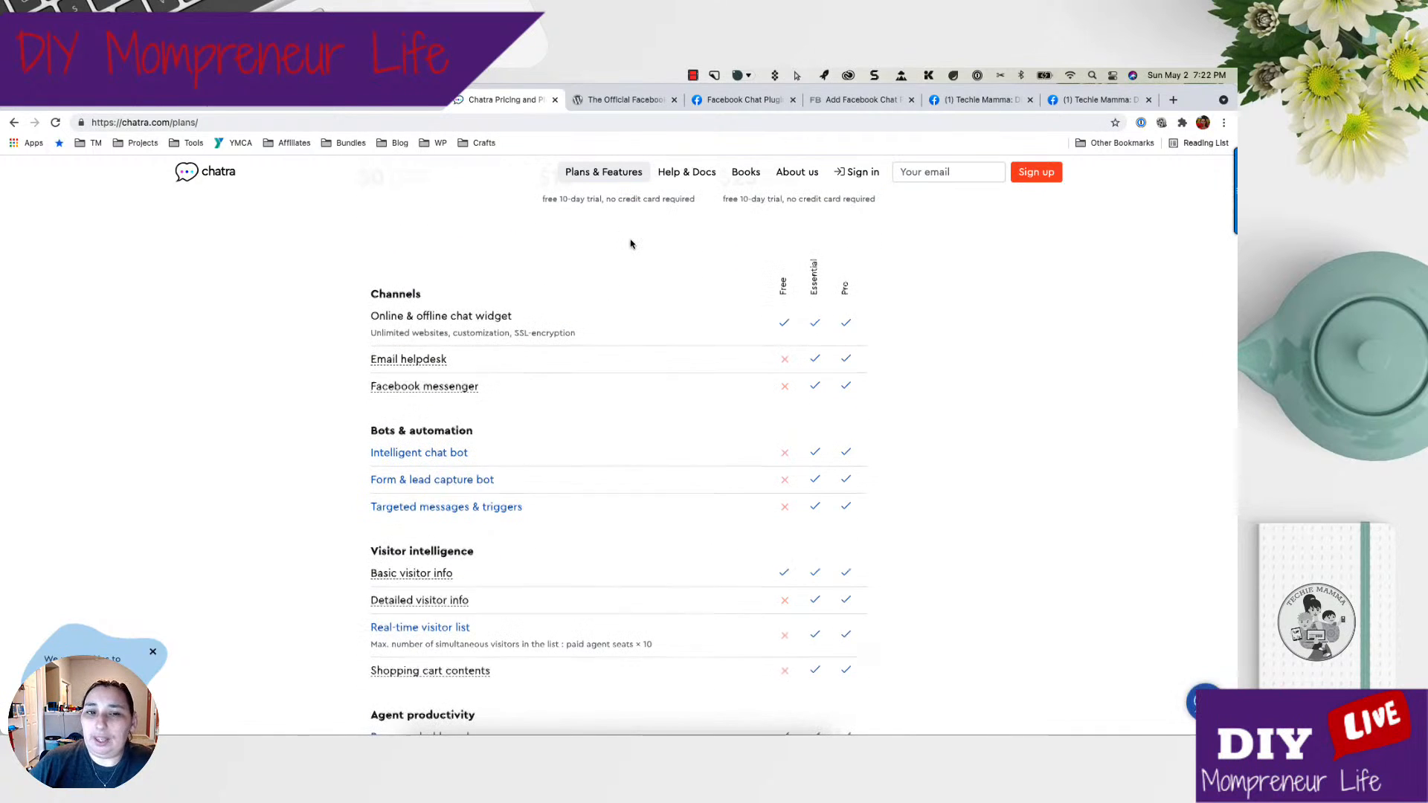
scroll(630, 244, "down", 1)
scroll(630, 244, "down", 1)
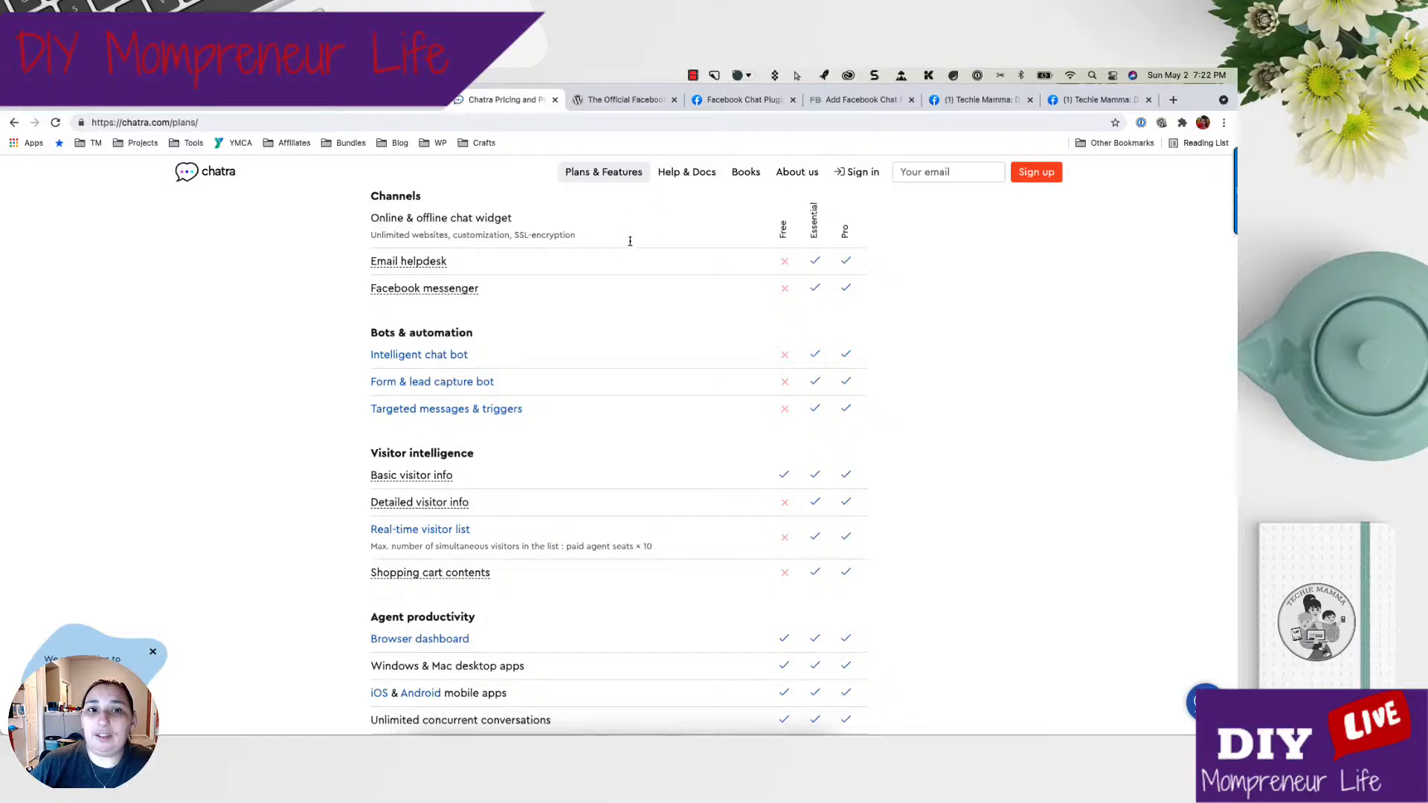
triple_click(402, 292)
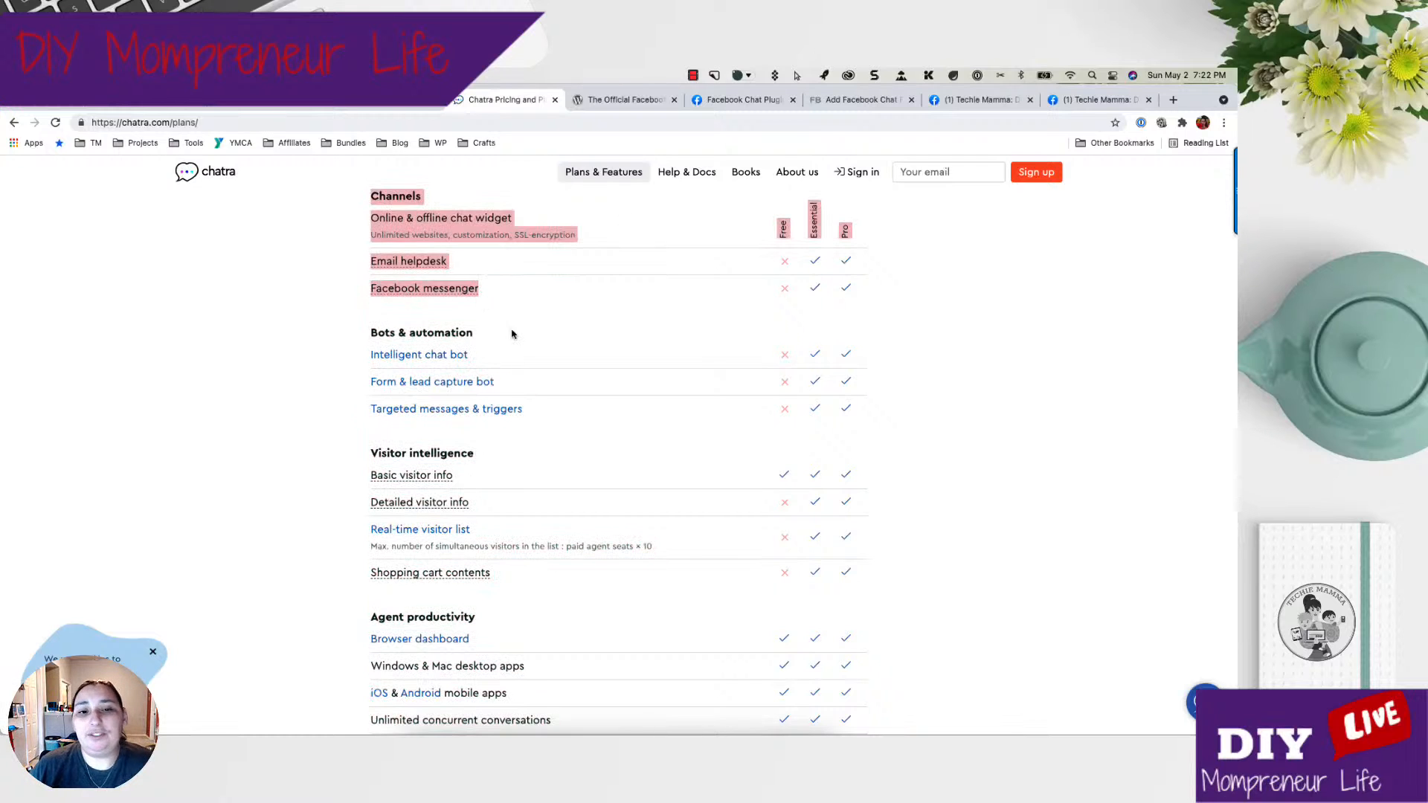
left_click(565, 326)
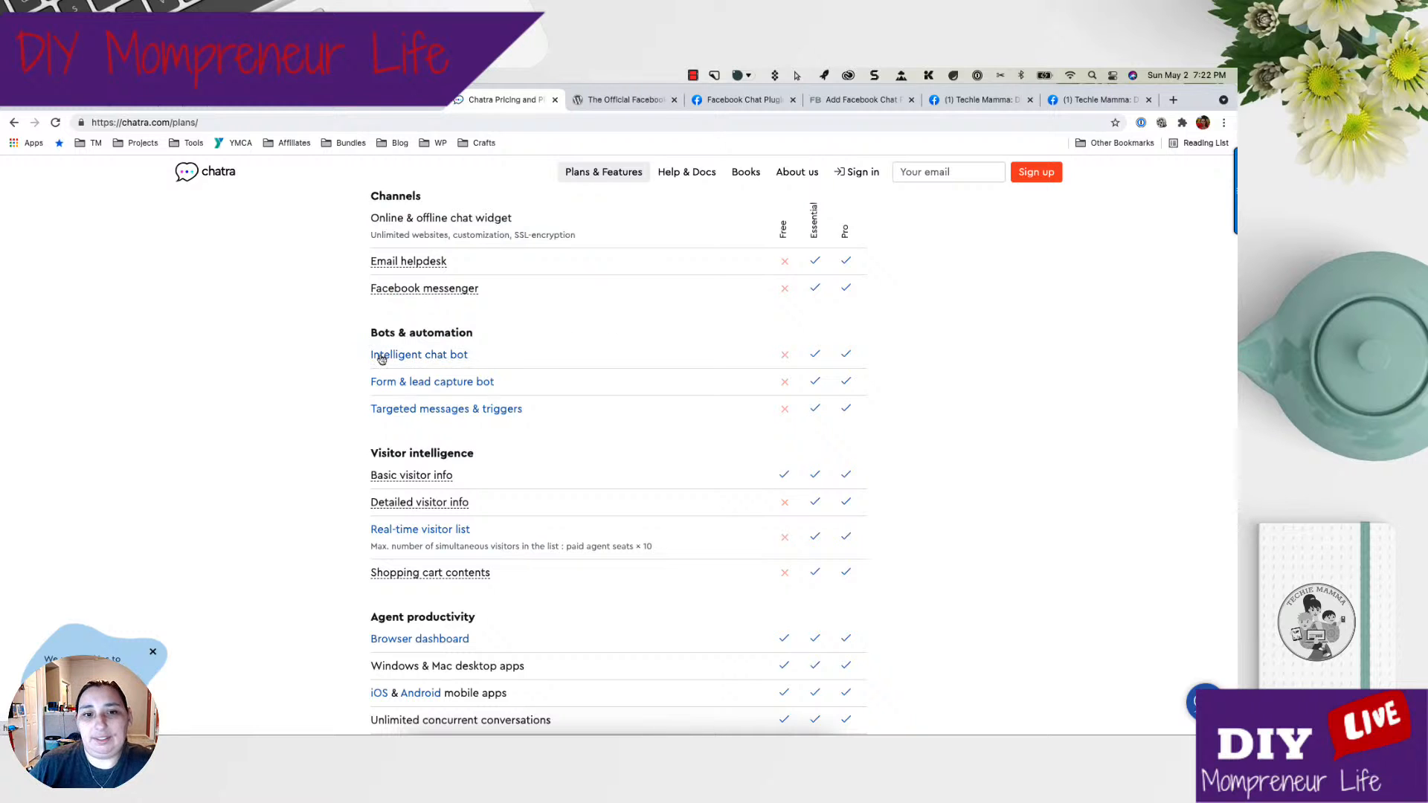
Examine the bots, visitor intelligence, agent productivity and chat function features in Chatra's plan comparison.
scroll(381, 359, "down", 3)
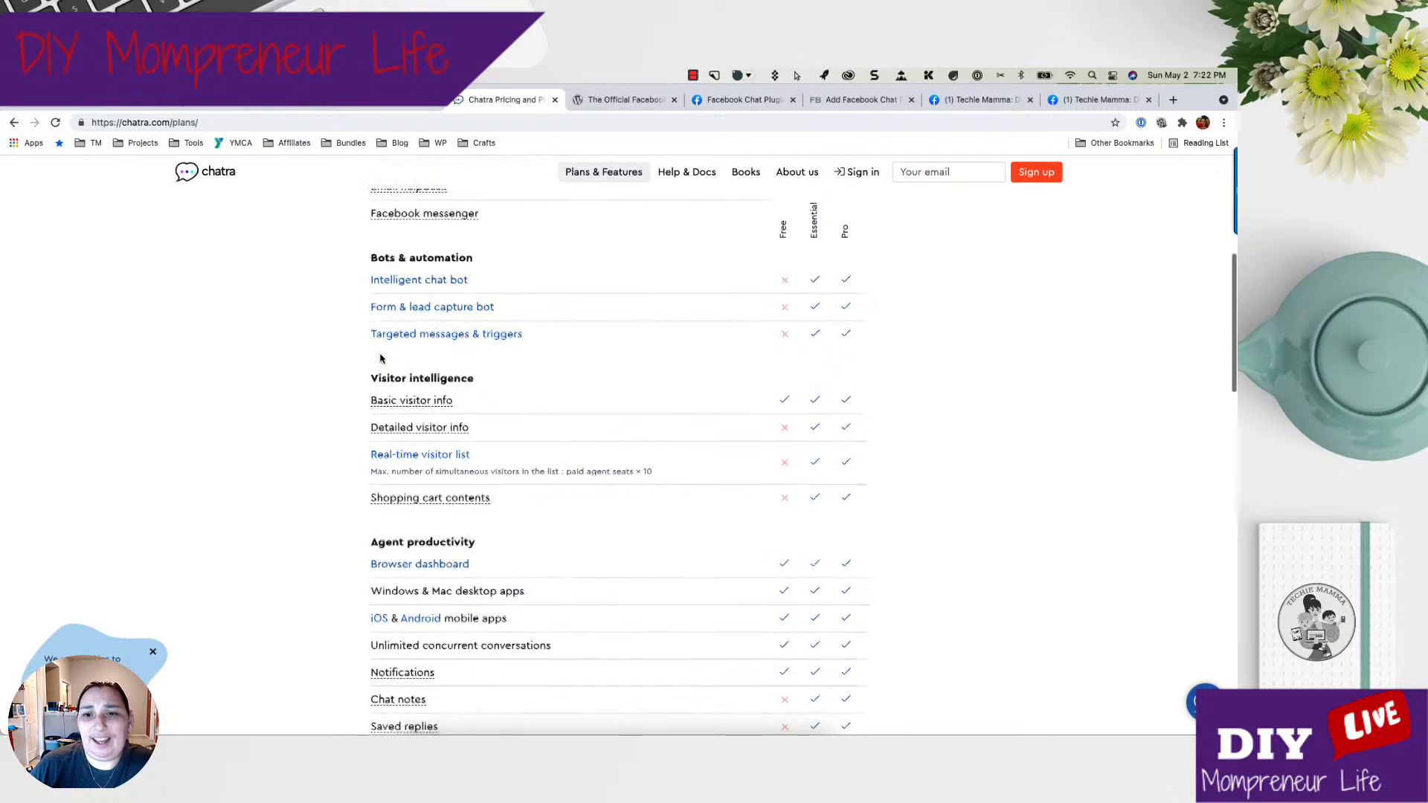
scroll(380, 358, "down", 2)
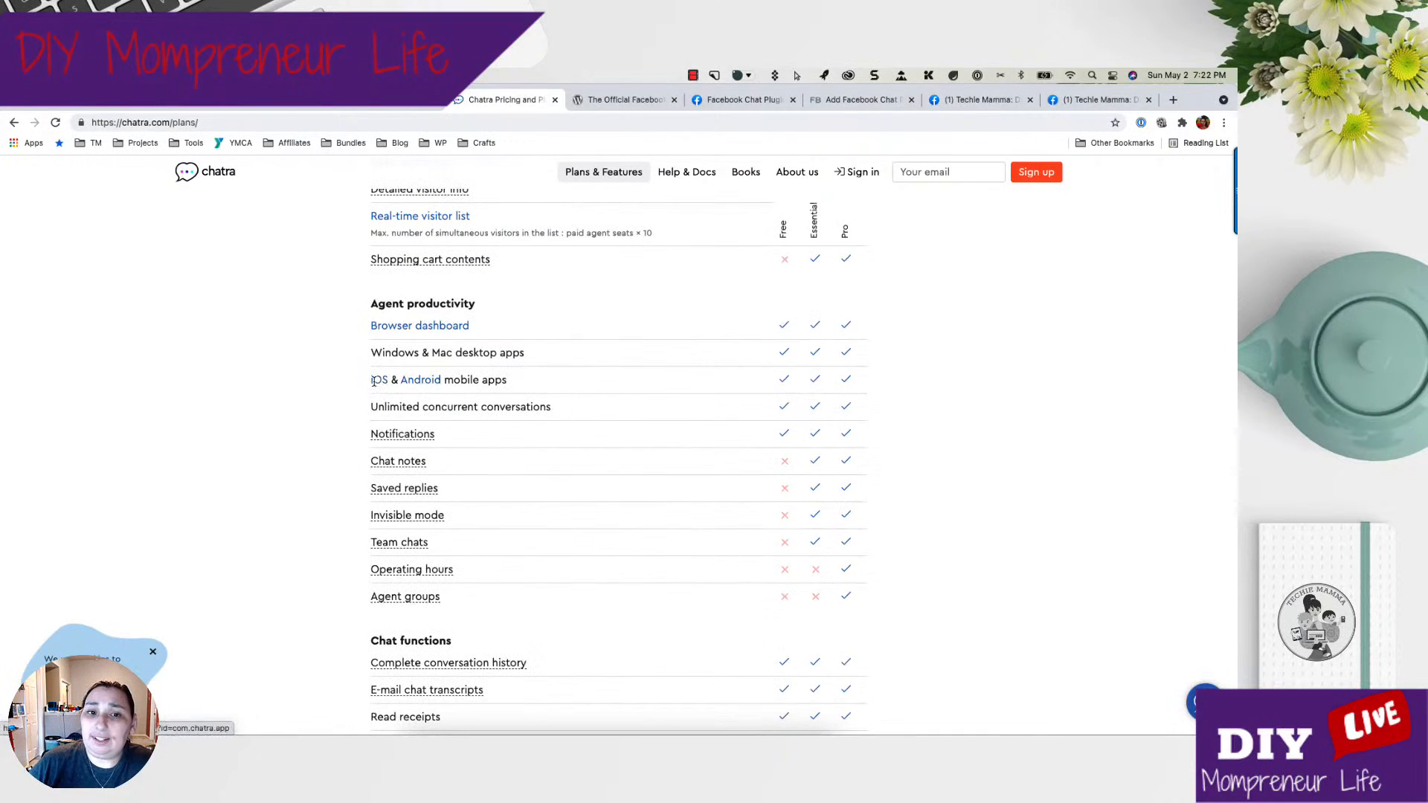
scroll(545, 389, "down", 1)
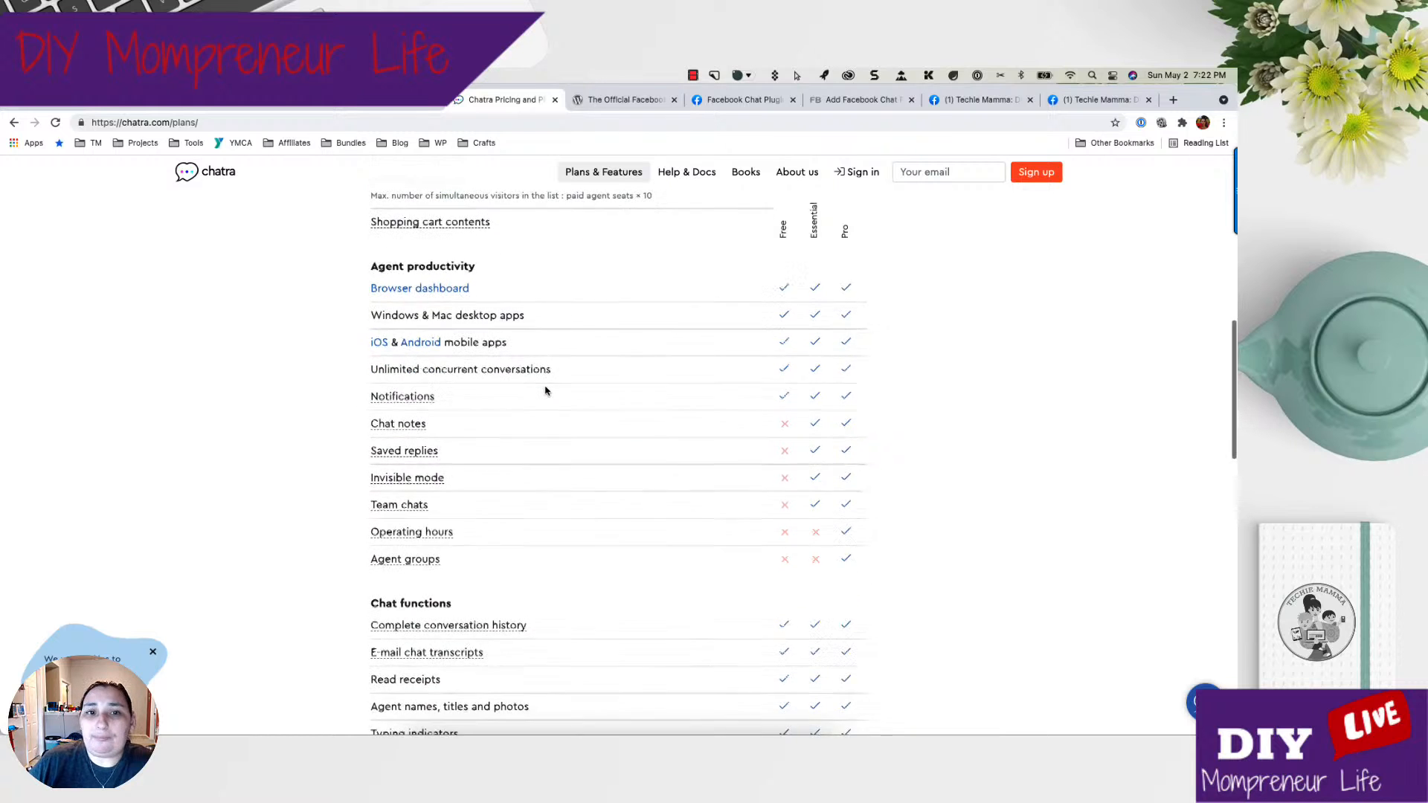
mouse_move(497, 317)
left_mouse_down()
mouse_move(424, 317)
mouse_move(525, 319)
left_mouse_up()
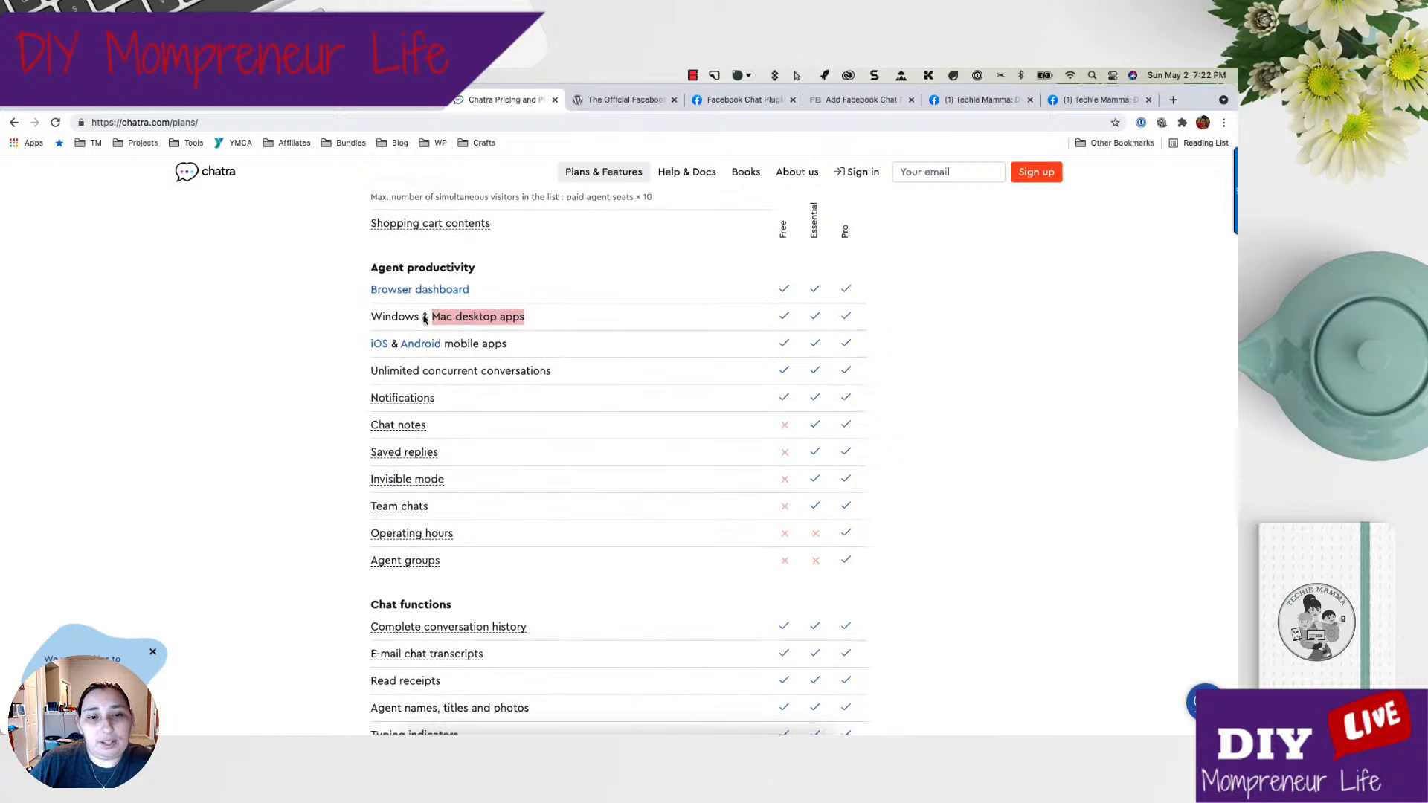
scroll(588, 351, "down", 1)
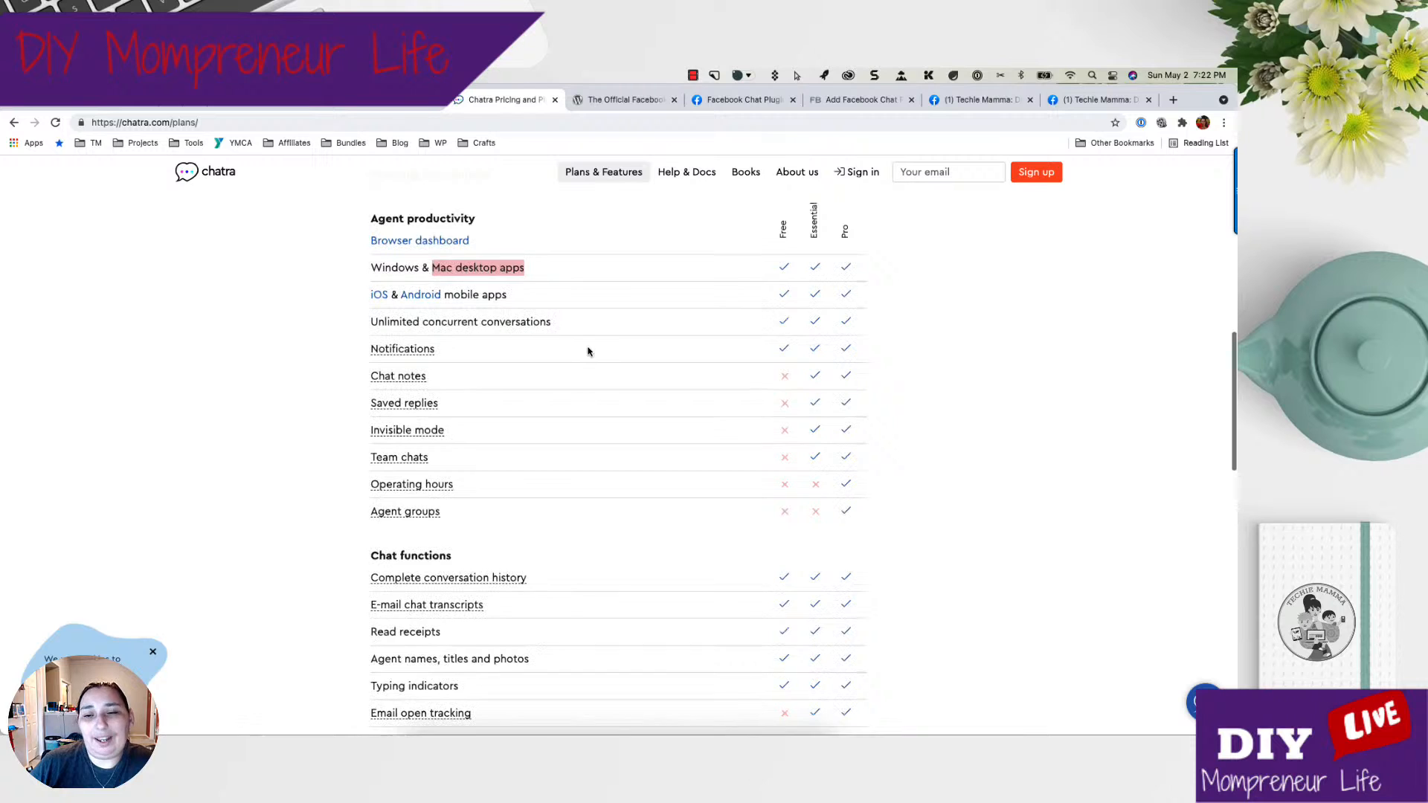
scroll(588, 351, "up", 2)
scroll(588, 351, "down", 3)
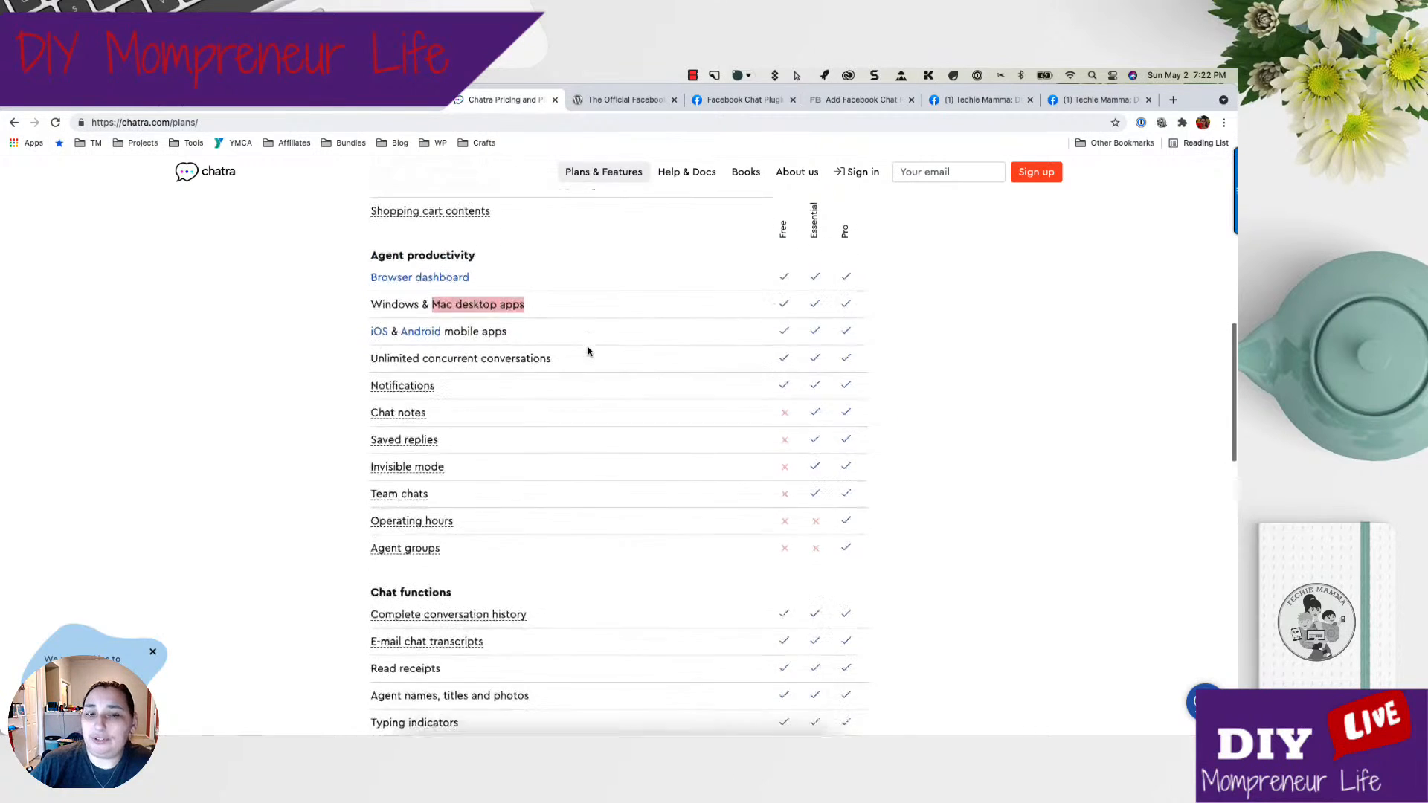
scroll(588, 351, "down", 5)
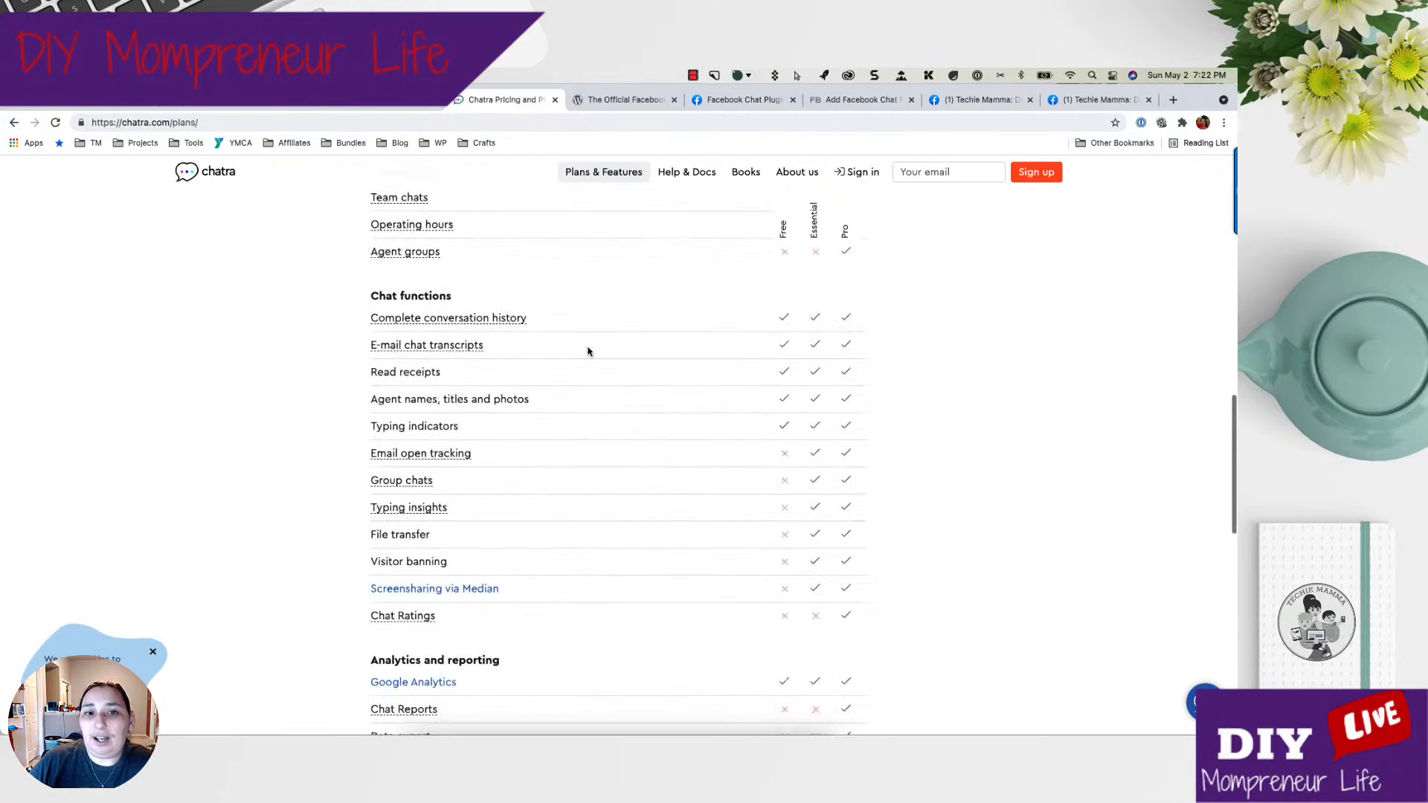
mouse_move(436, 347)
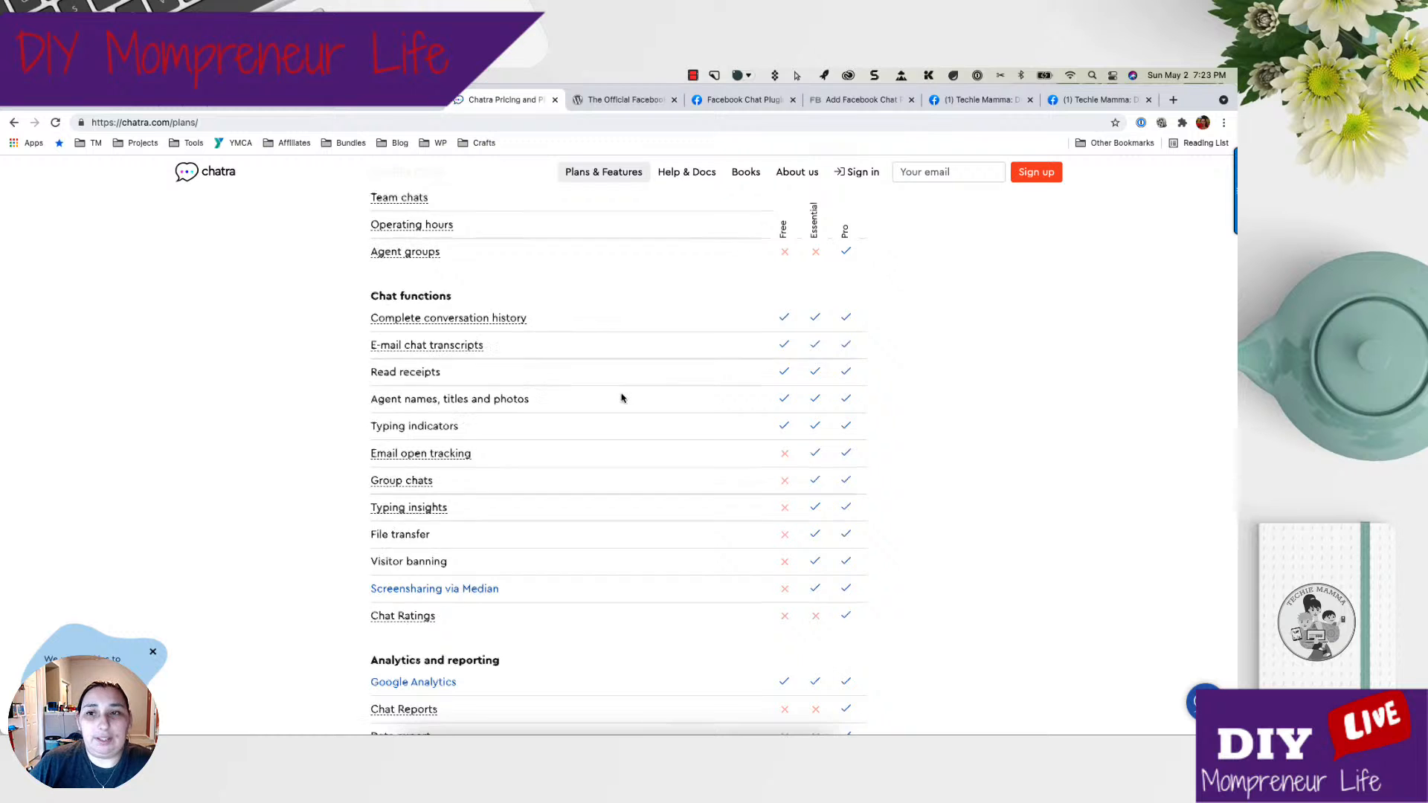
Examine the analytics, integrations and developer tools that each Chatra plan includes.
scroll(621, 399, "down", 5)
scroll(621, 399, "down", 5)
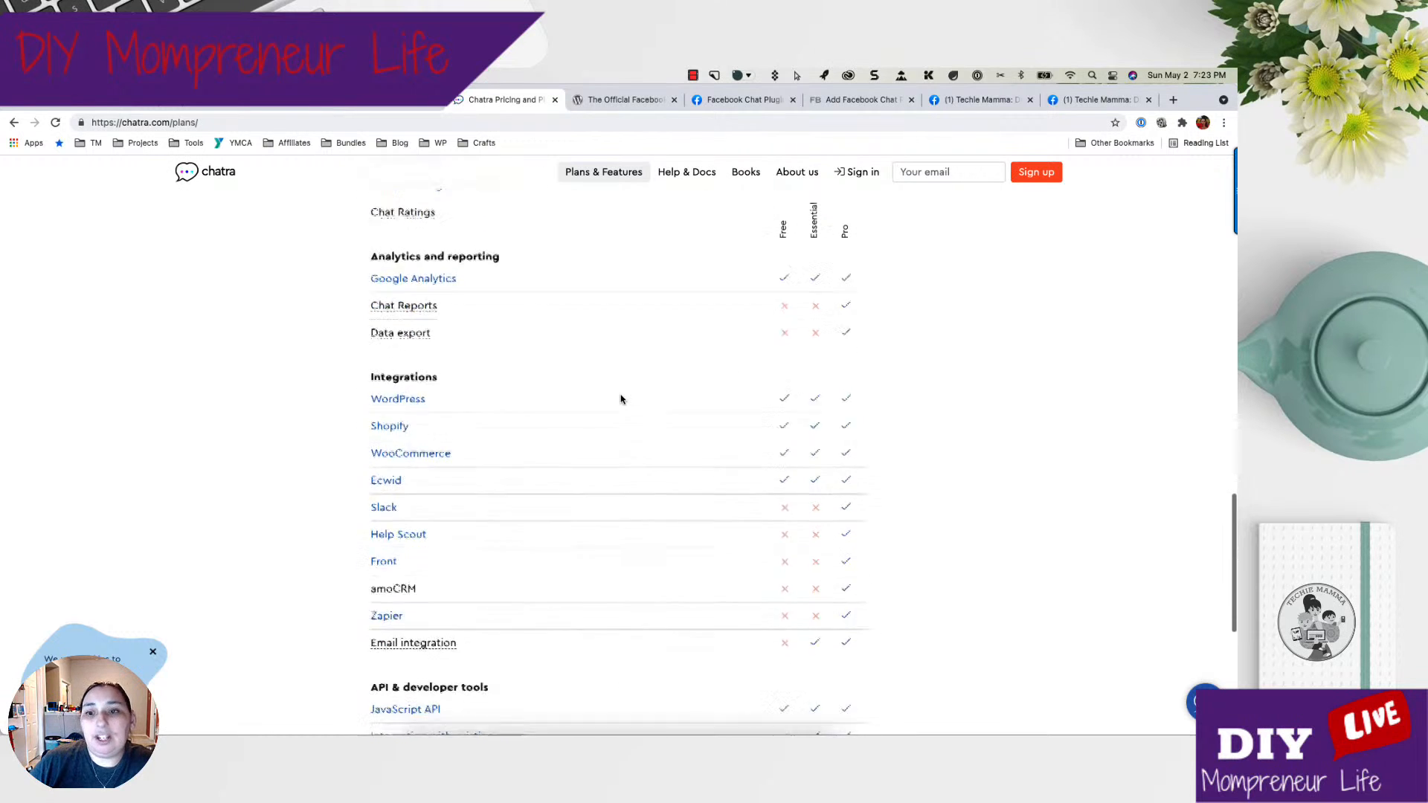
scroll(621, 400, "down", 1)
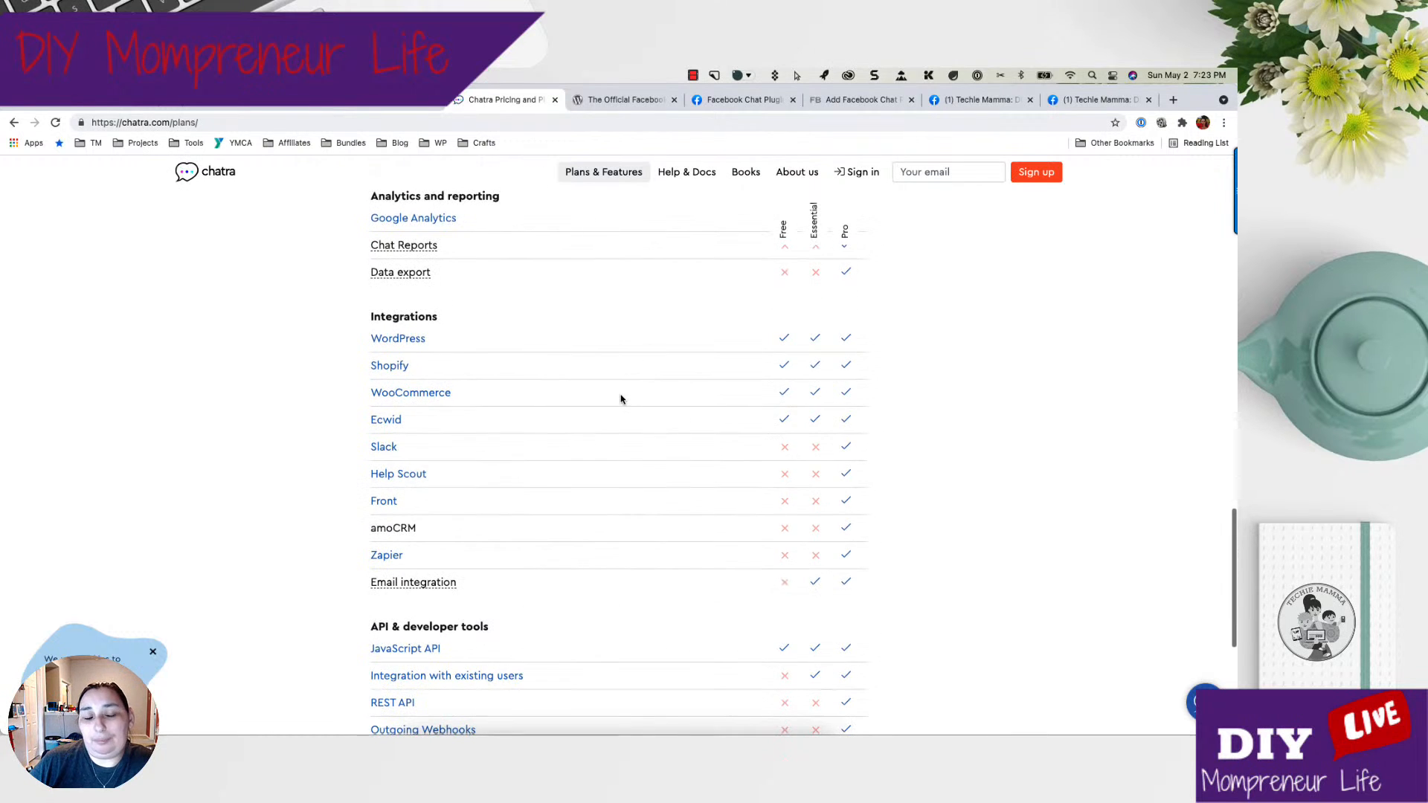
scroll(611, 394, "up", 1)
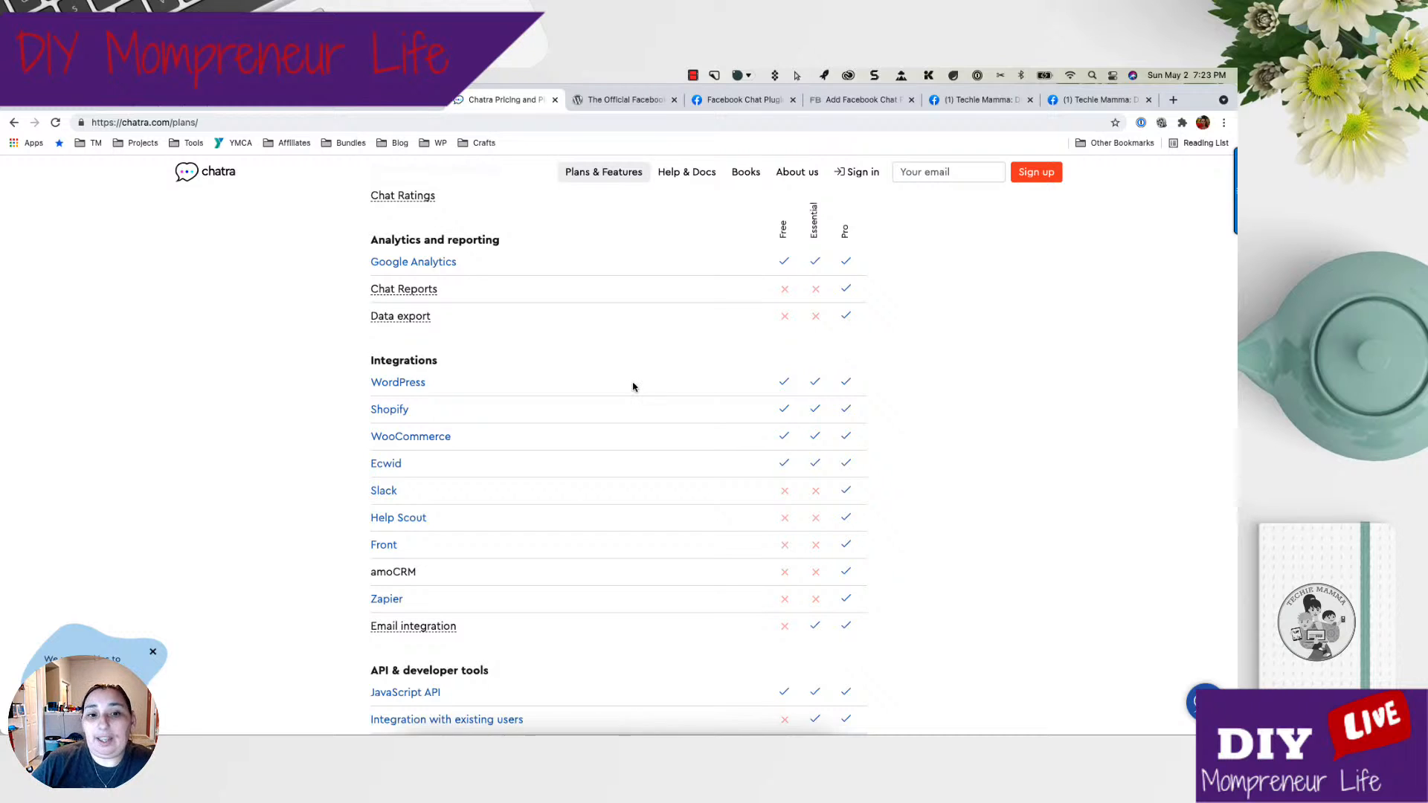
scroll(633, 386, "up", 1)
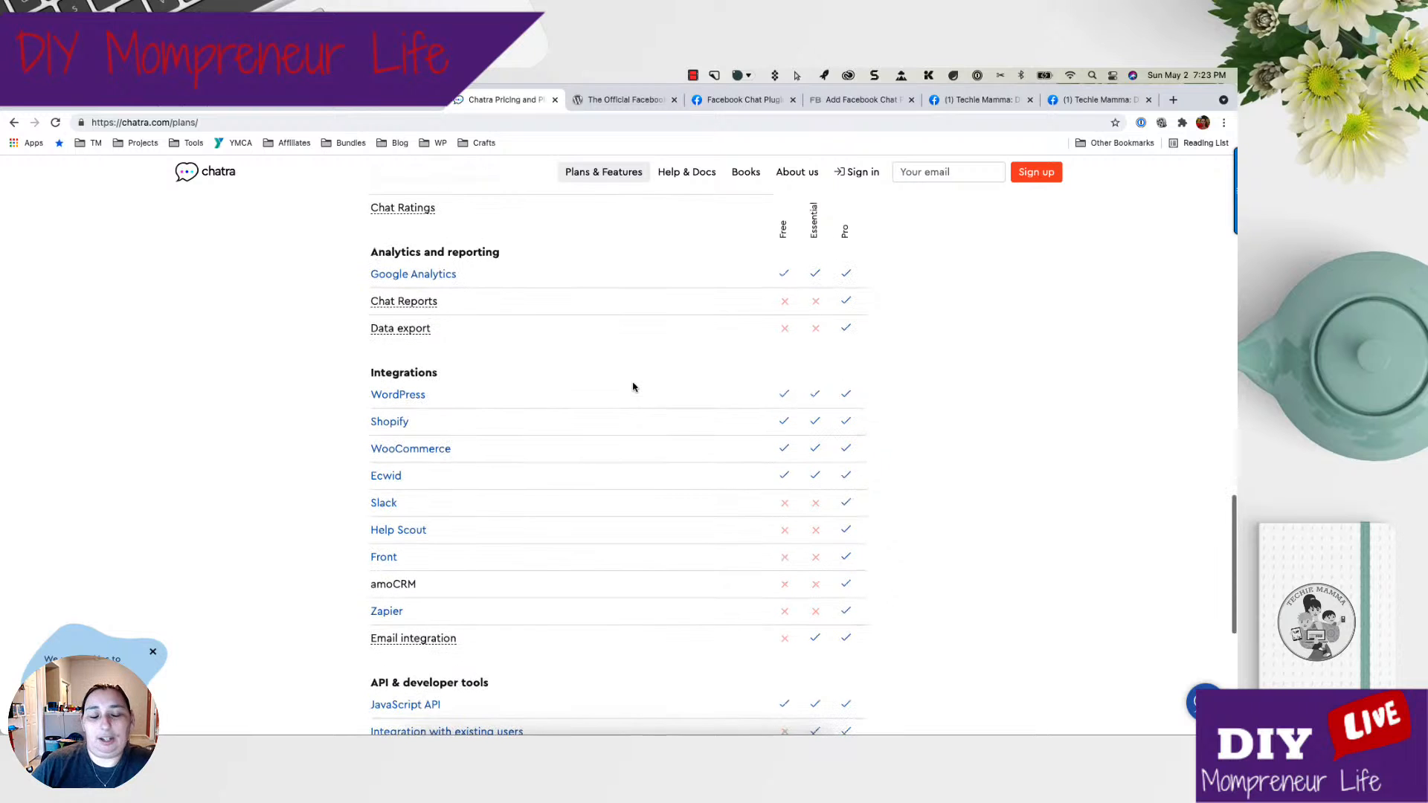
scroll(633, 387, "up", 3)
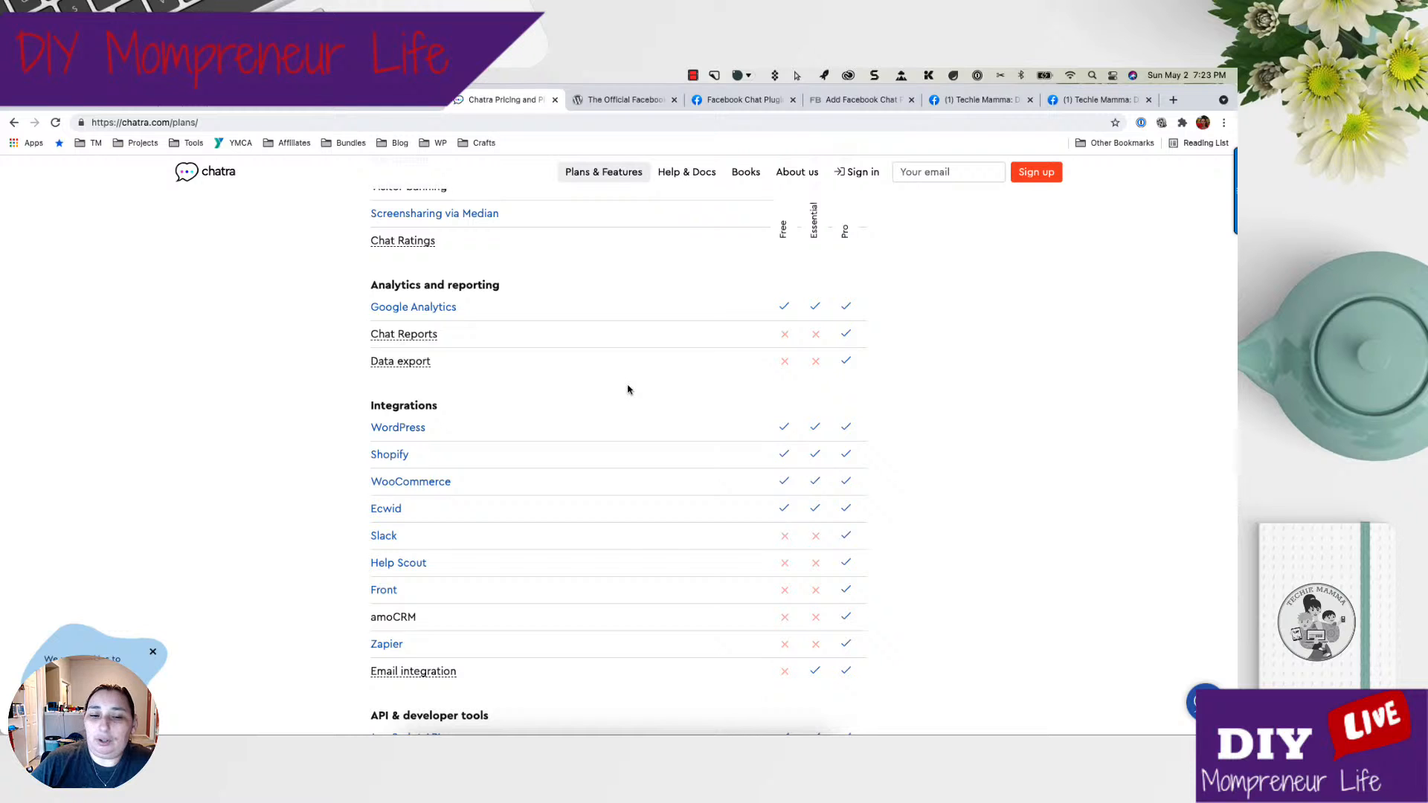
scroll(629, 387, "down", 10)
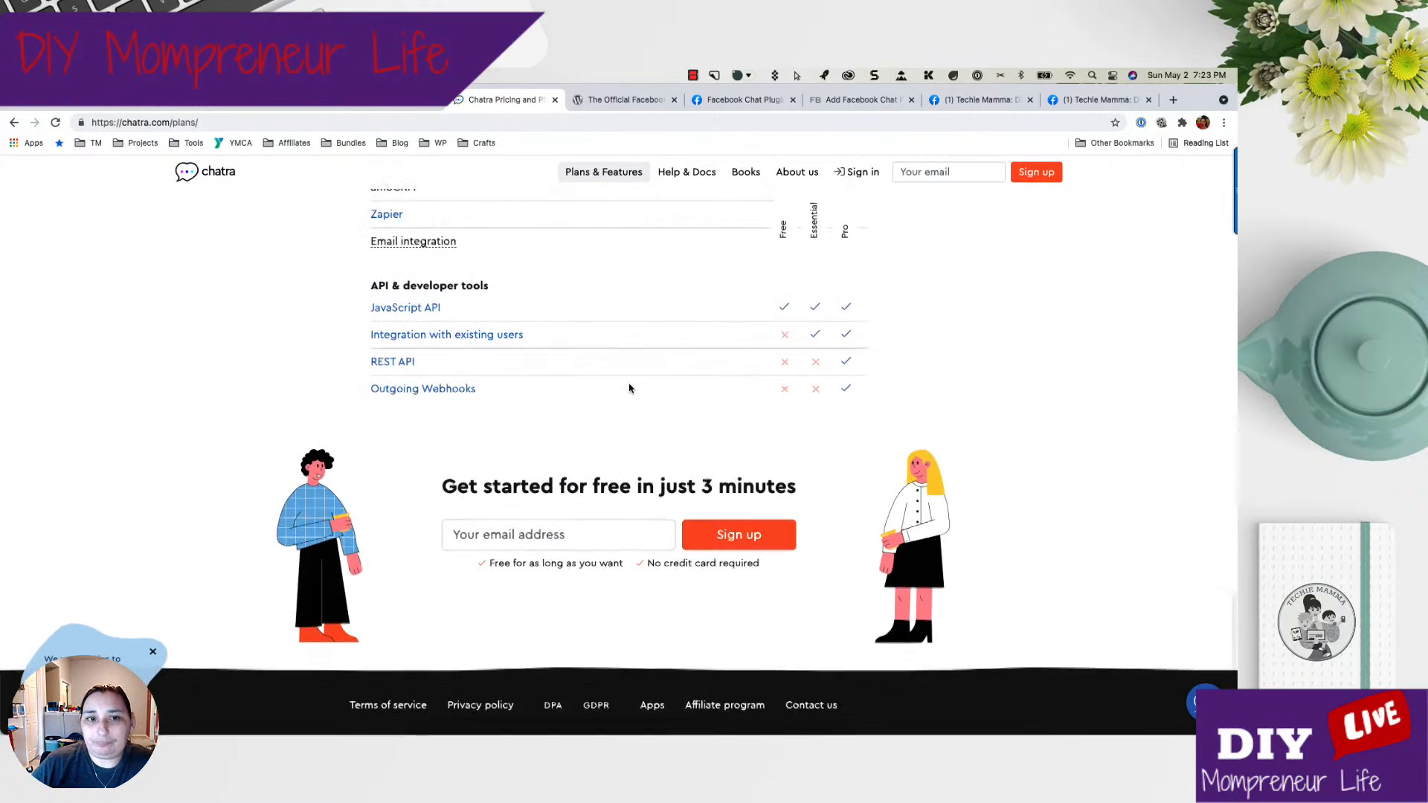
Compare the yearly and monthly prices of Chatra's Essential and Pro plans, ending on yearly billing.
scroll(629, 388, "up", 20)
scroll(629, 389, "up", 2)
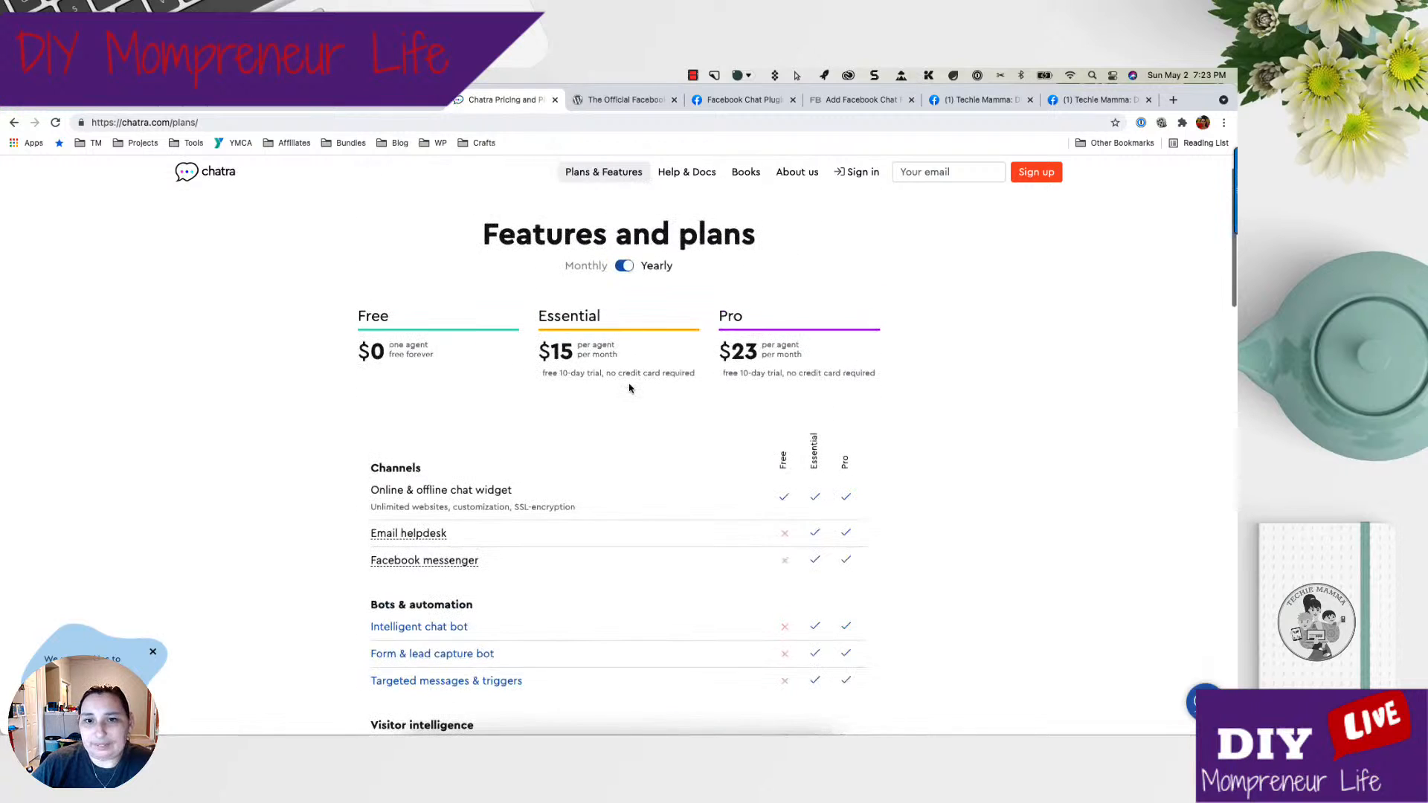
triple_click(553, 351)
left_click_drag(552, 351, 631, 366)
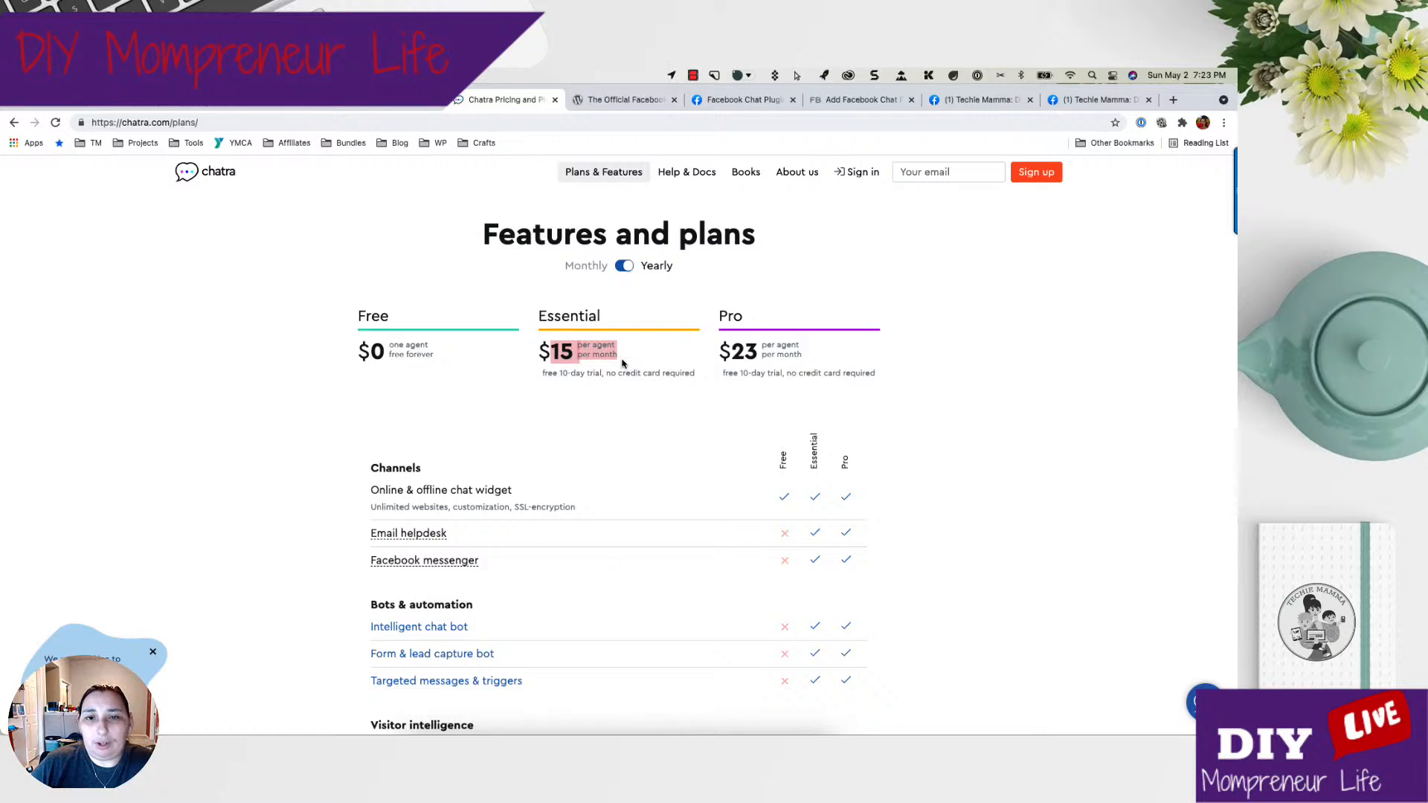
left_click(624, 267)
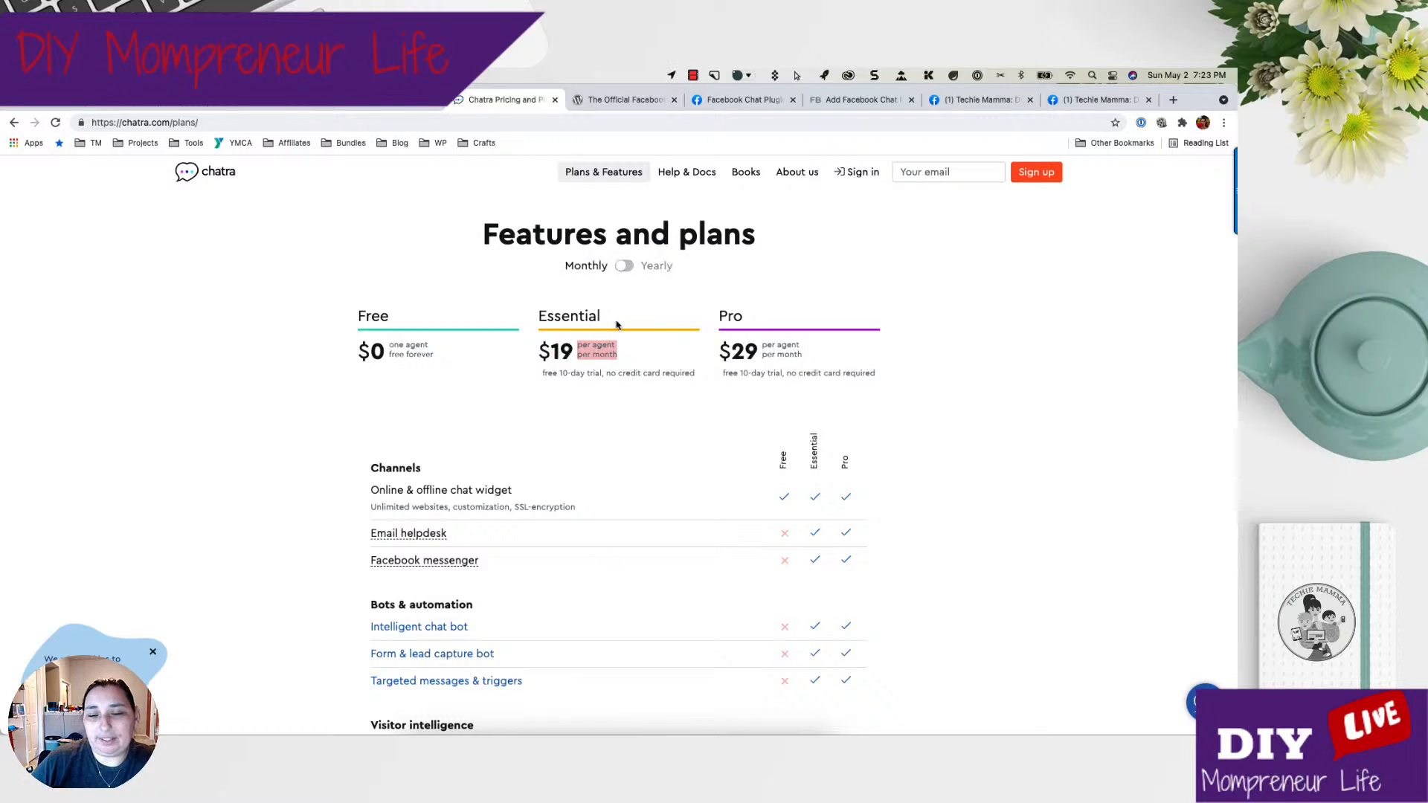
left_click(625, 267)
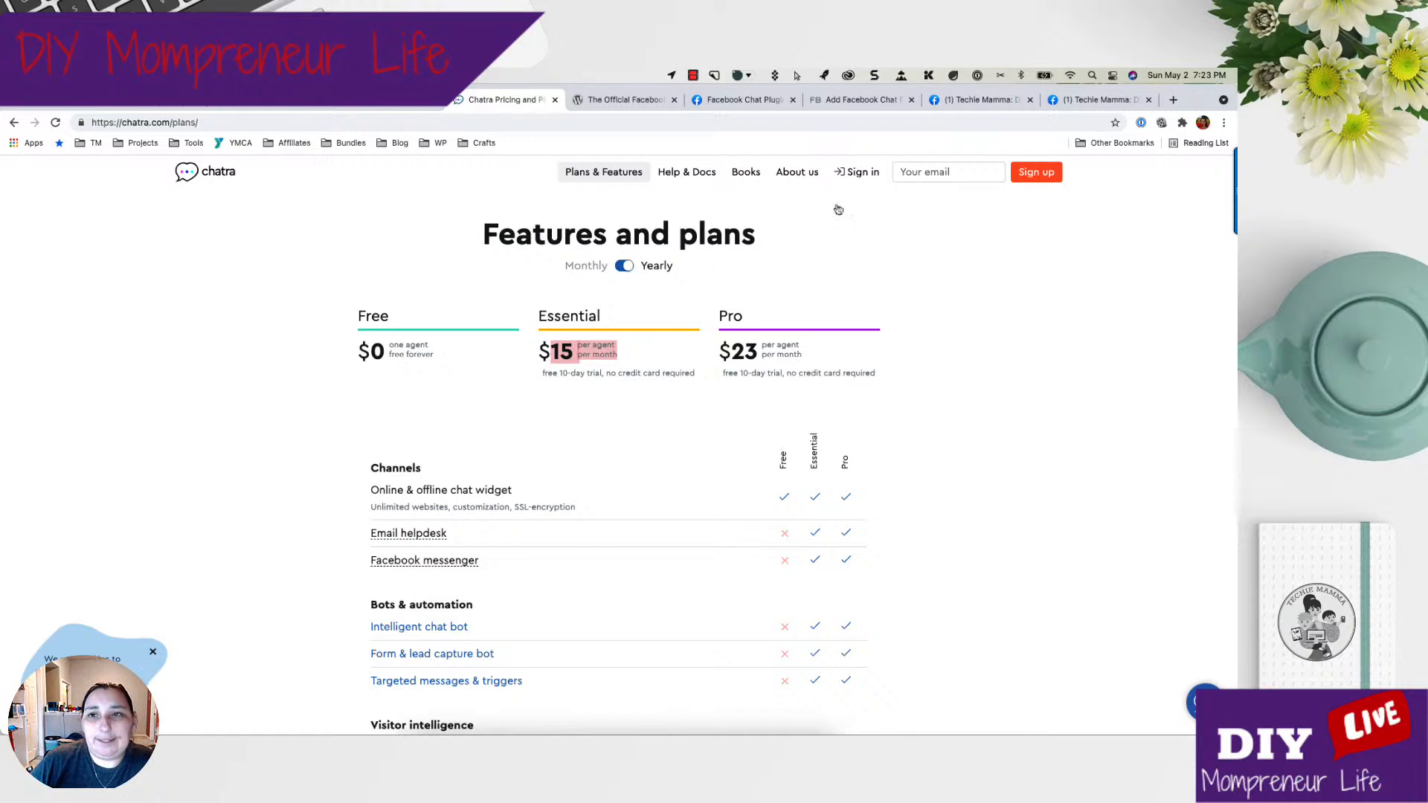
Sign in to the Chatra account and turn on Do Not Disturb on the Mac.
left_click(861, 172)
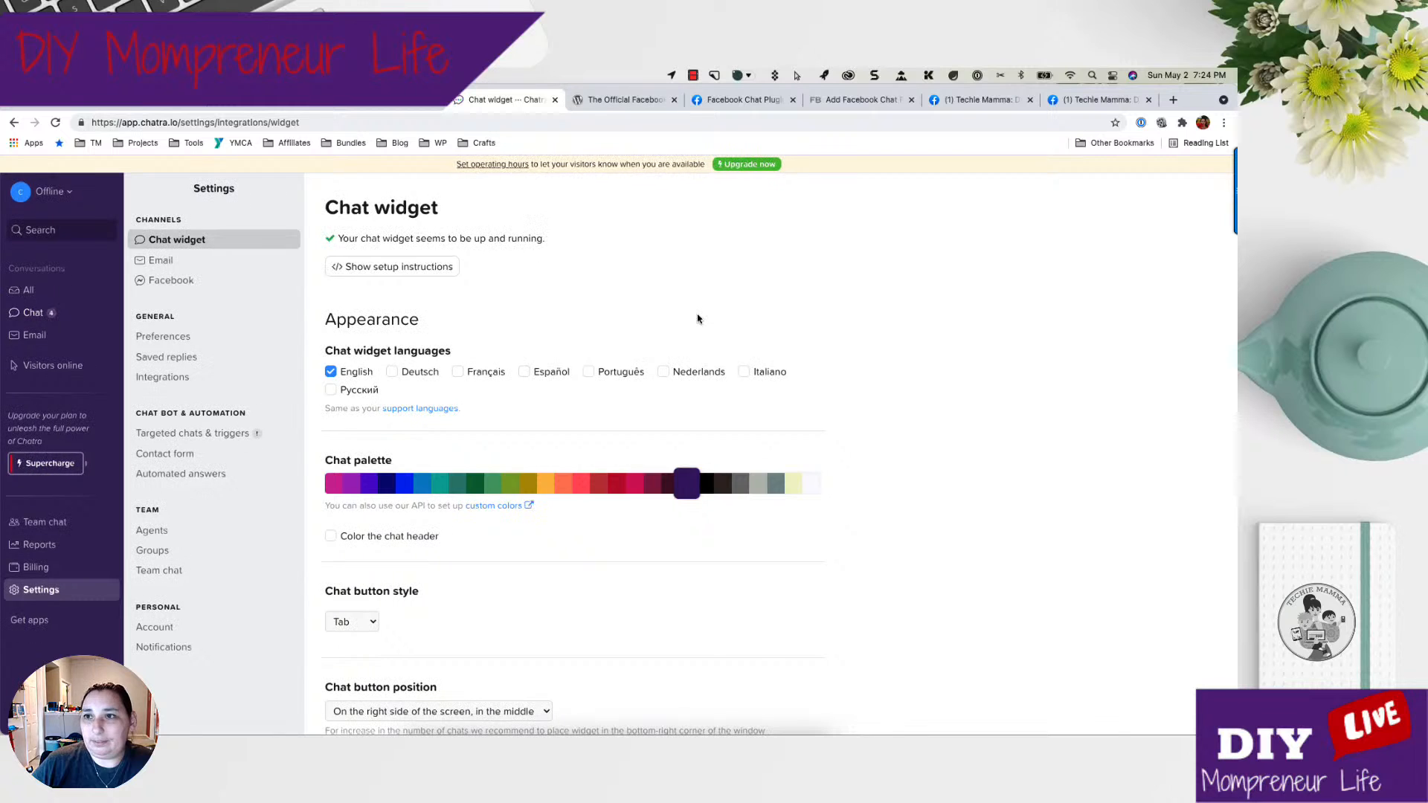
left_click(1114, 77)
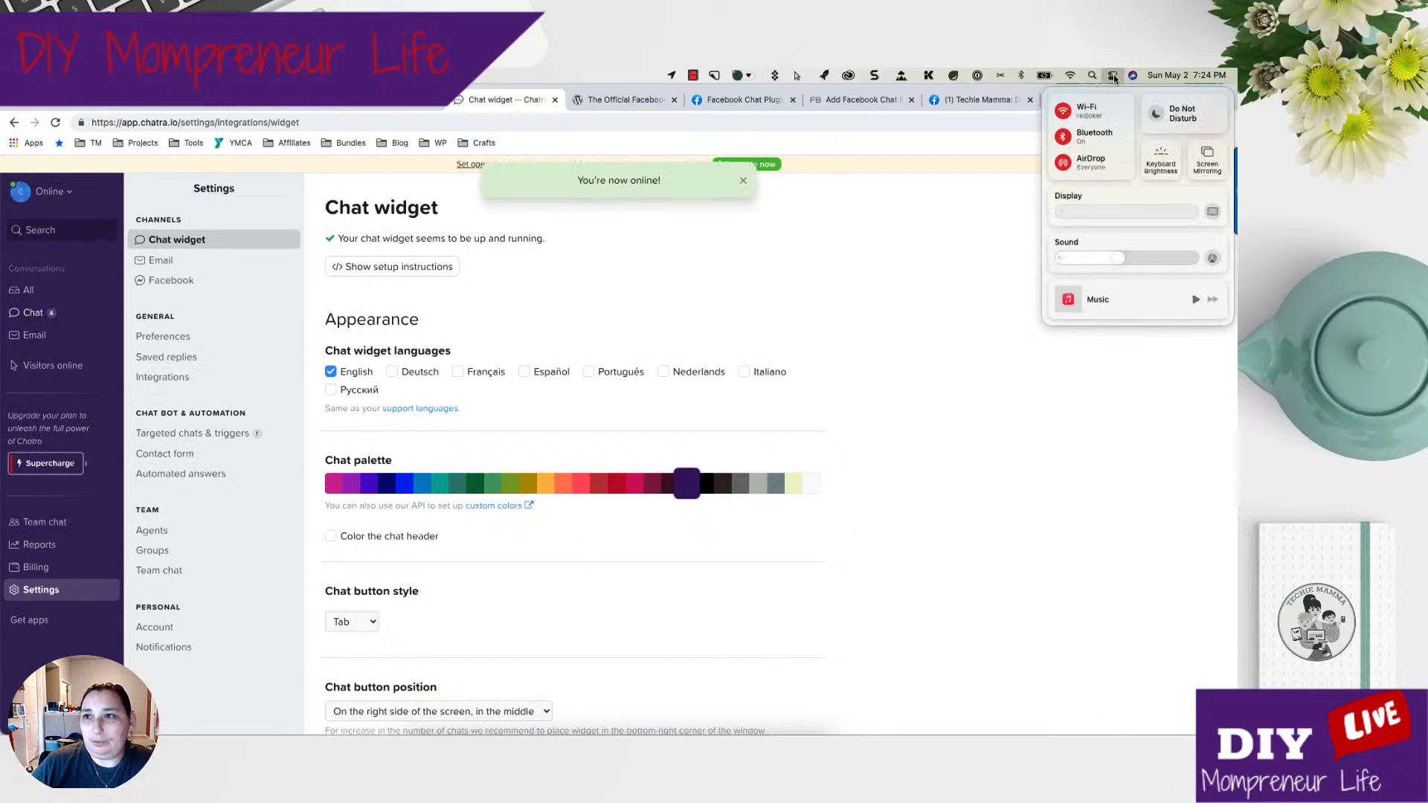
left_click(1188, 118)
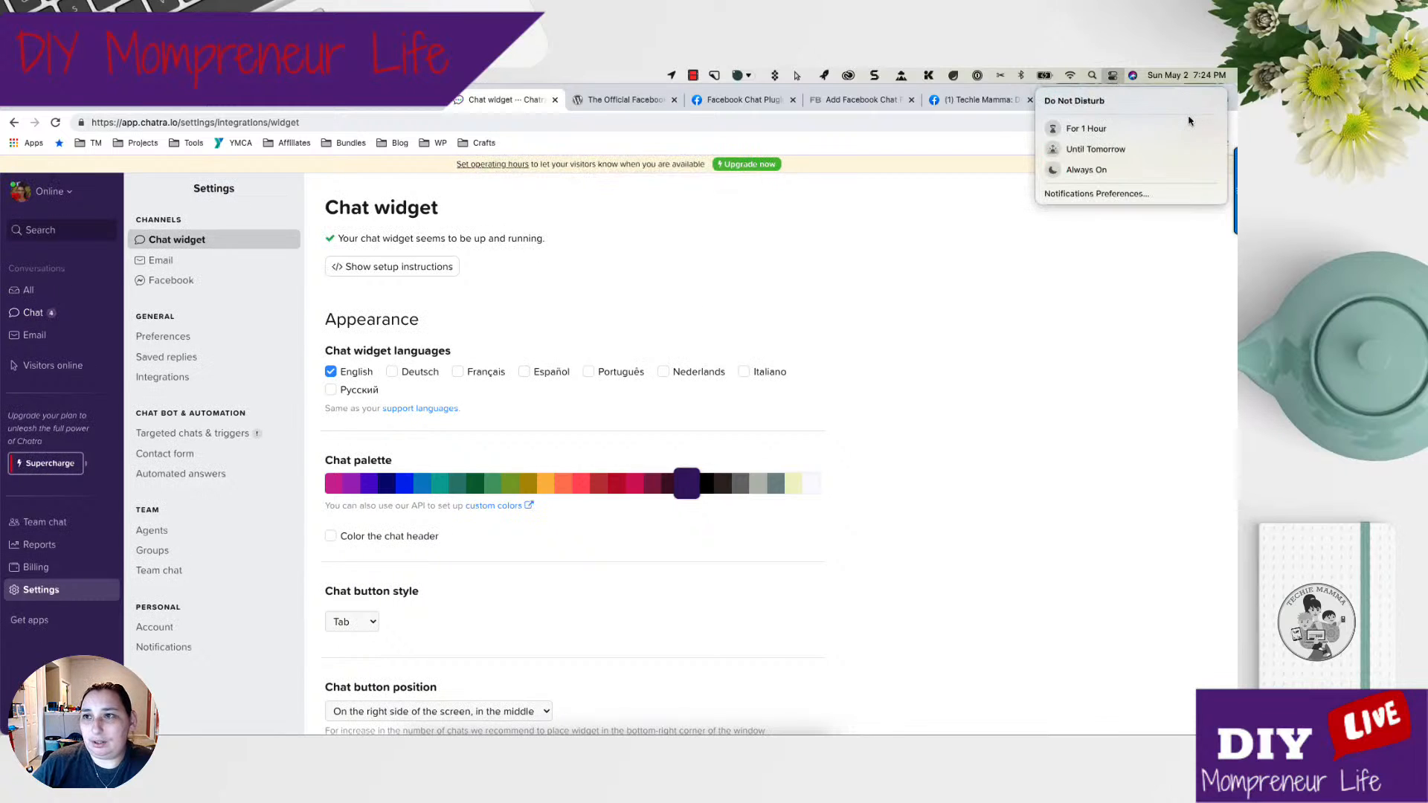
left_click(1188, 120)
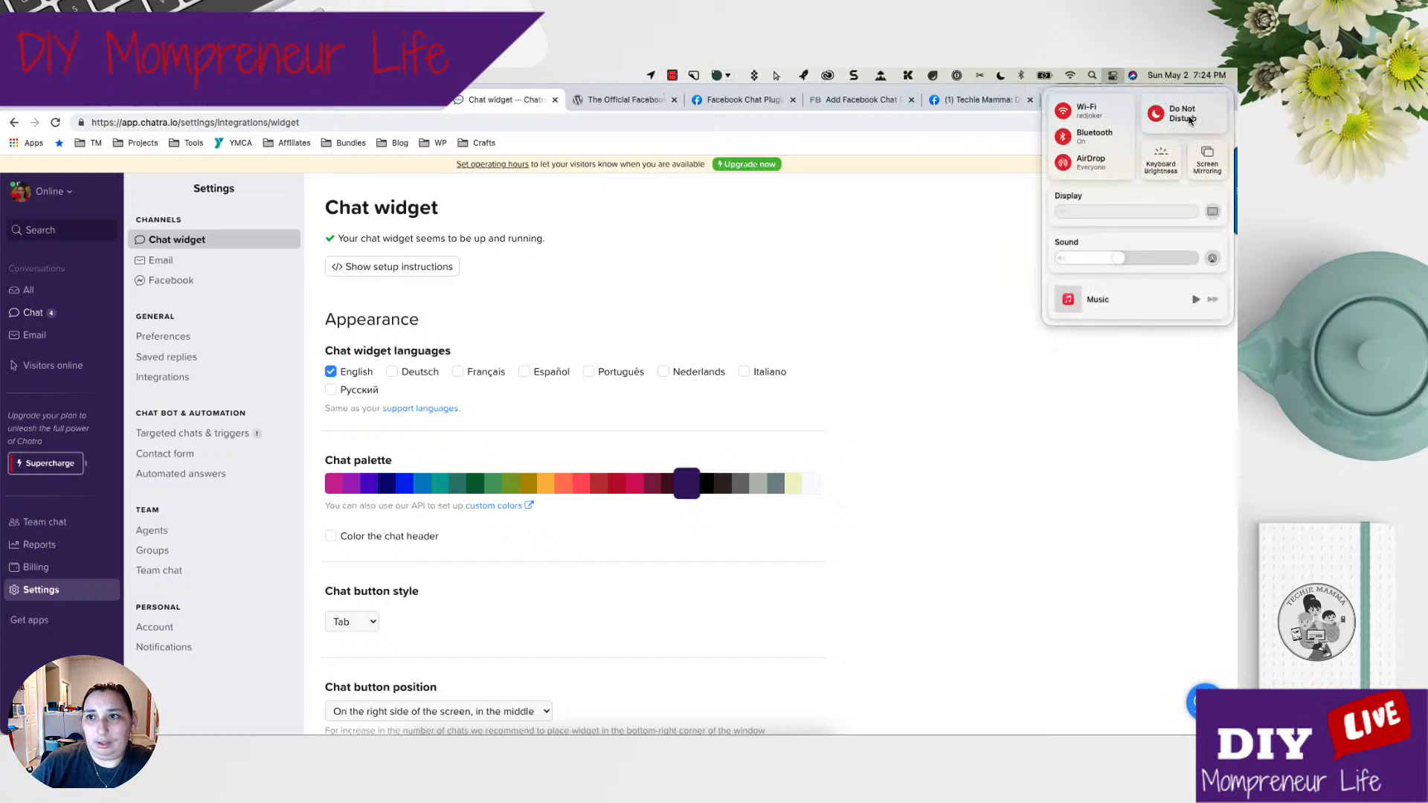
left_click(1114, 76)
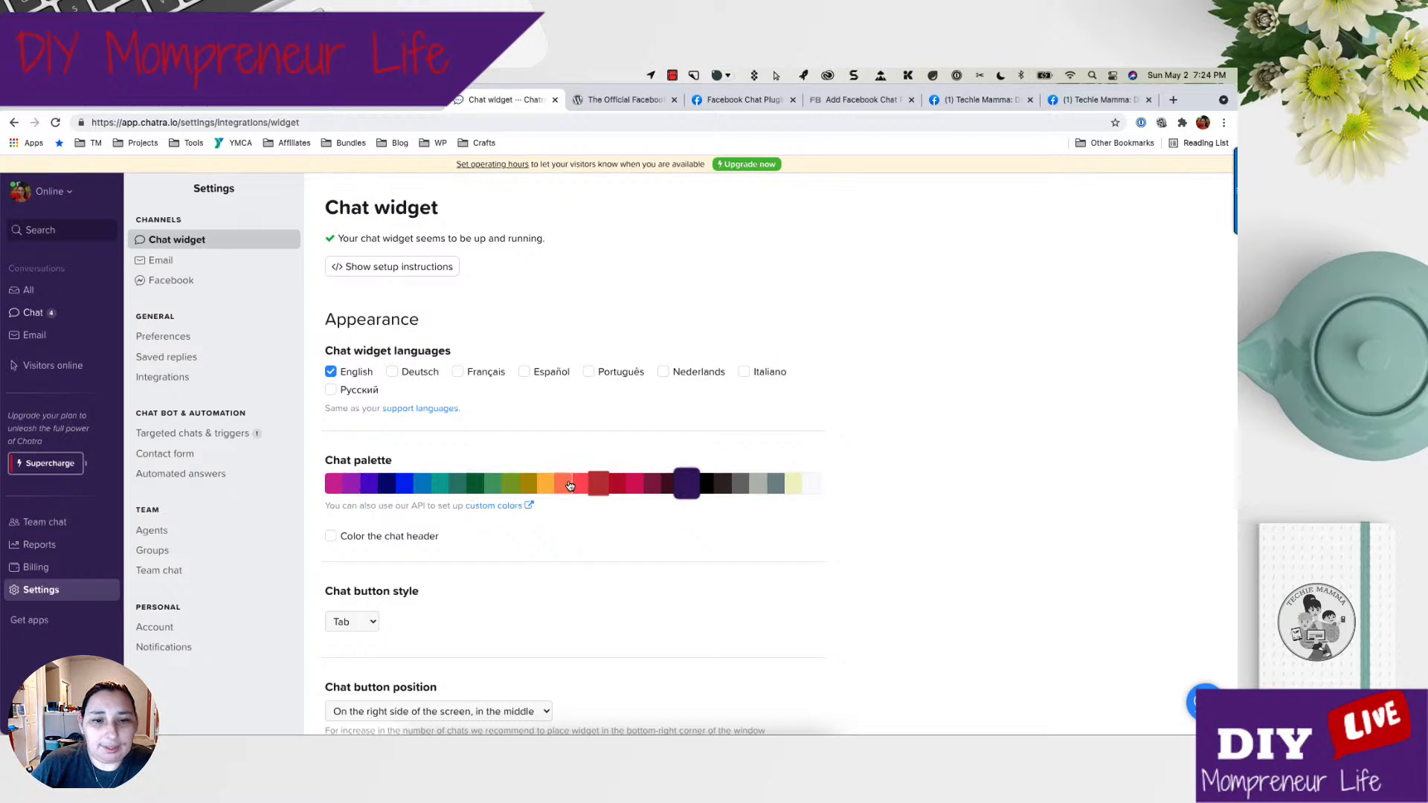
Set the Chatra chat widget's button style to Round.
scroll(570, 485, "down", 1)
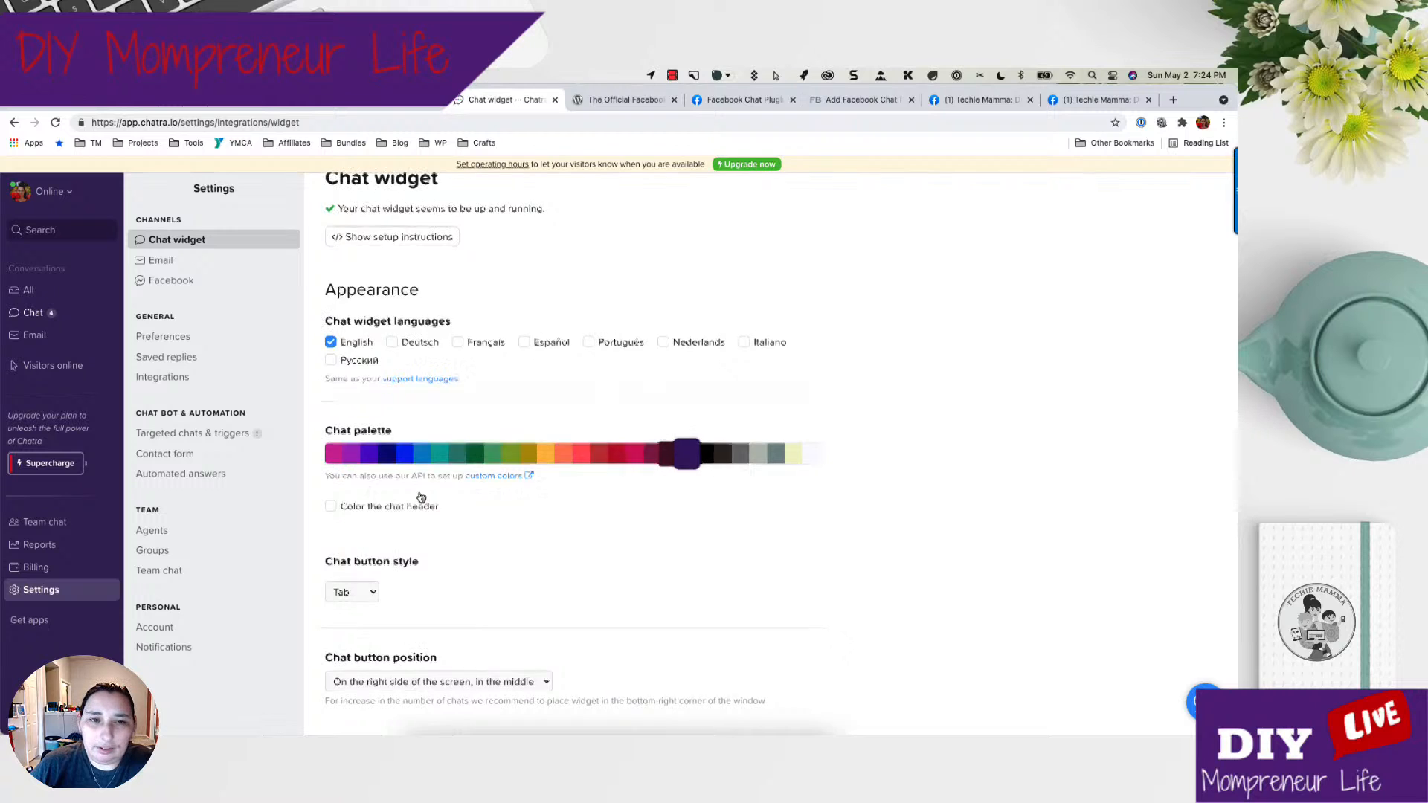
scroll(667, 454, "up", 1)
scroll(461, 287, "down", 4)
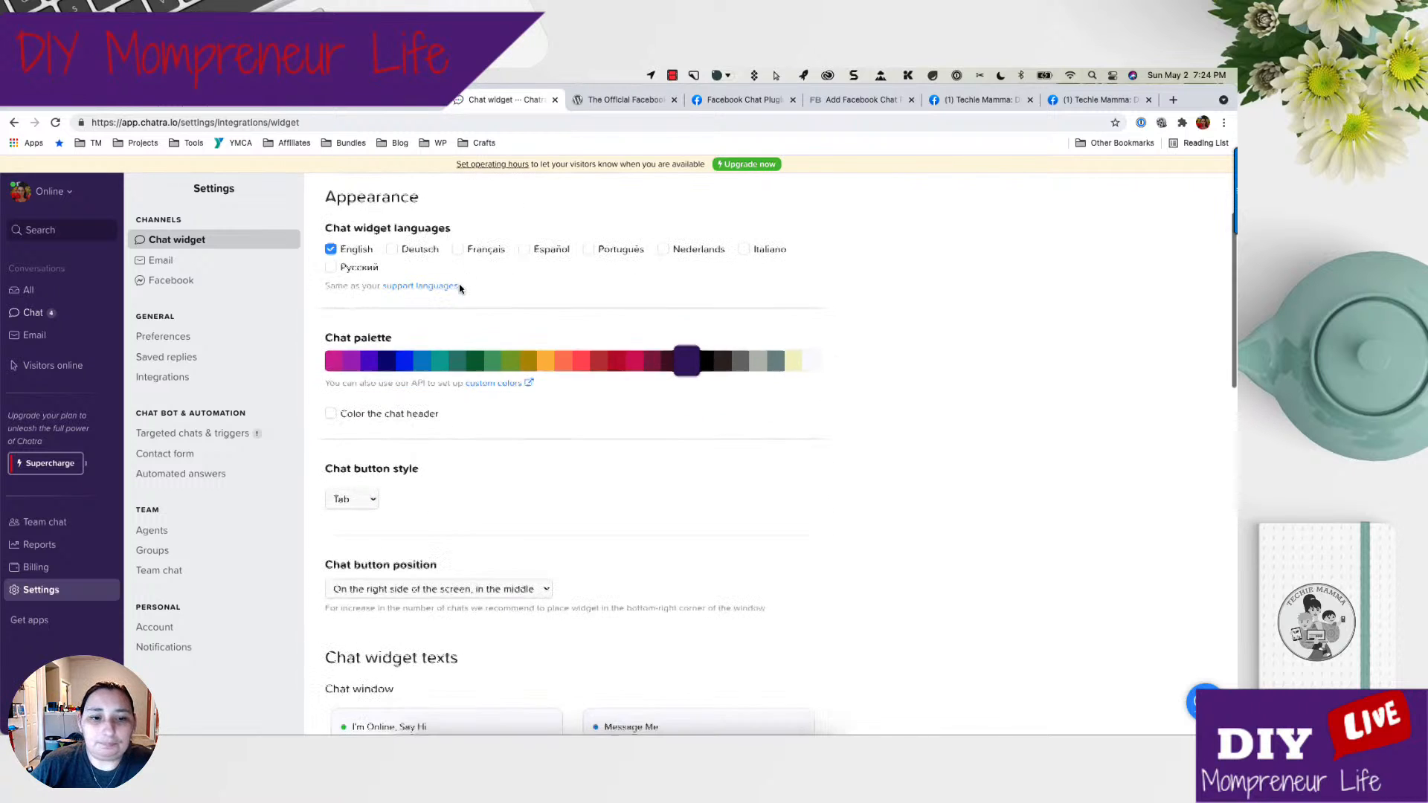
left_click(352, 498)
key("Down")
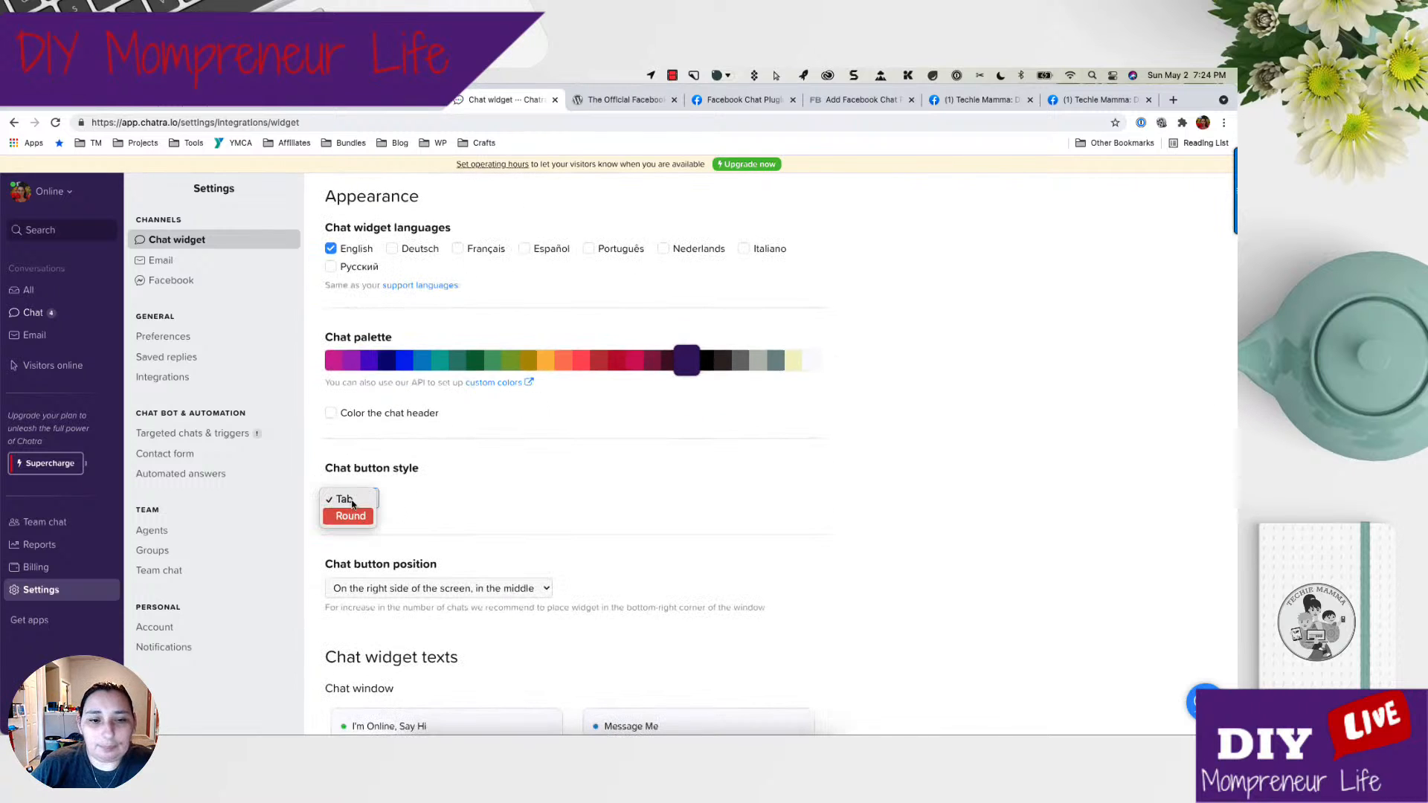
left_click(357, 517)
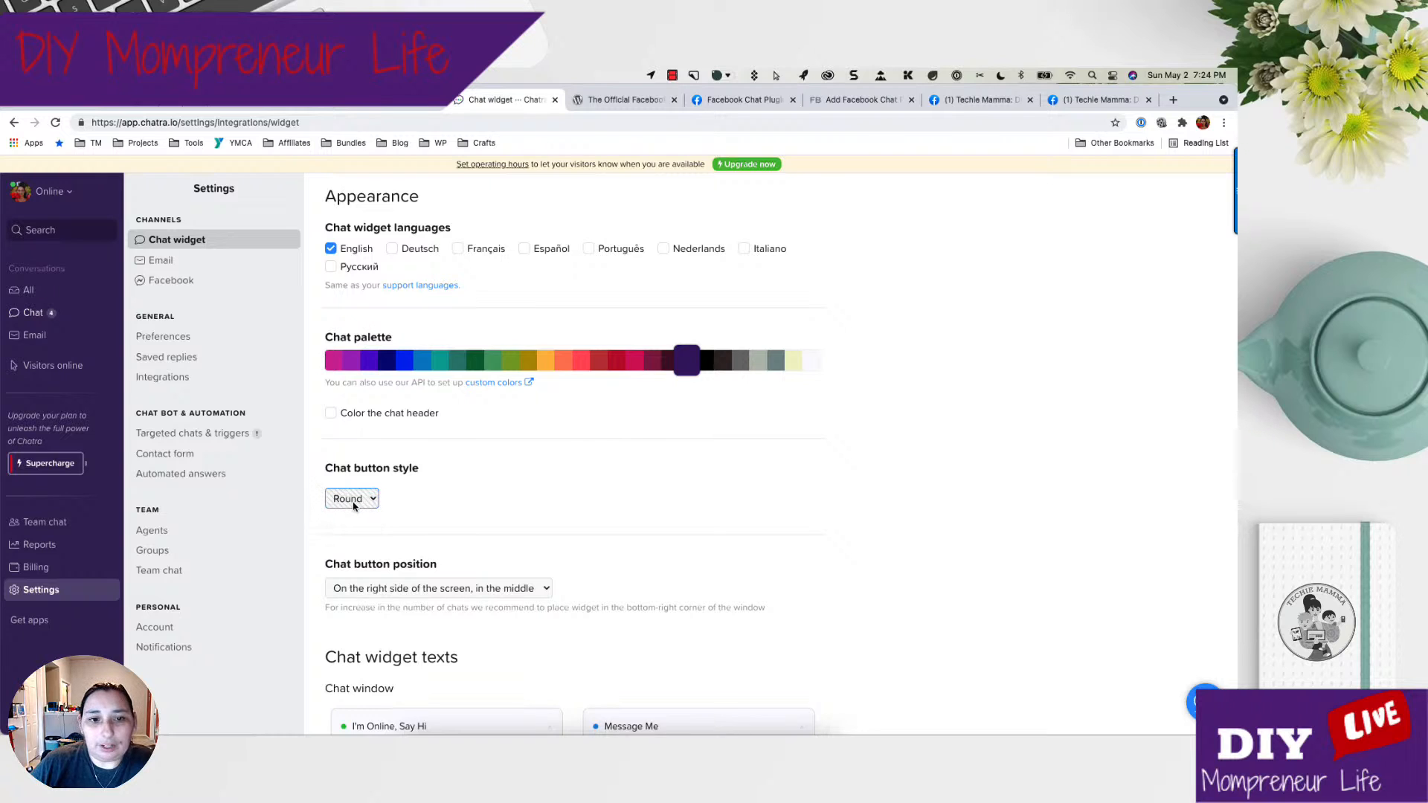
left_click(351, 498)
left_click(429, 537)
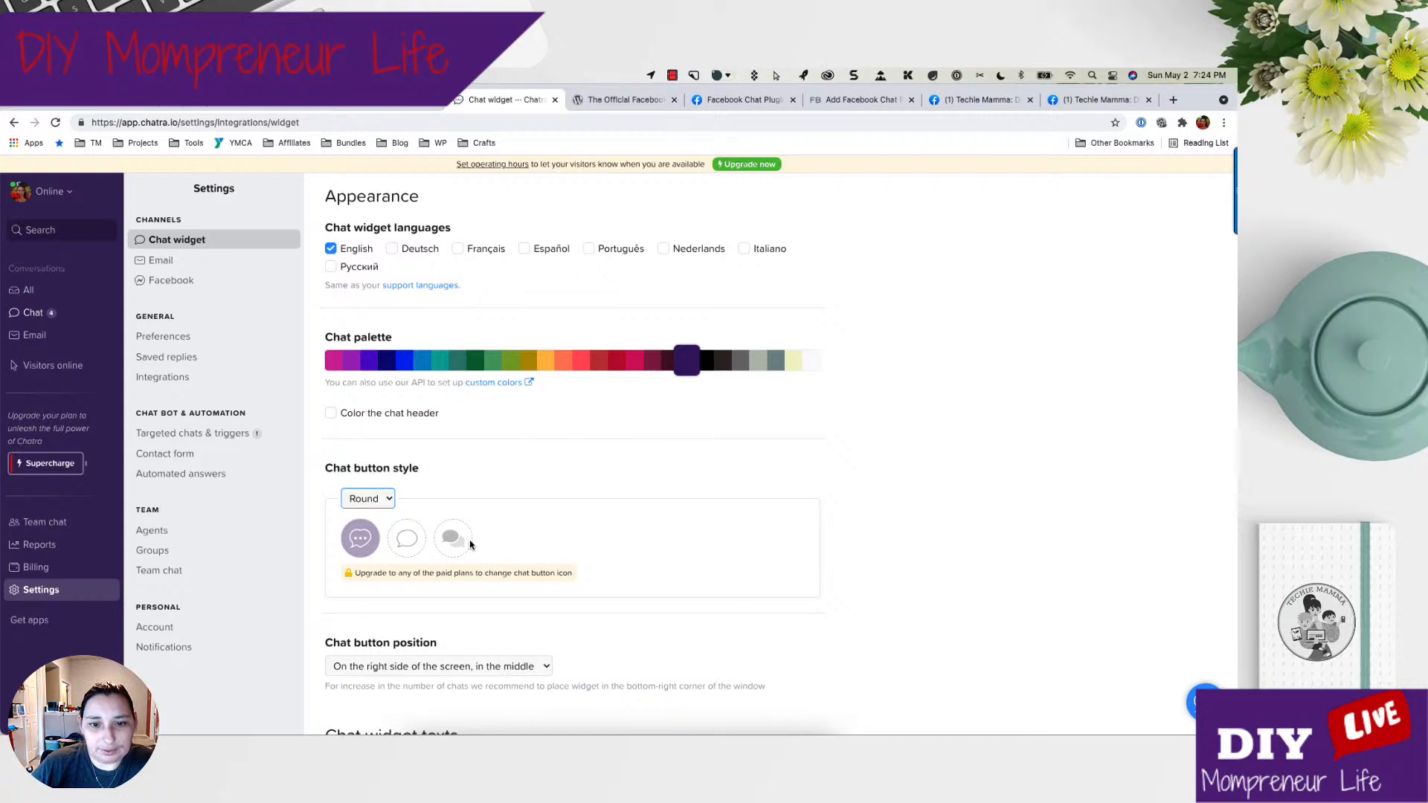
Set the Chatra chat widget's button style to Tab.
left_click(385, 503)
left_click(381, 488)
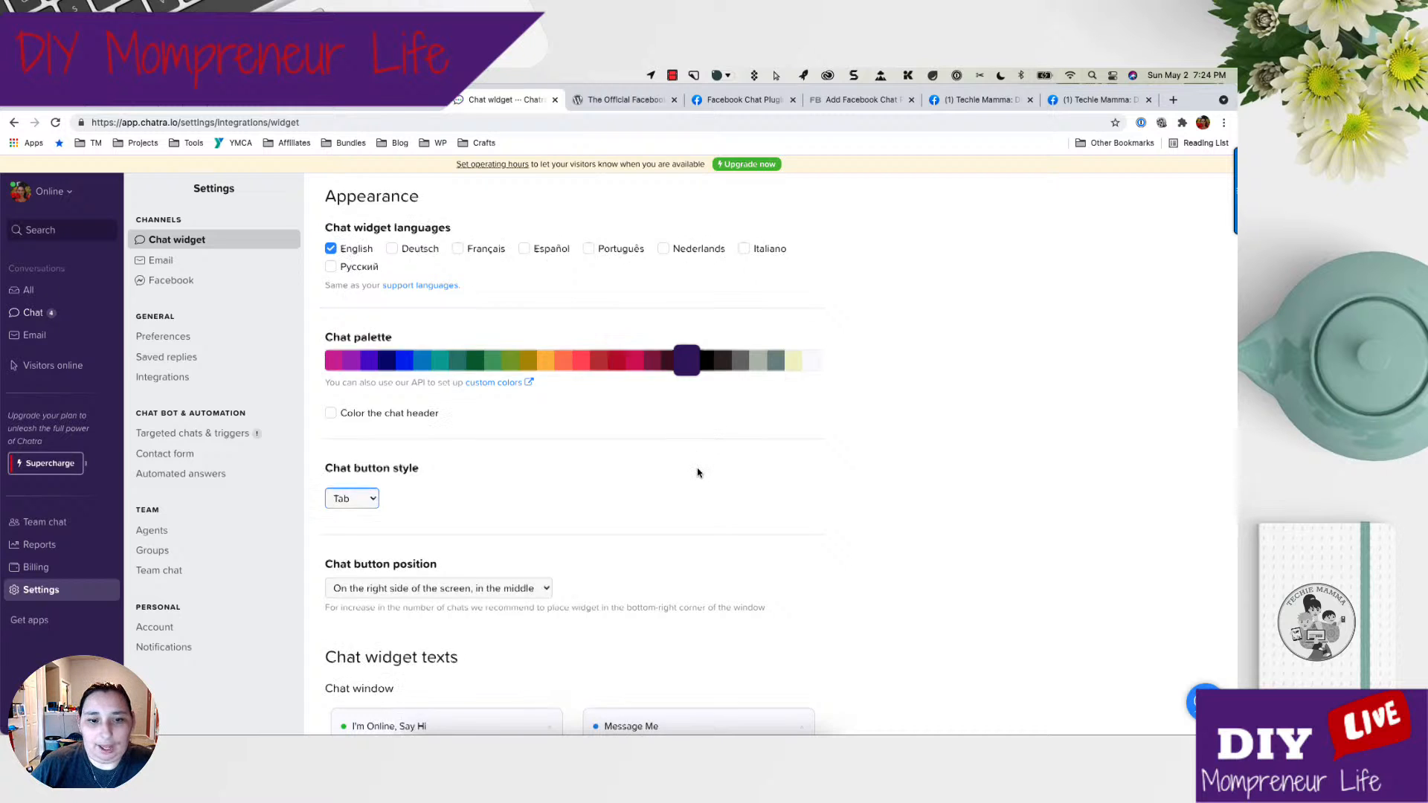
Examine the chat widget's online and offline texts, mobile button labels and the Customize options down to Sound.
scroll(703, 461, "down", 5)
scroll(696, 473, "down", 1)
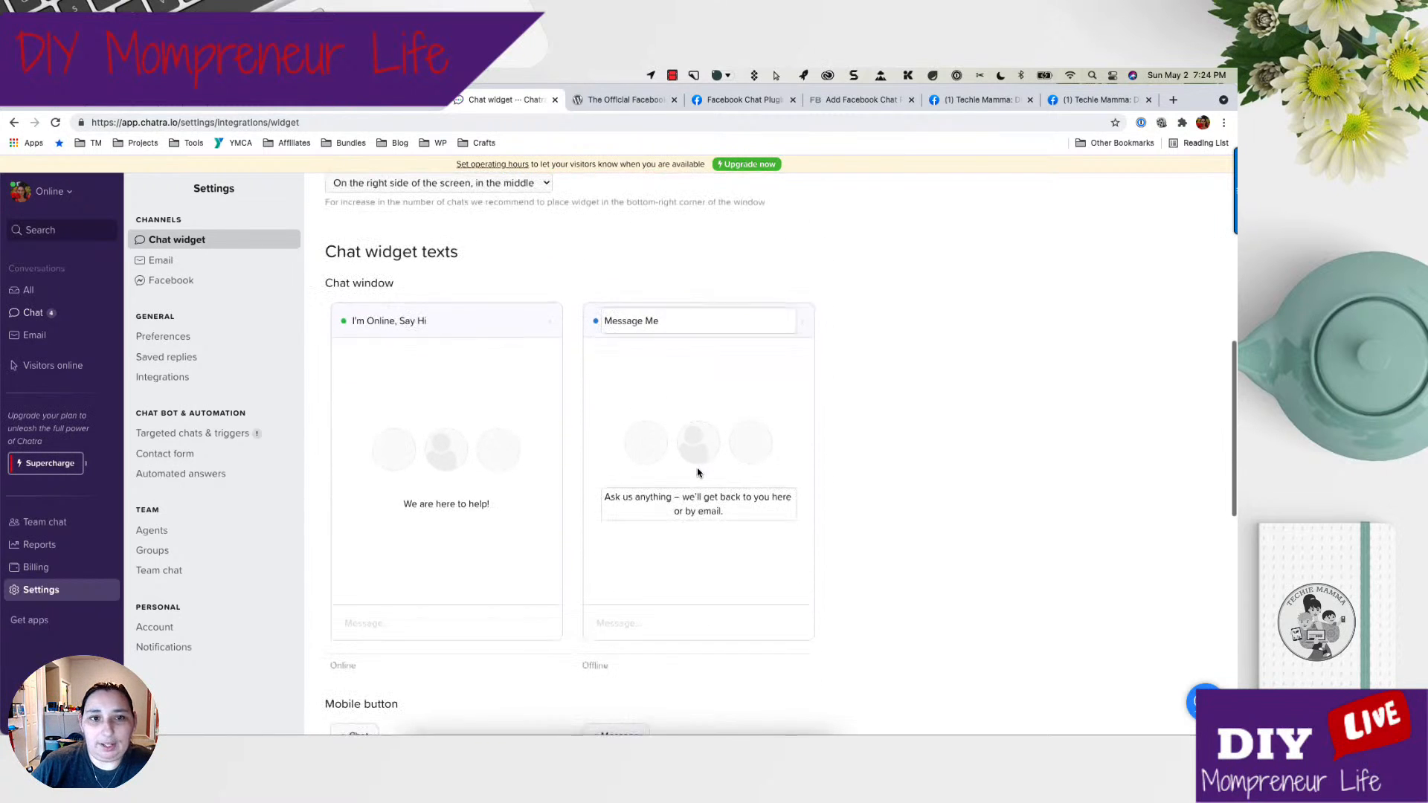
left_click(363, 322)
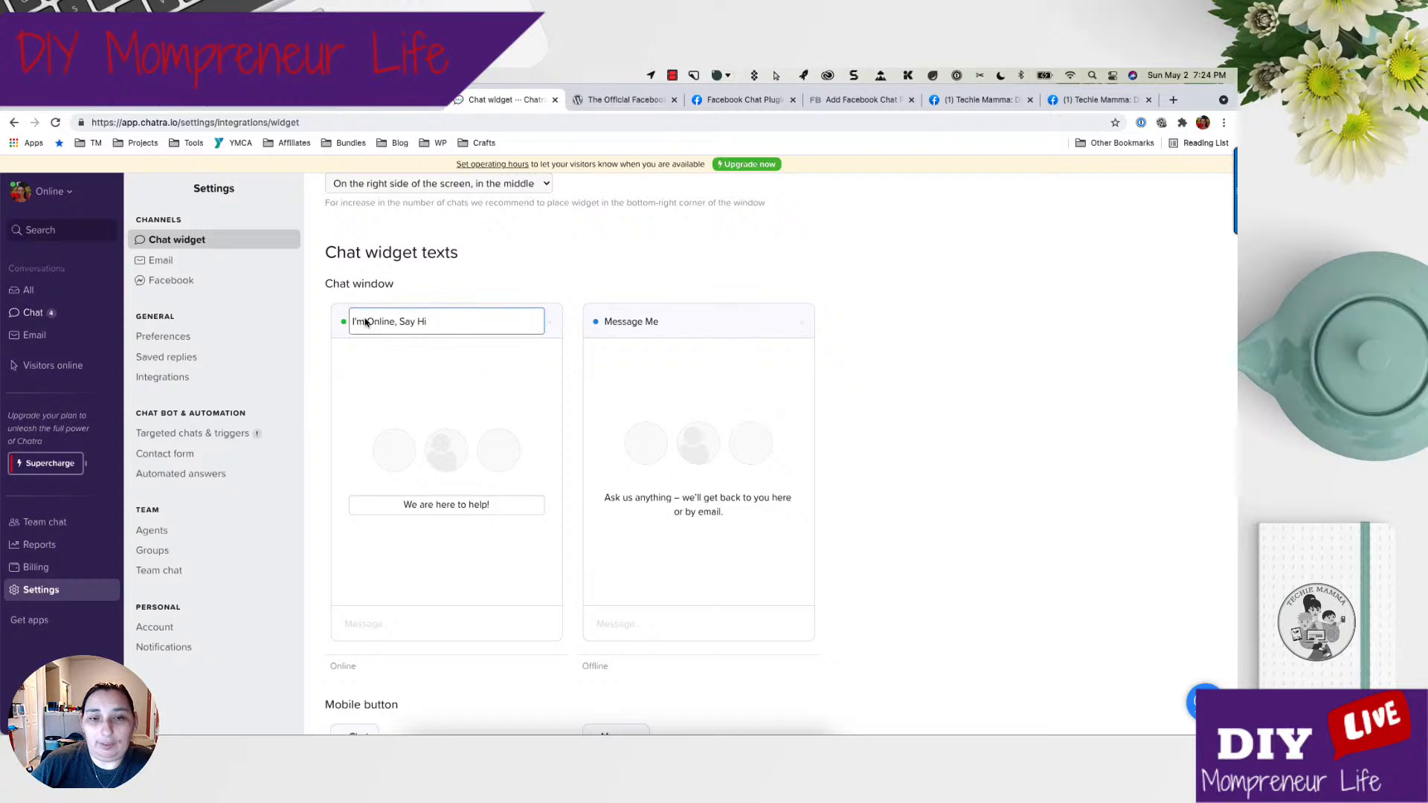
scroll(685, 319, "down", 6)
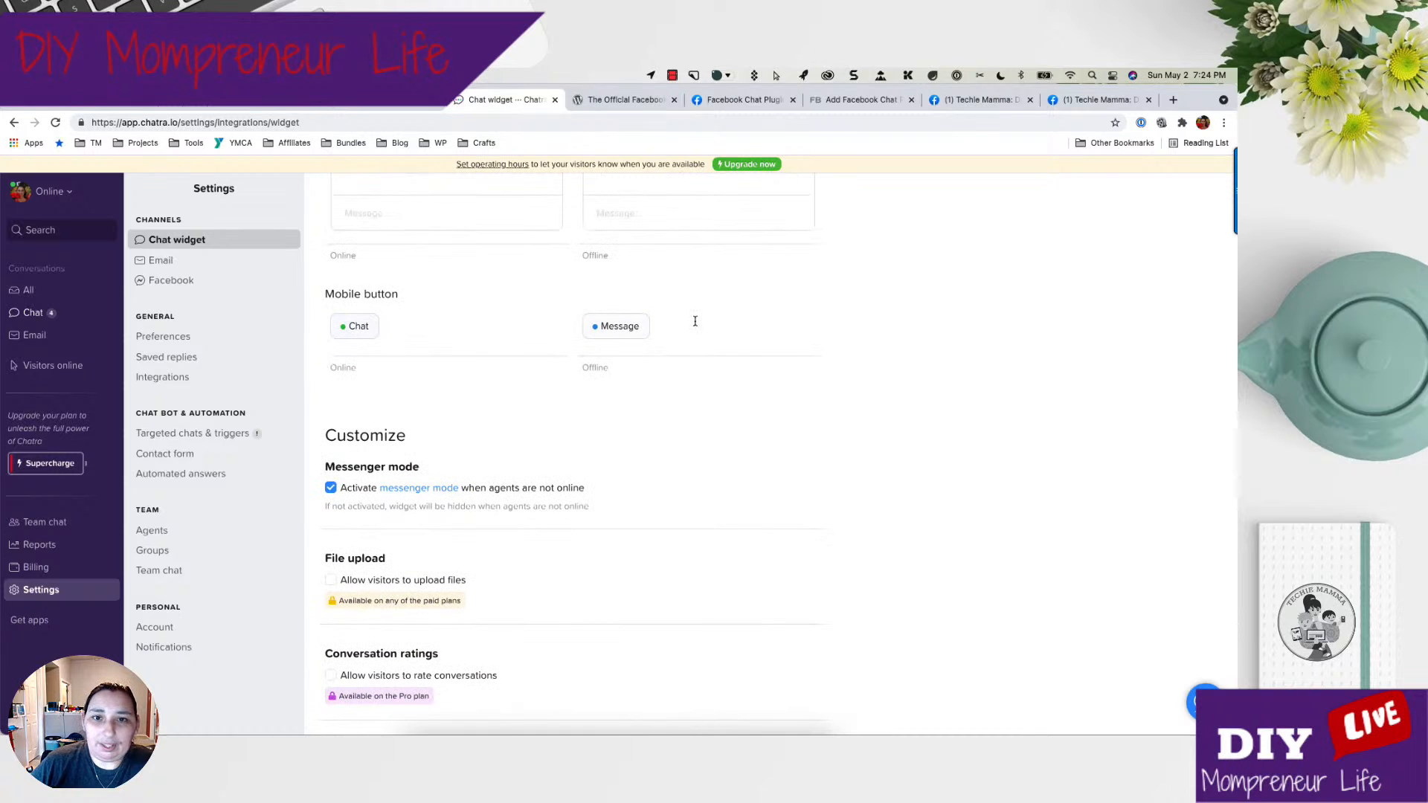
scroll(663, 344, "down", 1)
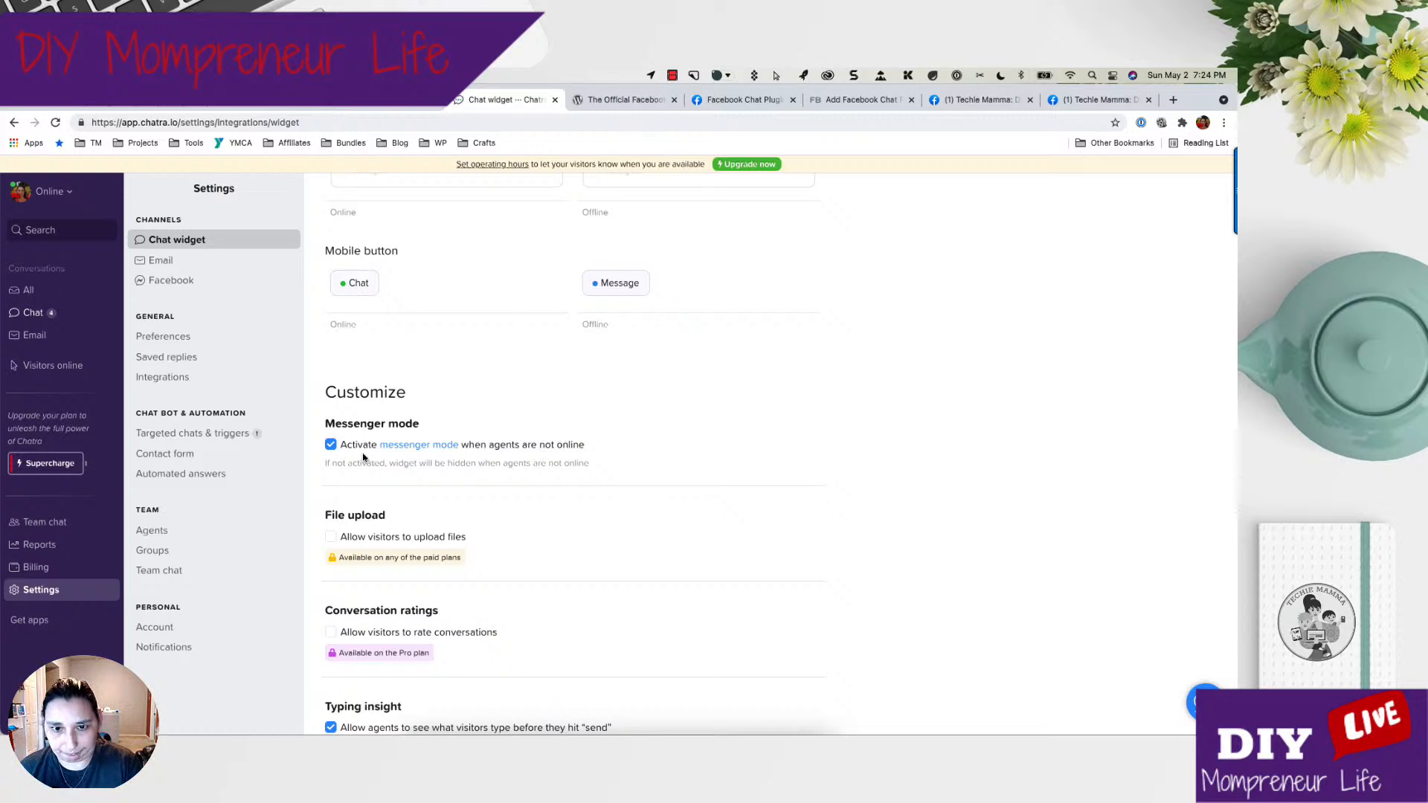
scroll(568, 449, "down", 5)
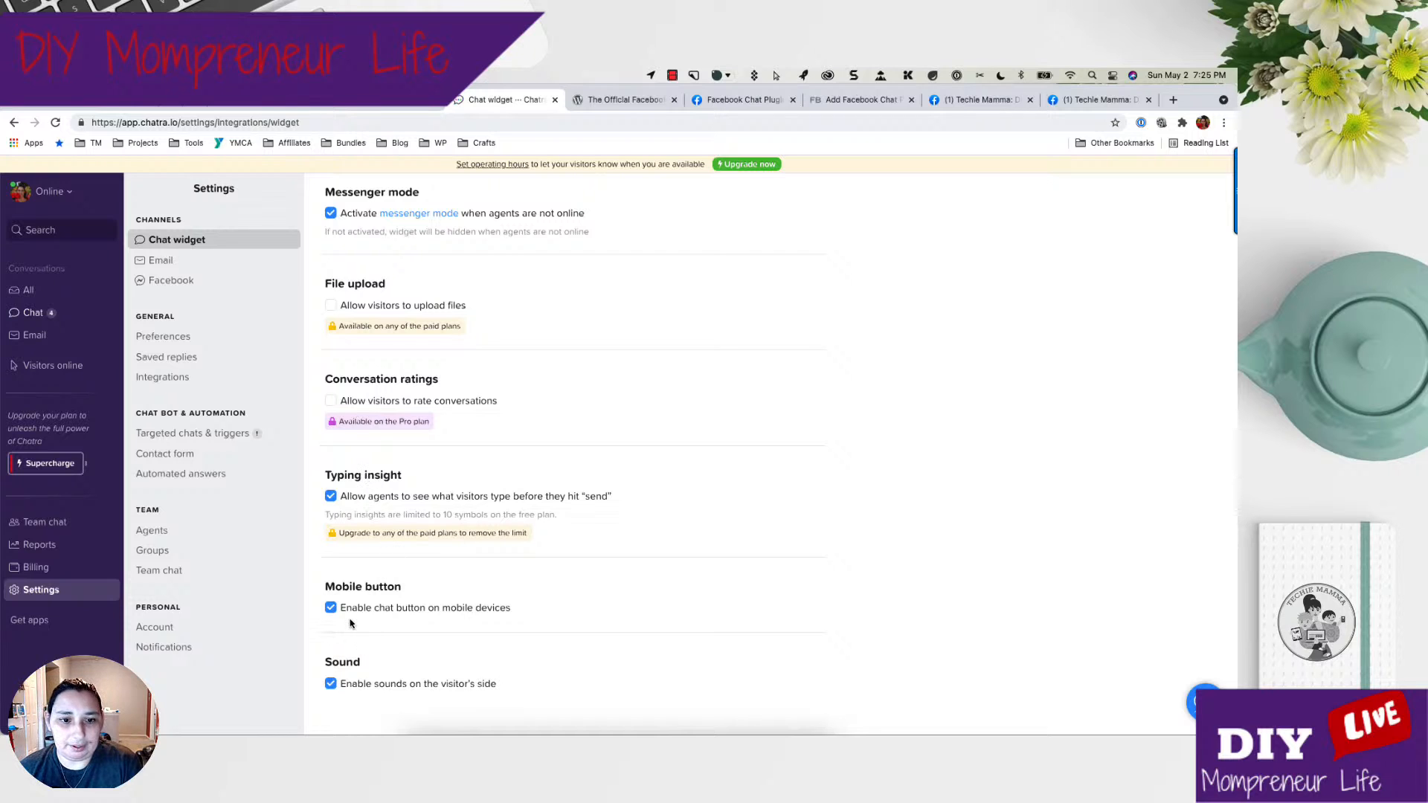
scroll(470, 620, "up", 1)
scroll(470, 619, "down", 1)
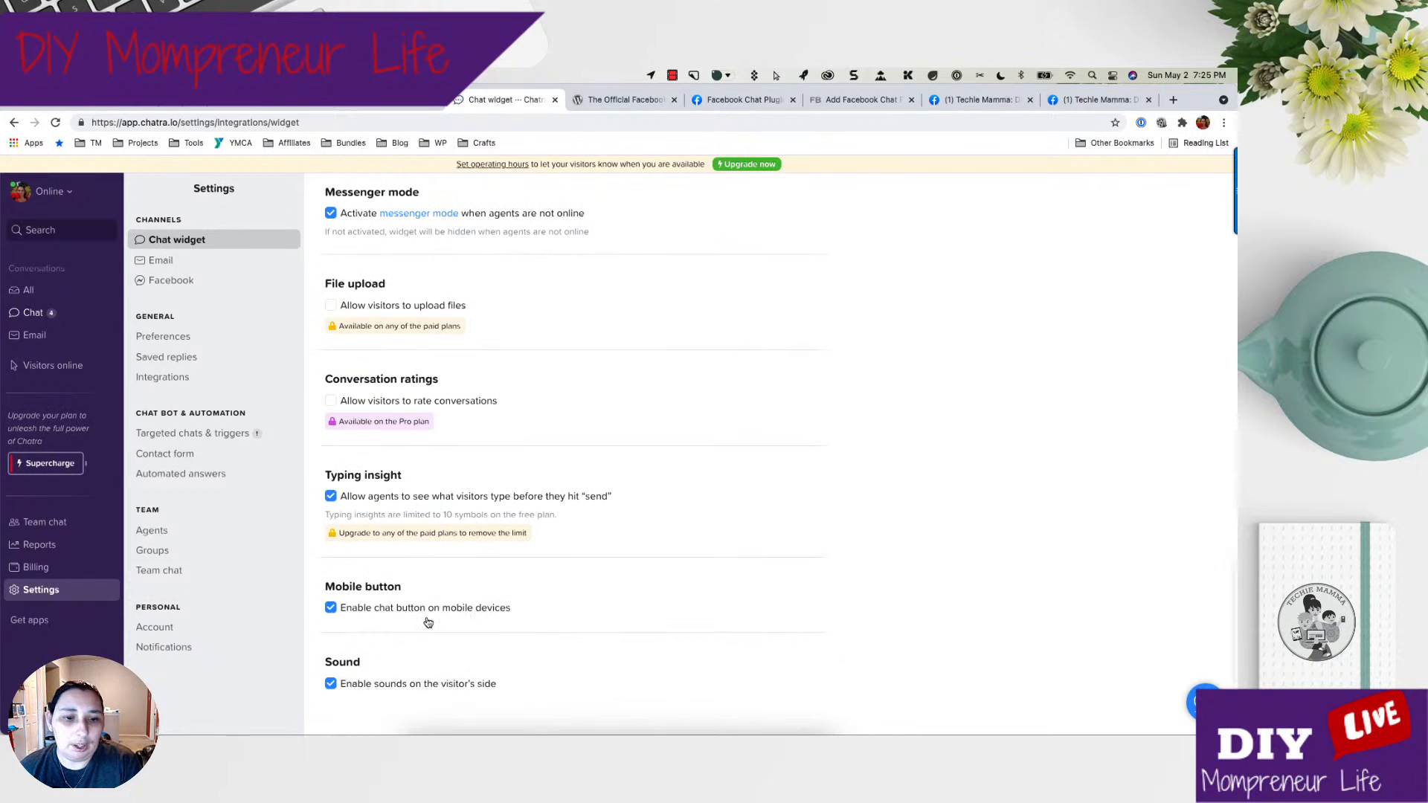
scroll(469, 617, "up", 10)
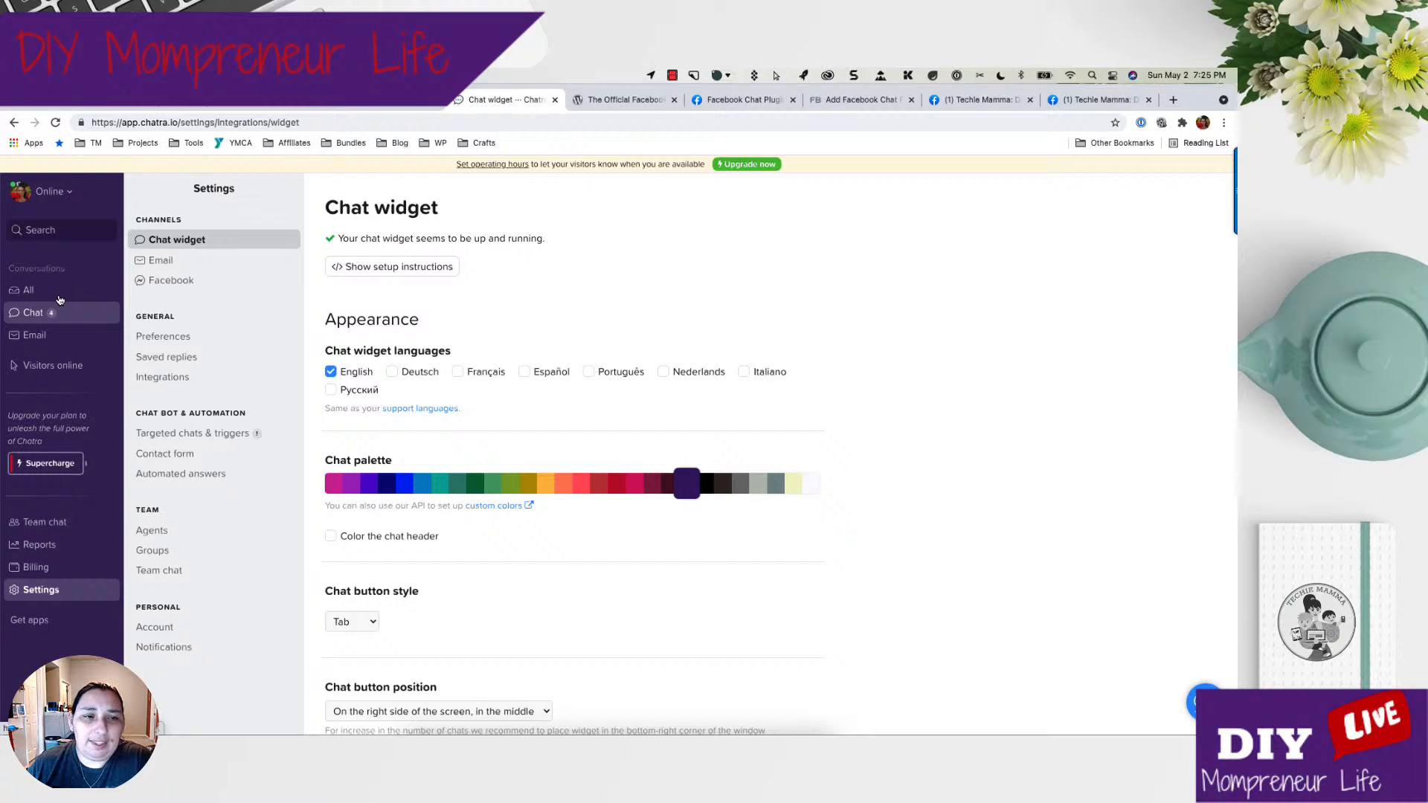
View the new chat conversations and the real-time list of online visitors in Chatra.
left_click(33, 315)
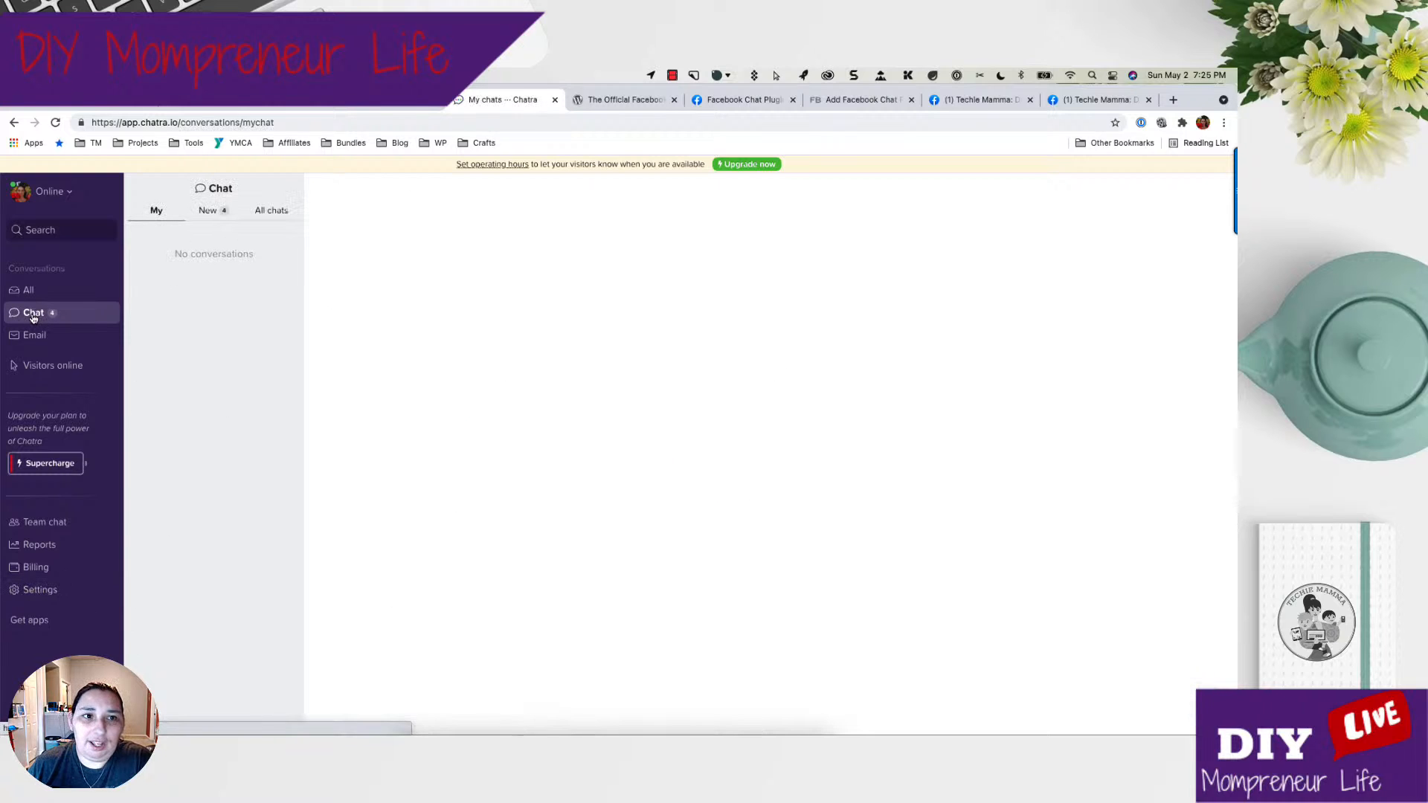
left_click(208, 211)
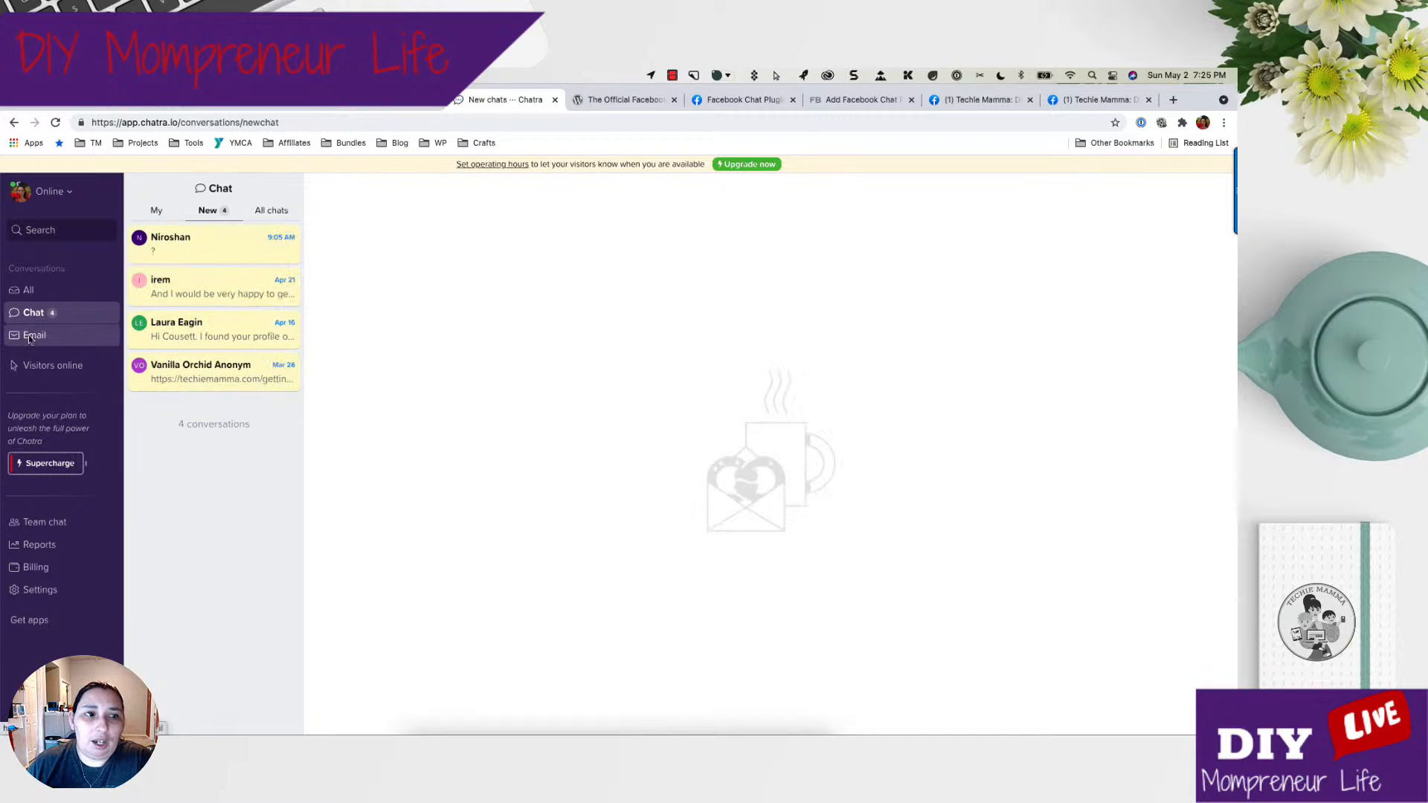
left_click(45, 366)
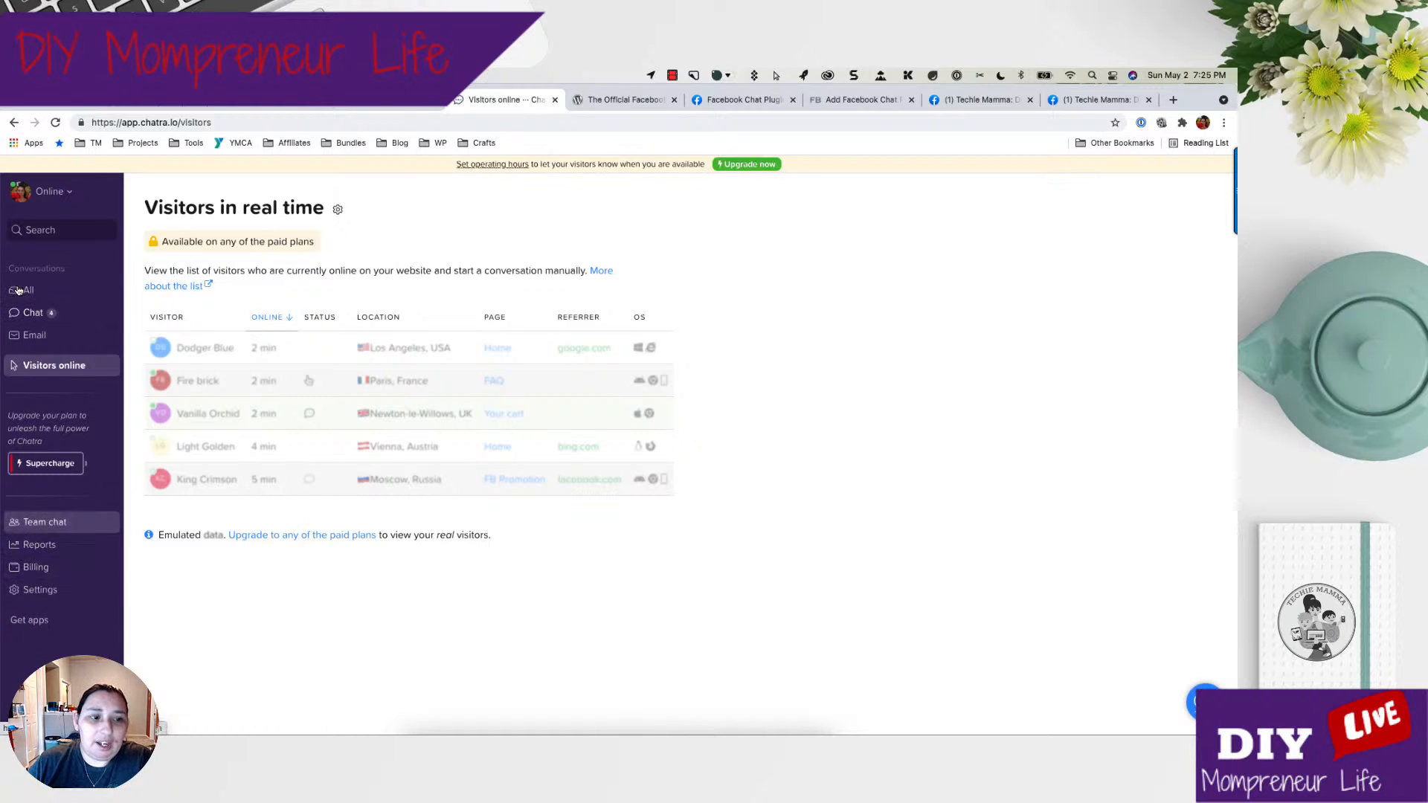
Show the chat widget's setup instructions and read the installation guide for WordPress.
left_click(35, 591)
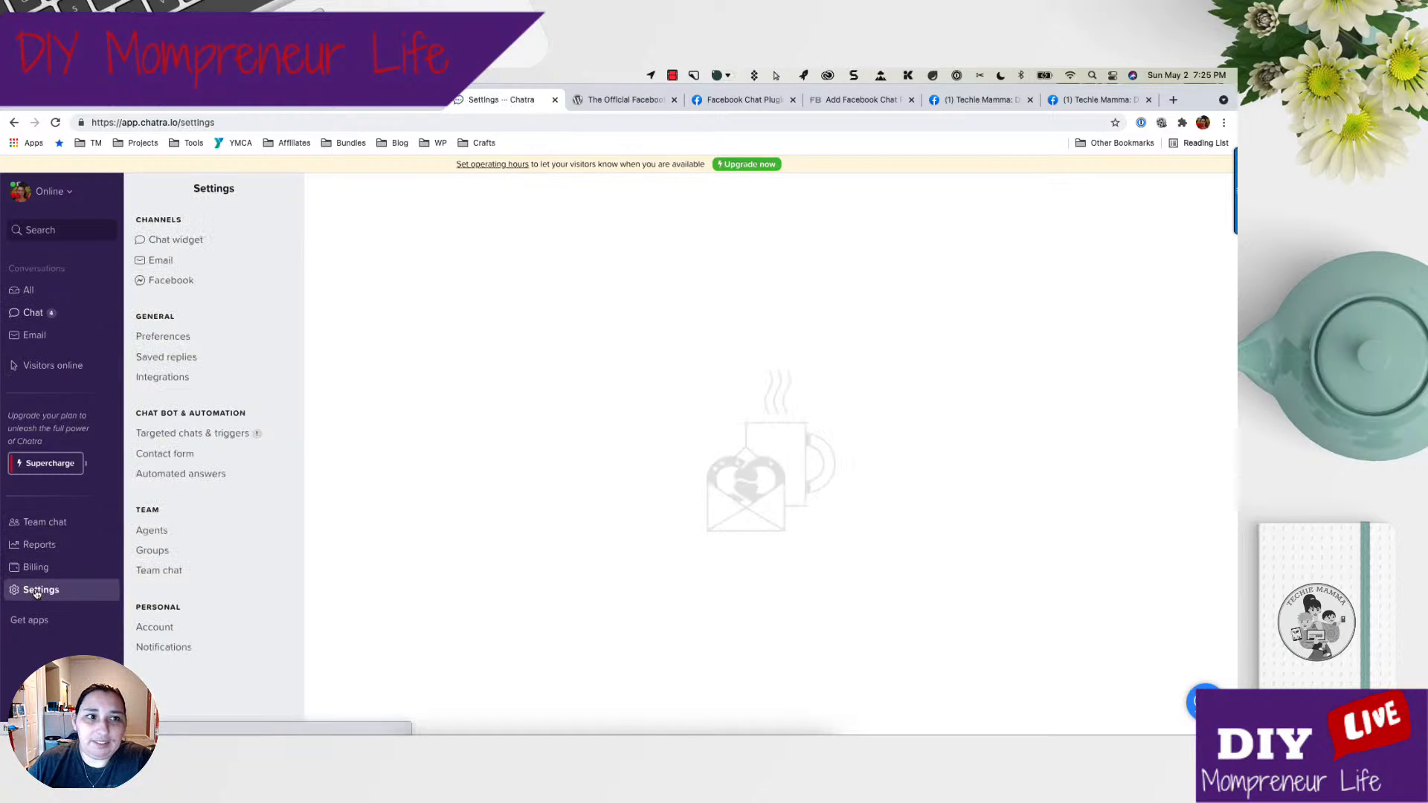
left_click(184, 249)
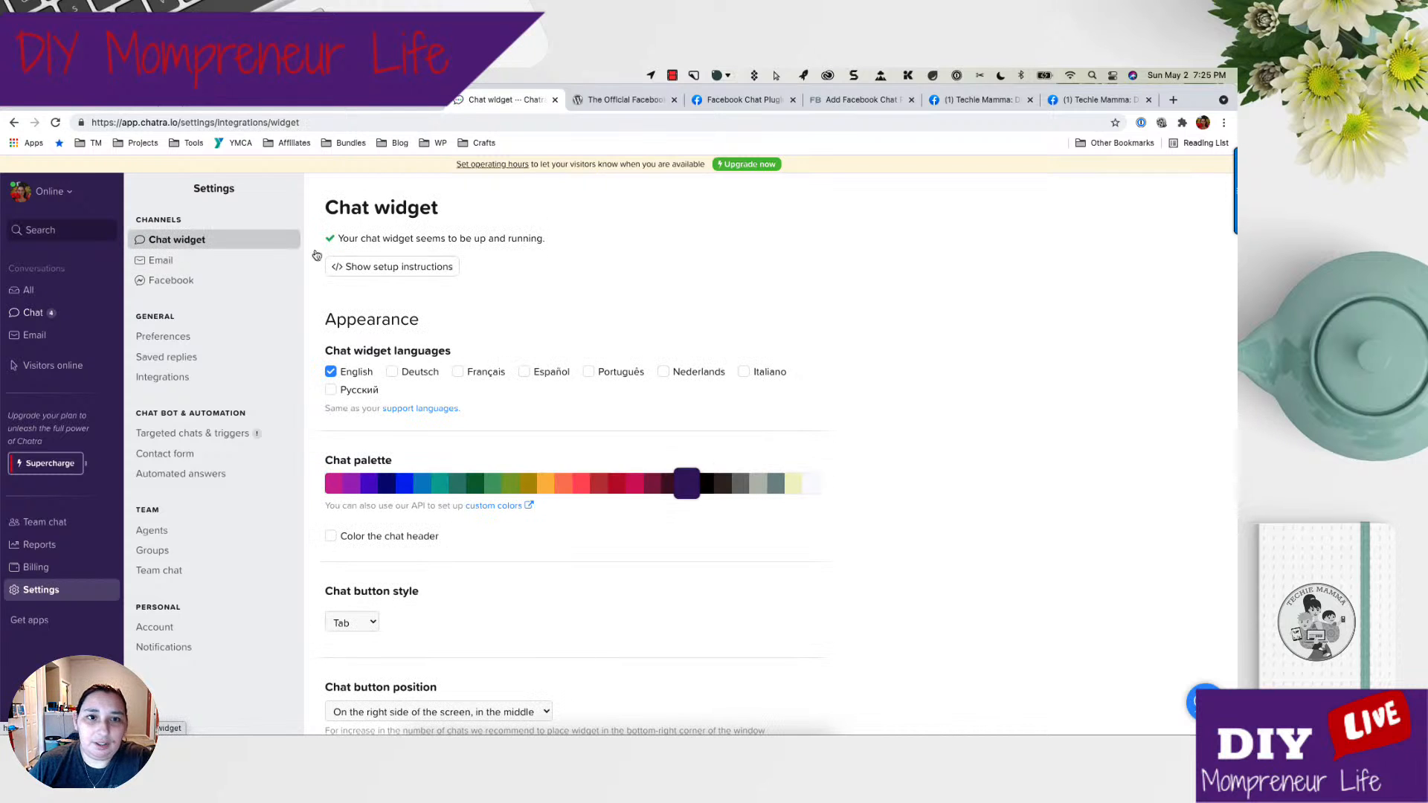
left_click(395, 267)
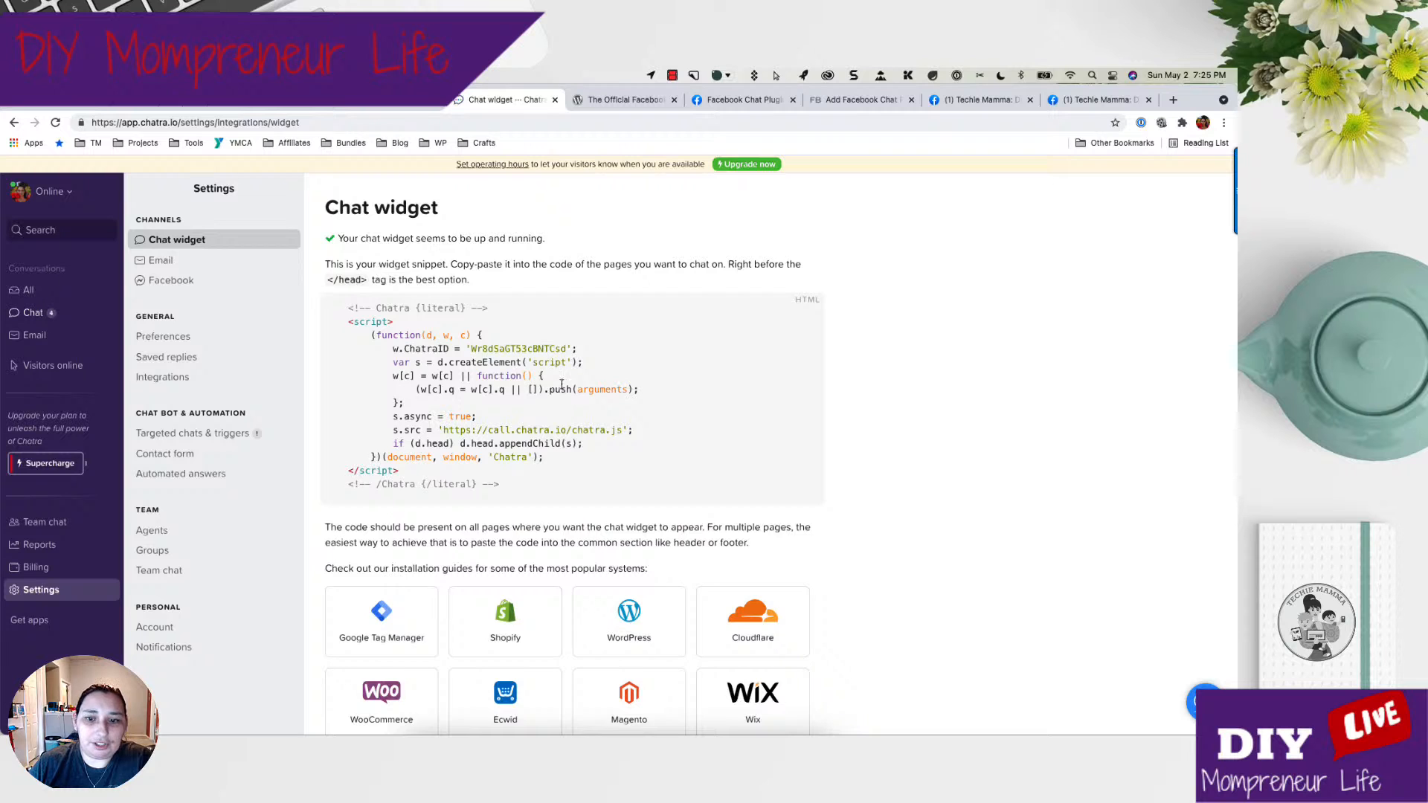
scroll(562, 384, "down", 5)
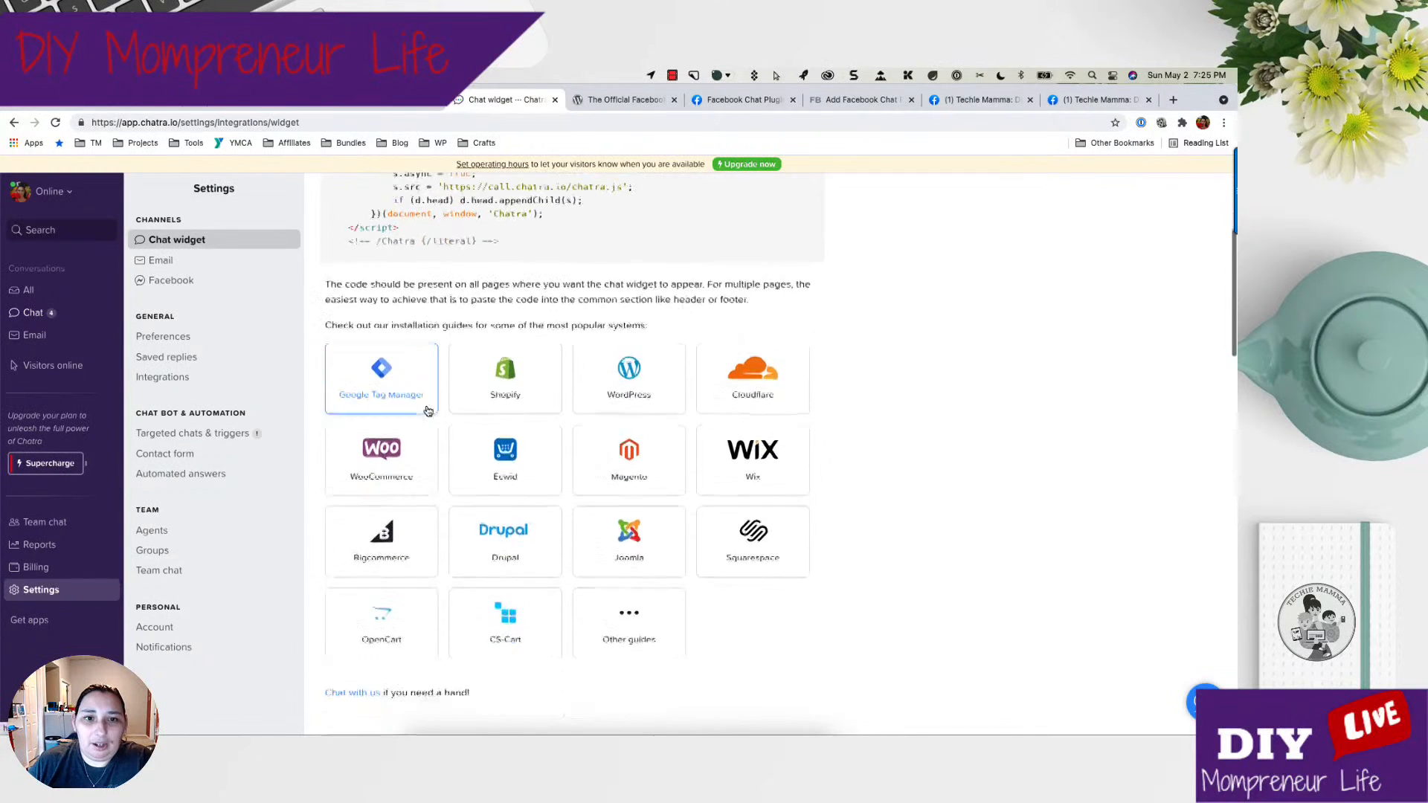
scroll(429, 410, "down", 2)
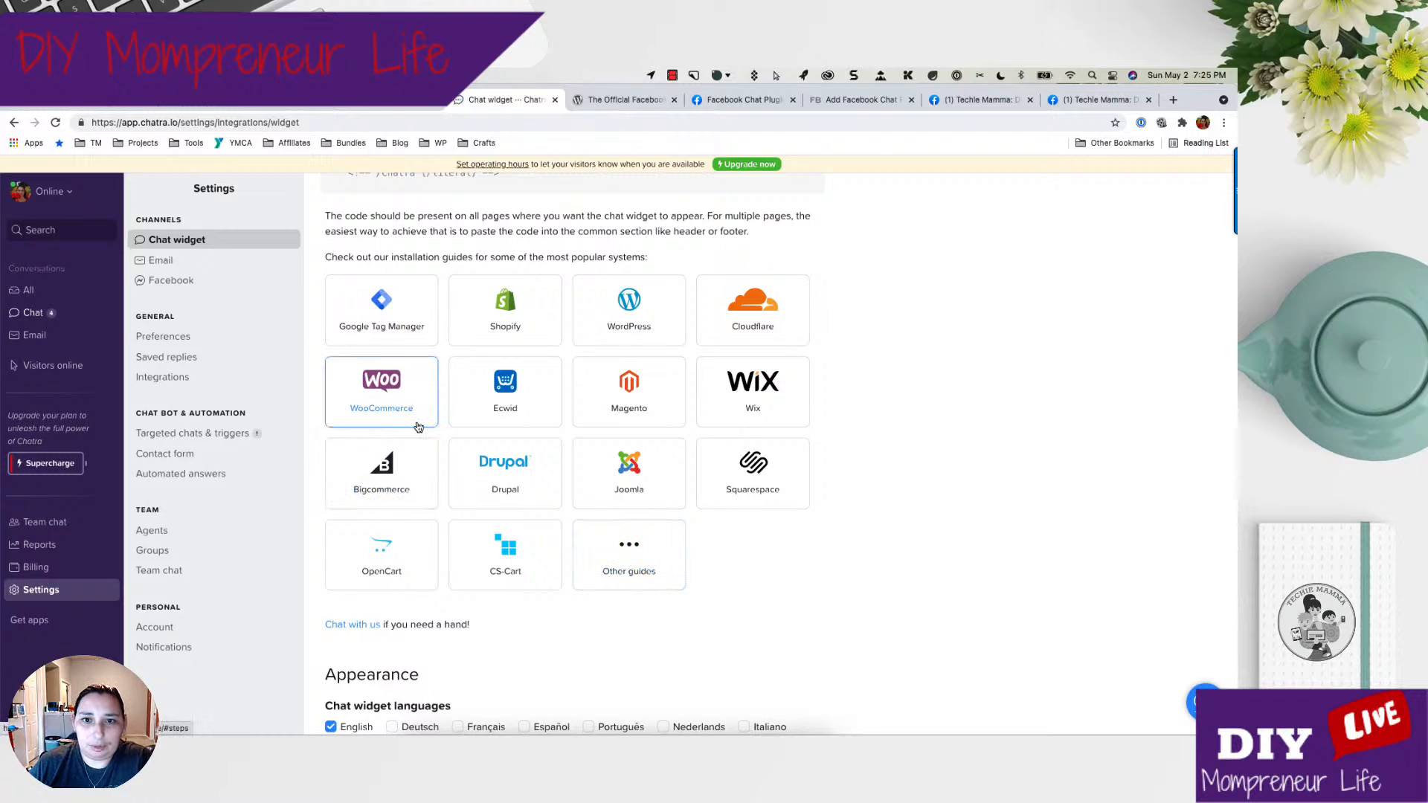
left_click(656, 311)
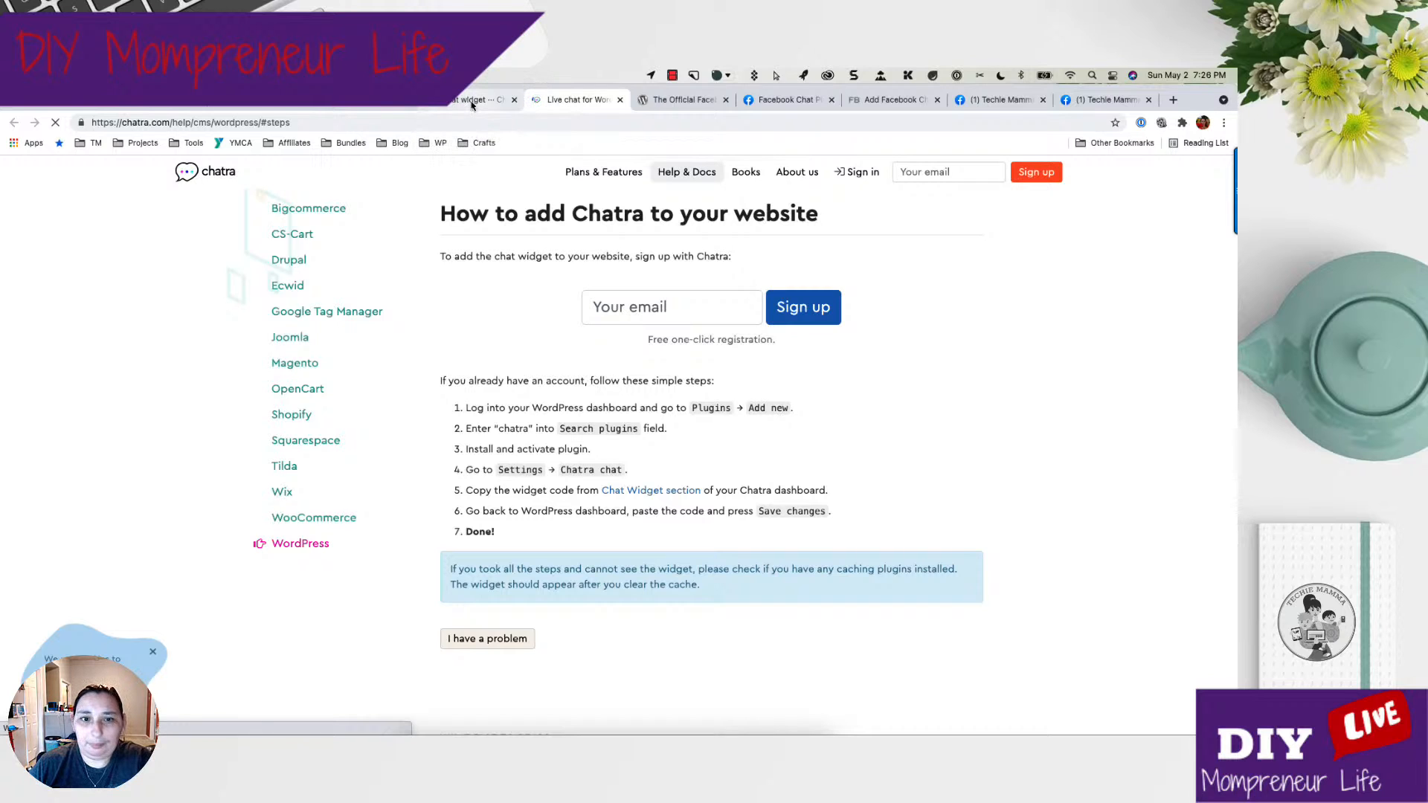
triple_click(574, 471)
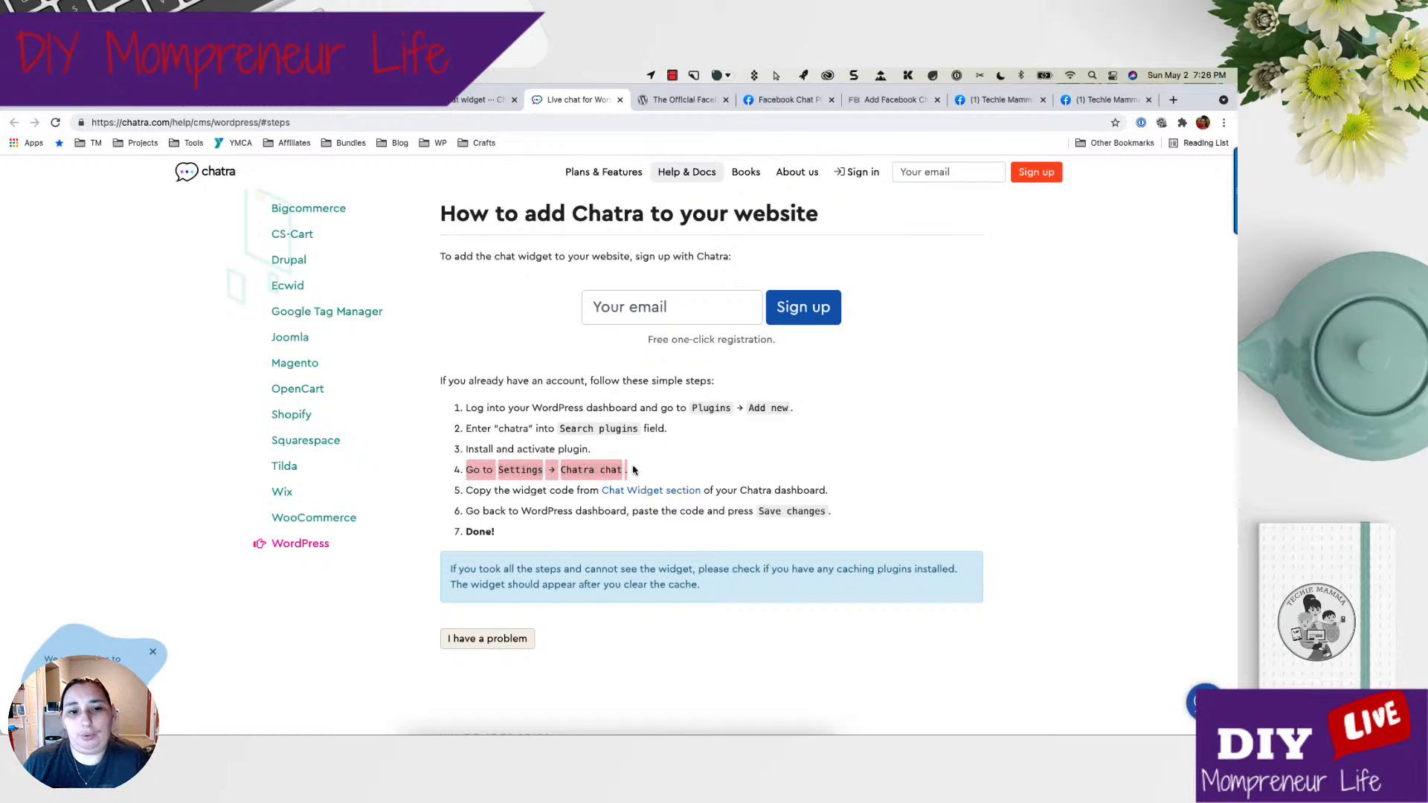
Copy the complete Chatra widget snippet from the chat widget settings.
left_click(459, 102)
scroll(444, 310, "up", 5)
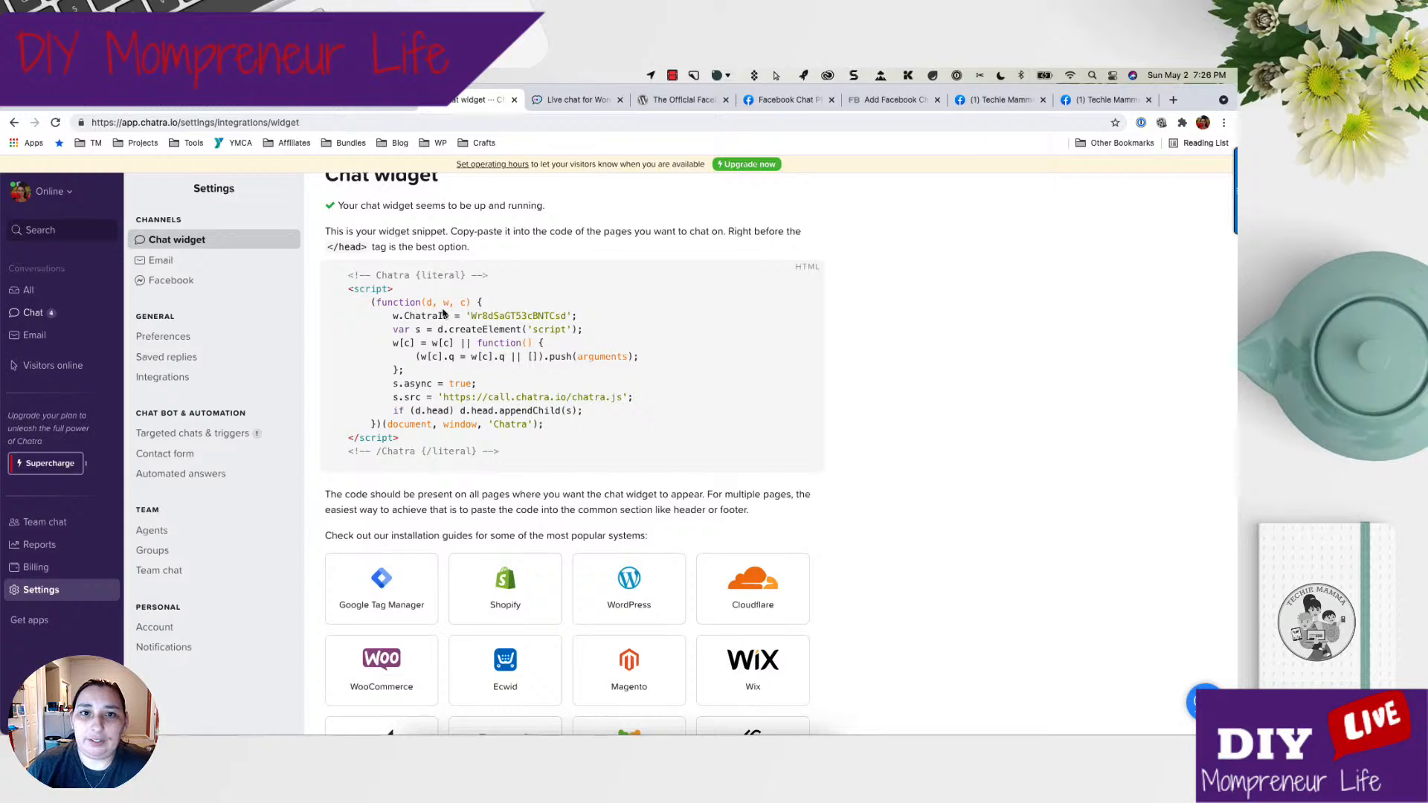
key("super+a")
left_click(461, 305)
left_click_drag(348, 274, 595, 477)
key("super+c")
scroll(593, 421, "down", 3)
scroll(593, 421, "down", 5)
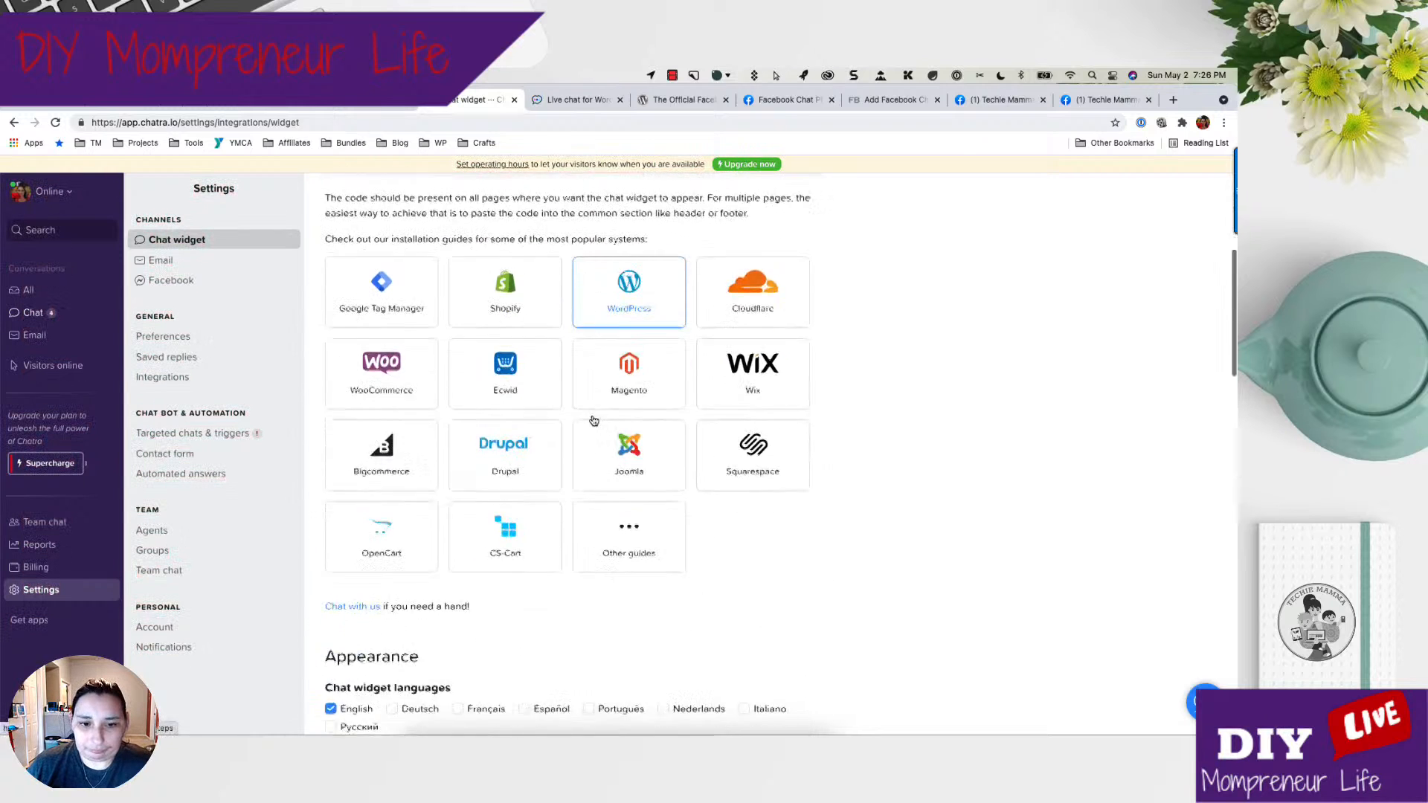
scroll(593, 421, "up", 2)
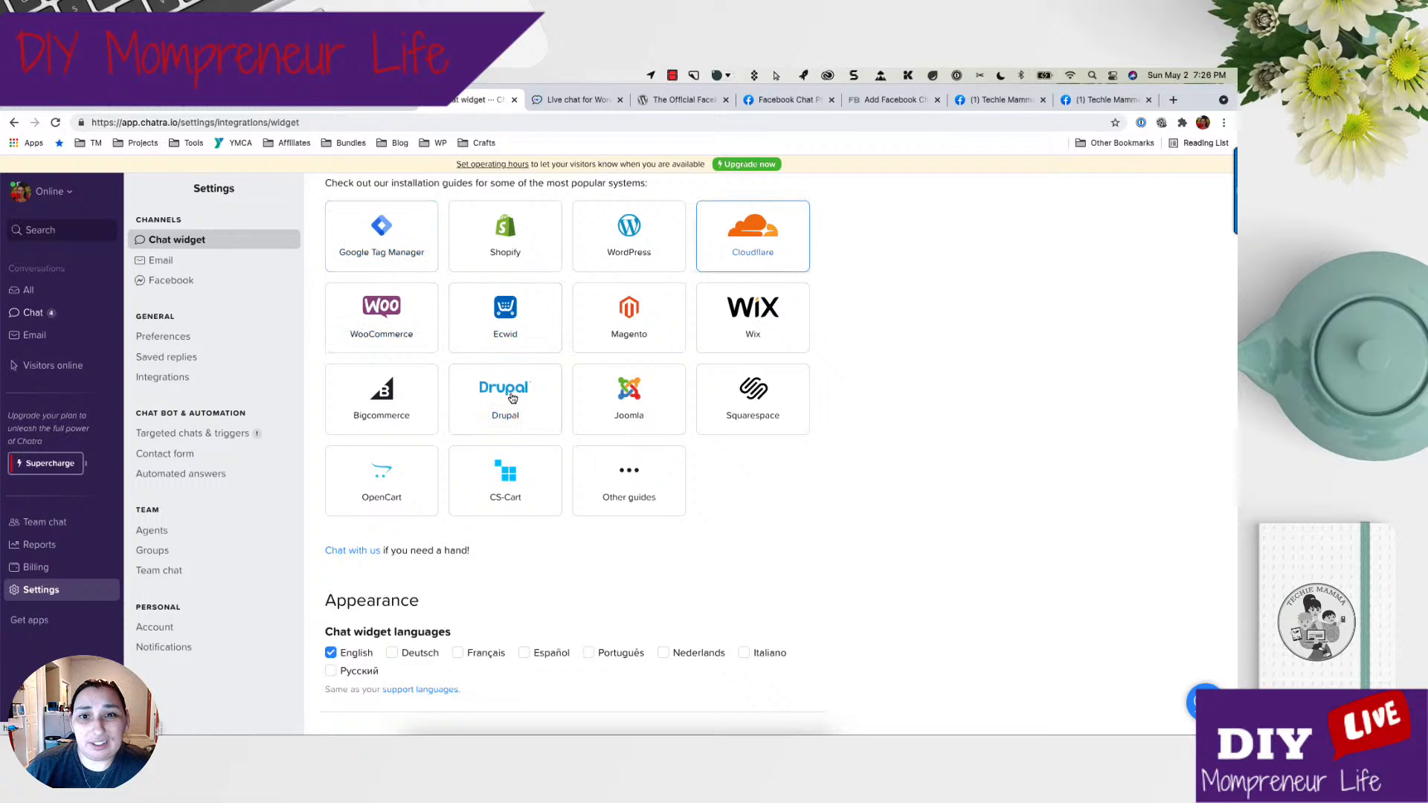
scroll(505, 416, "up", 1)
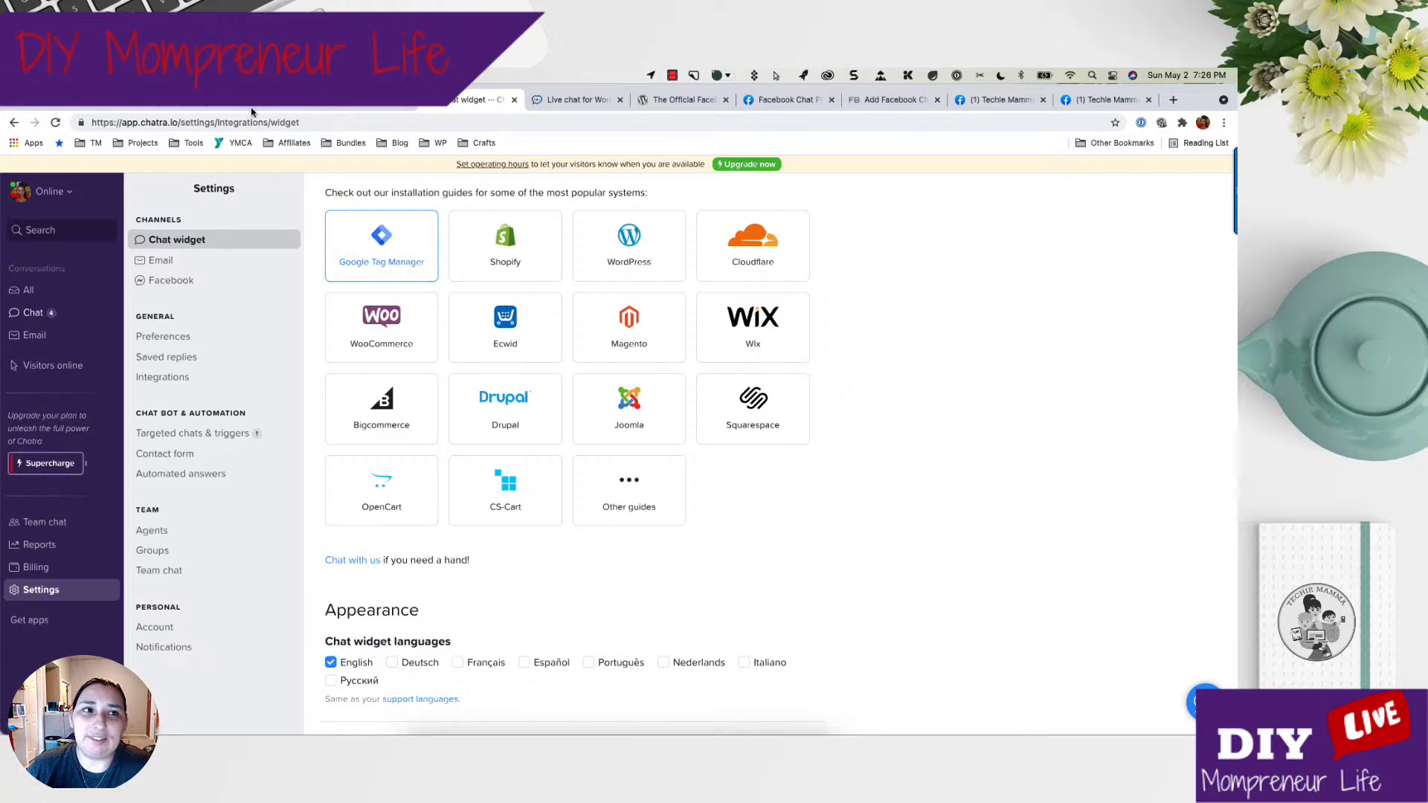
Go to the demo site's WordPress dashboard and search for new plugins with the keyword "chatra".
left_click(349, 106)
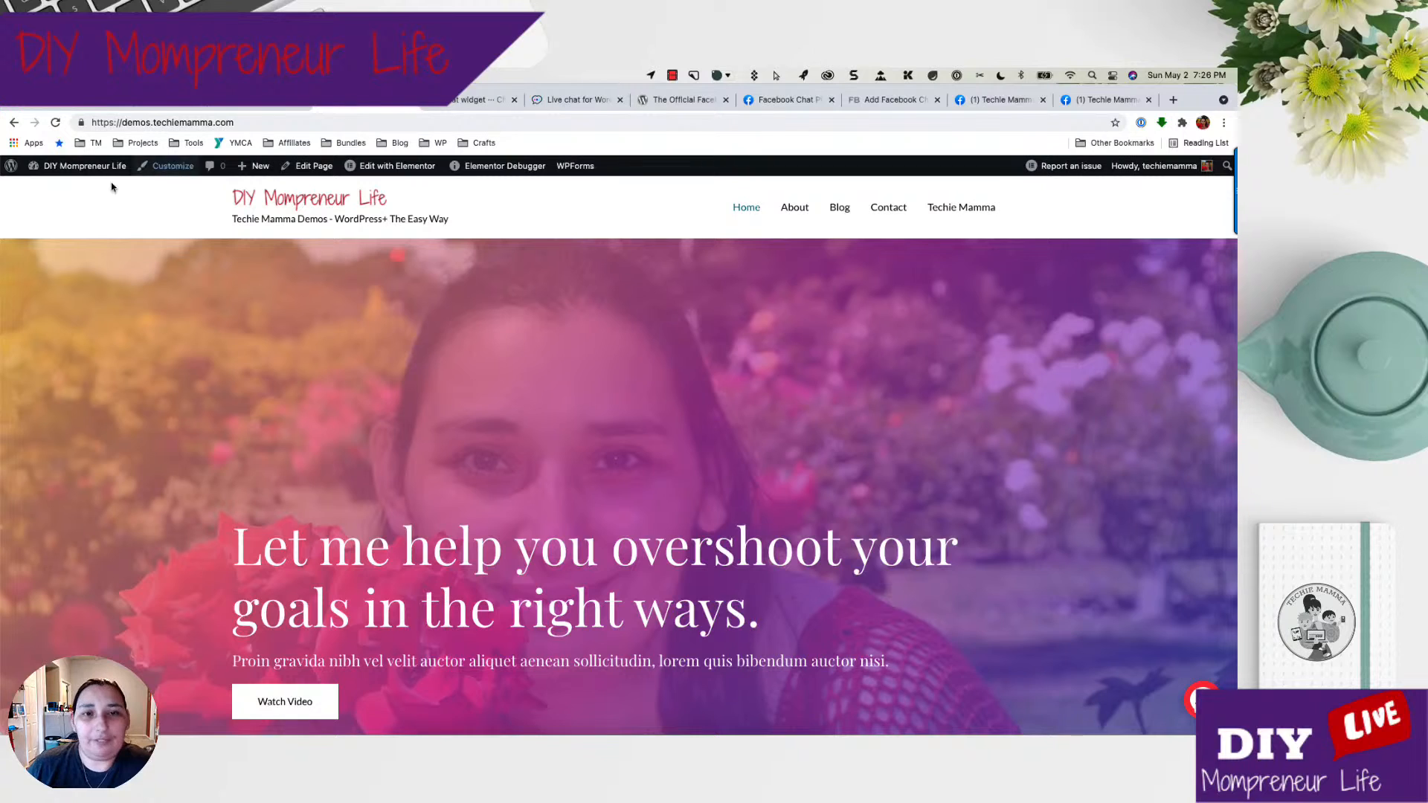
left_click(65, 192)
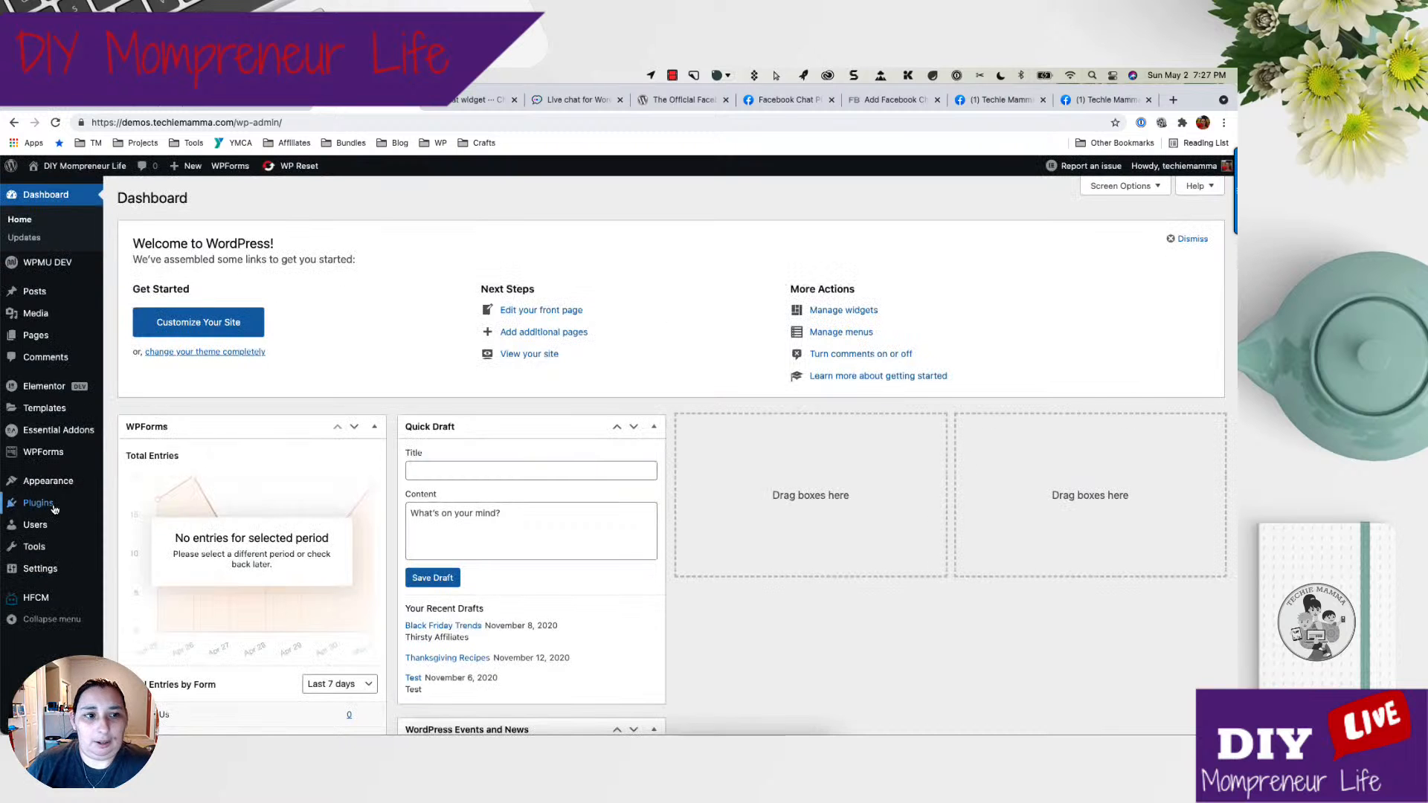
key("ctrl+Up")
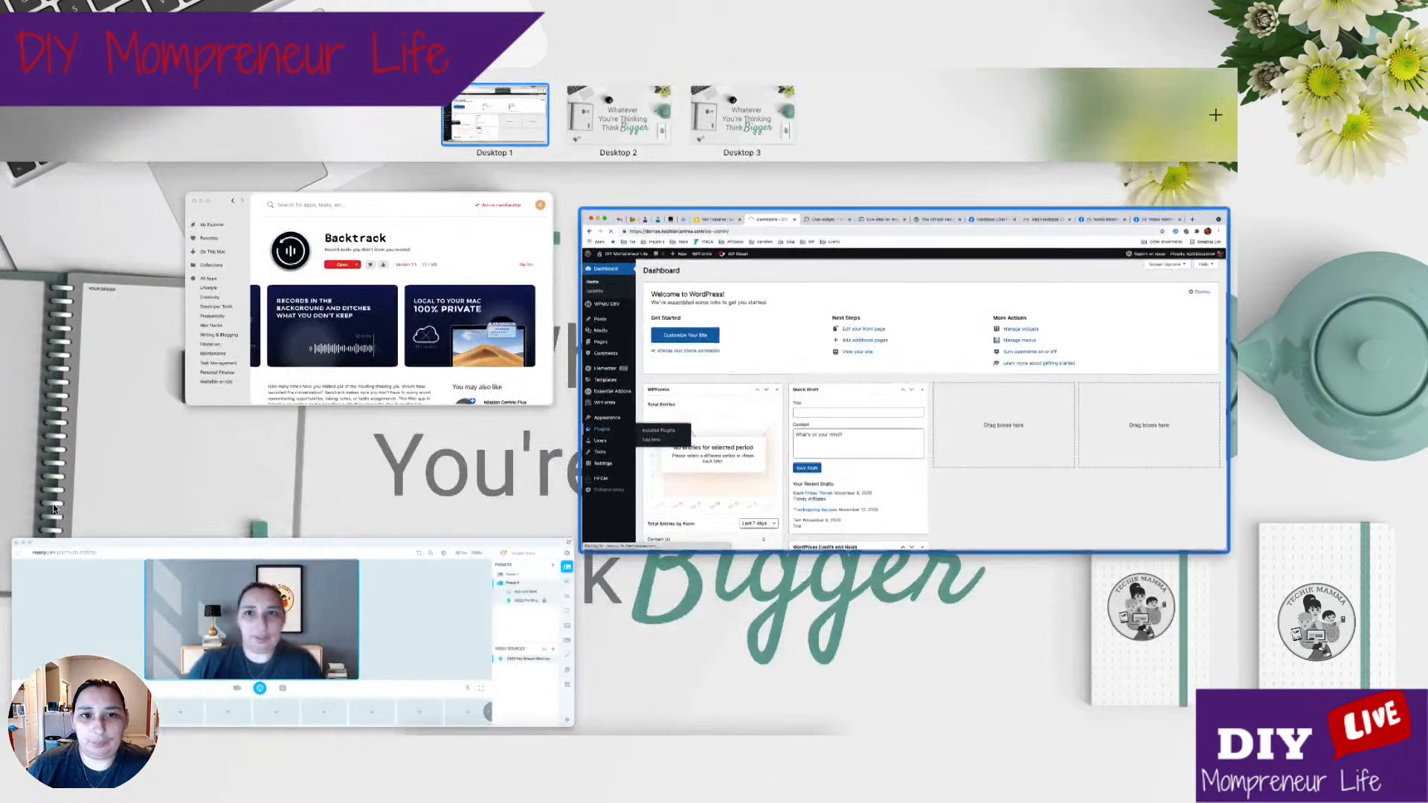
key("ctrl+Up")
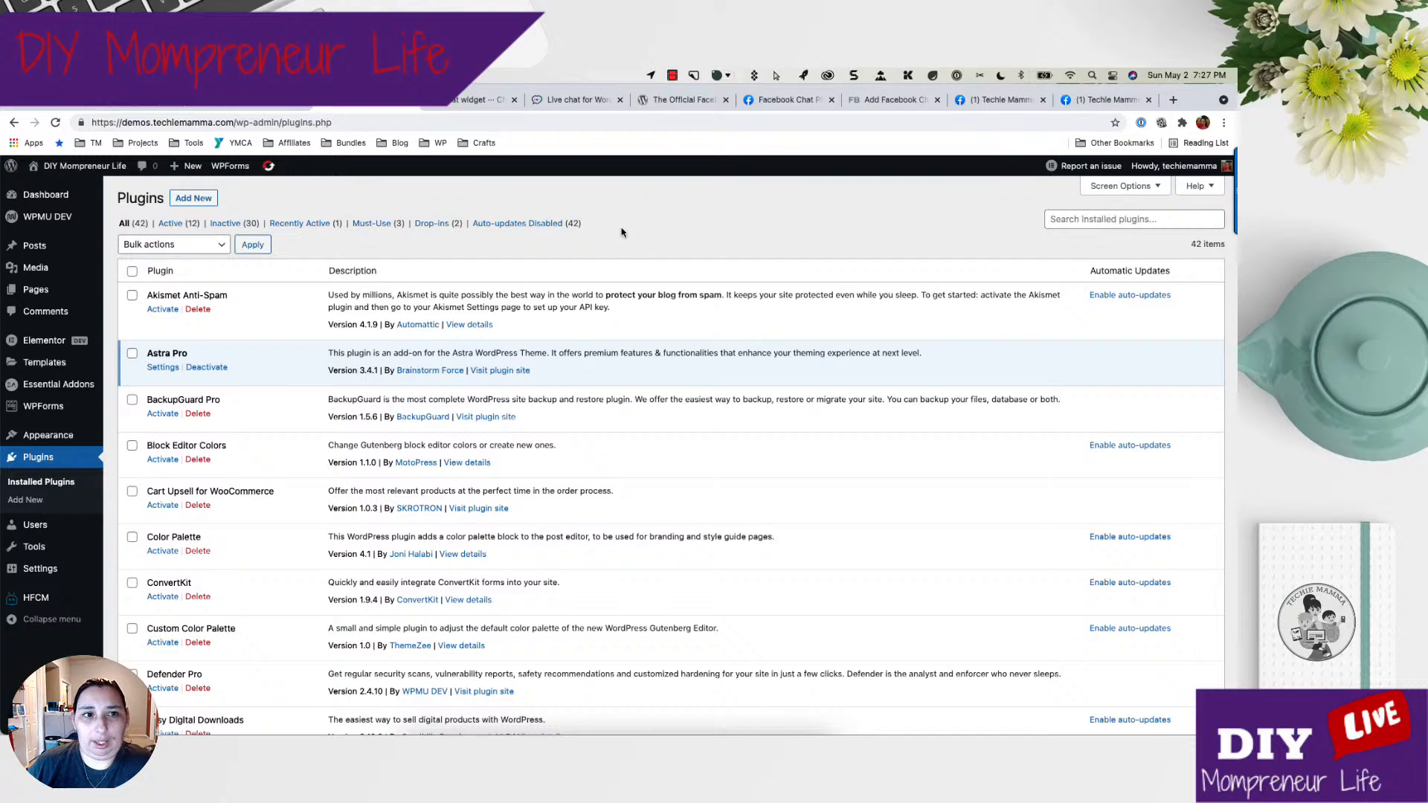
left_click(201, 200)
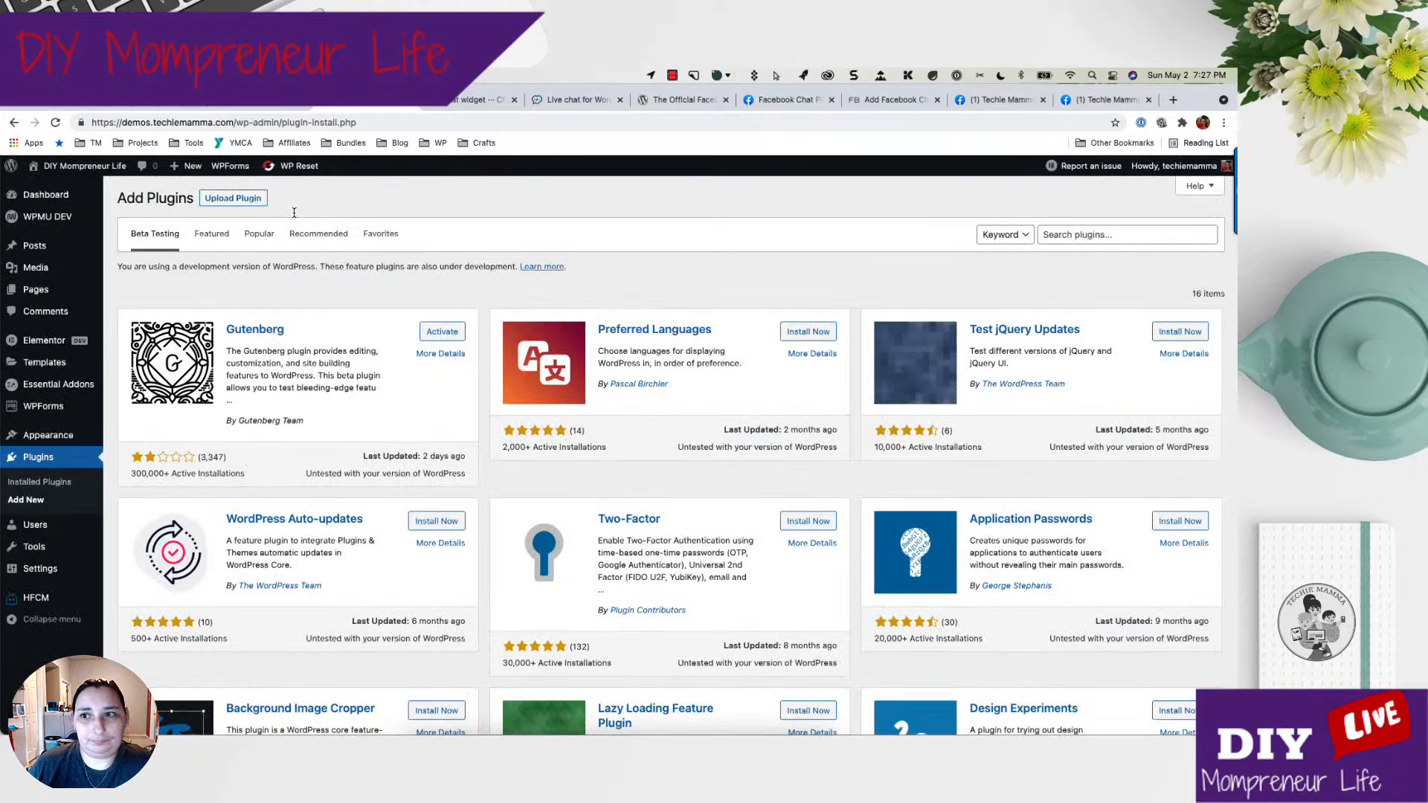
type("chatra")
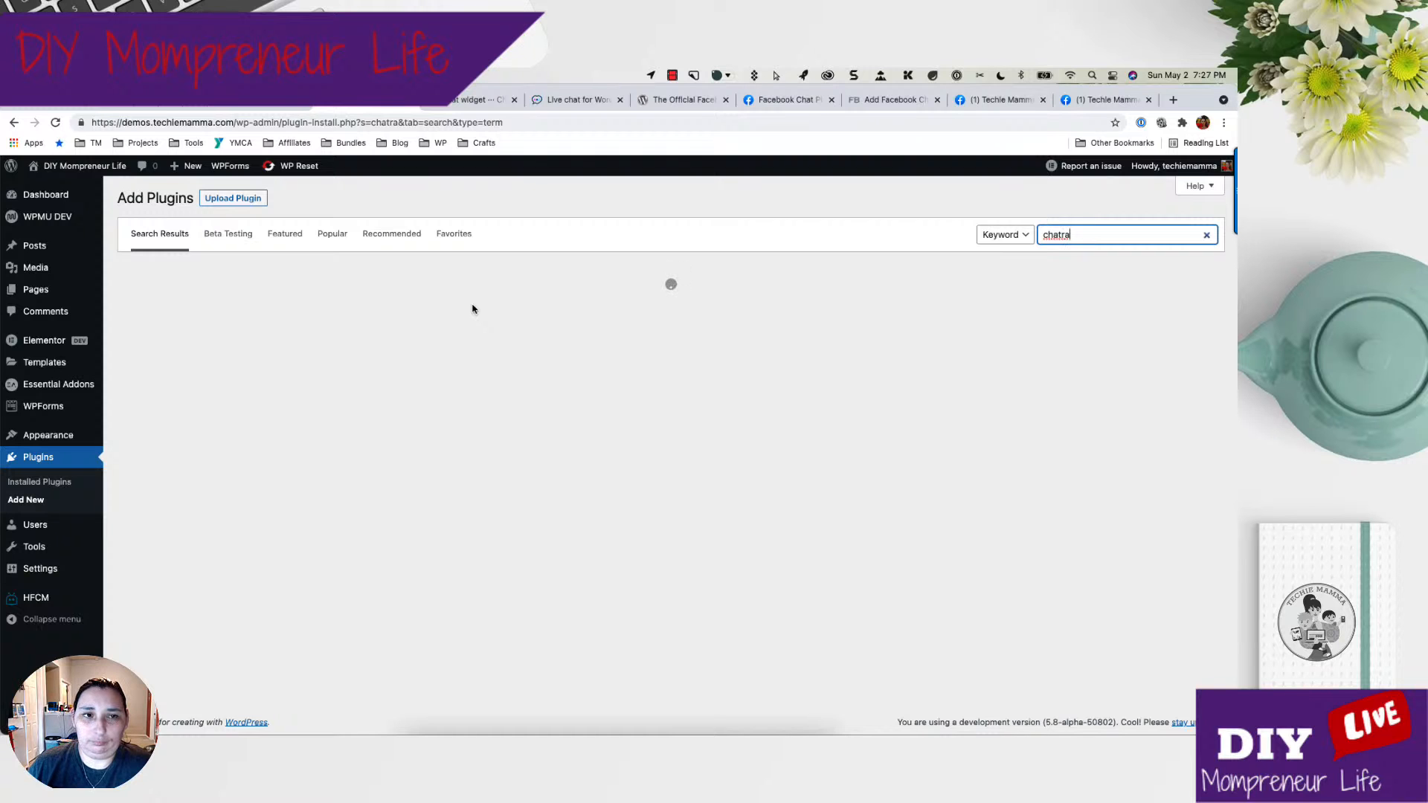
Open the HFCM snippets list in a separate browser tab.
right_click(34, 597)
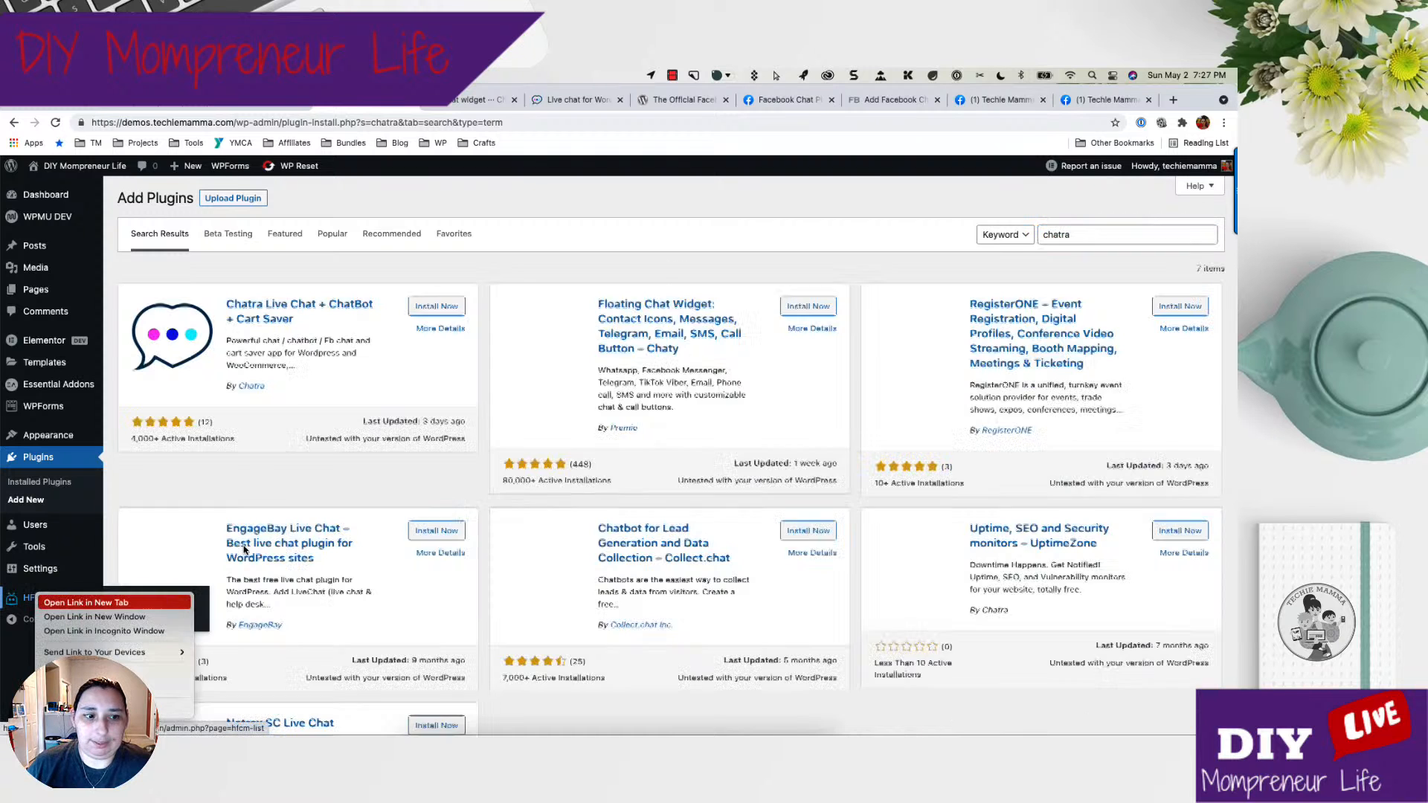
key("Return")
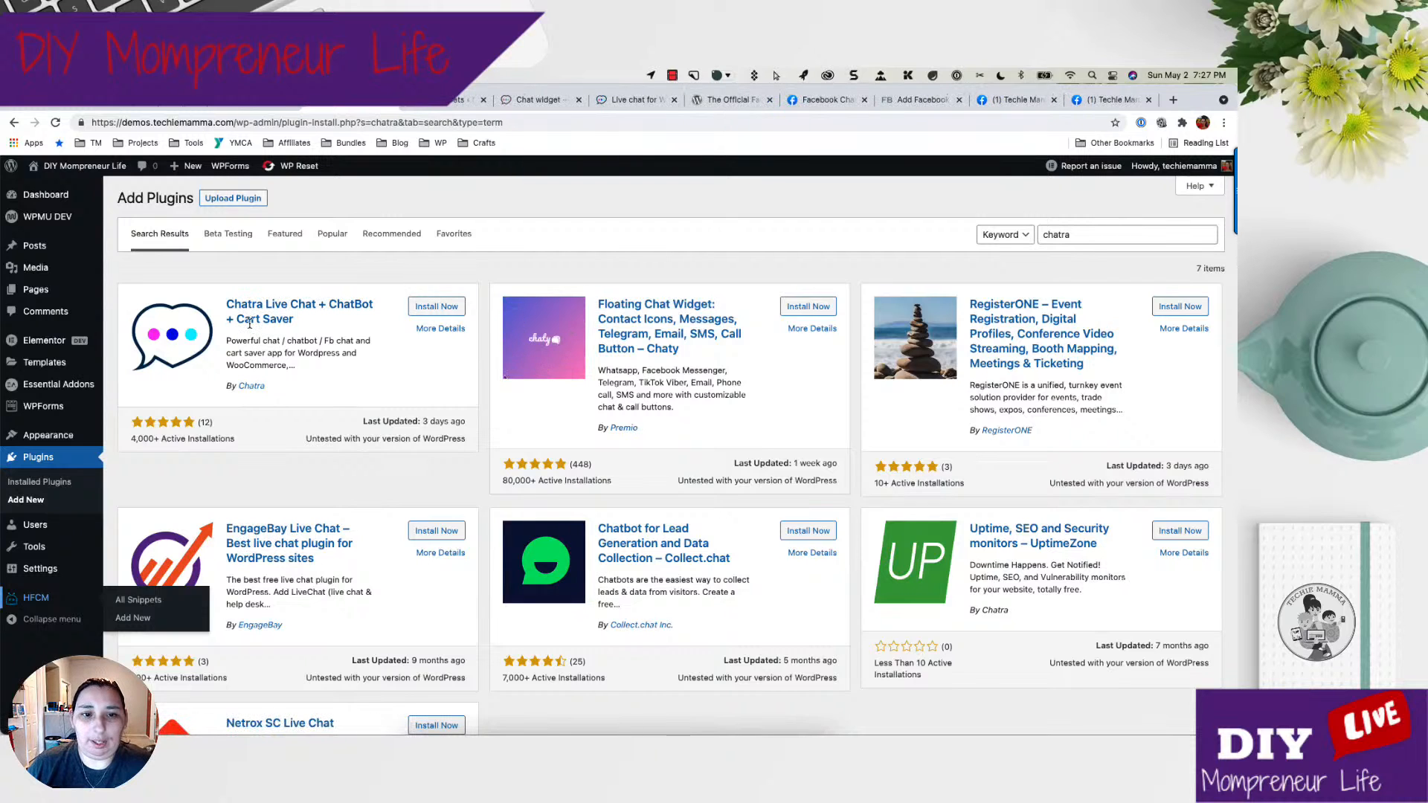
Install and activate the Chatra Live Chat + ChatBot + Cart Saver plugin.
triple_click(250, 325)
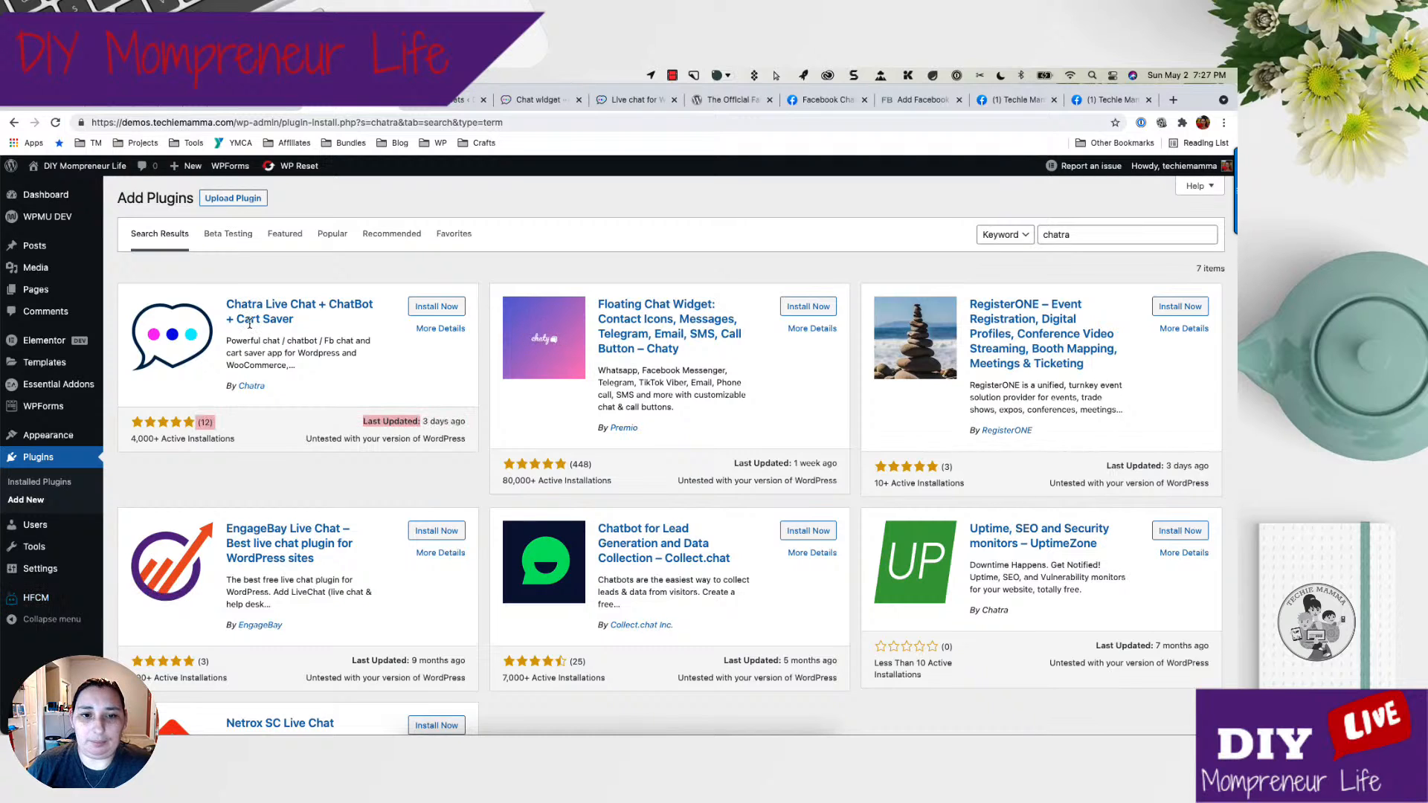
left_click(198, 420)
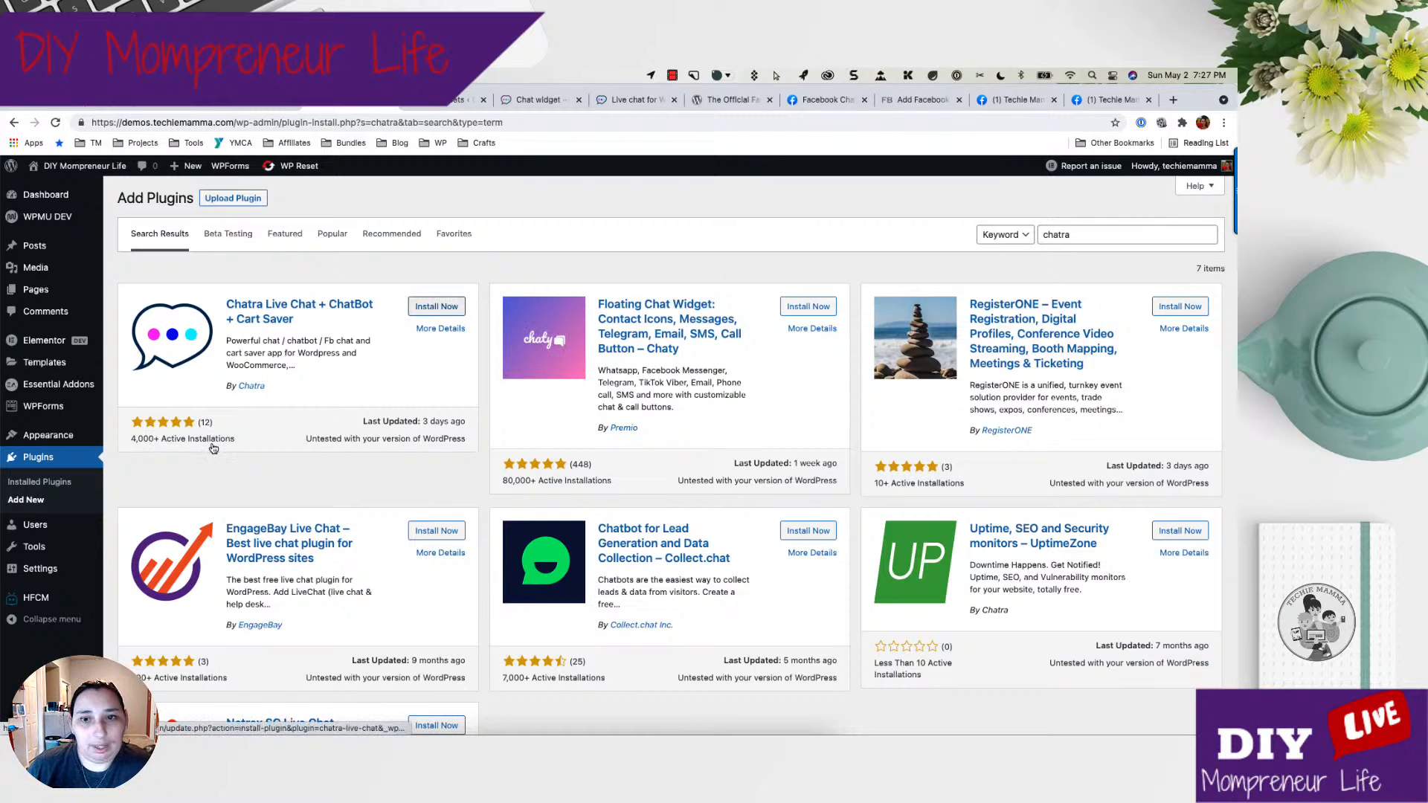
left_click(452, 308)
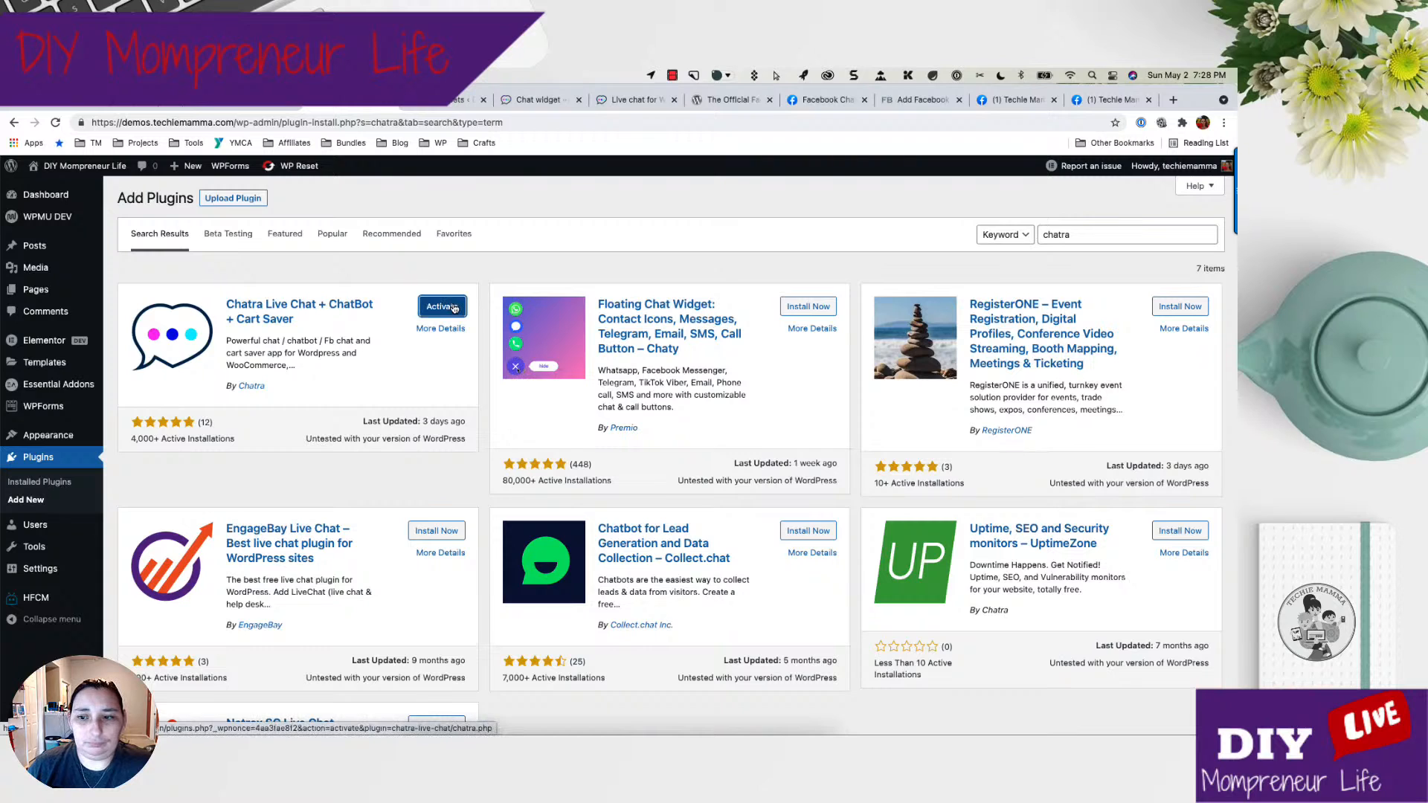
left_click(451, 308)
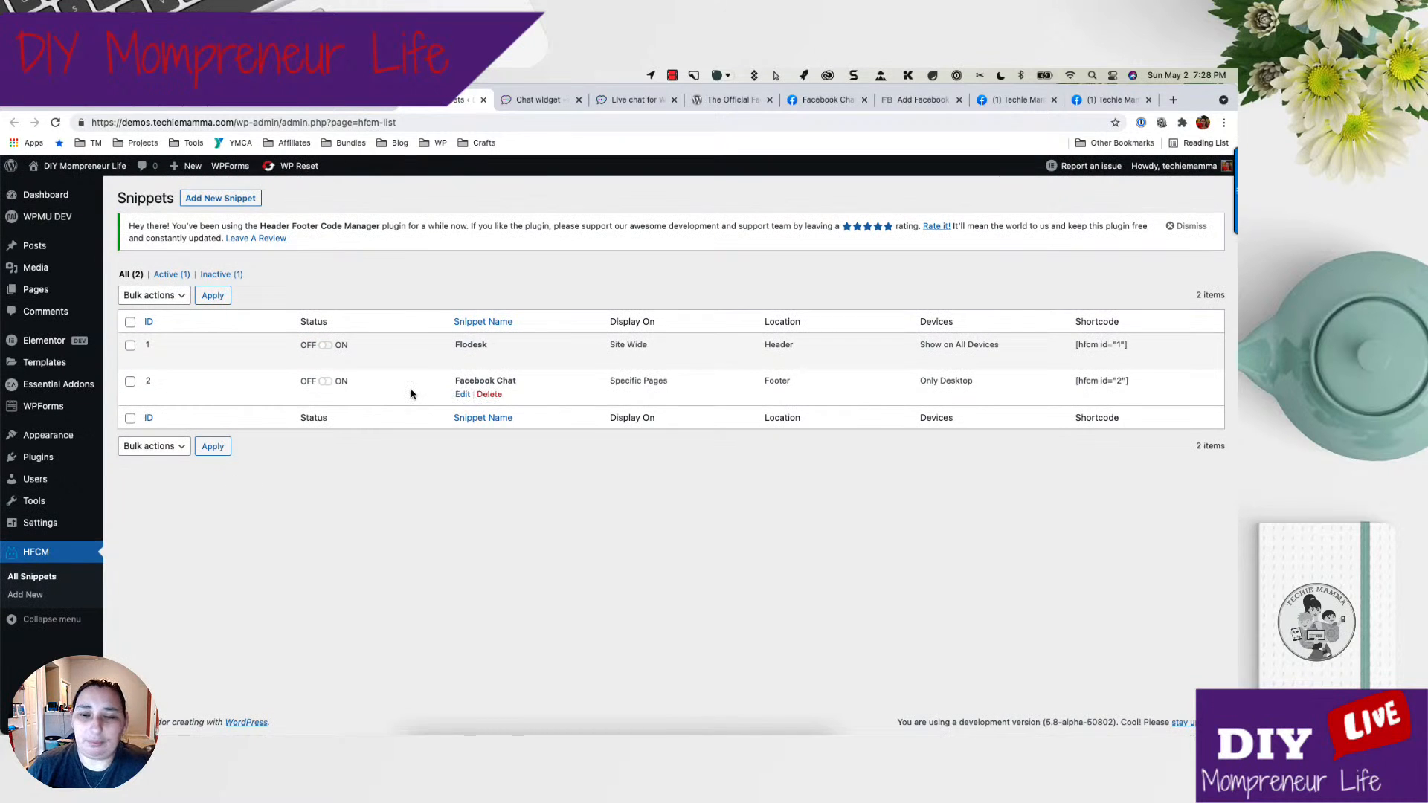
key("ctrl+shift+Tab")
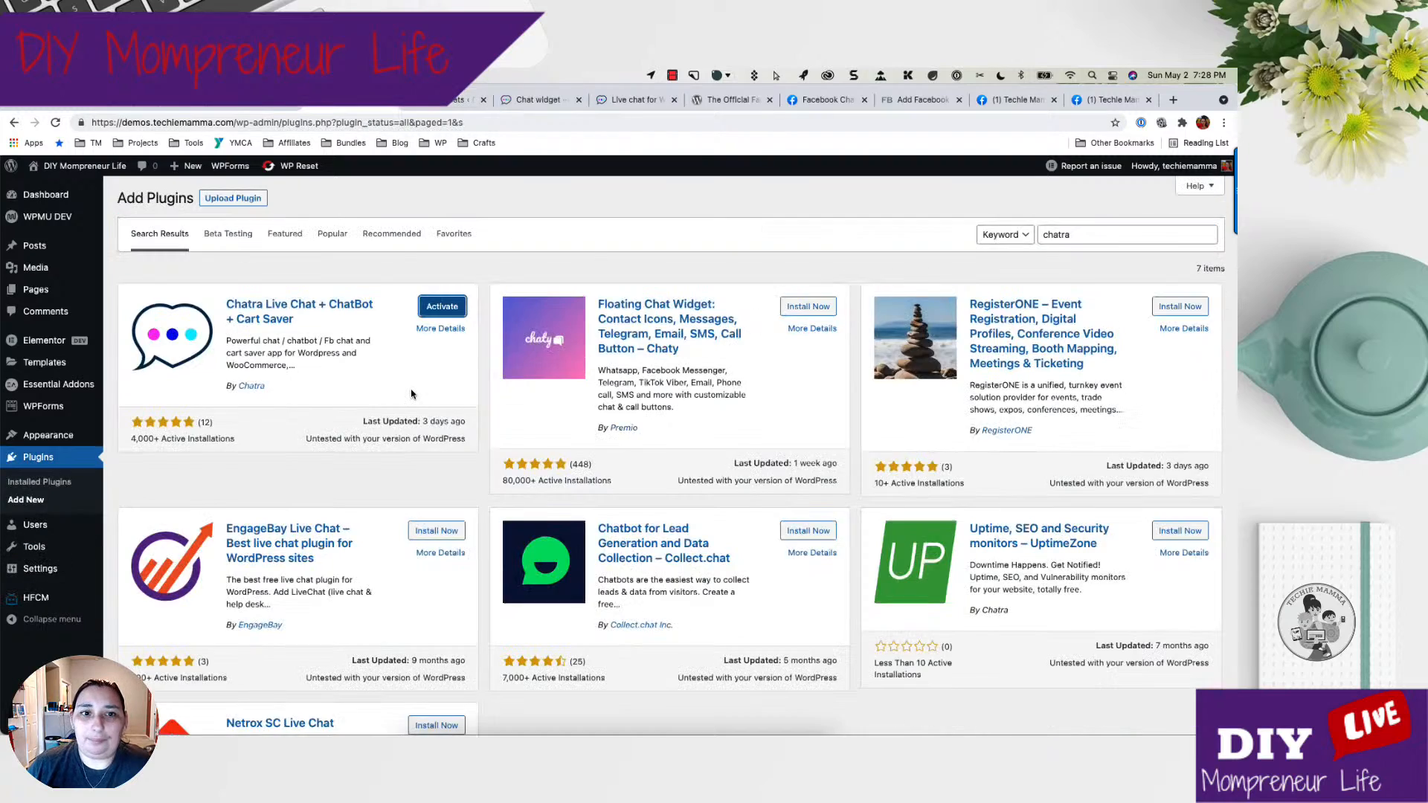
Open the Chatra plugin's chat widget setup, paste the copied widget code into the form and save the changes.
scroll(441, 312, "down", 3)
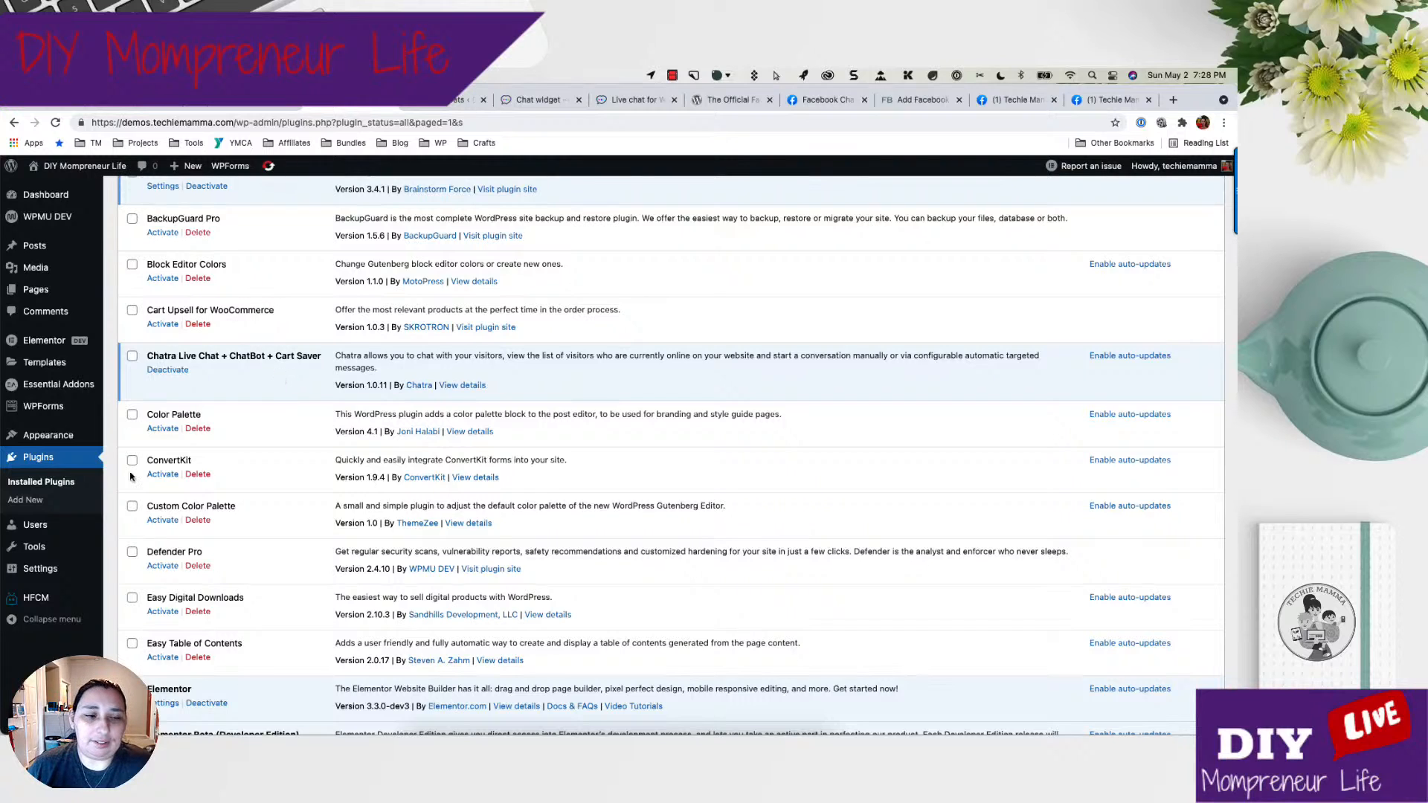
mouse_move(46, 547)
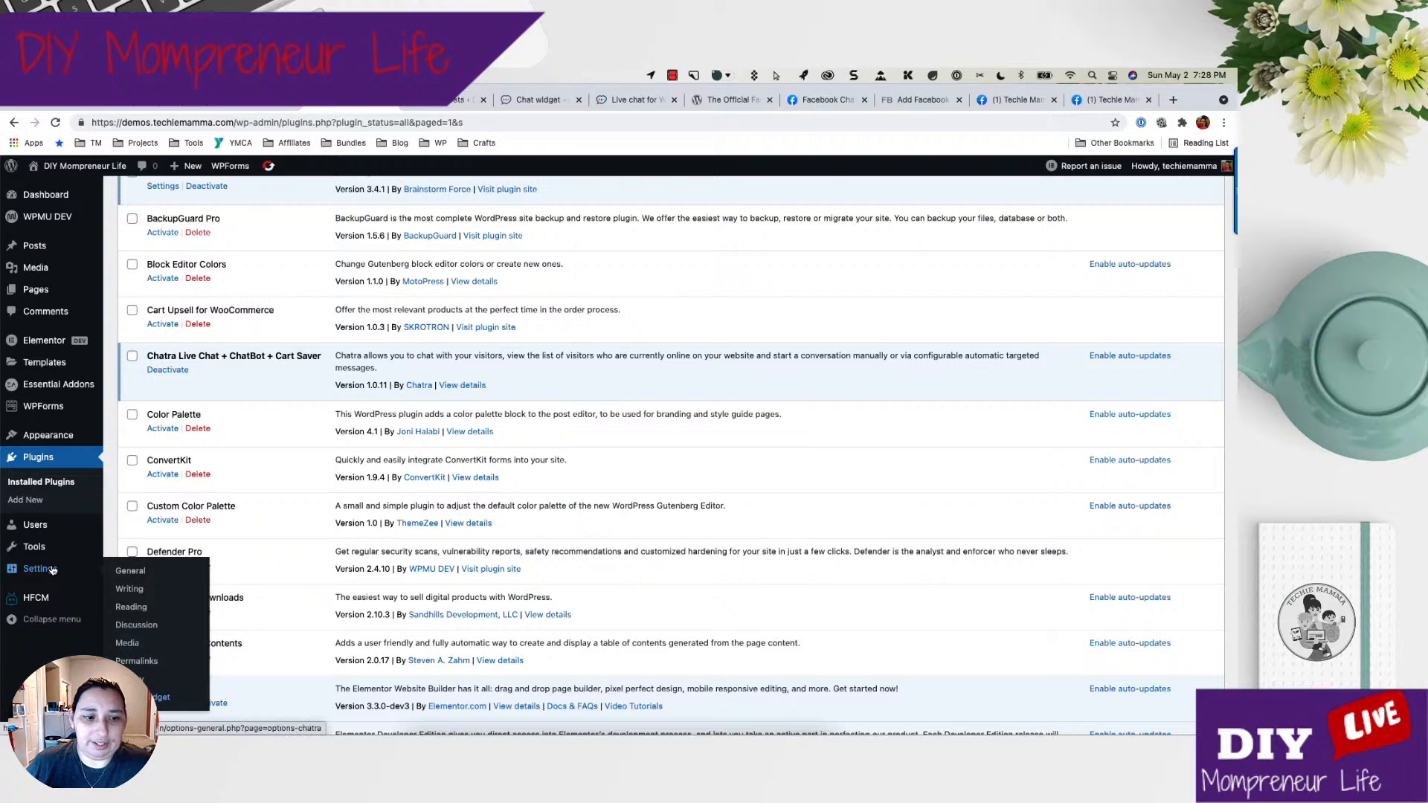
left_click(160, 697)
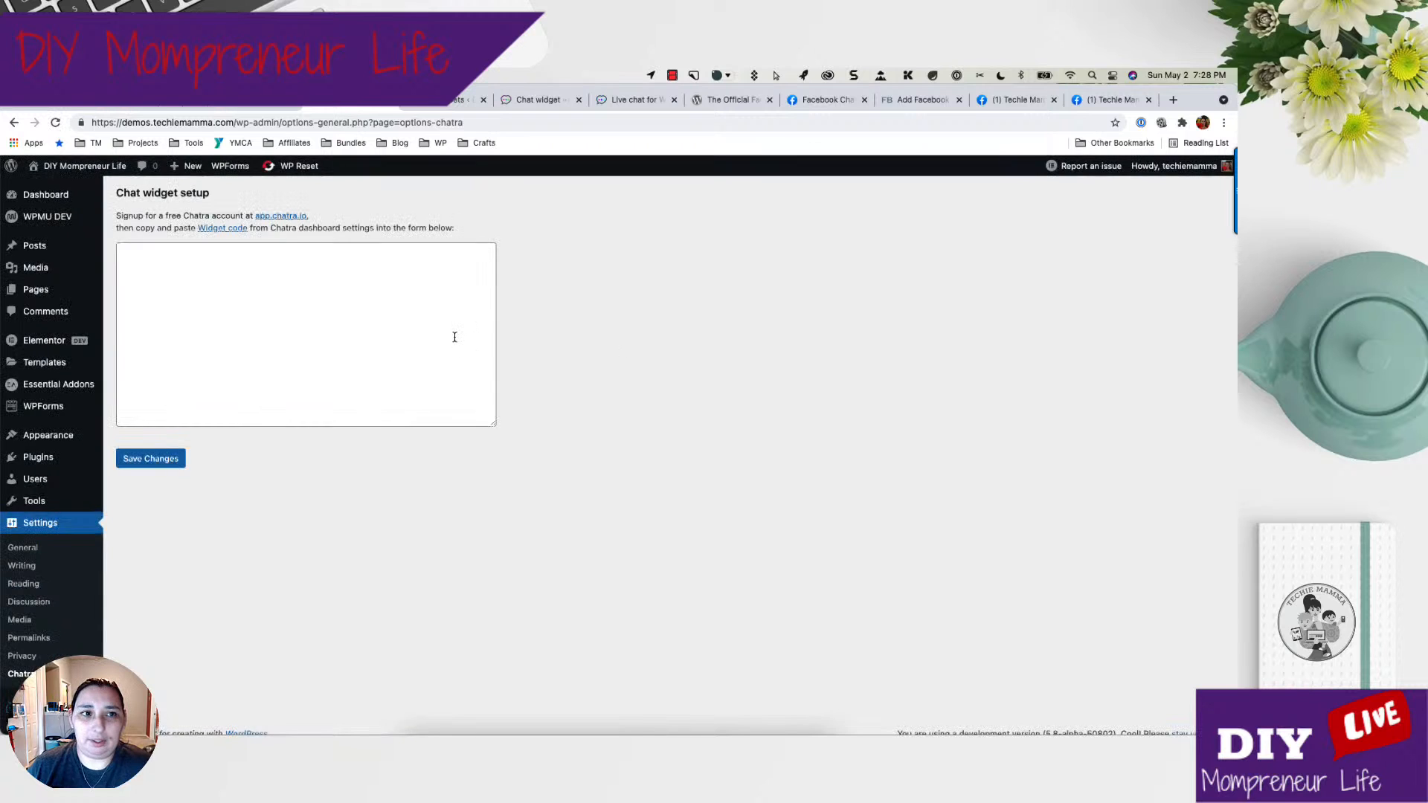
left_click(455, 337)
key("super+v")
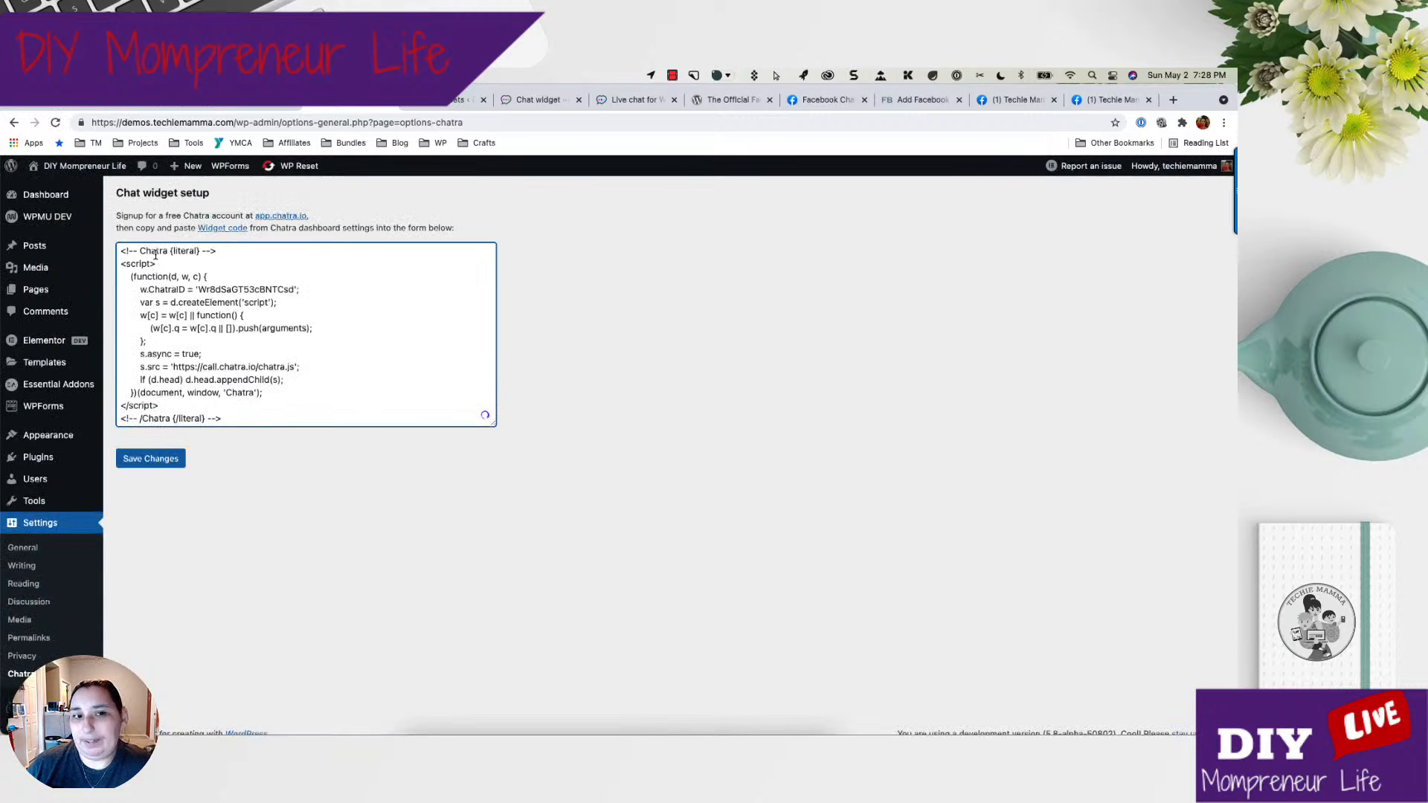
left_click(153, 463)
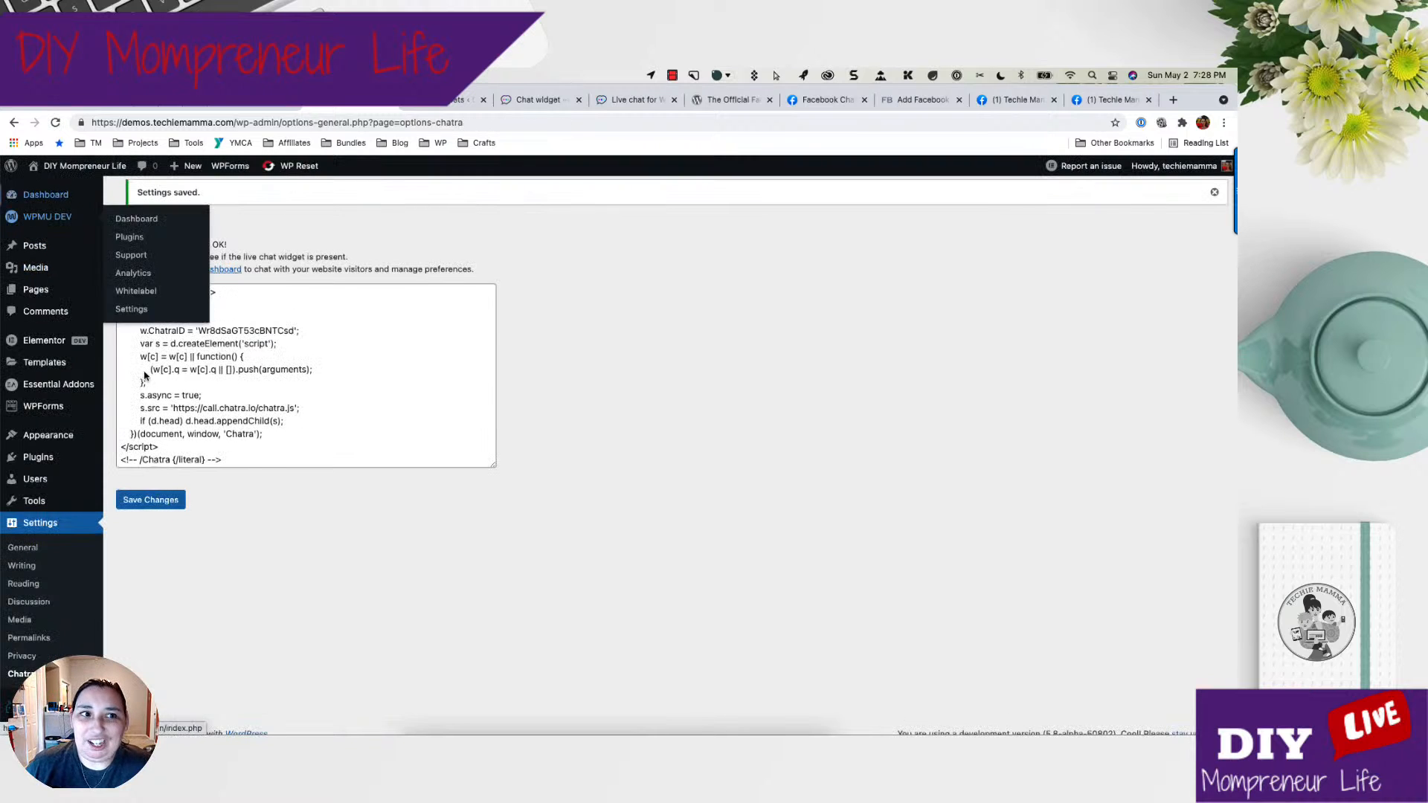
Visit the demo site's front end and look over the home page for the Chatra chat widget.
left_click(66, 176)
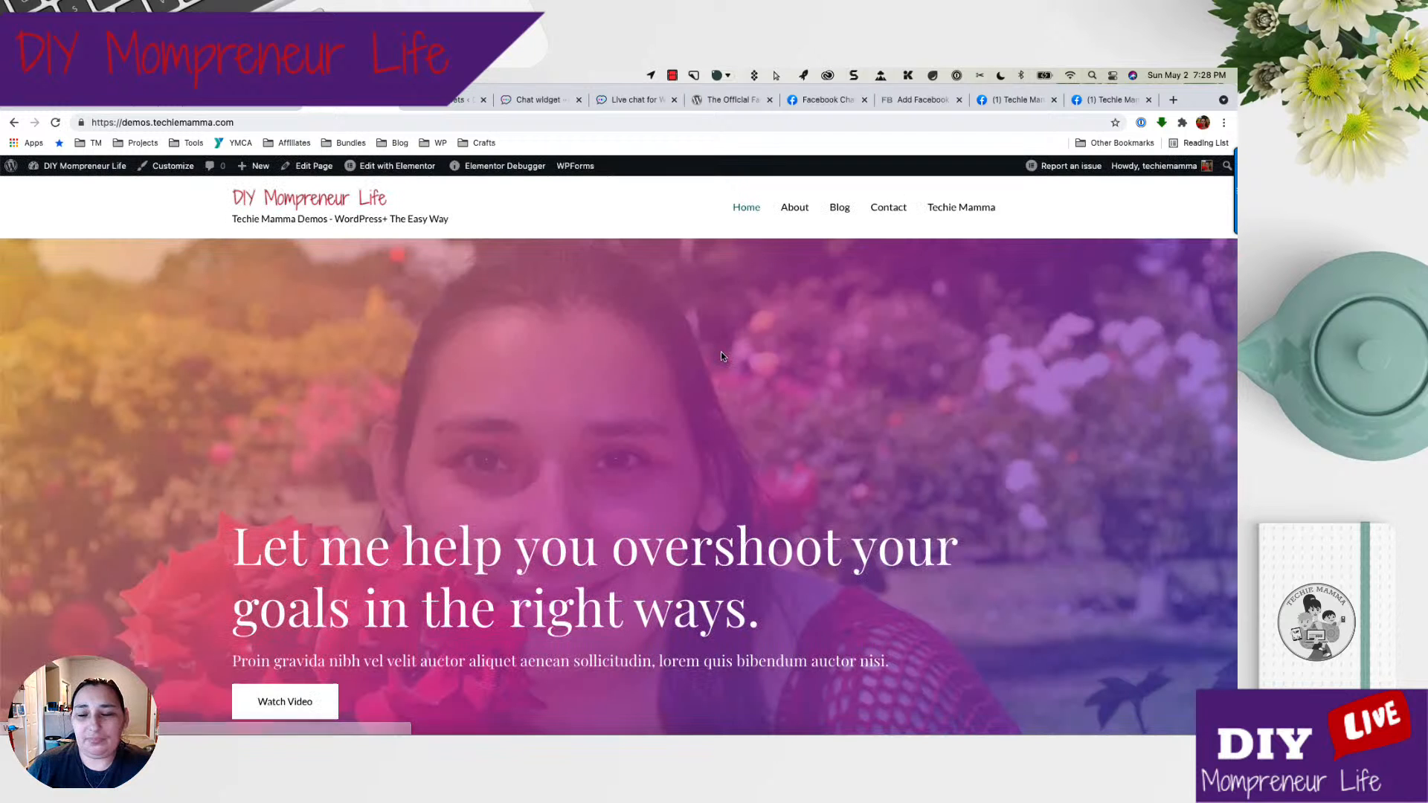
scroll(720, 356, "down", 2)
scroll(721, 356, "up", 2)
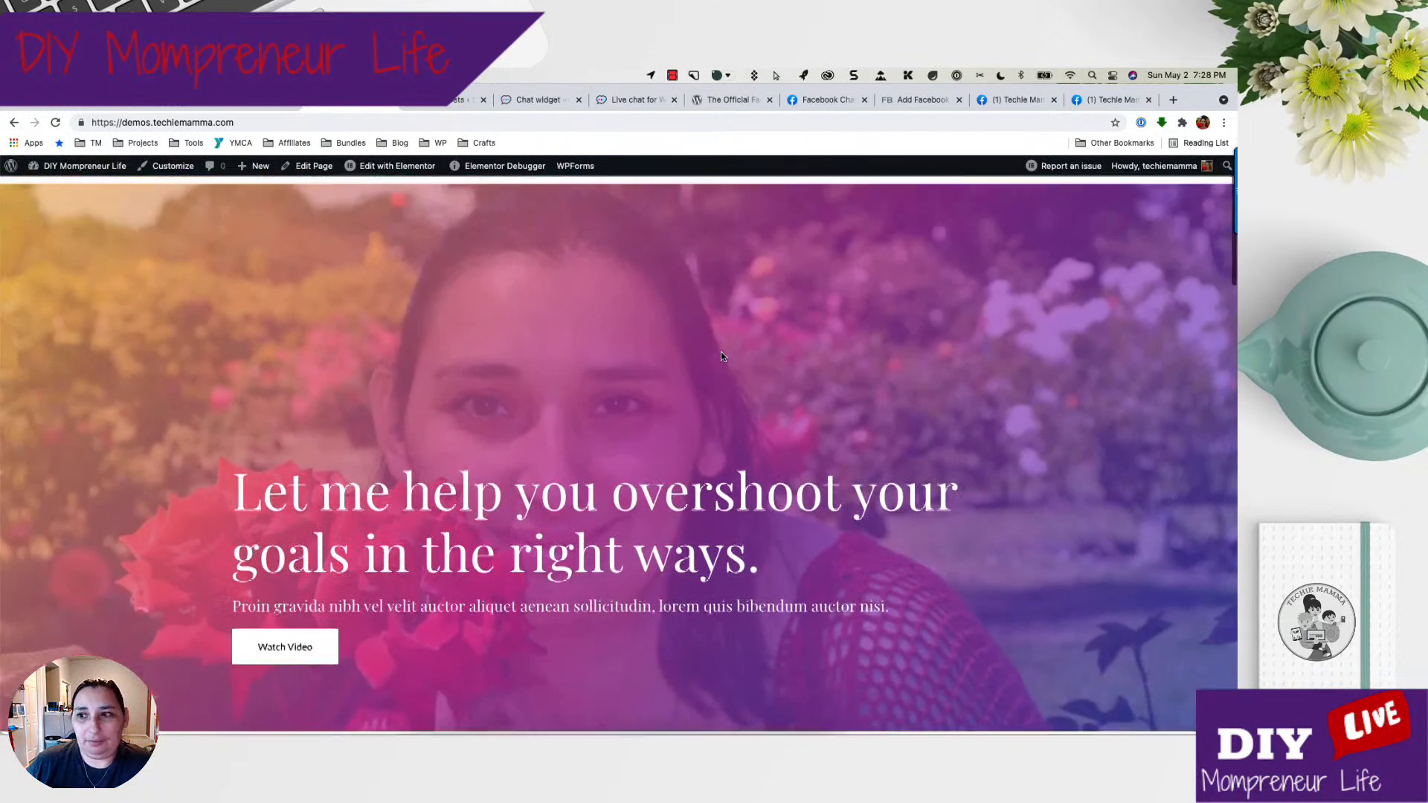
scroll(721, 356, "down", 7)
scroll(721, 356, "down", 3)
scroll(720, 357, "up", 10)
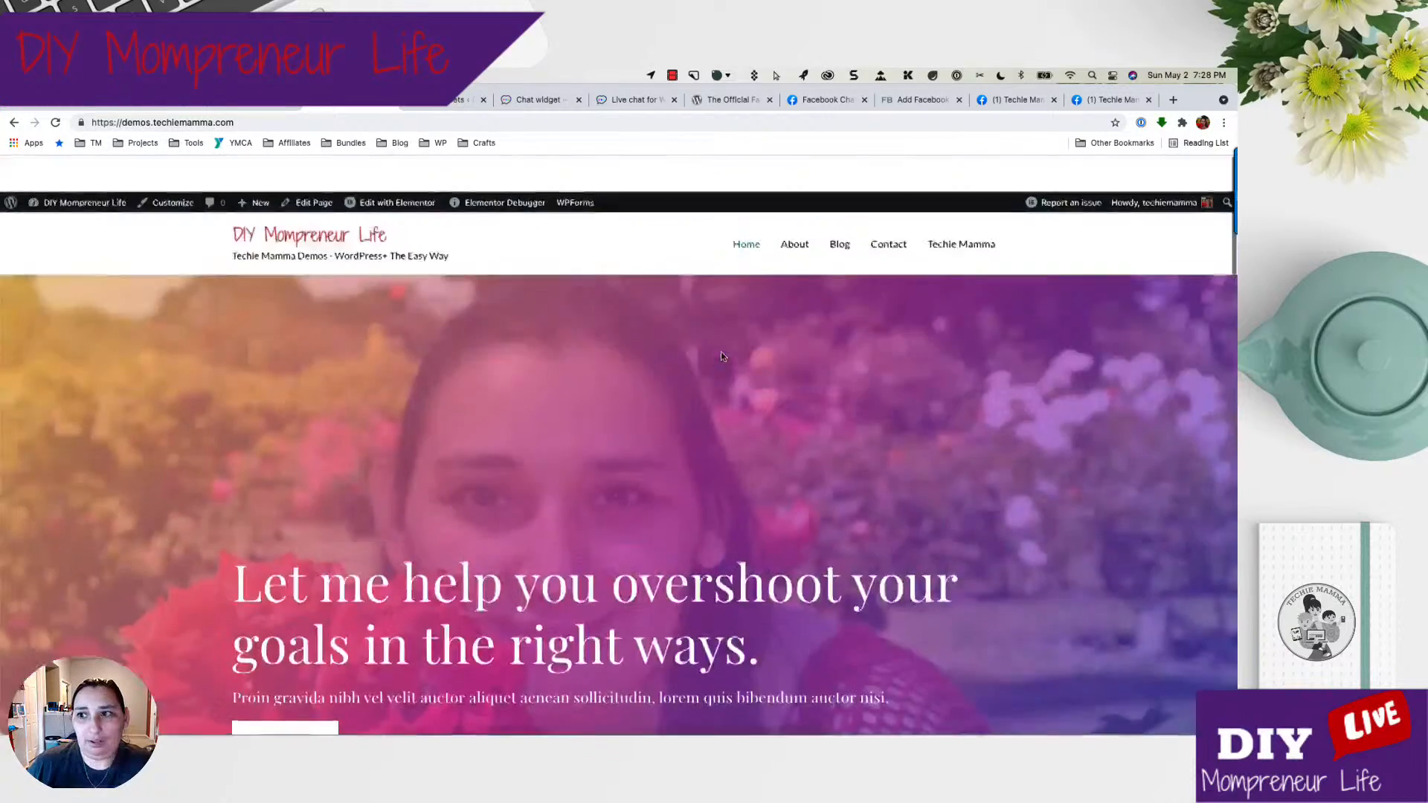
scroll(721, 356, "down", 2)
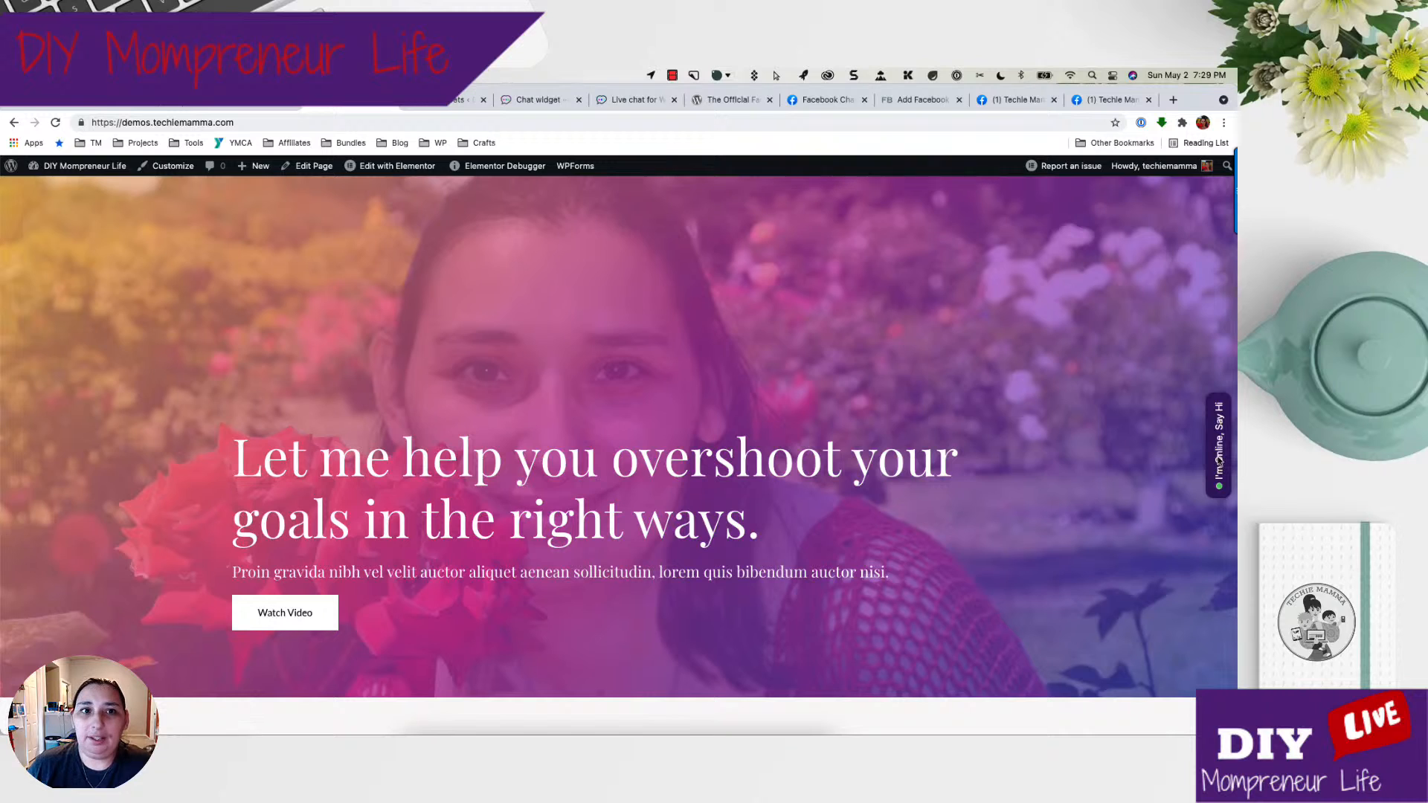
Return to the WordPress dashboard, open the installed plugins in a separate browser tab, and bring up the HFCM snippets list.
mouse_move(82, 166)
left_click(54, 189)
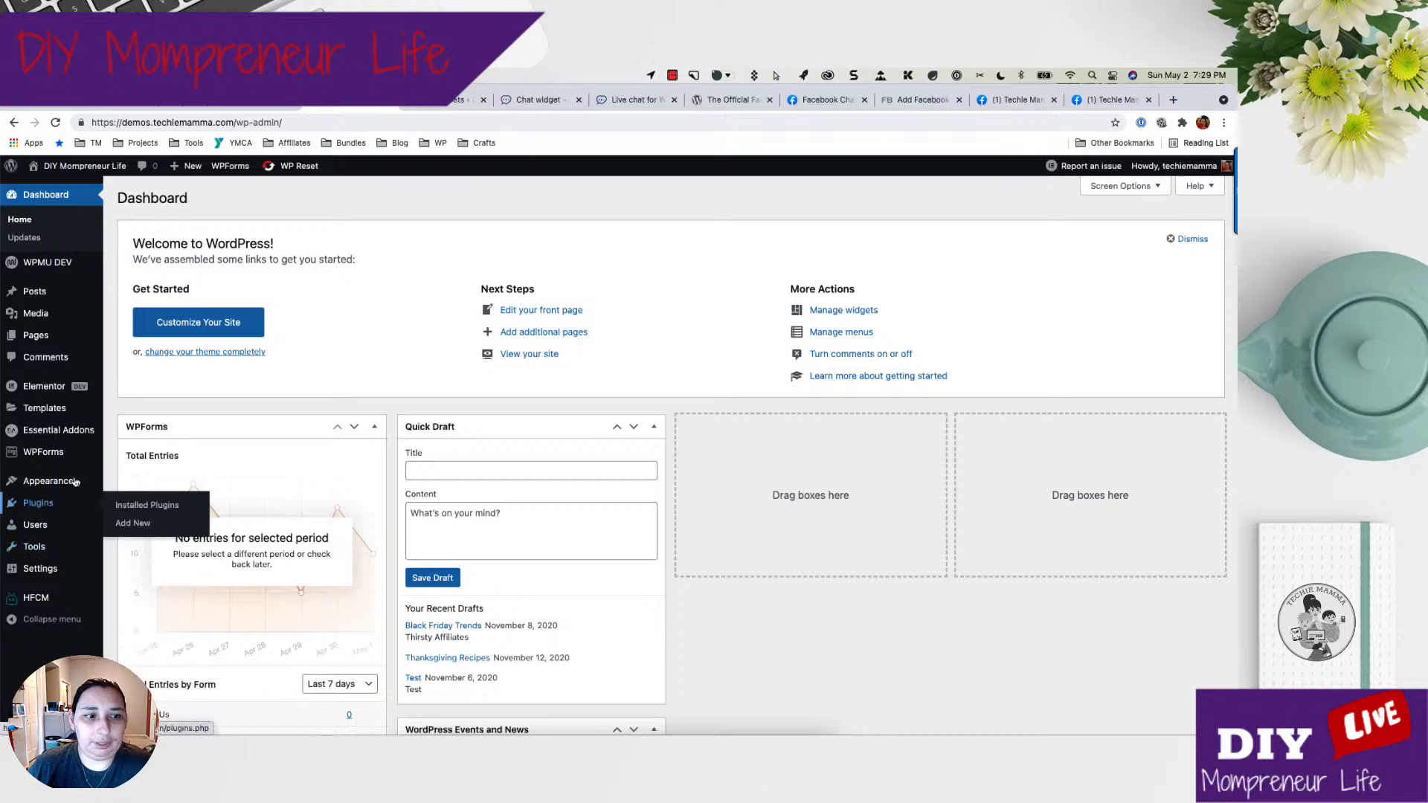
left_click(45, 507, "super")
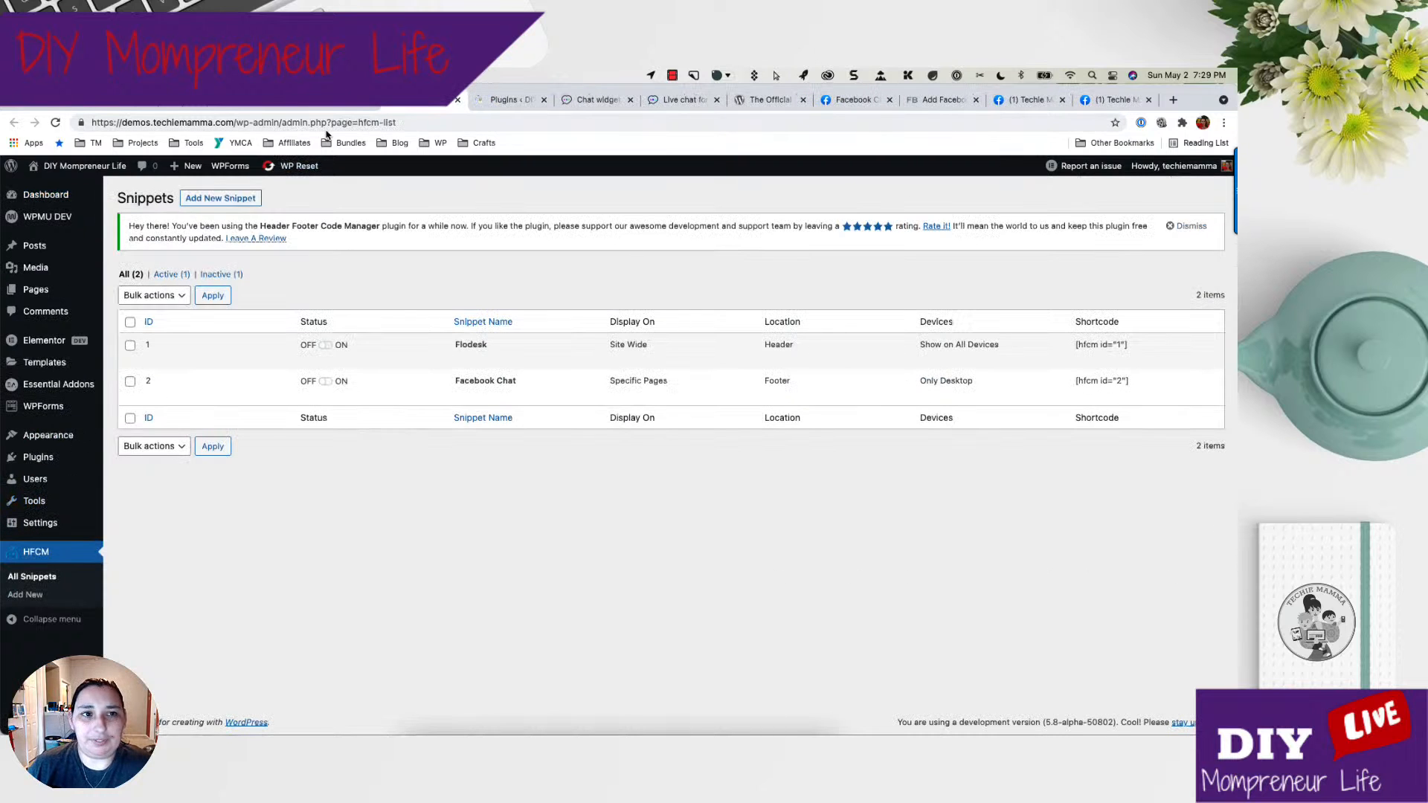
Add a new HFCM snippet, paste the Chatra widget code into it and name it "Chatra".
left_click(218, 201)
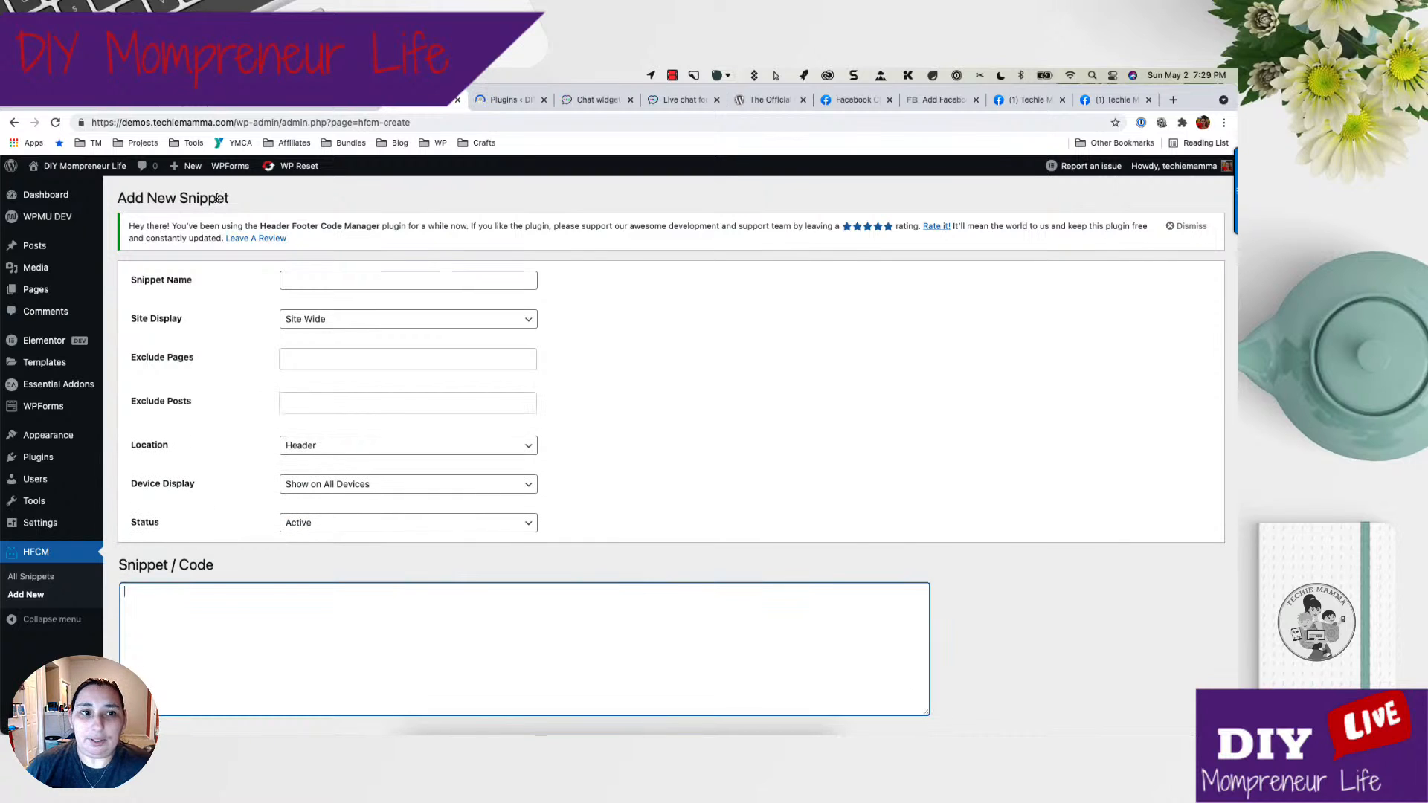
key("super+v")
left_click(322, 279)
type("C")
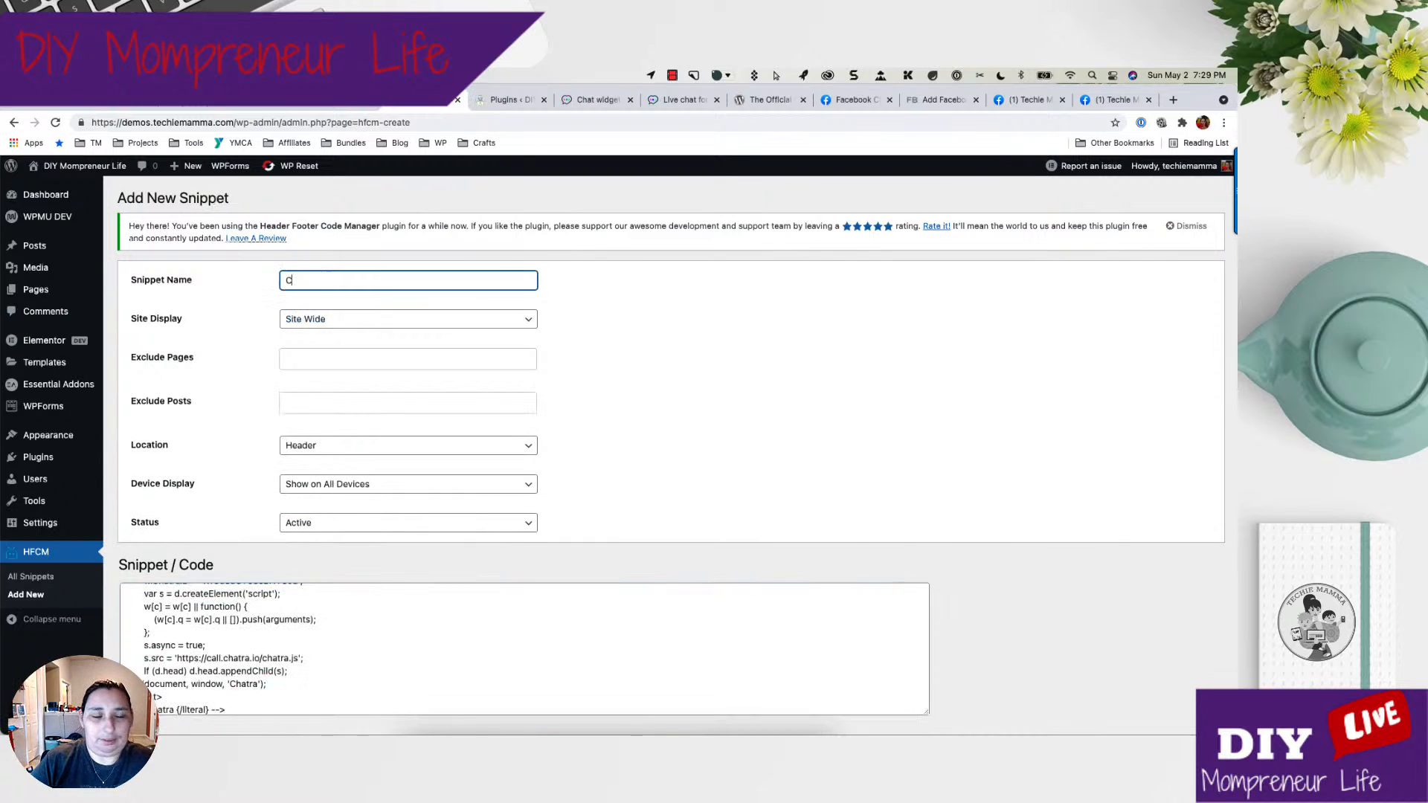
type("hatra")
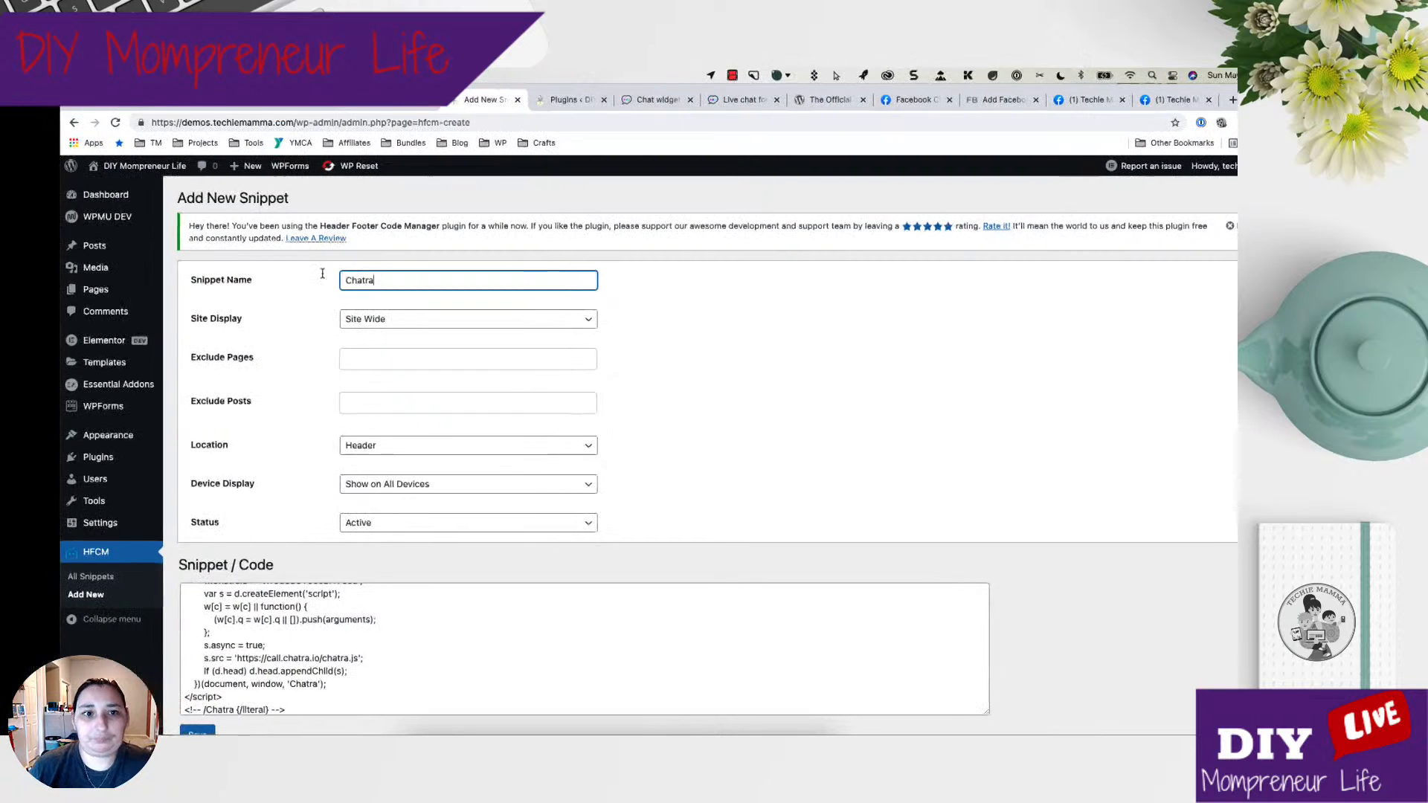
Set the snippet's site display to Specific Pages and add Home and Contact to its page list.
left_click(331, 318)
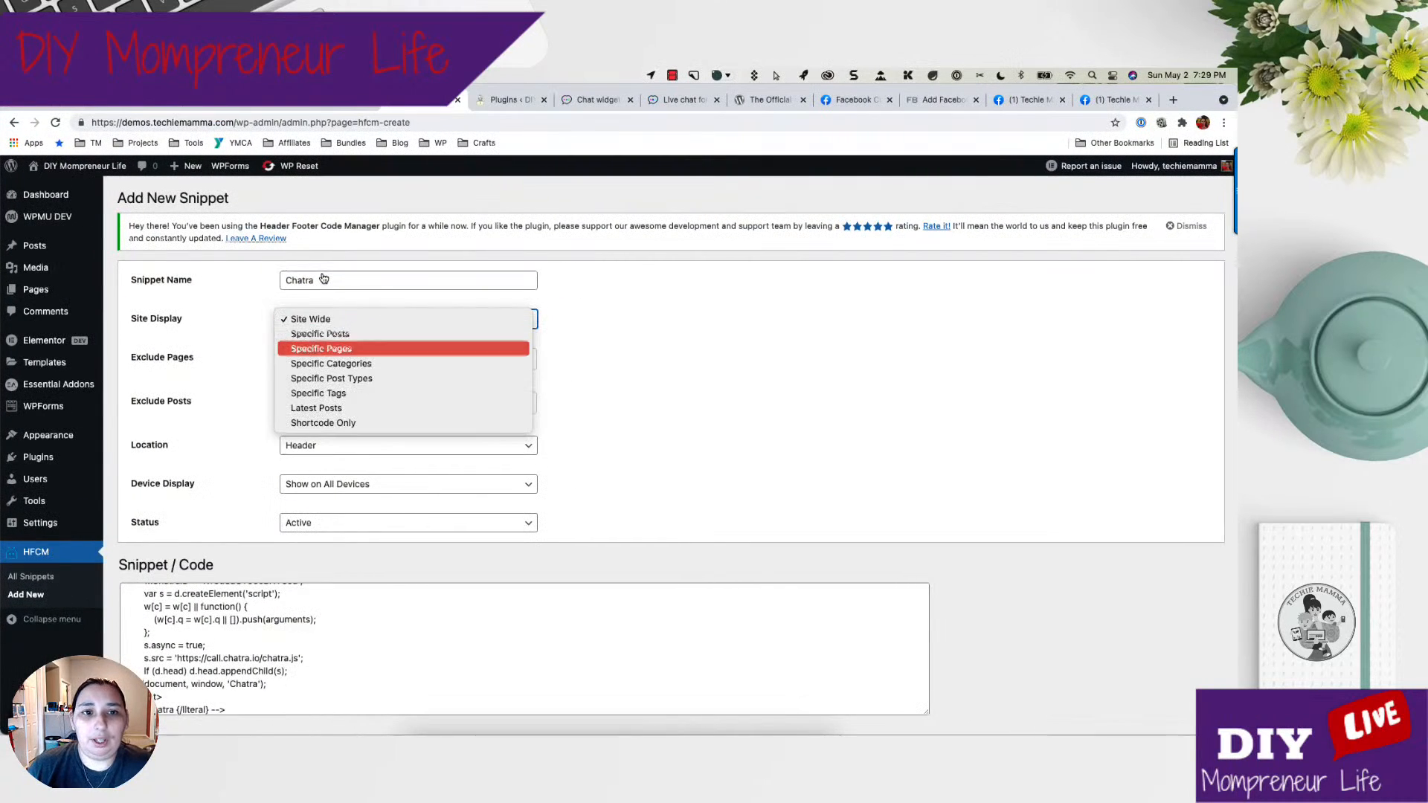
left_click(343, 344)
left_click(350, 348)
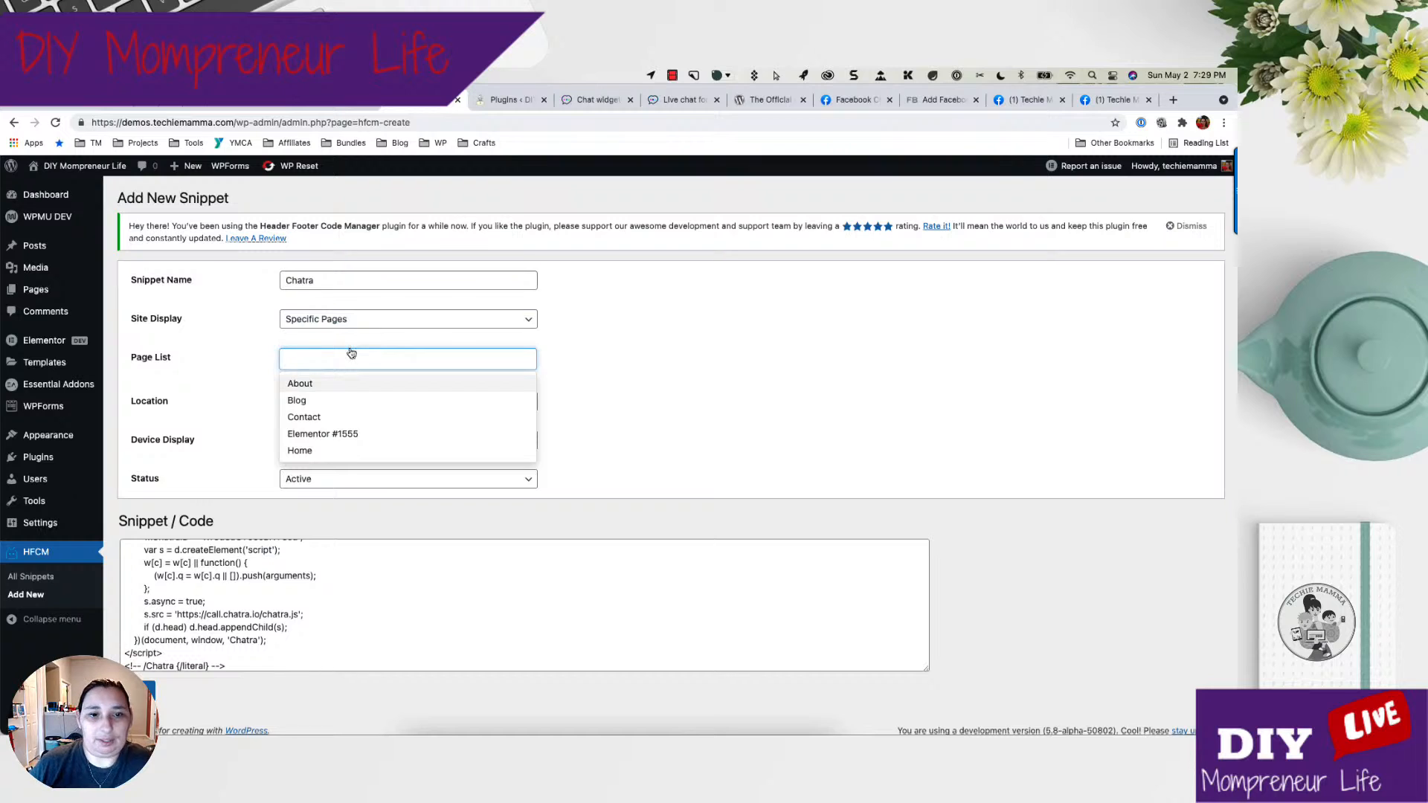
left_click(326, 453)
left_click(331, 416)
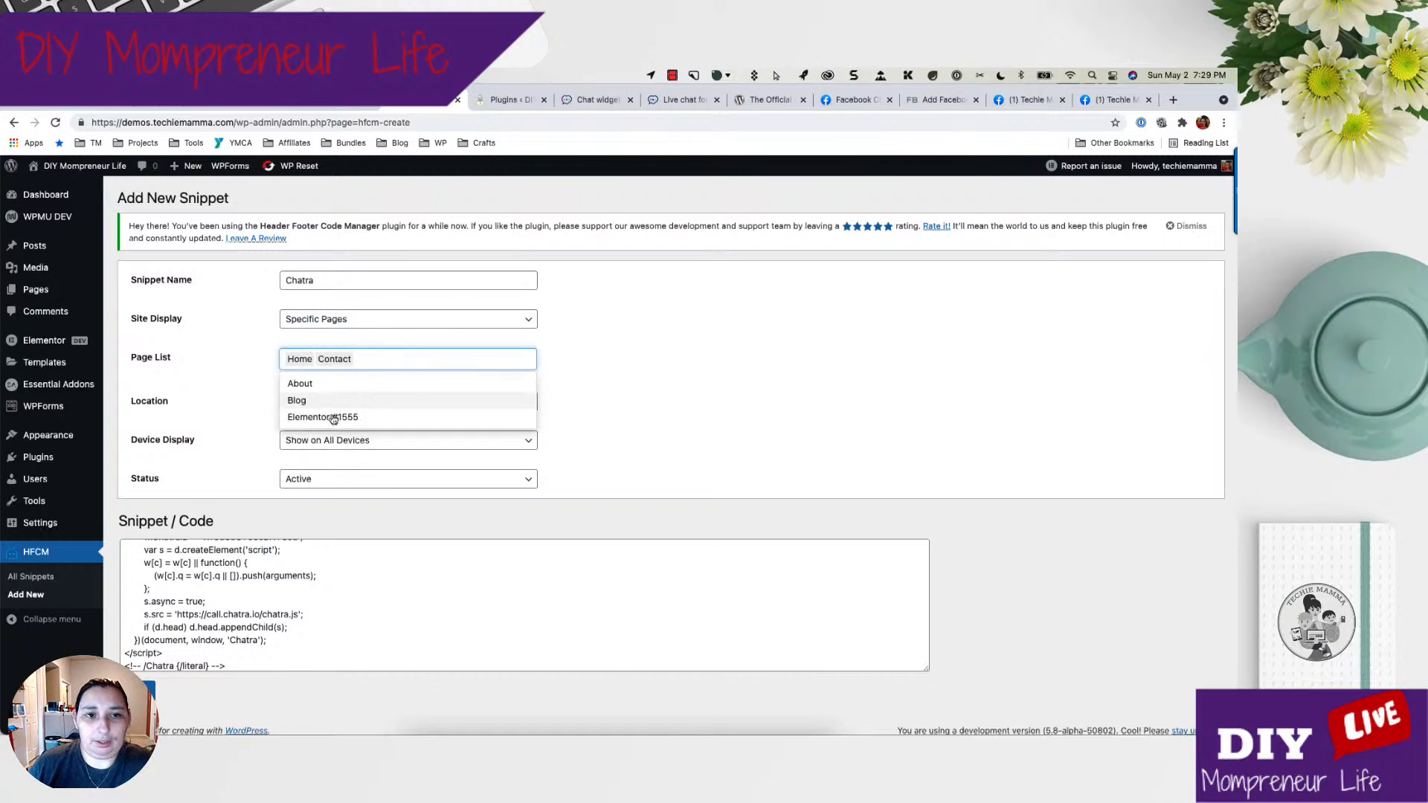
key("Escape")
Set the snippet's location to Footer and its device display to Only Desktop.
left_click(404, 402)
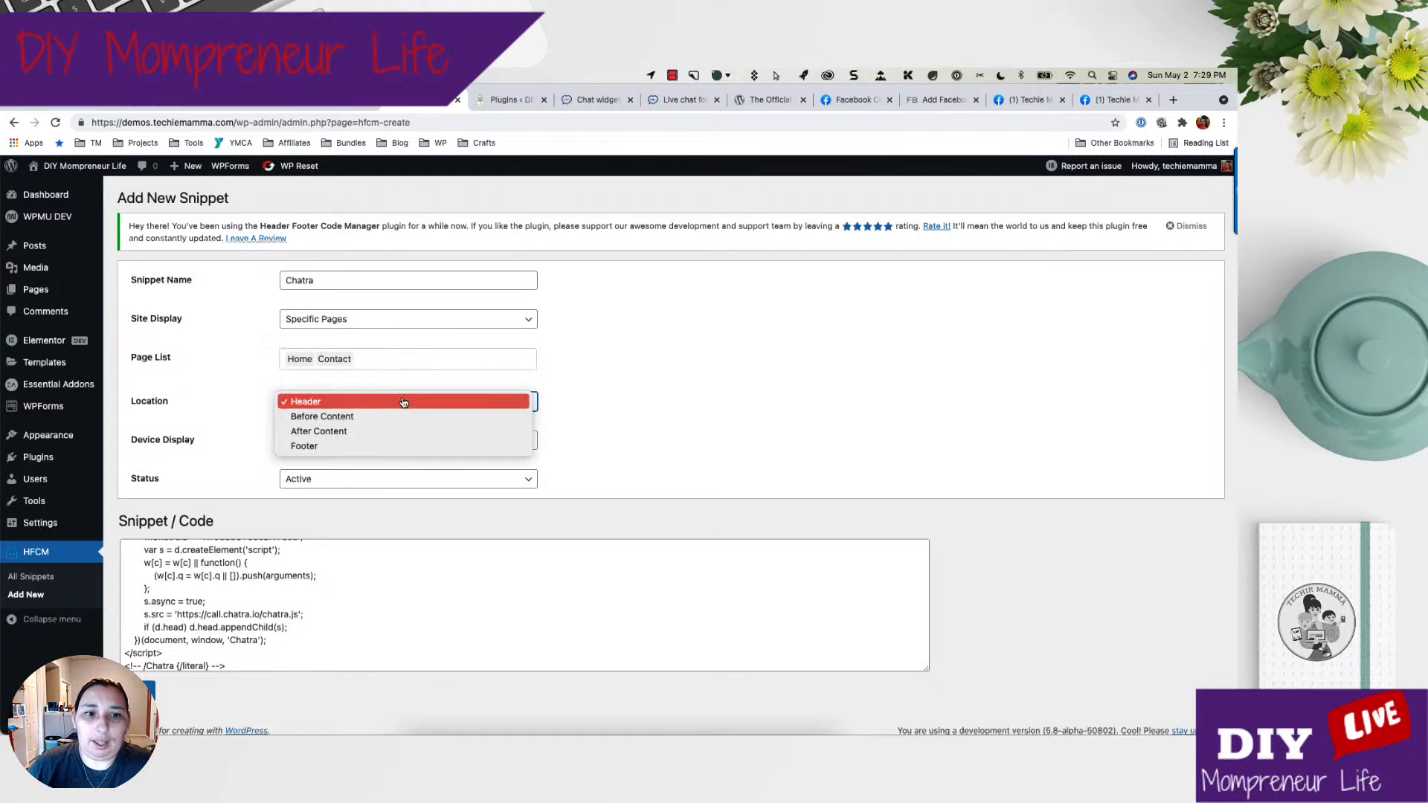
left_click(322, 446)
scroll(662, 427, "down", 1)
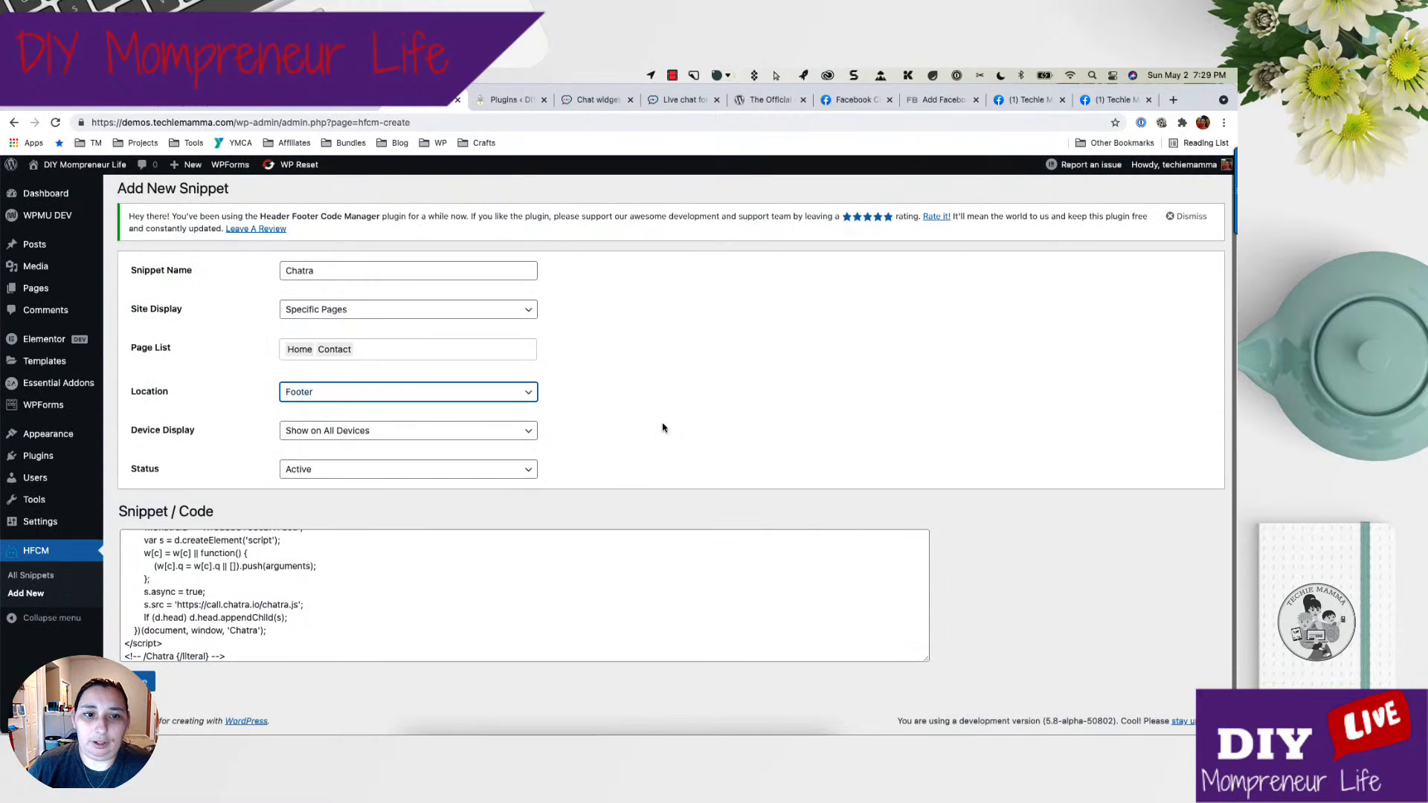
left_click(402, 433)
left_click(372, 447)
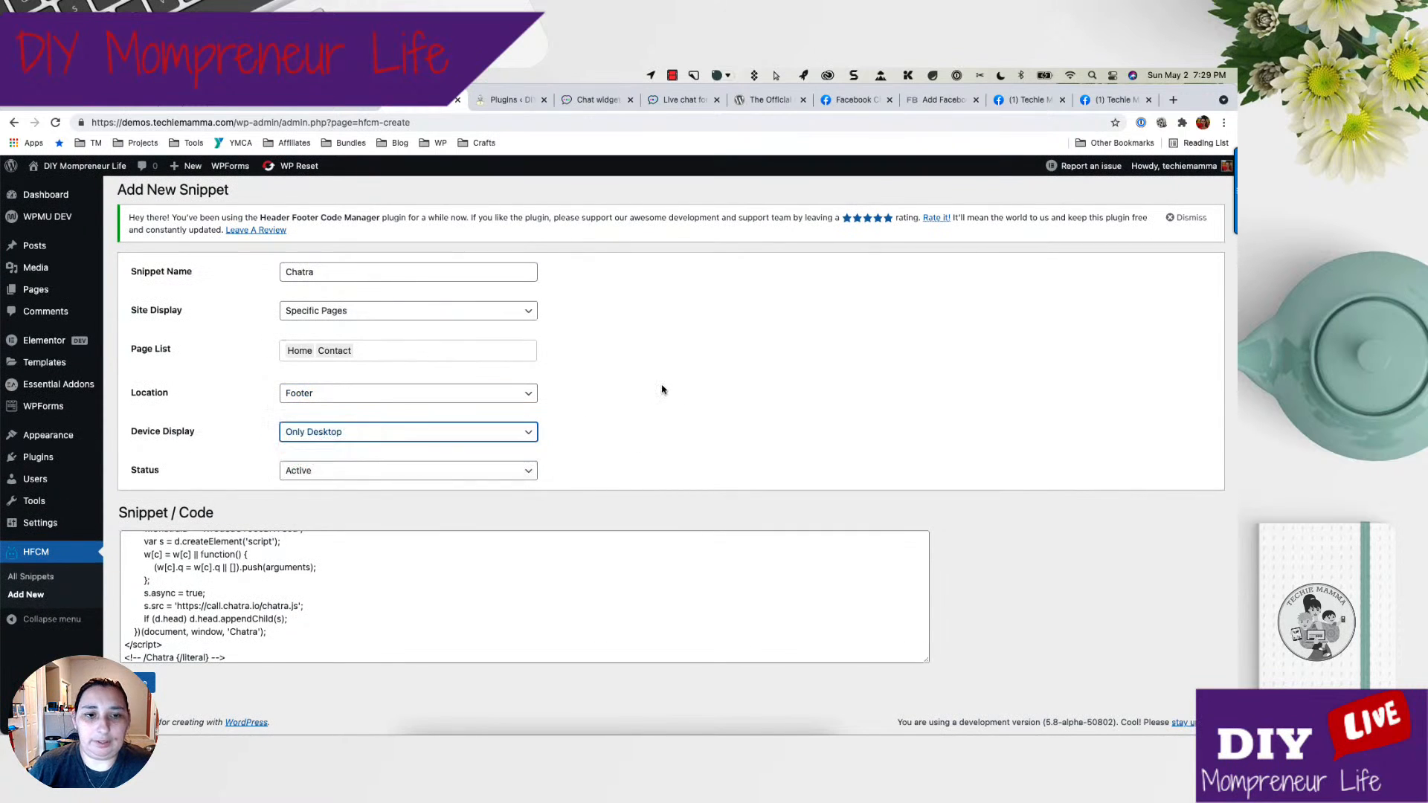
Deactivate the Chatra Live Chat + ChatBot + Cart Saver plugin in the installed plugins list.
left_click(517, 99)
scroll(444, 293, "down", 2)
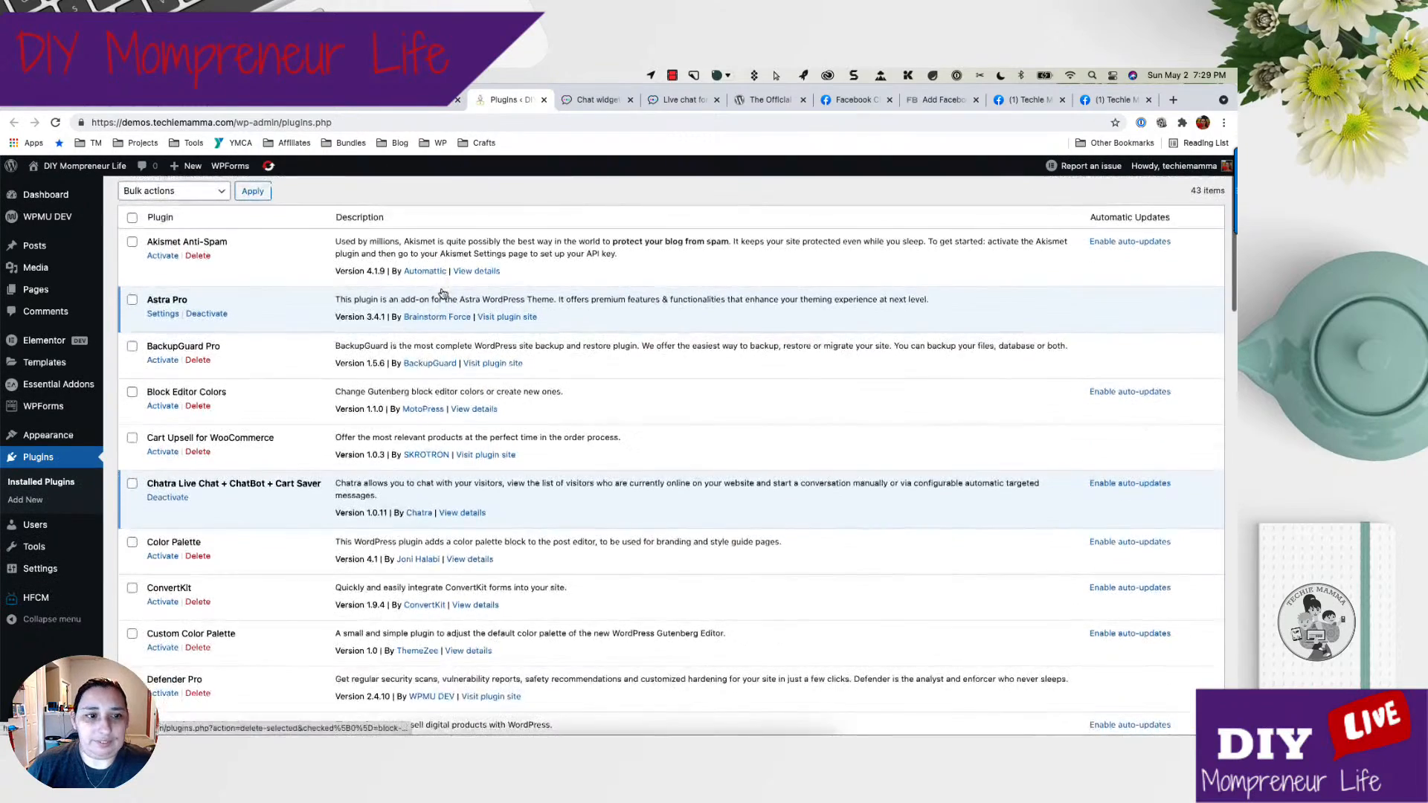
scroll(443, 294, "down", 1)
left_click(168, 460)
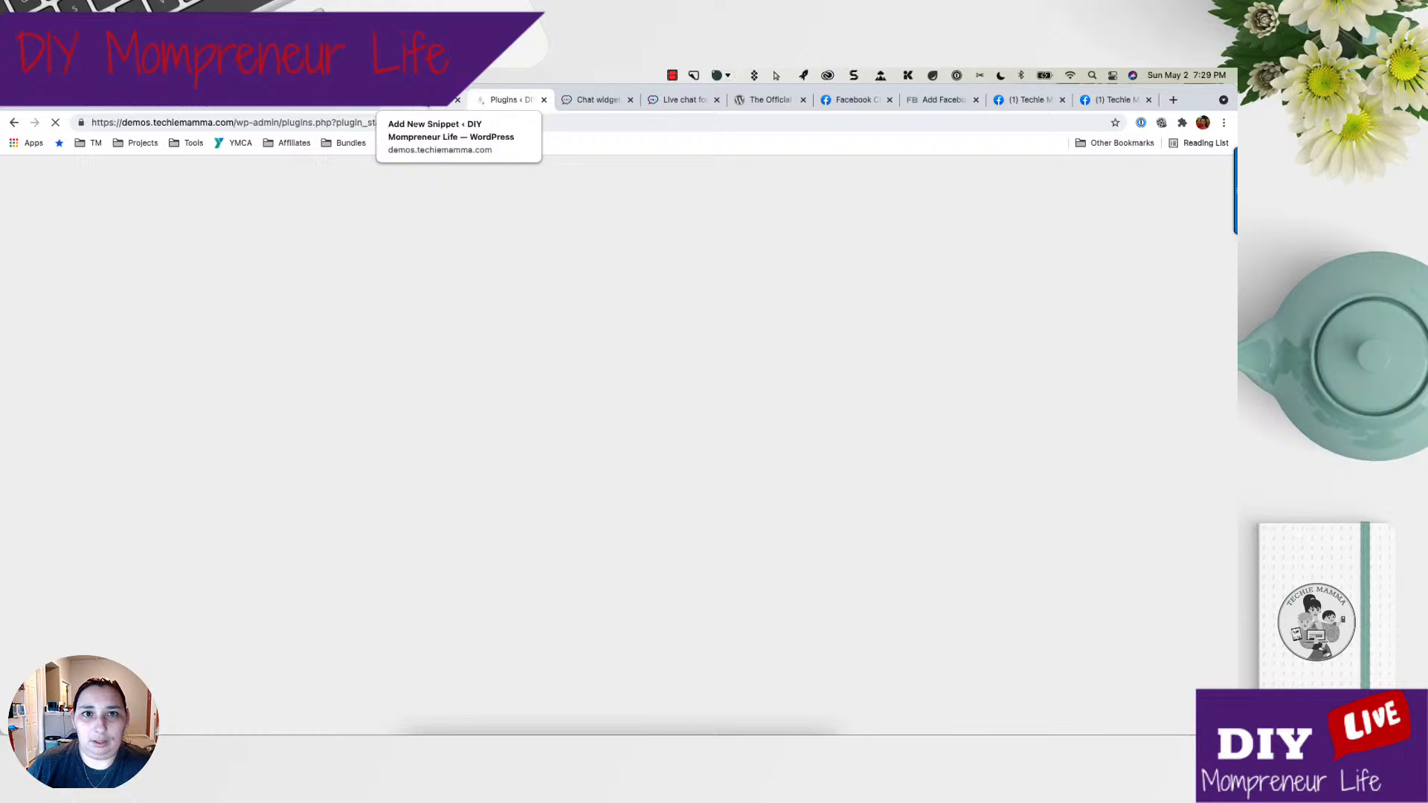
Save the new Chatra snippet, then check the plugin's deactivation and close the plugins browser tab.
left_click(425, 103)
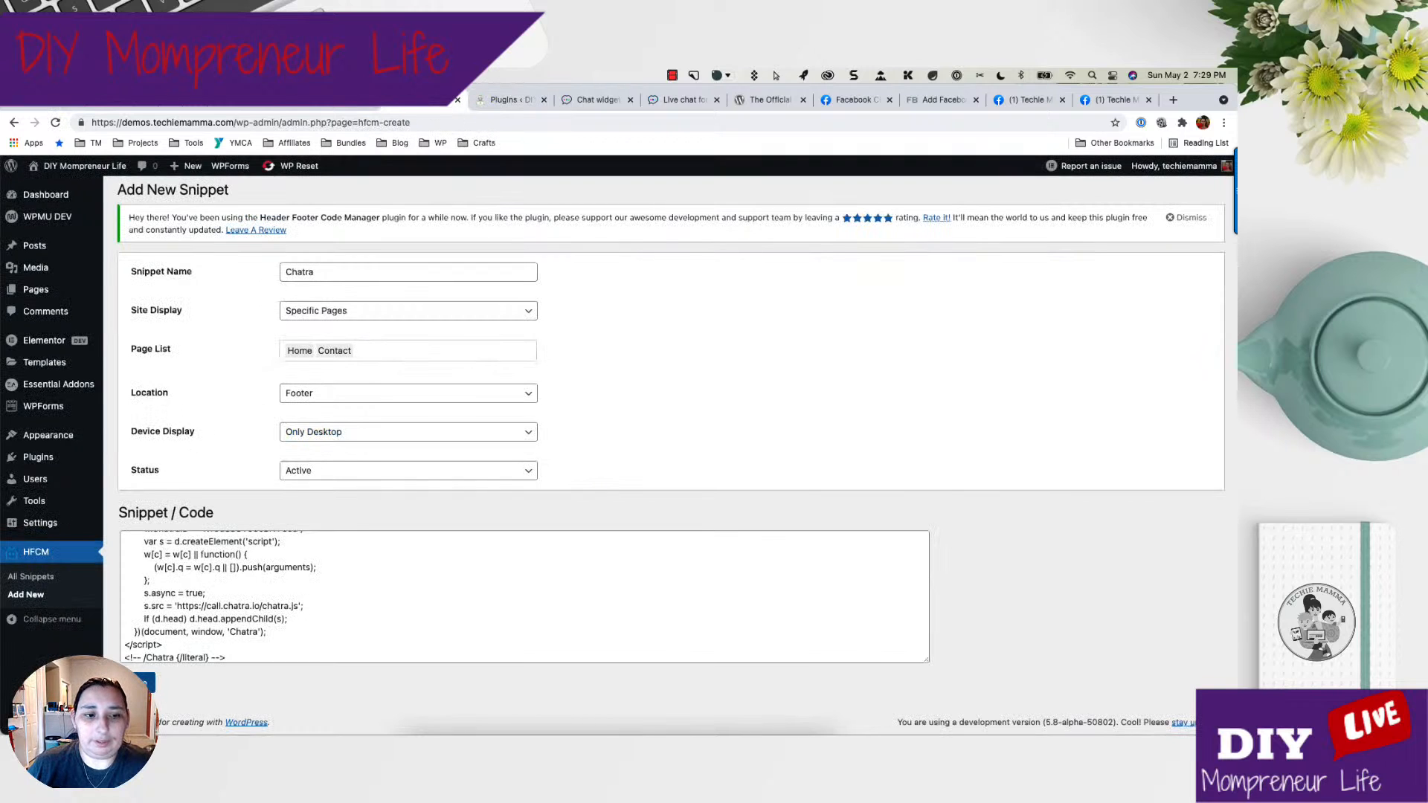
left_click(146, 682)
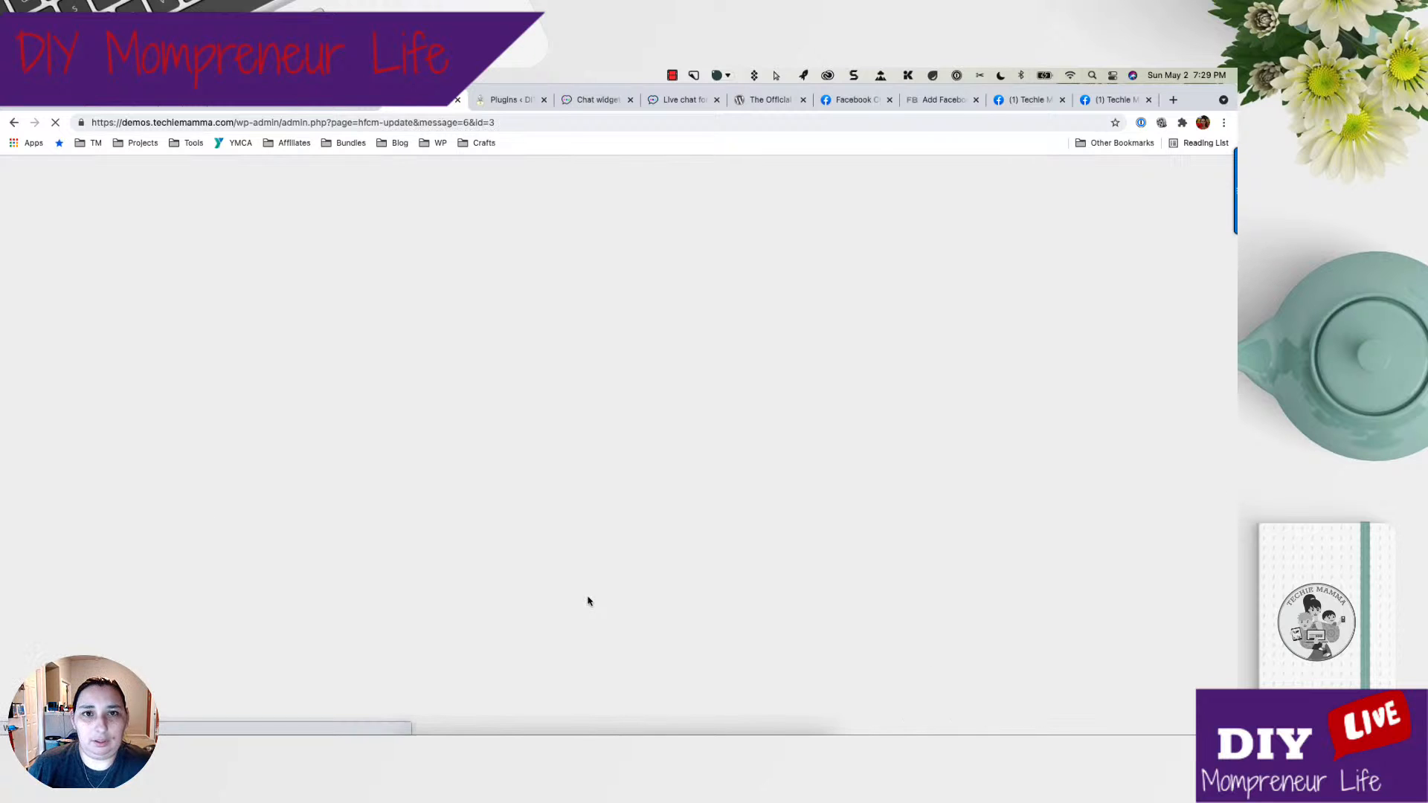
left_click(511, 103)
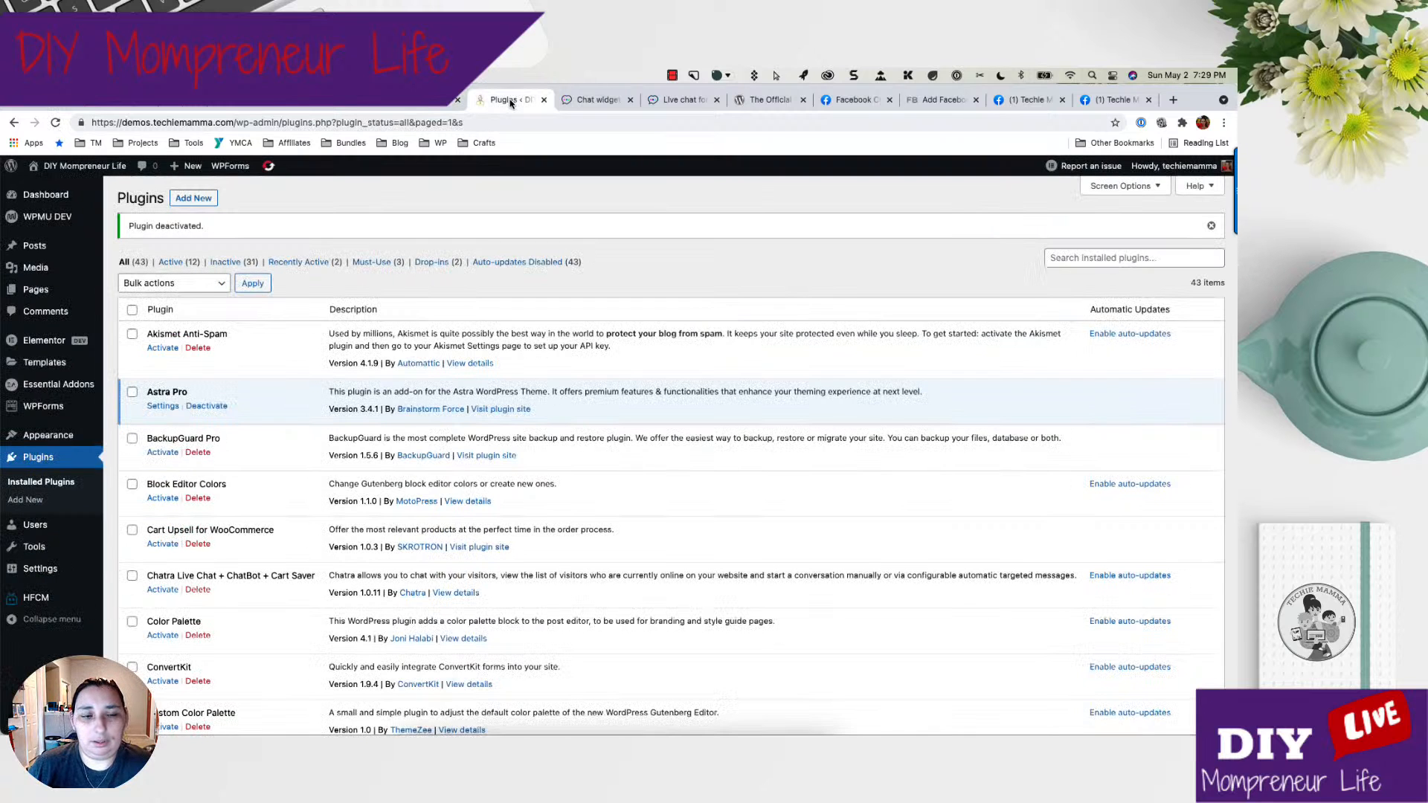
left_click(544, 100)
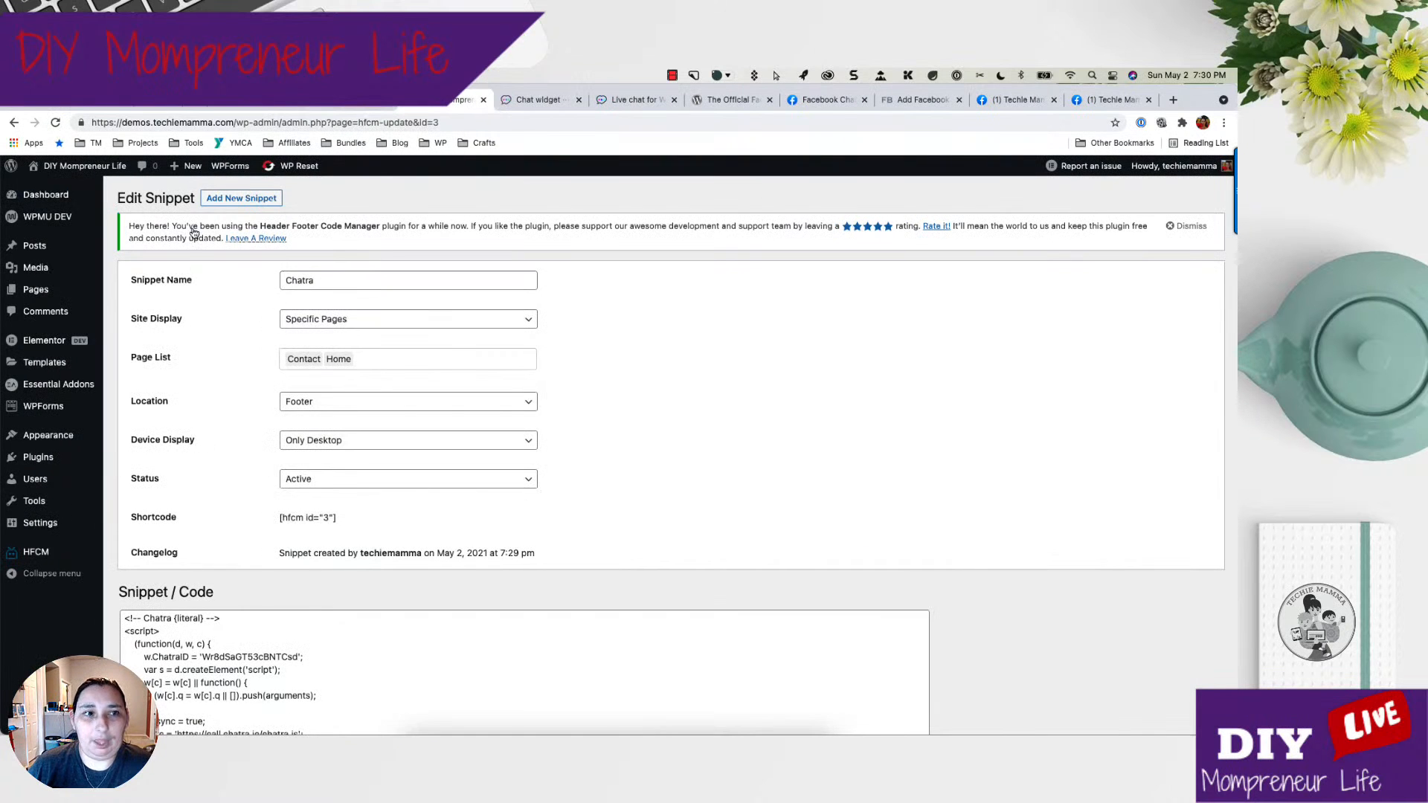
Visit the demo site's home page and About page to check where the chat widget is displayed.
left_click(71, 170)
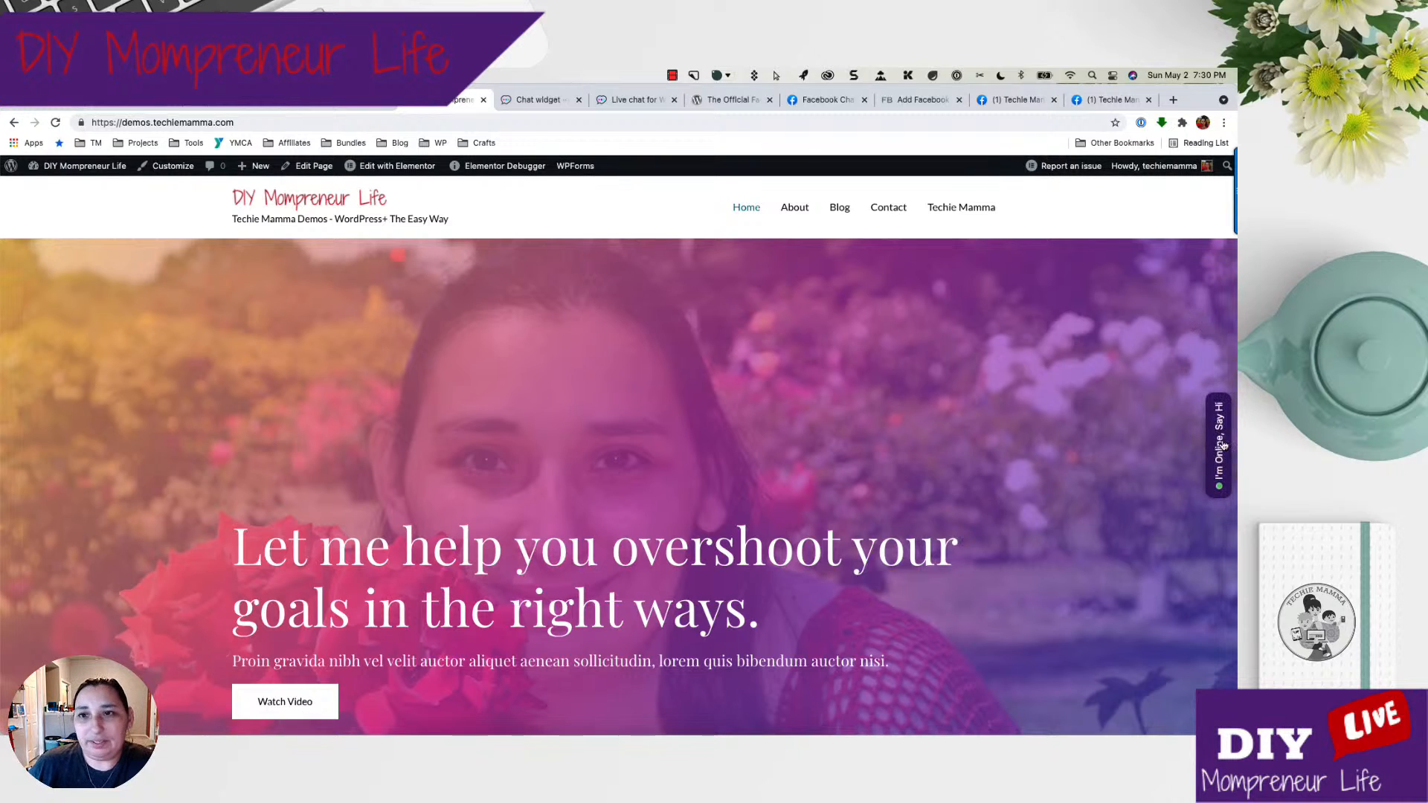
left_click(794, 208)
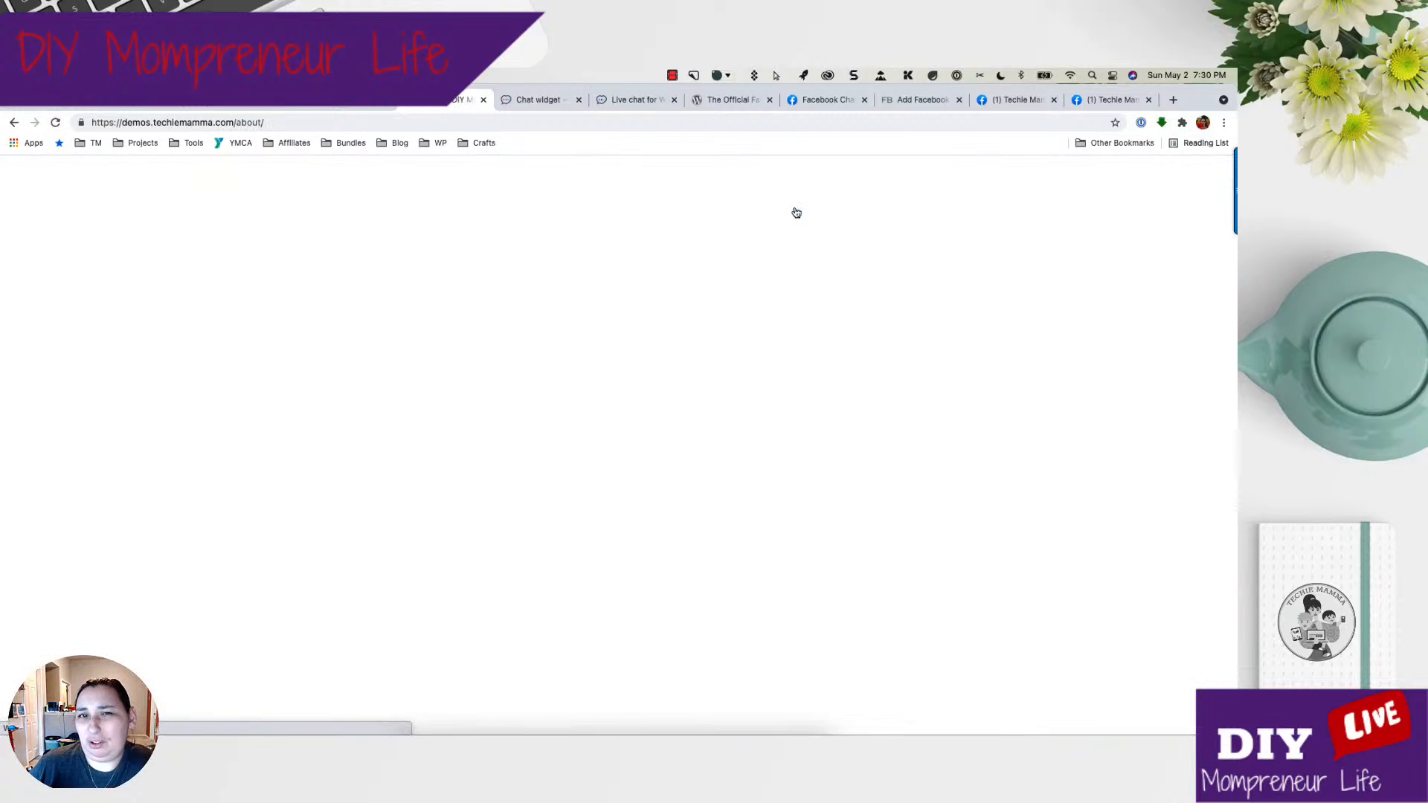
scroll(794, 210, "down", 15)
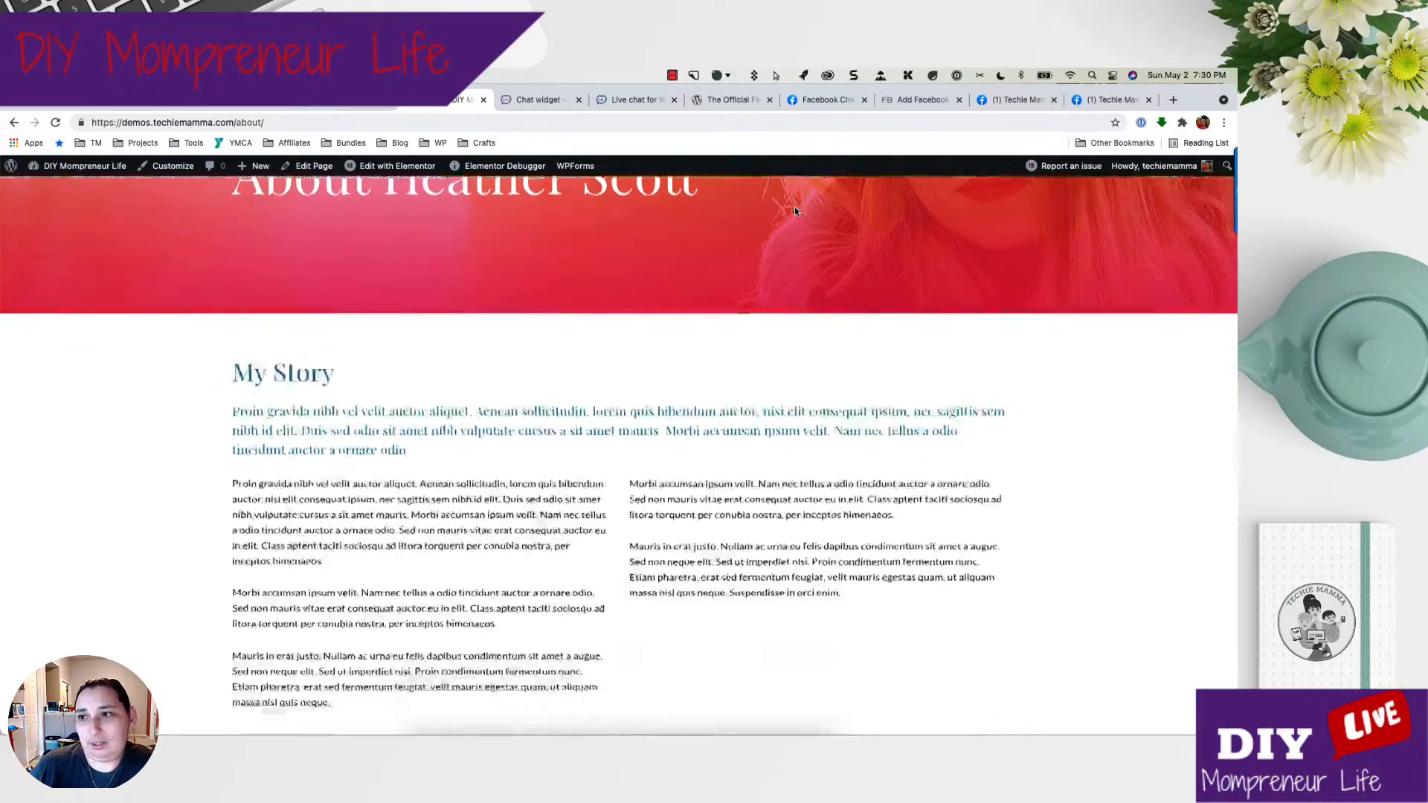
scroll(794, 212, "up", 15)
scroll(794, 212, "down", 15)
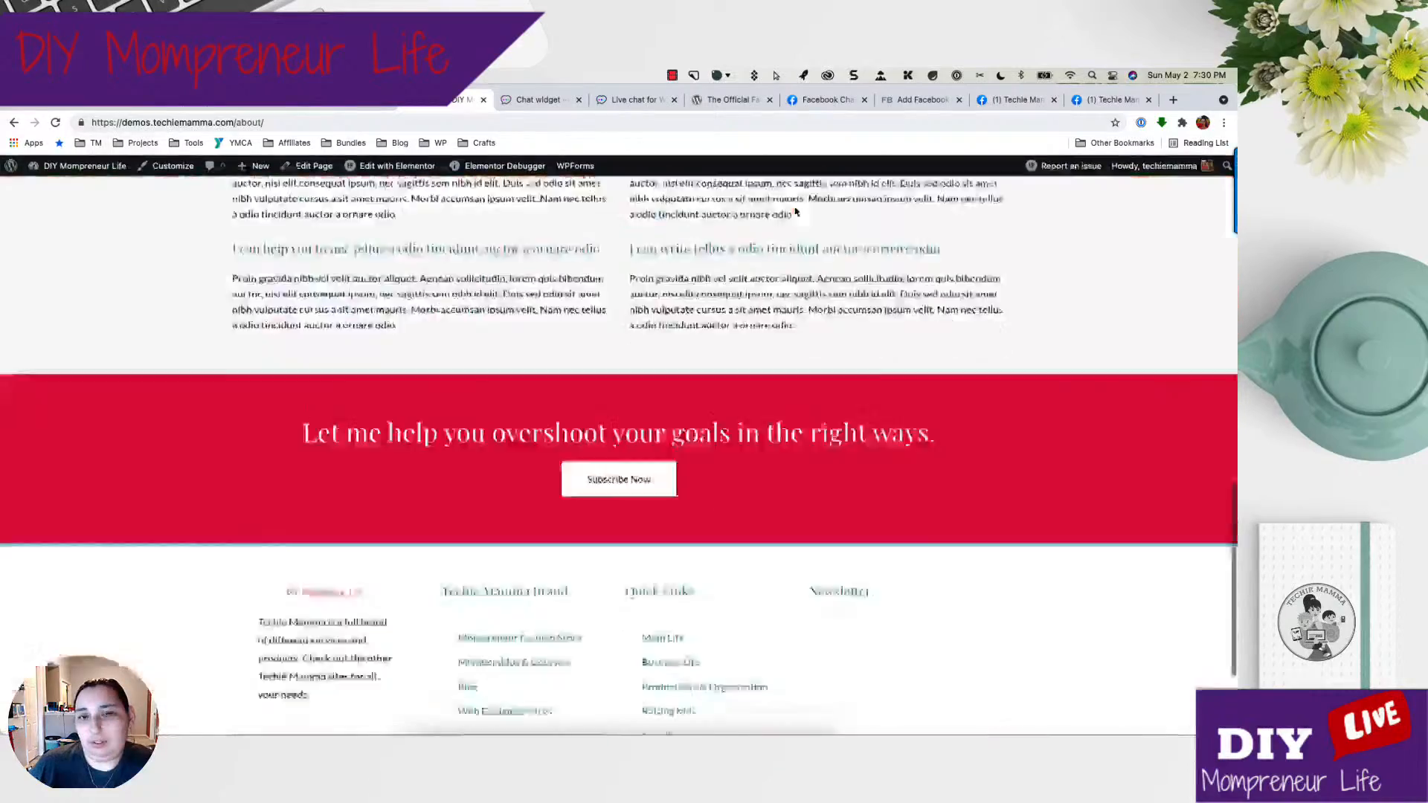
scroll(795, 211, "up", 15)
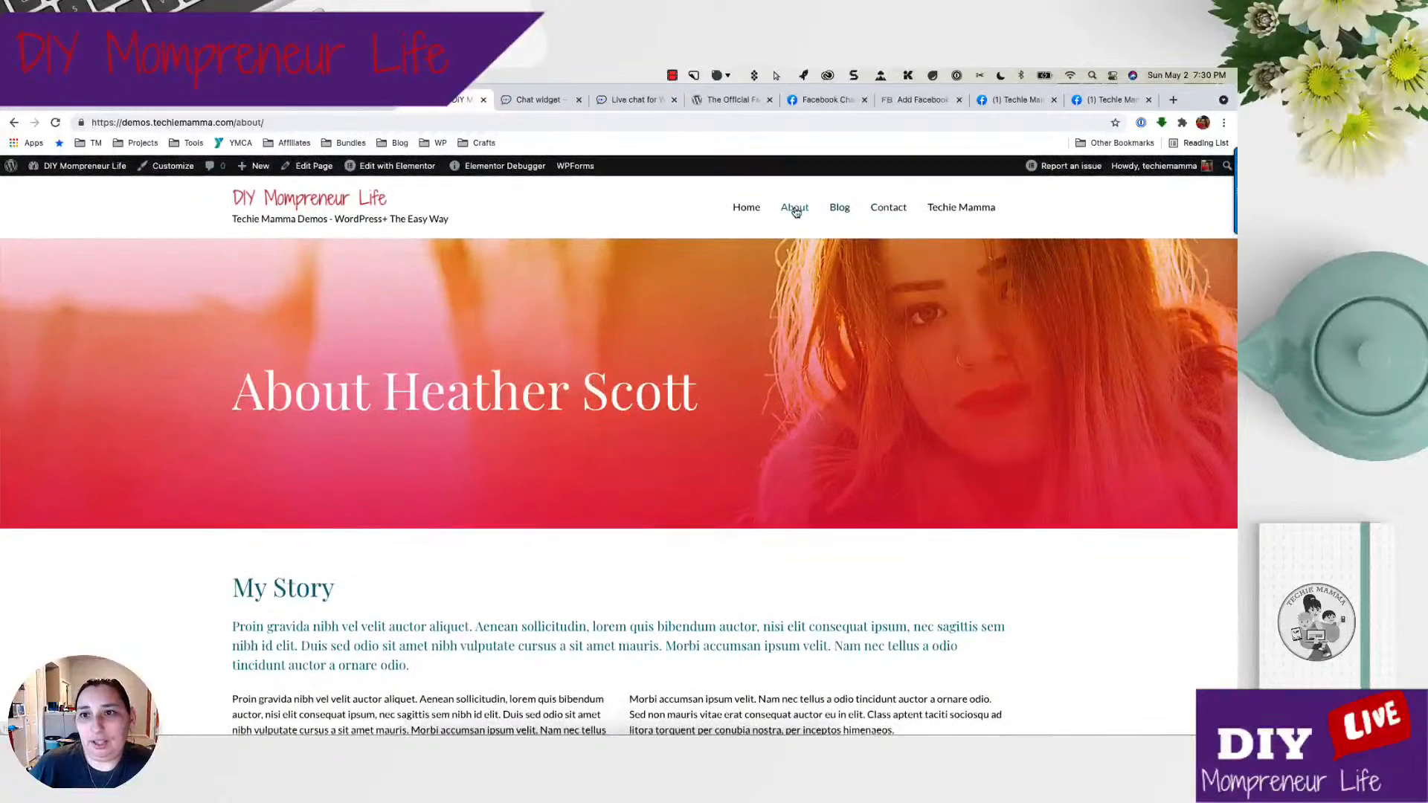
left_click(795, 212)
Open the demo site's Contact page and look through it for the chat widget.
left_click(890, 211)
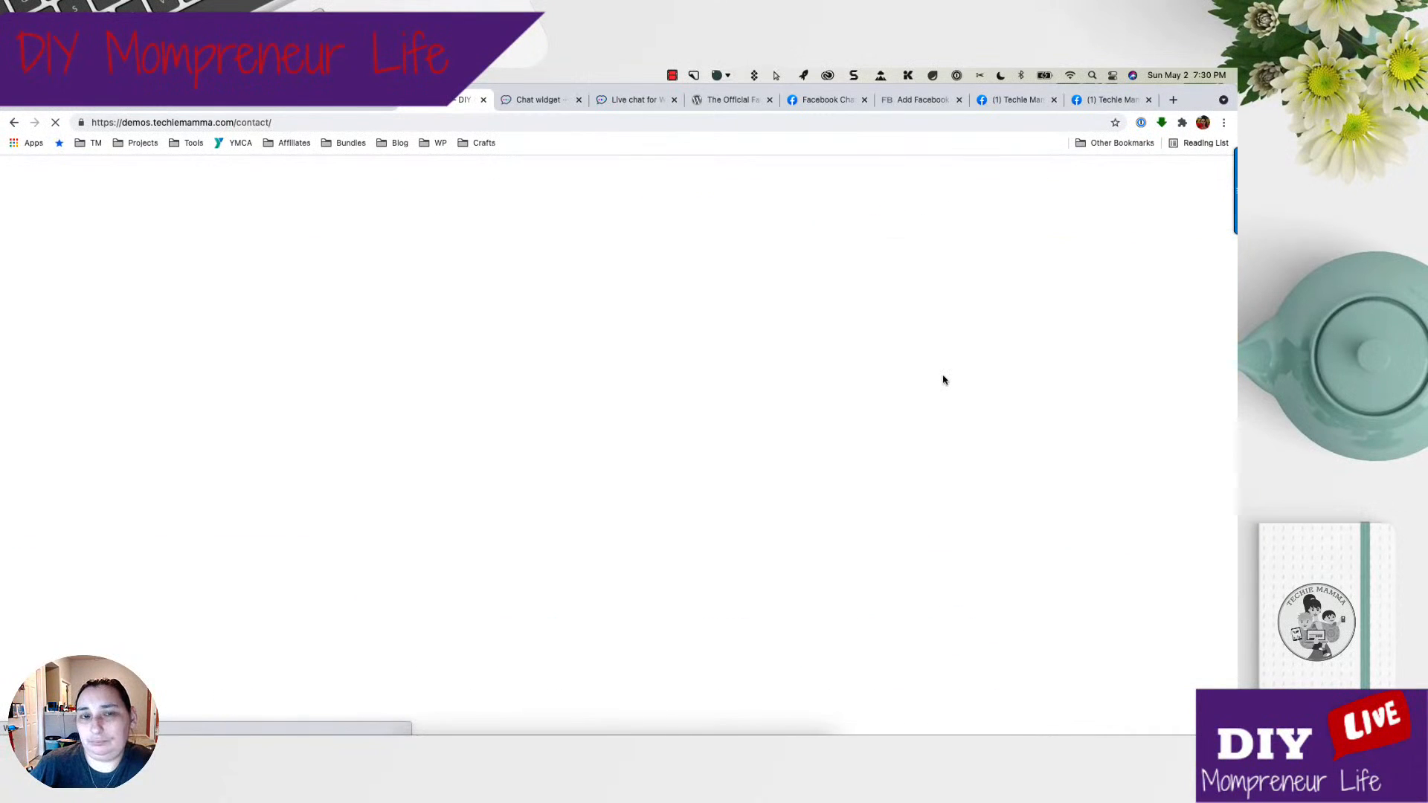
scroll(943, 380, "down", 3)
scroll(945, 379, "down", 7)
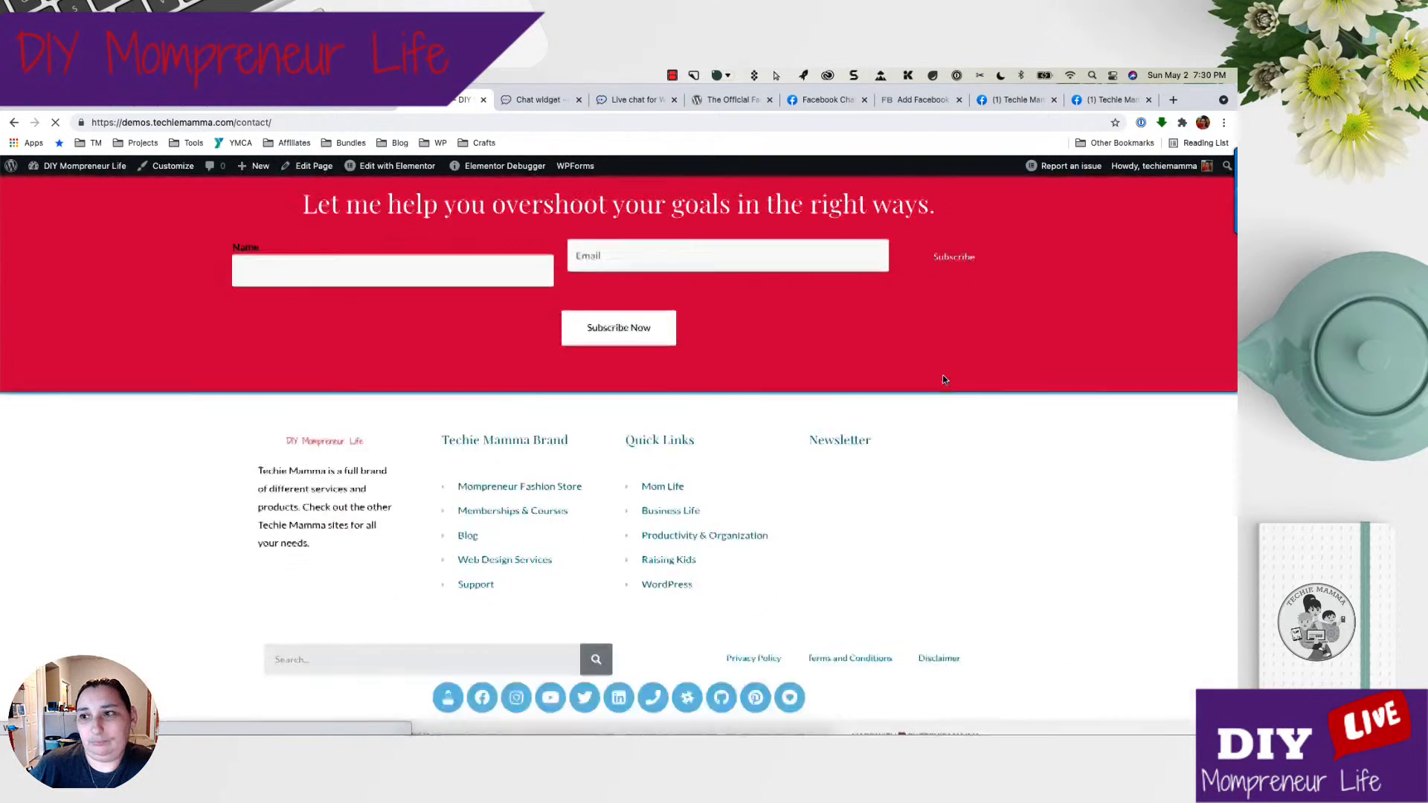
scroll(945, 379, "up", 10)
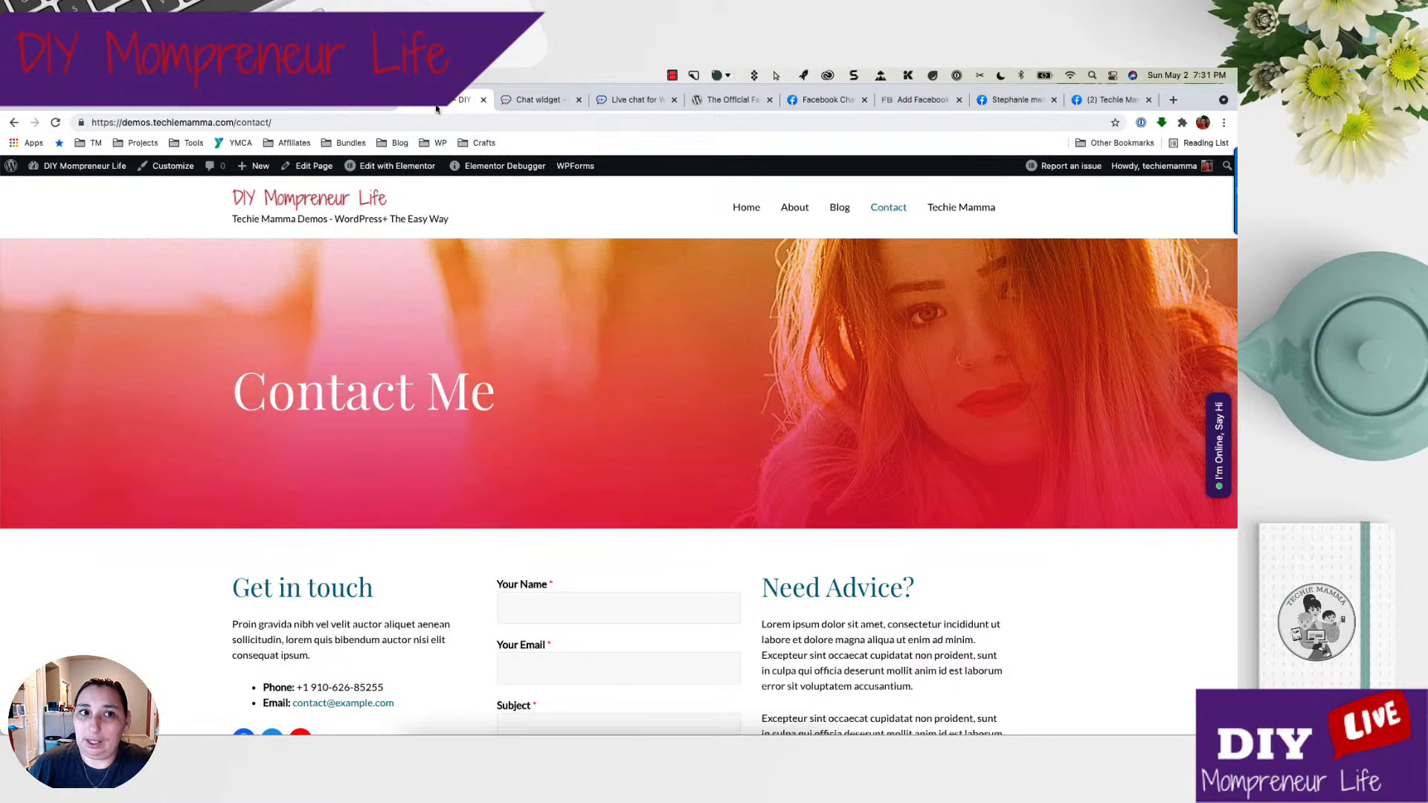
left_click(365, 123)
type("go")
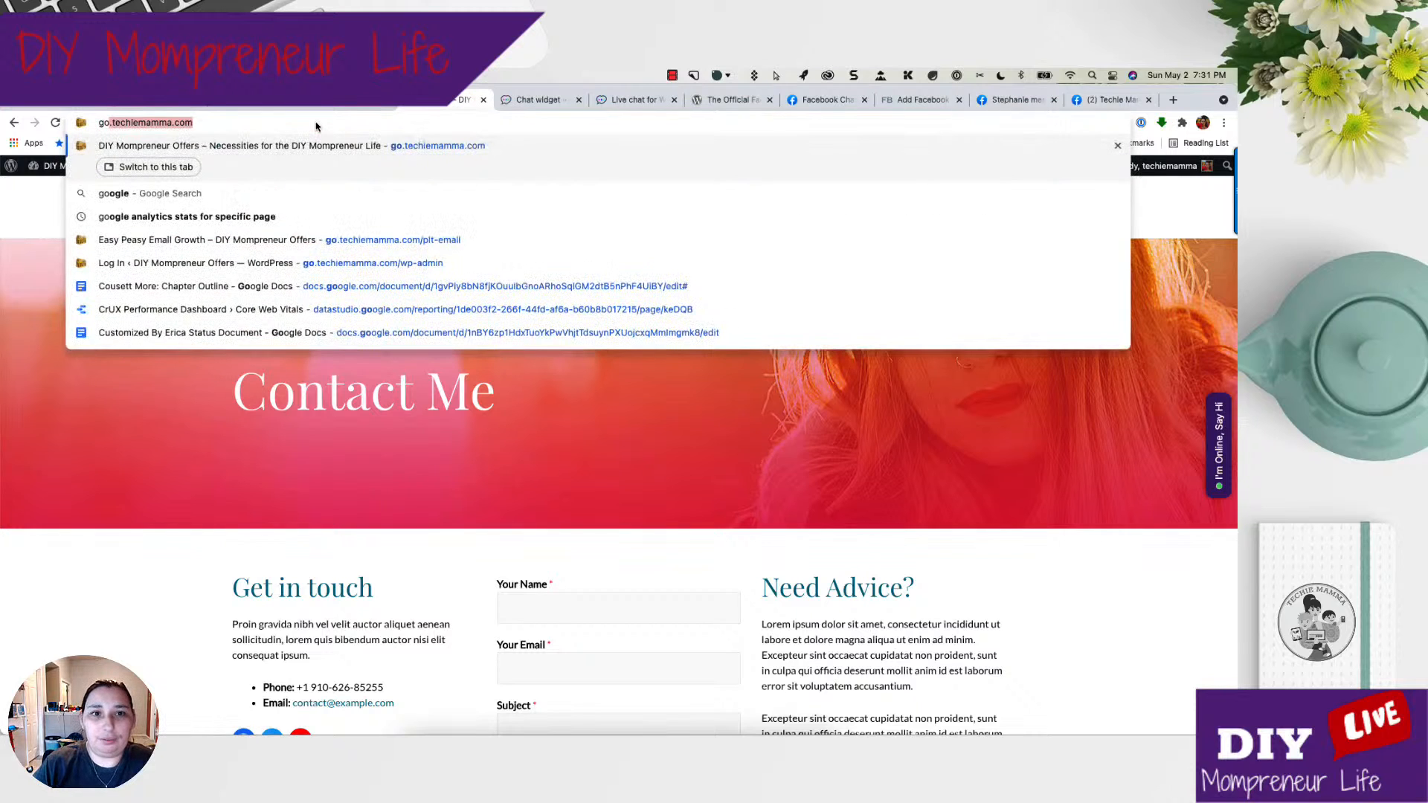
type(".techie")
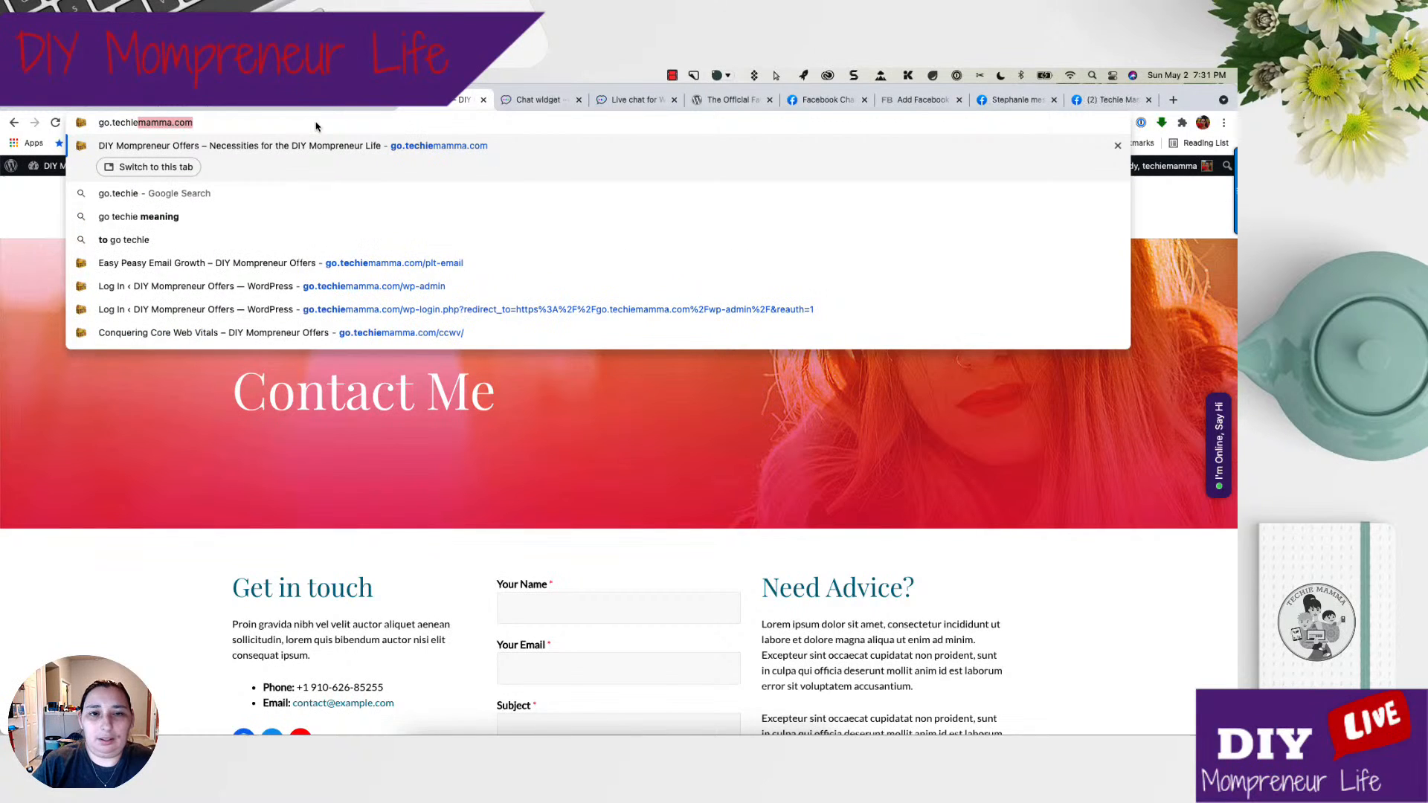
type(".mom")
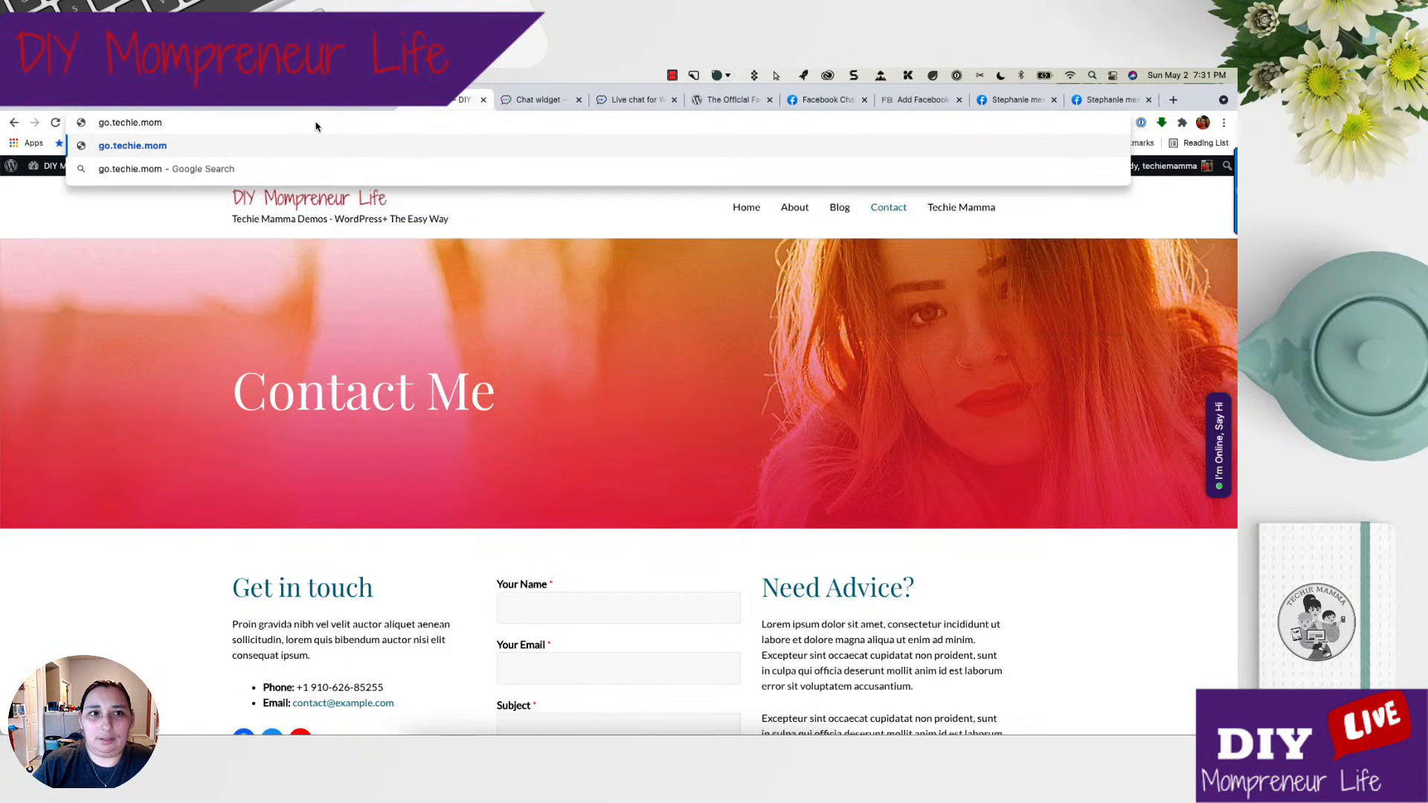
key("super+a")
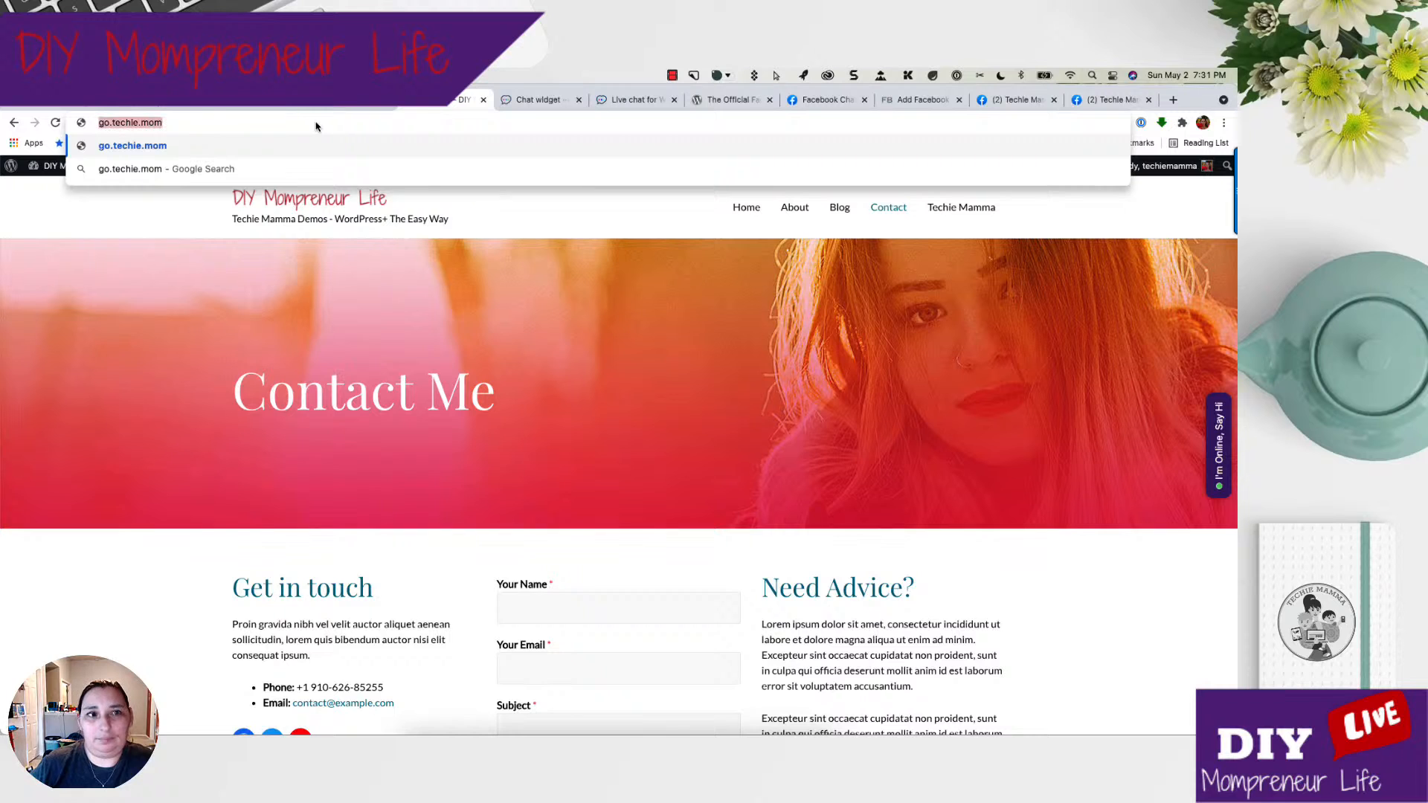
key("BackSpace")
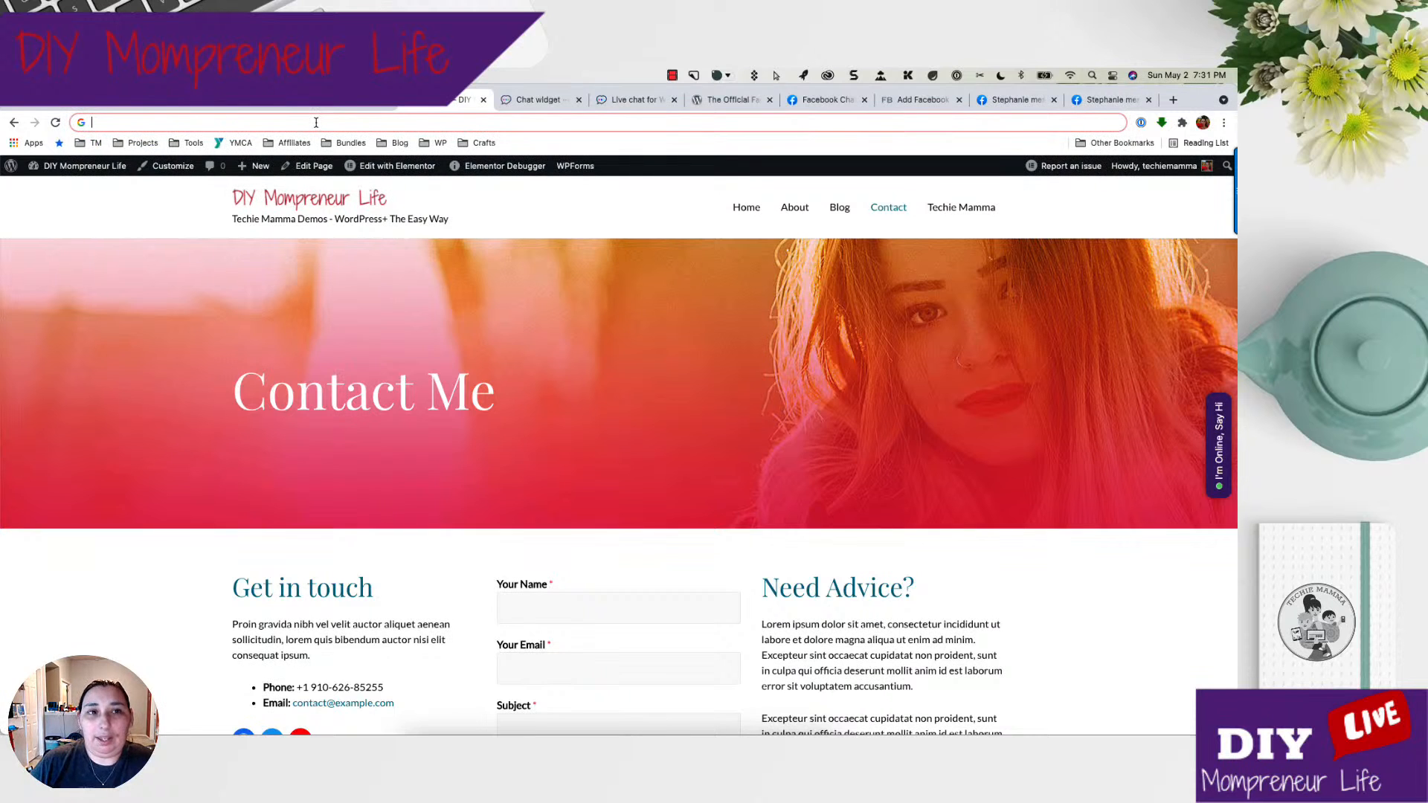
Open the flexclip.com website in place of the demo site's Contact page.
type("flexclip.com")
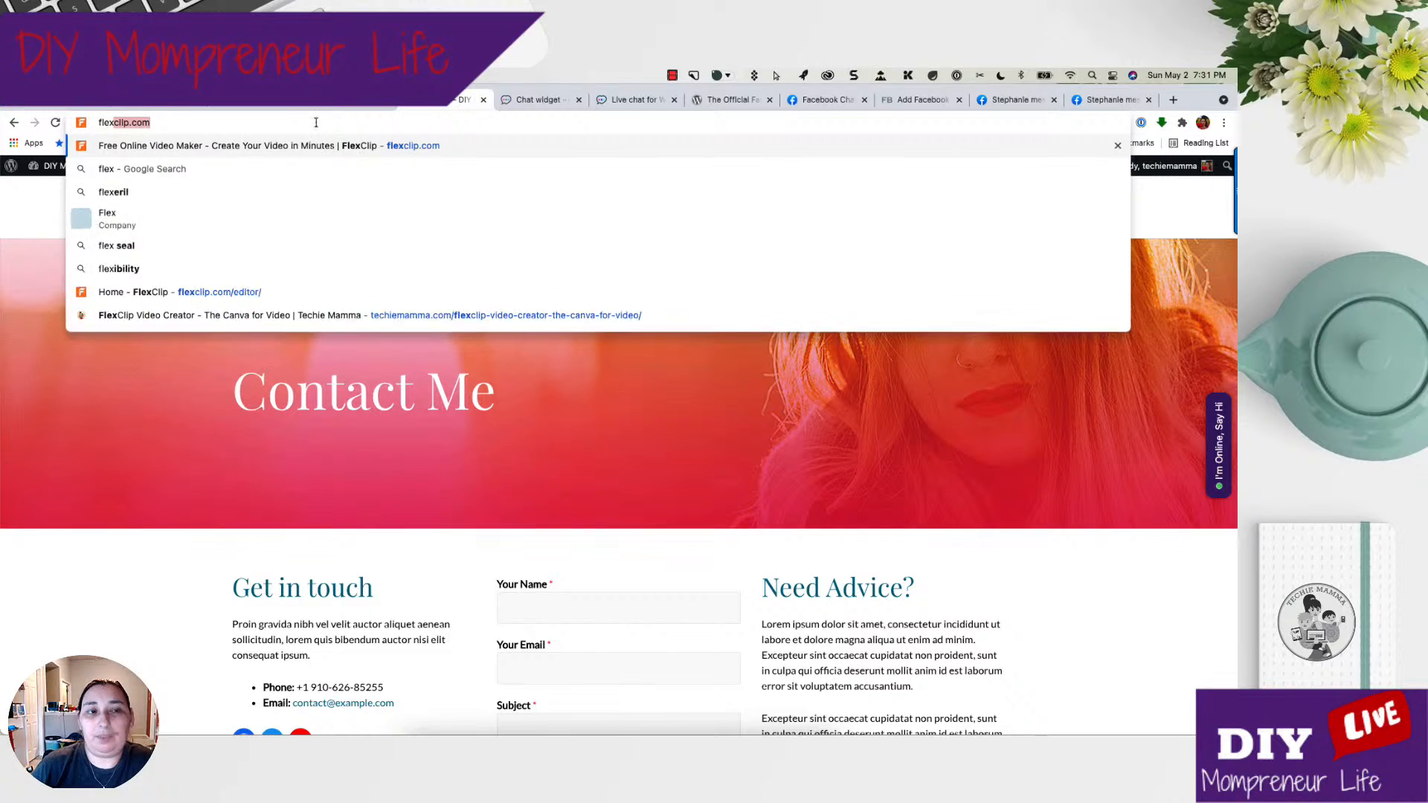
key("Return")
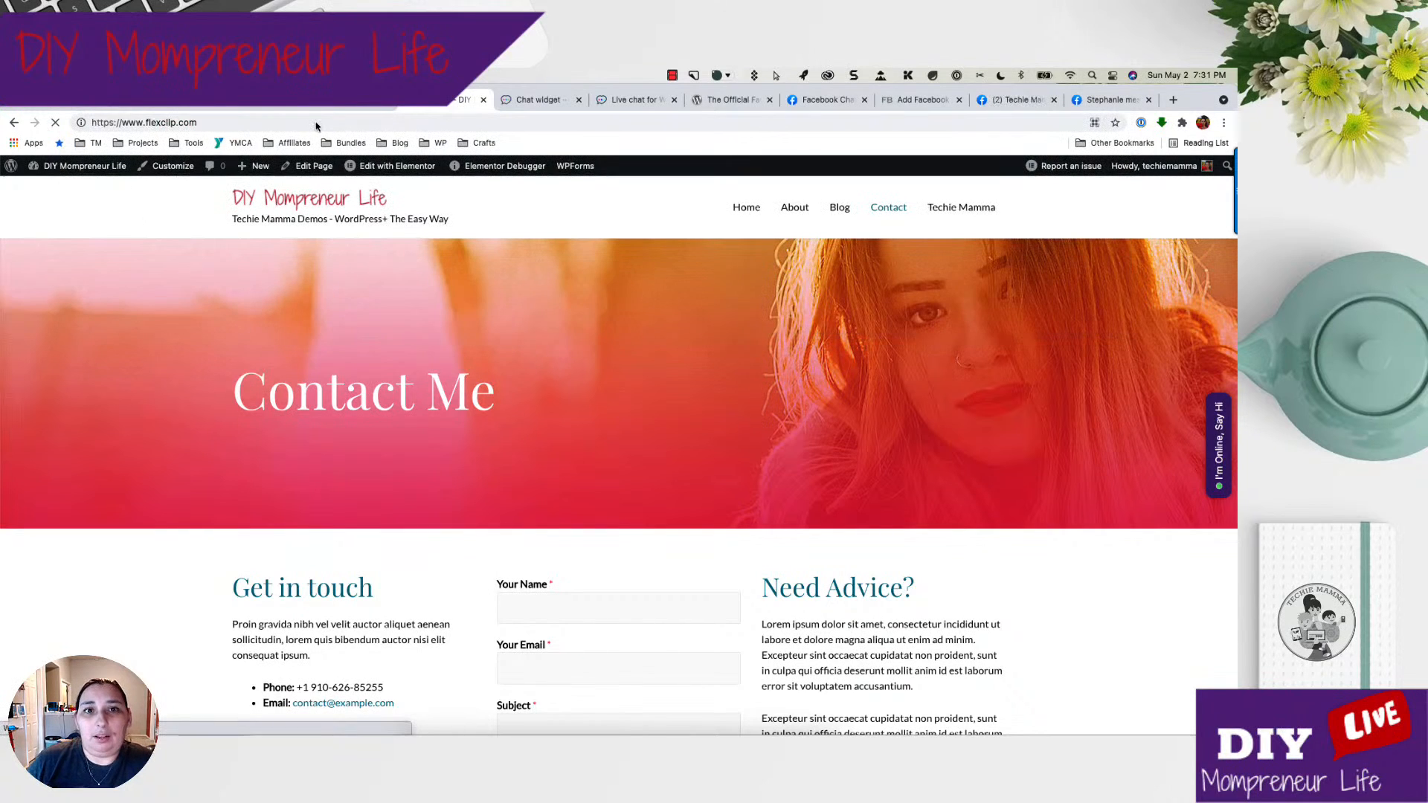